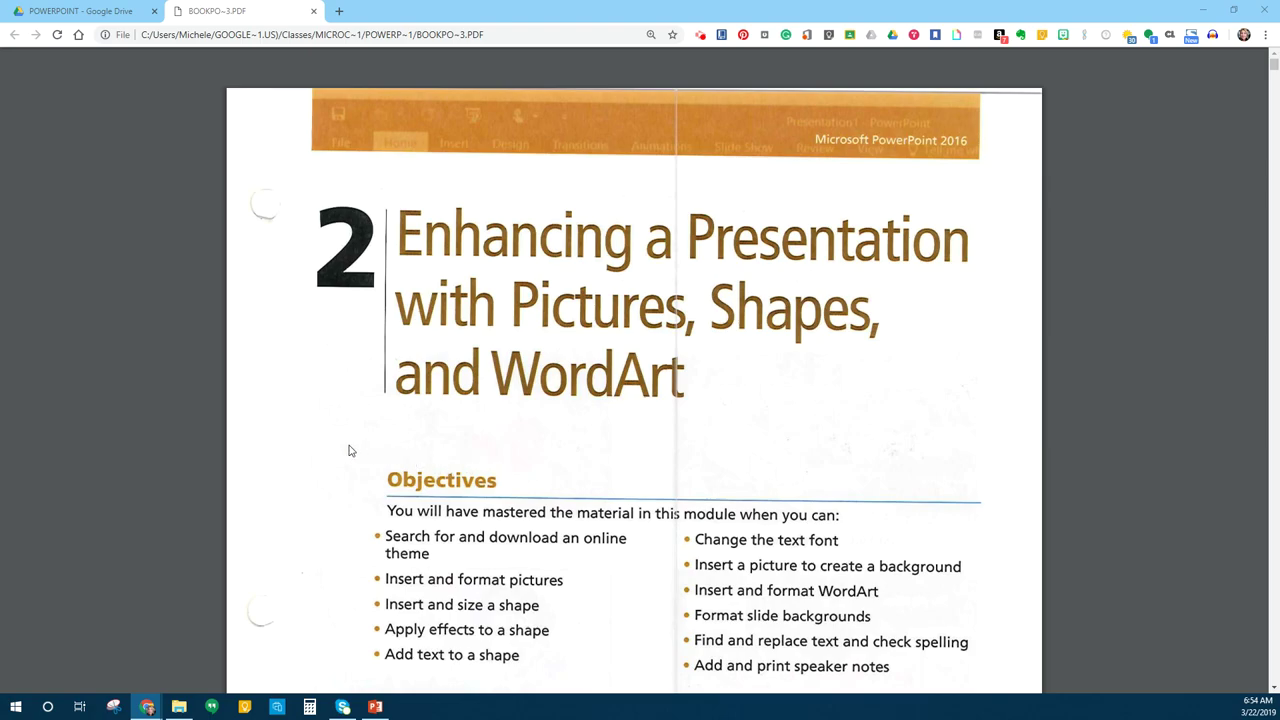
# - Scroll the chapter PDF down to its Objectives list and Introduction heading
pyautogui.scroll(-3, 349, 451)
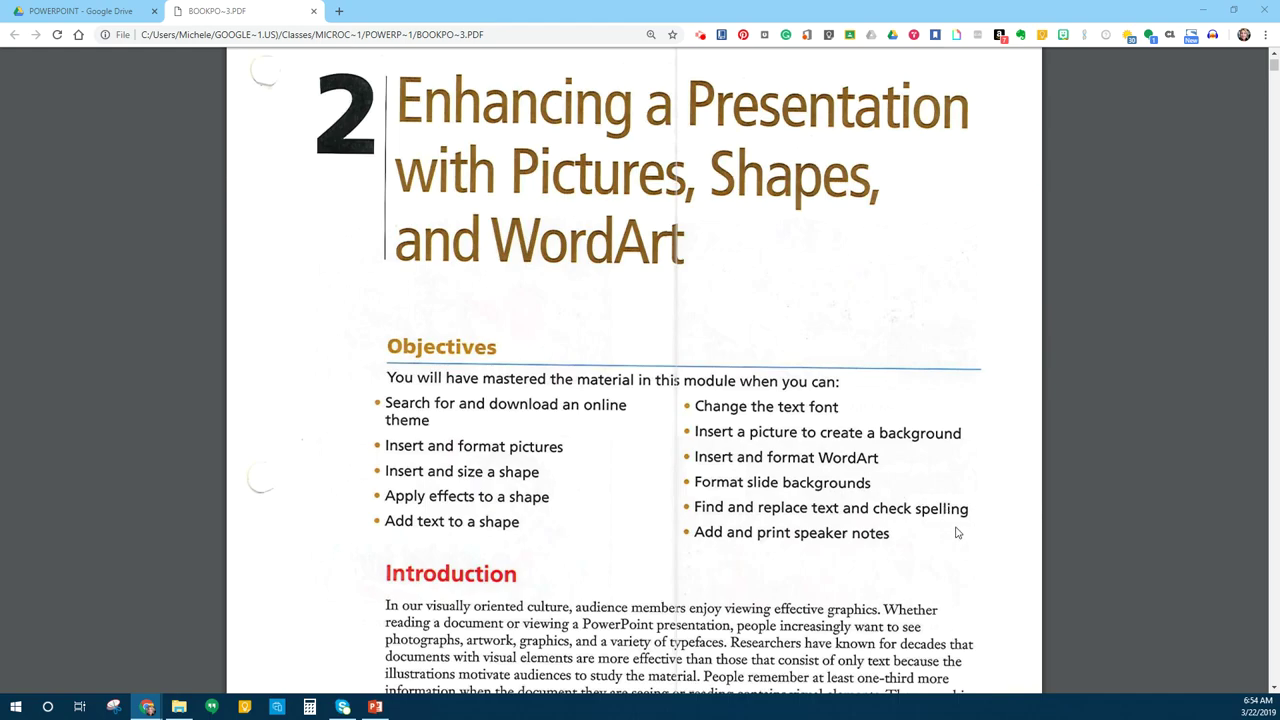
# - Scroll through the PDF to review Figure 2-1's four finished slides and the theme-download page
pyautogui.scroll(-3, 908, 481)
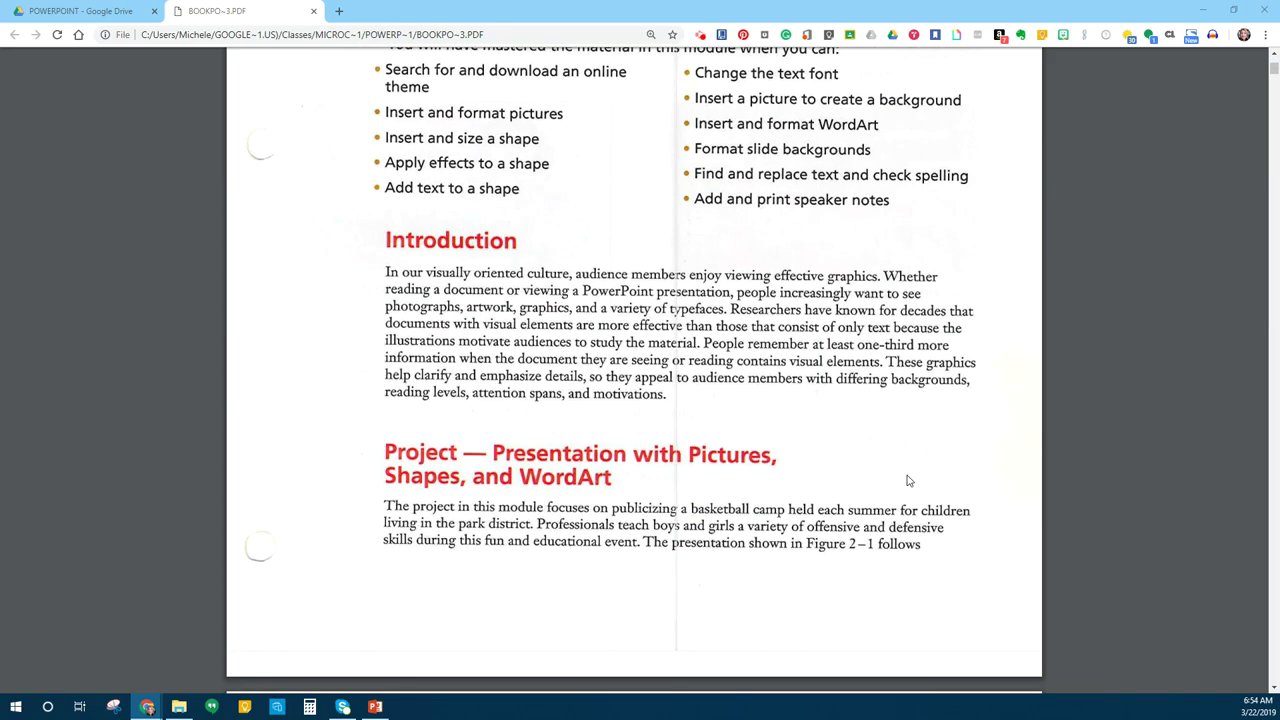
pyautogui.scroll(-3, 908, 481)
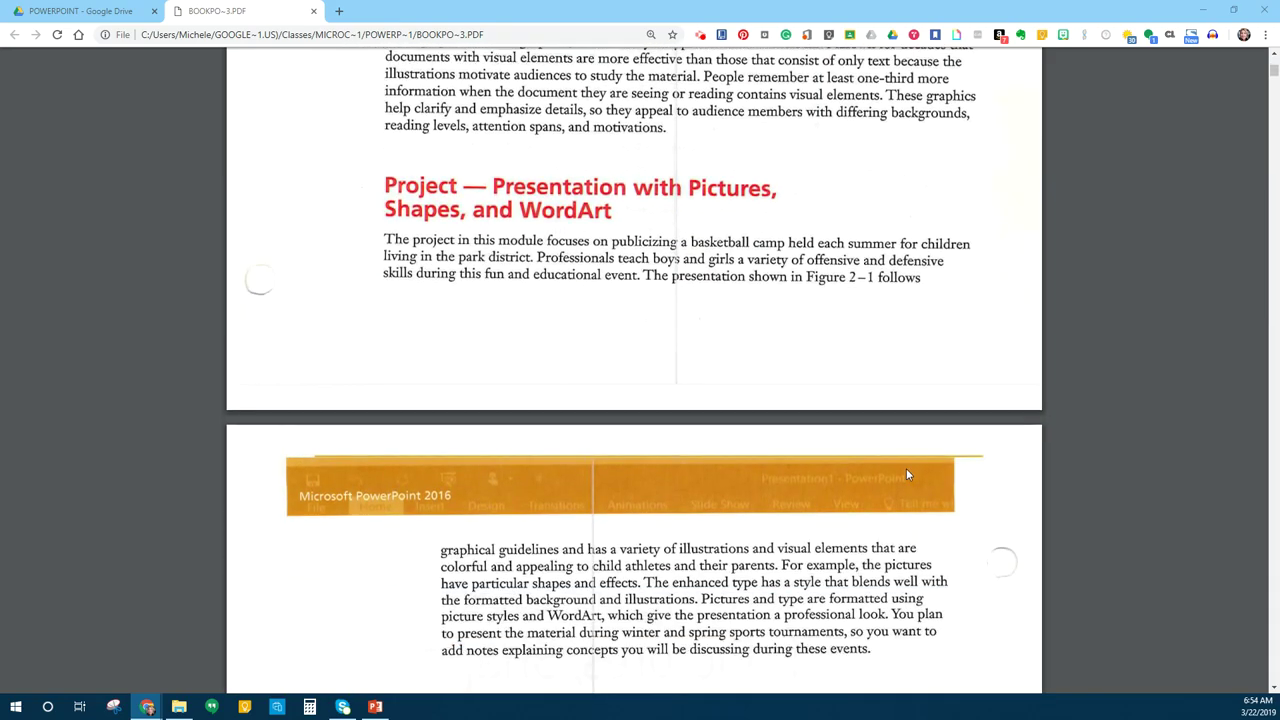
pyautogui.scroll(-5, 908, 477)
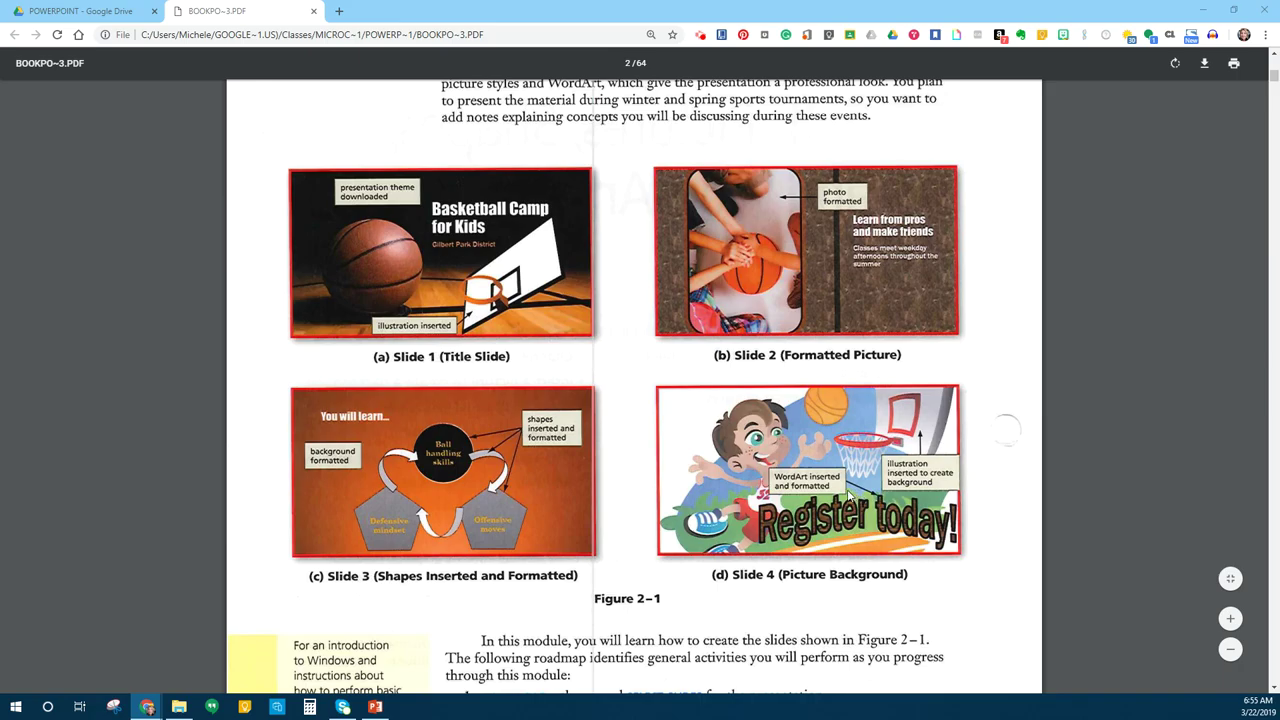
pyautogui.scroll(-7, 848, 495)
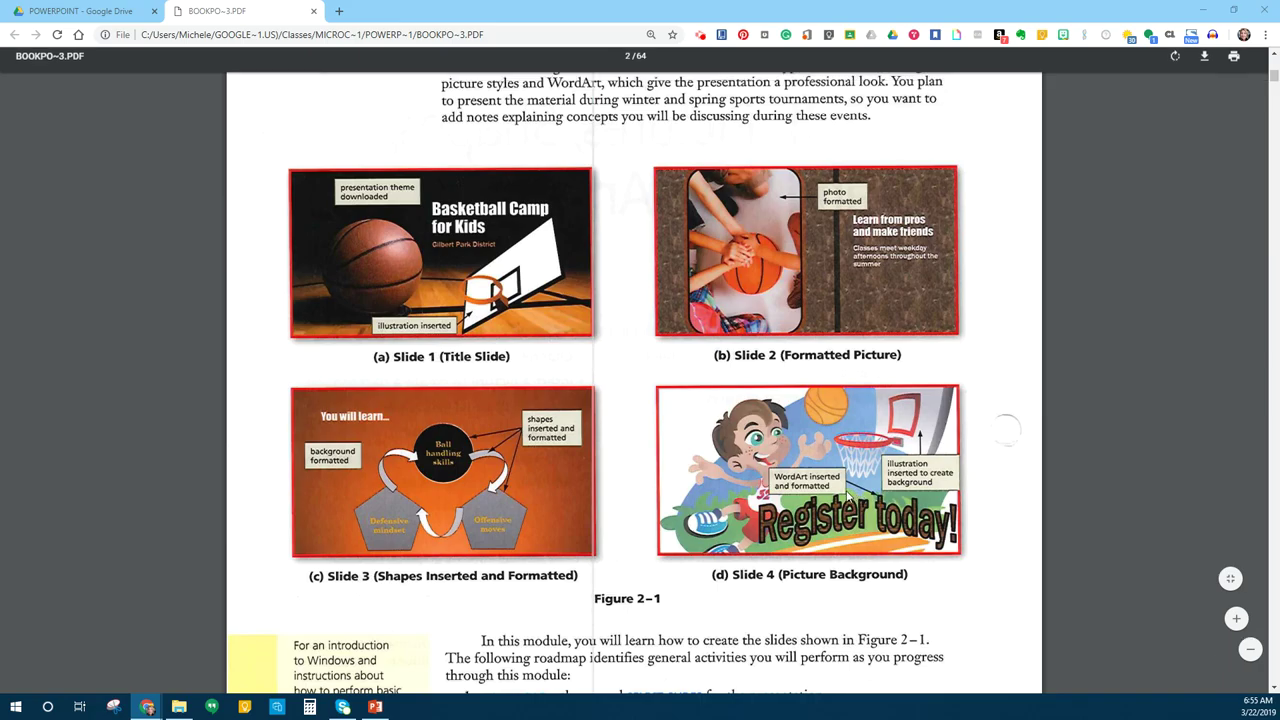
pyautogui.scroll(-2, 848, 495)
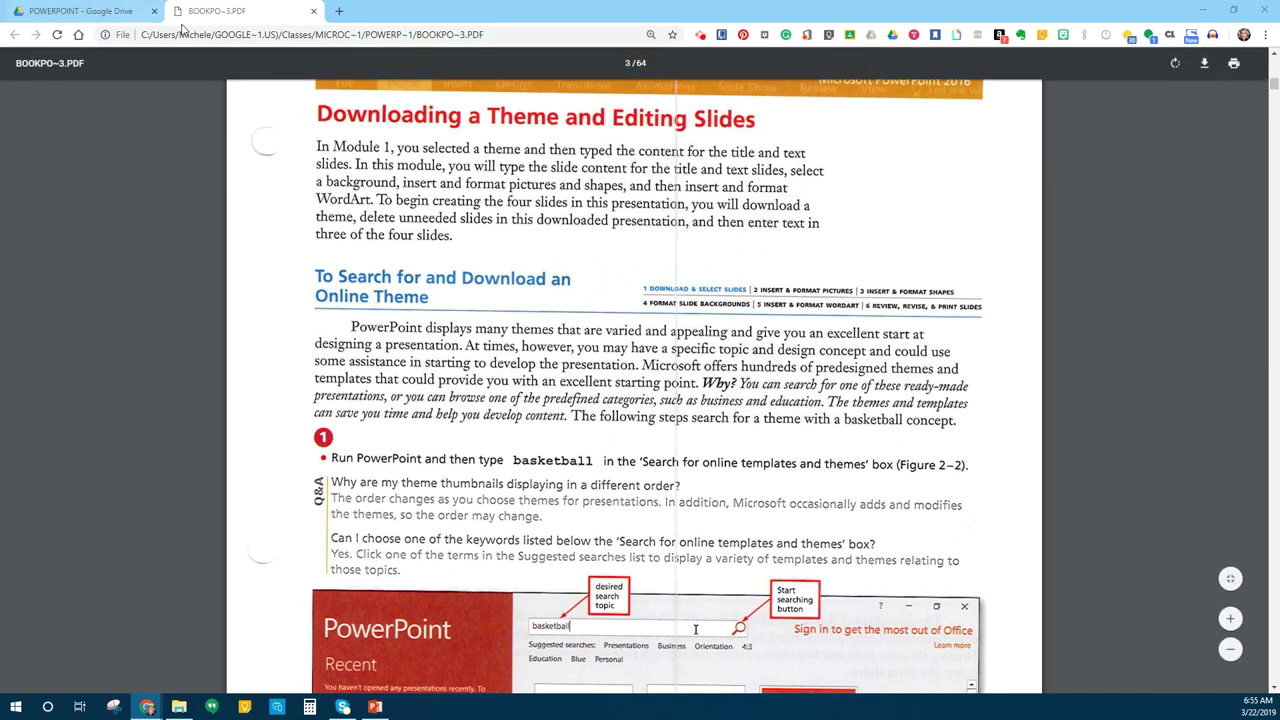
# - Close a tab, move the PDF tab first, then restore and minimize Chrome
pyautogui.hotkey('ctrl', 'w')
pyautogui.moveTo(1260, 248); pyautogui.dragTo(60, 10)
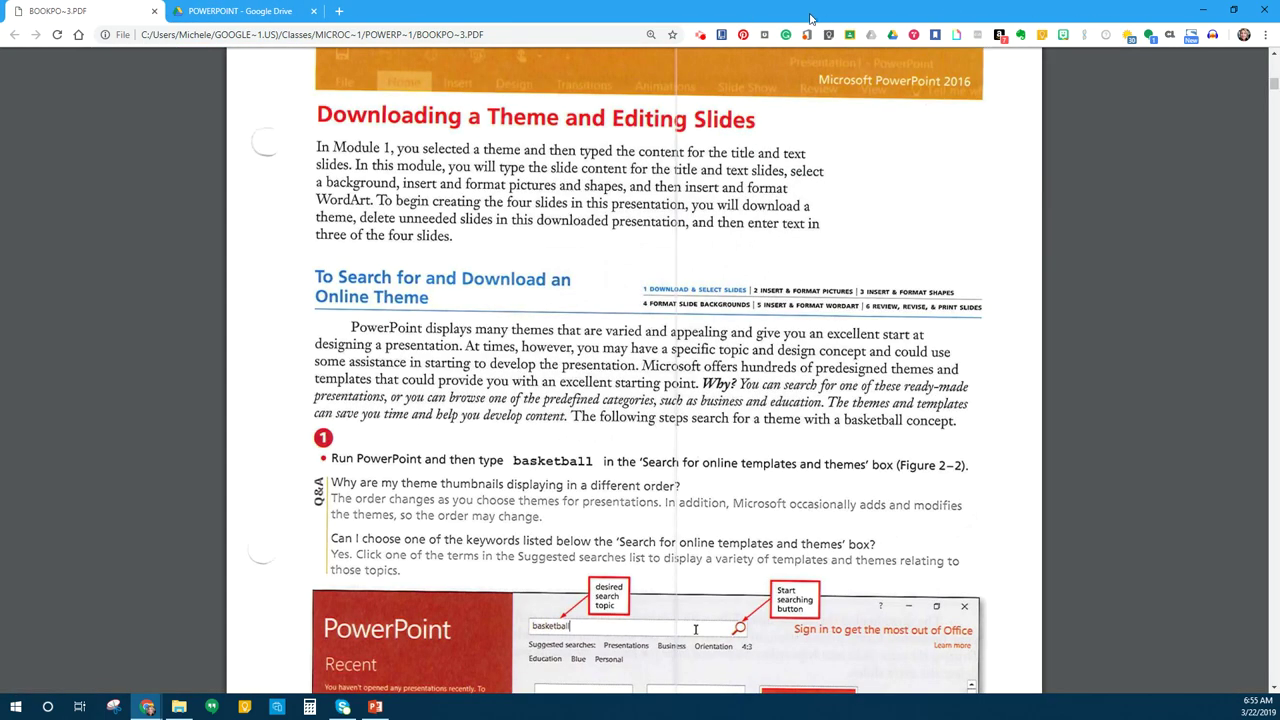
pyautogui.doubleClick(810, 18)
pyautogui.press('super+Down')
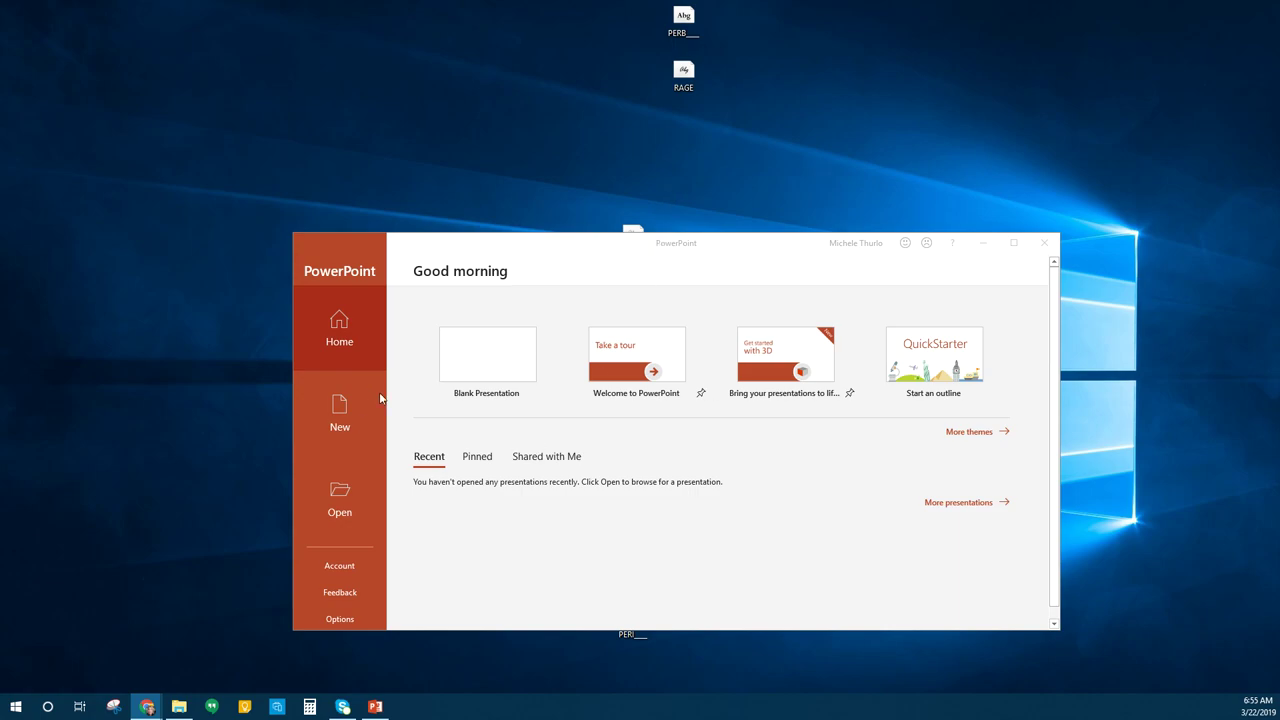
# - From the maximized start window's New page, search online templates for 'basketball'
pyautogui.click(1013, 242)
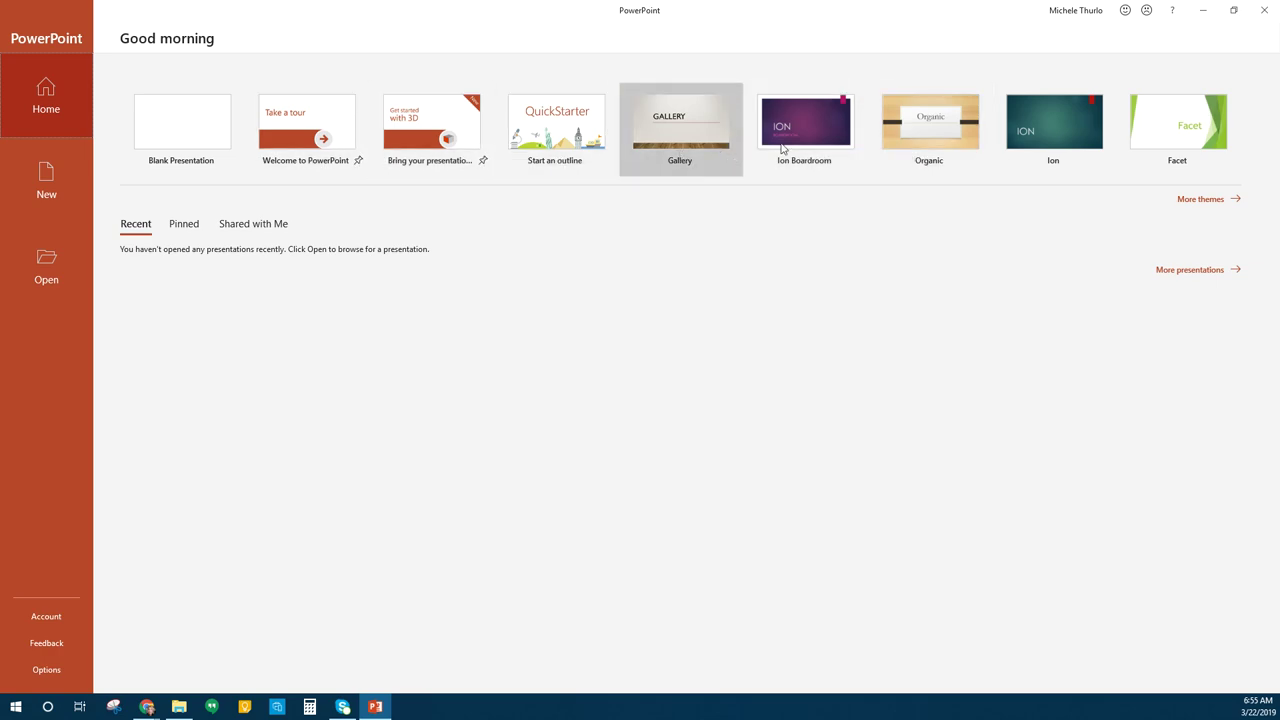
pyautogui.click(52, 190)
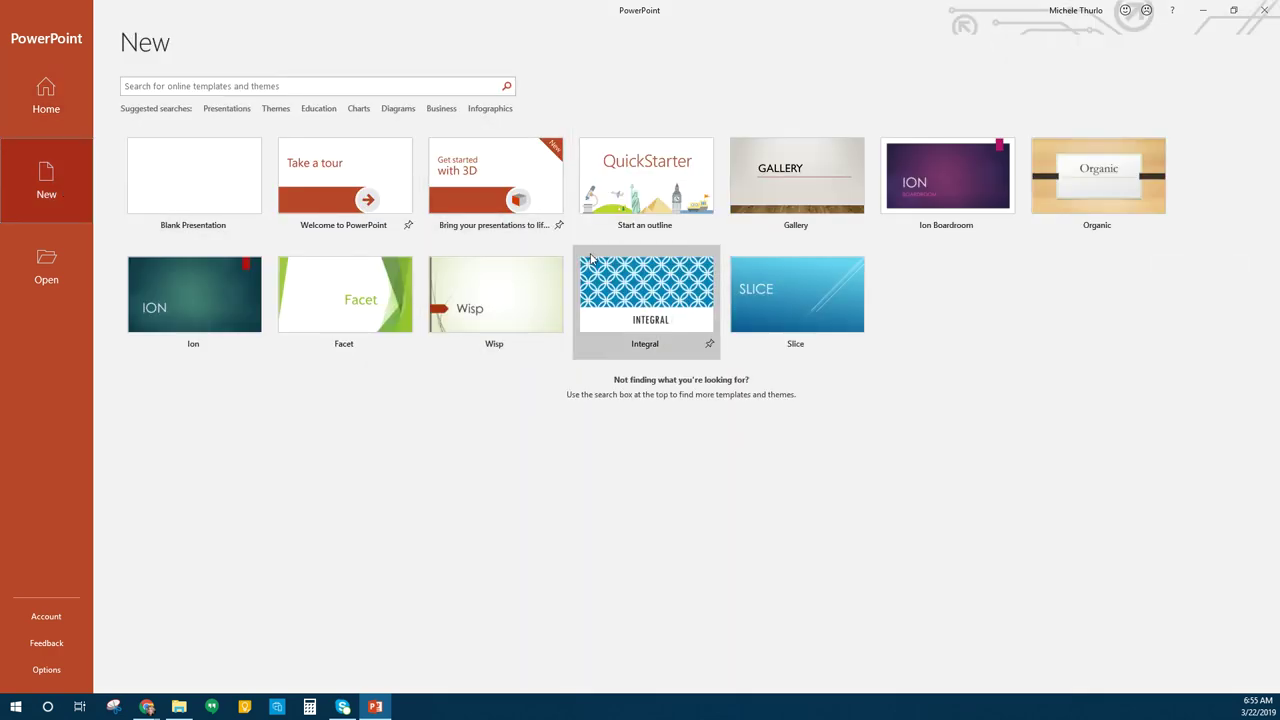
pyautogui.click(341, 91)
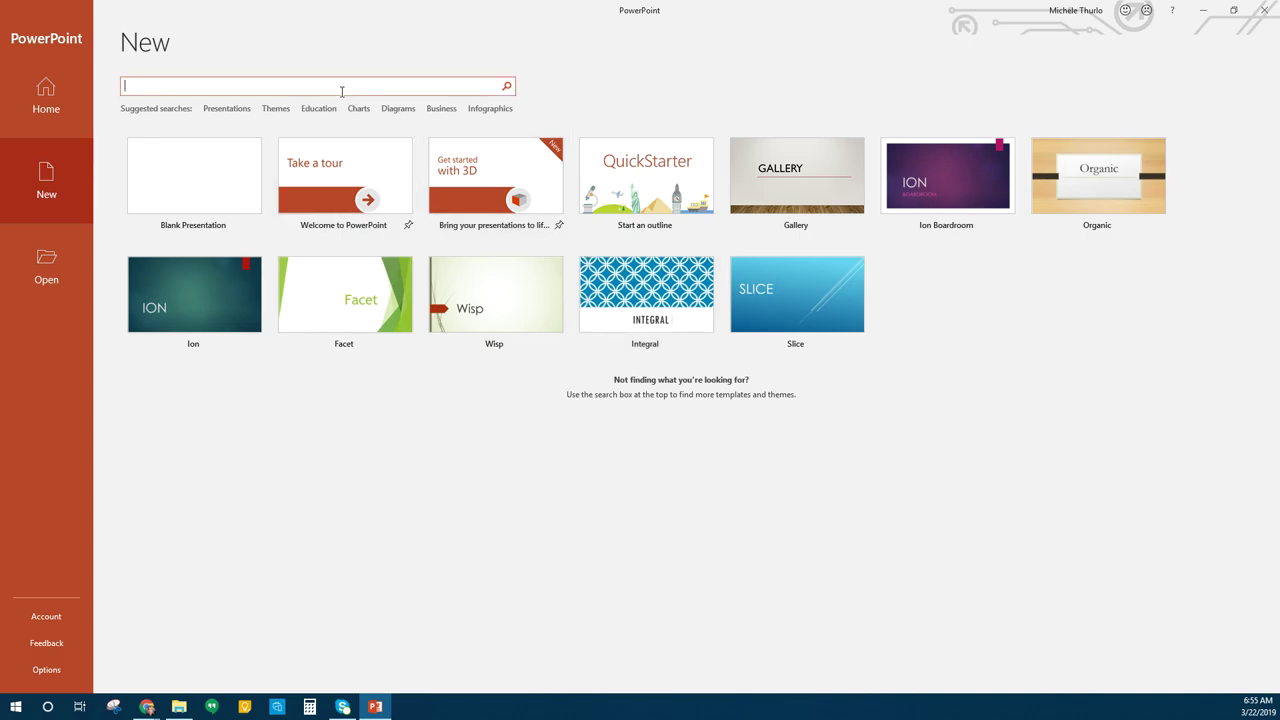
pyautogui.write('basketball')
pyautogui.press('Return')
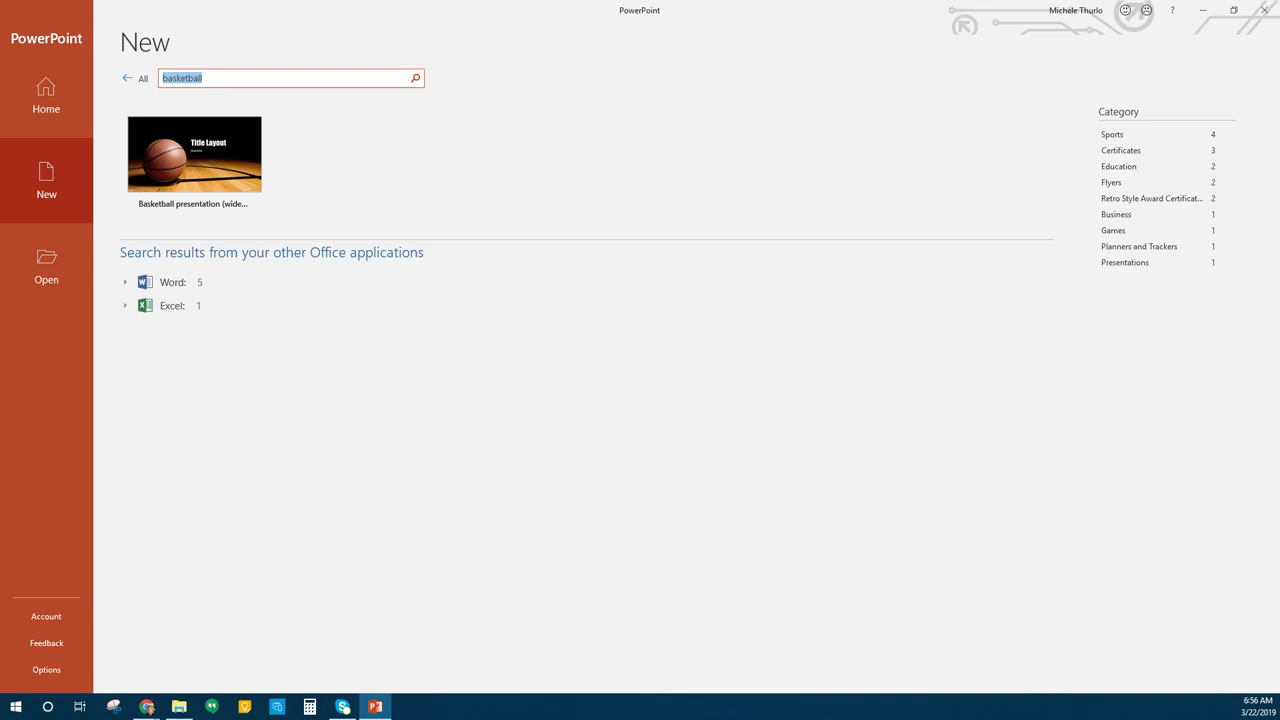
# - Preview the Basketball presentation (widescreen) template and create a presentation from it
pyautogui.click(218, 154)
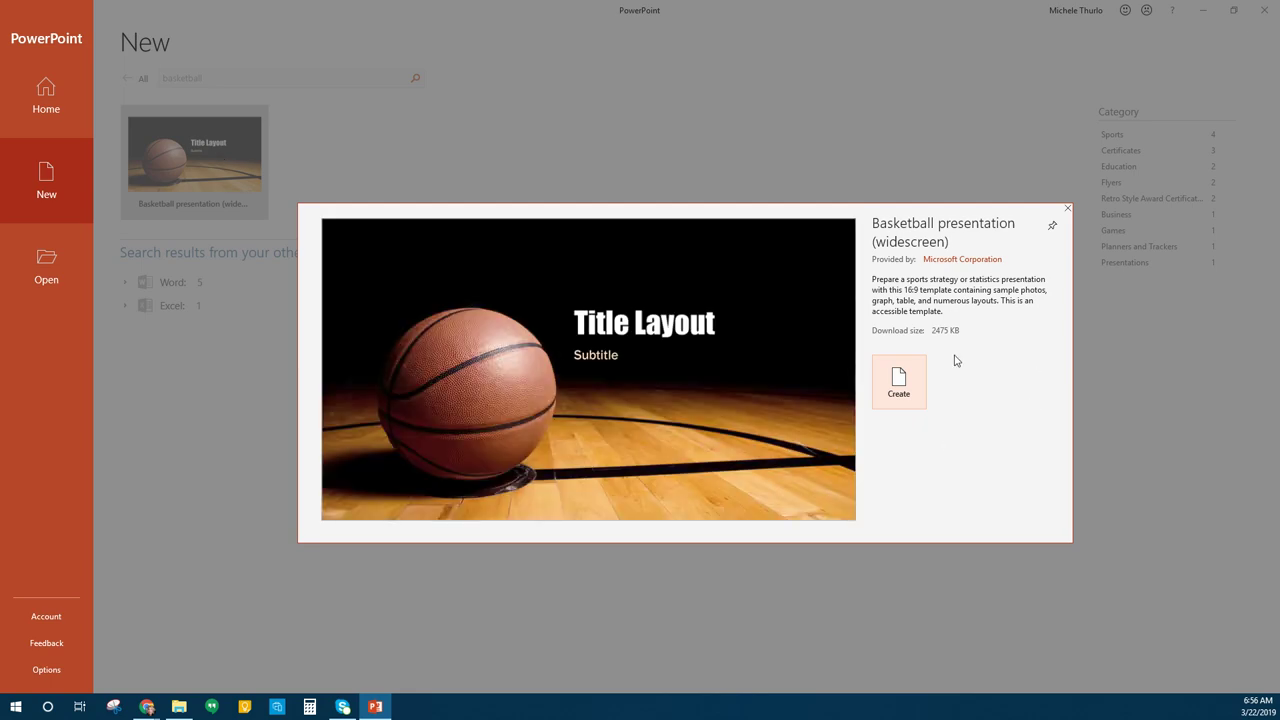
pyautogui.click(890, 392)
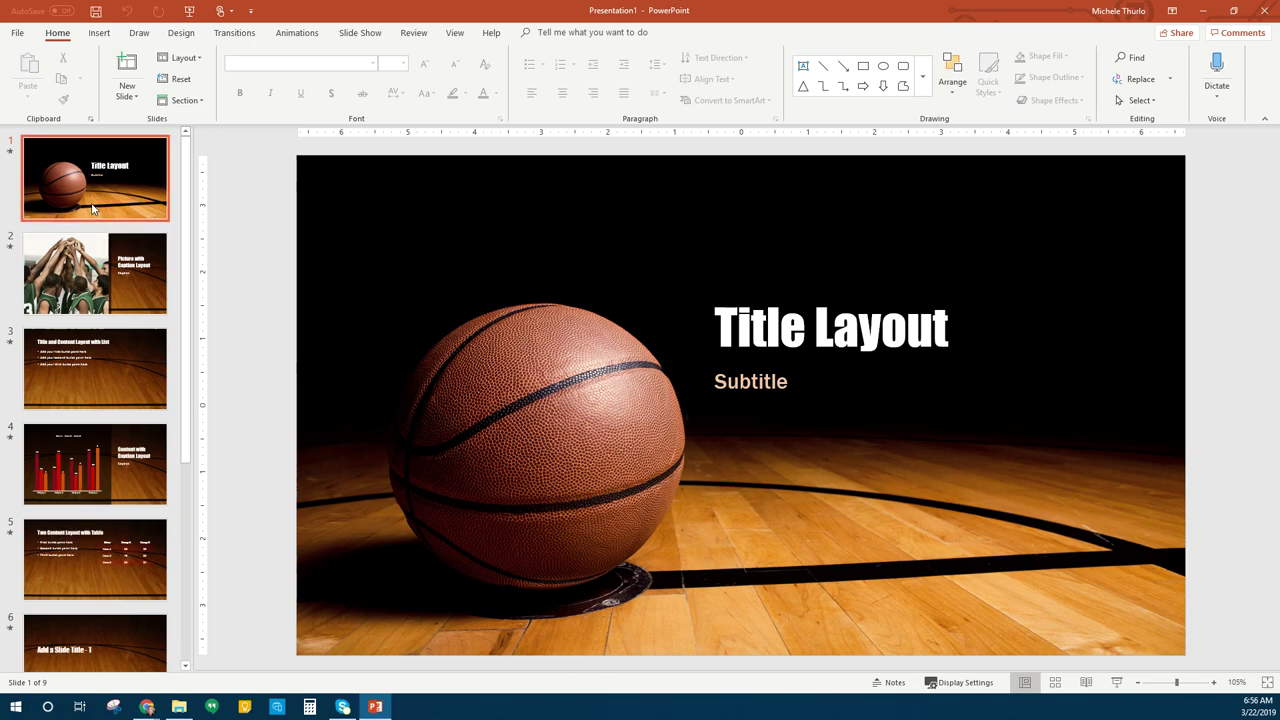
# - Browse the new presentation's first slides in the slide pane
pyautogui.click(95, 288)
pyautogui.scroll(-5, 125, 408)
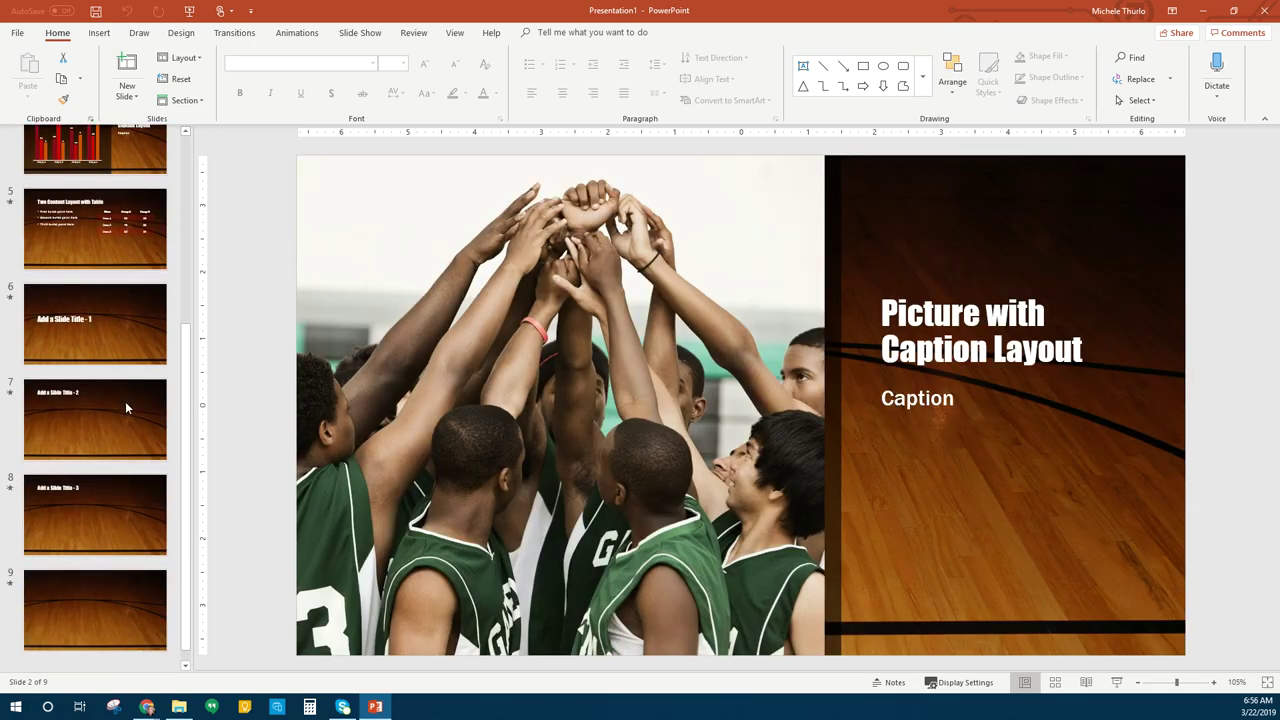
pyautogui.scroll(5, 125, 405)
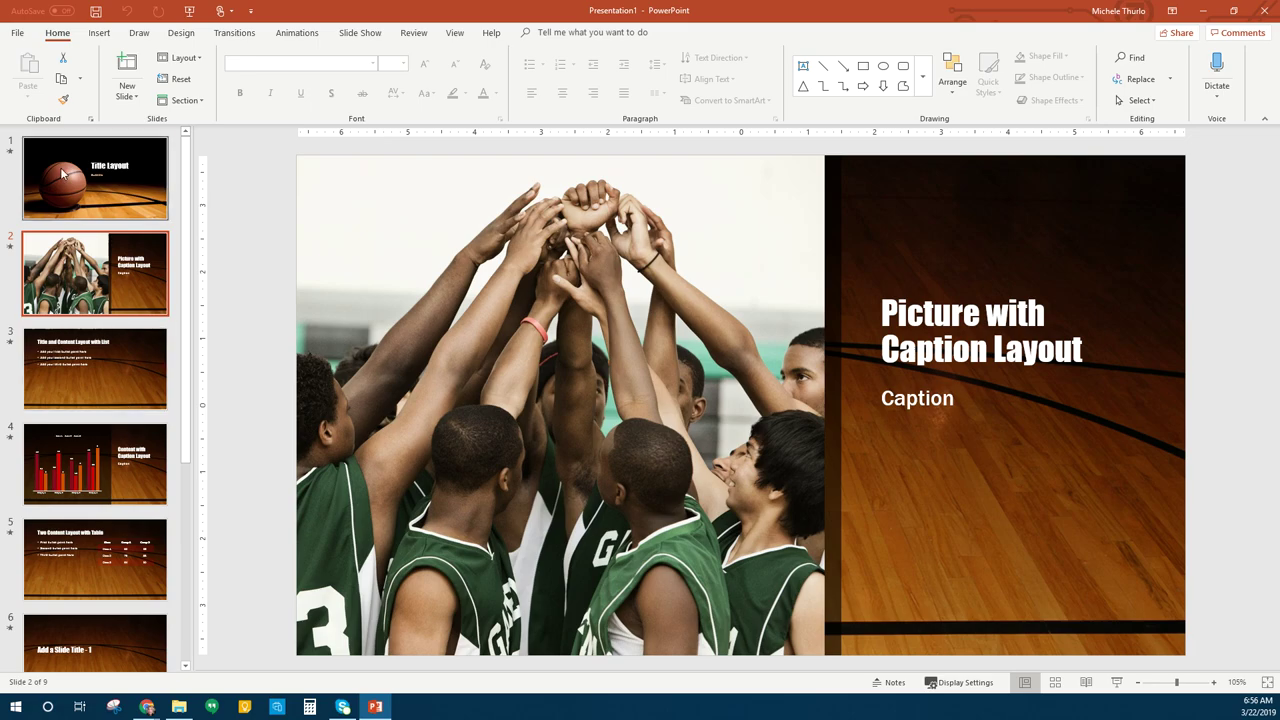
pyautogui.click(110, 185)
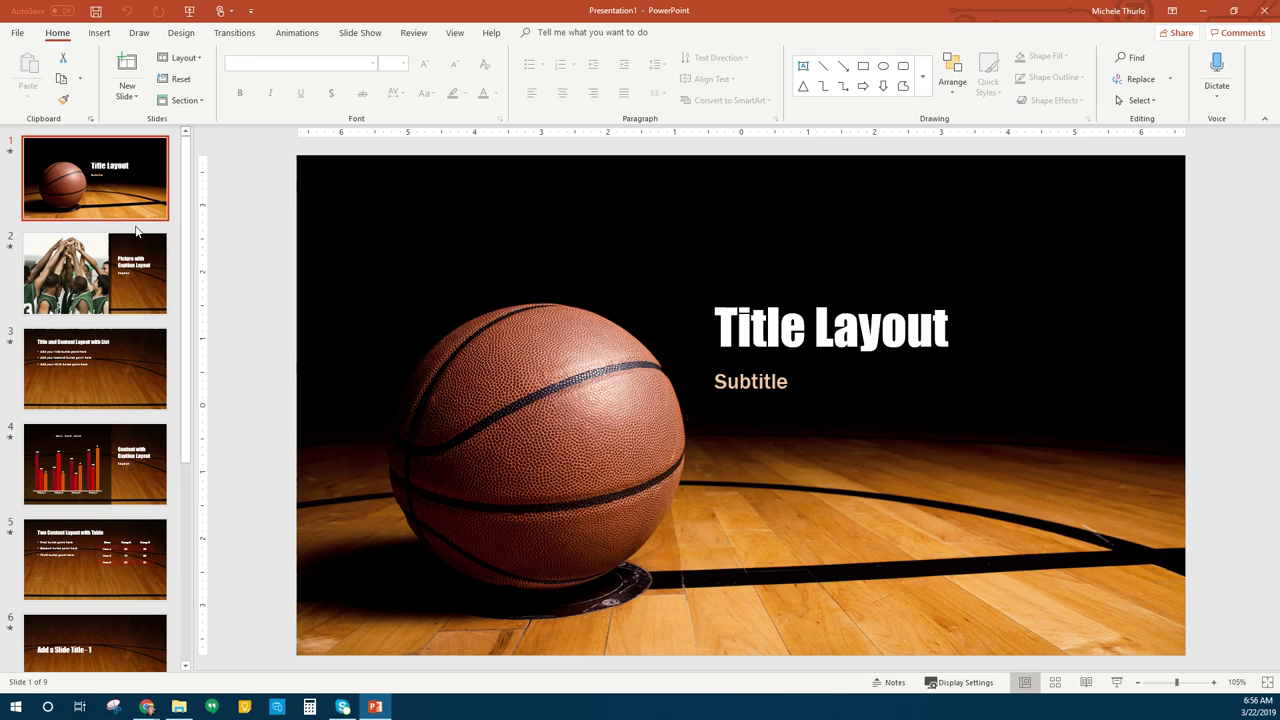
pyautogui.click(124, 379)
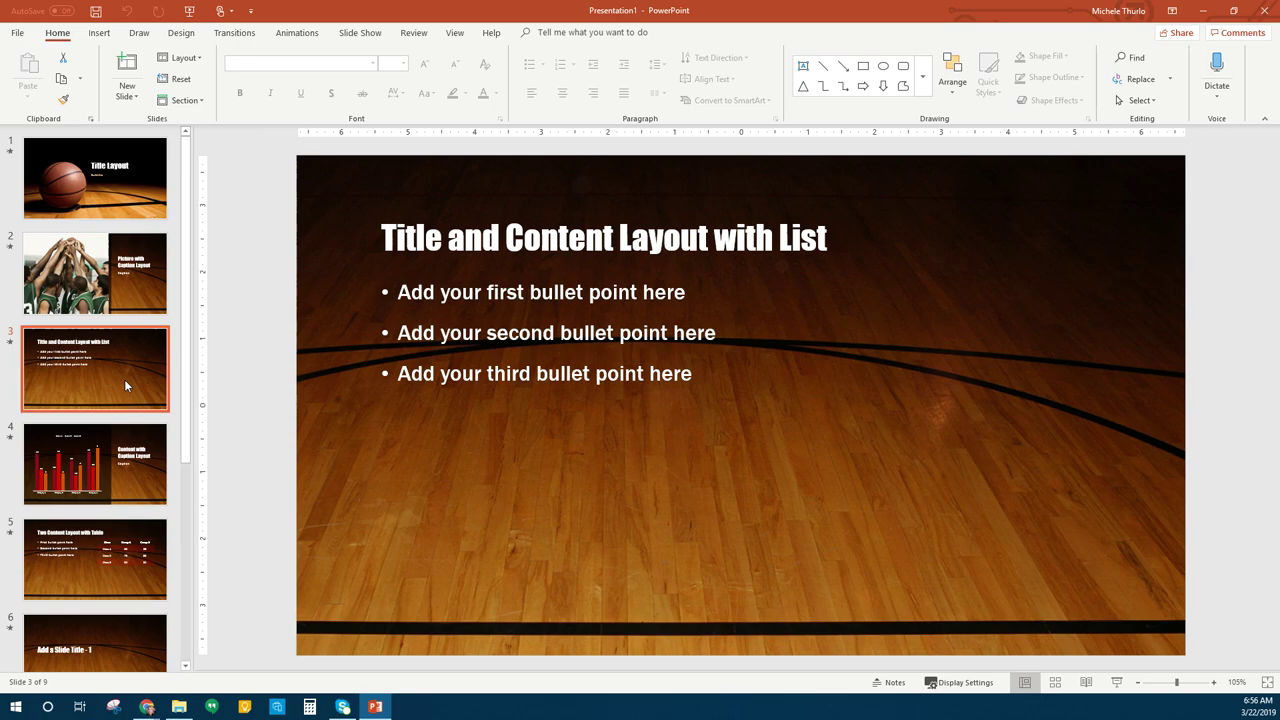
pyautogui.scroll(-3, 125, 385)
# - Delete slides 3 through 7 and return to the title slide
pyautogui.keyDown('shift'); pyautogui.click(101, 558); pyautogui.keyUp('shift')
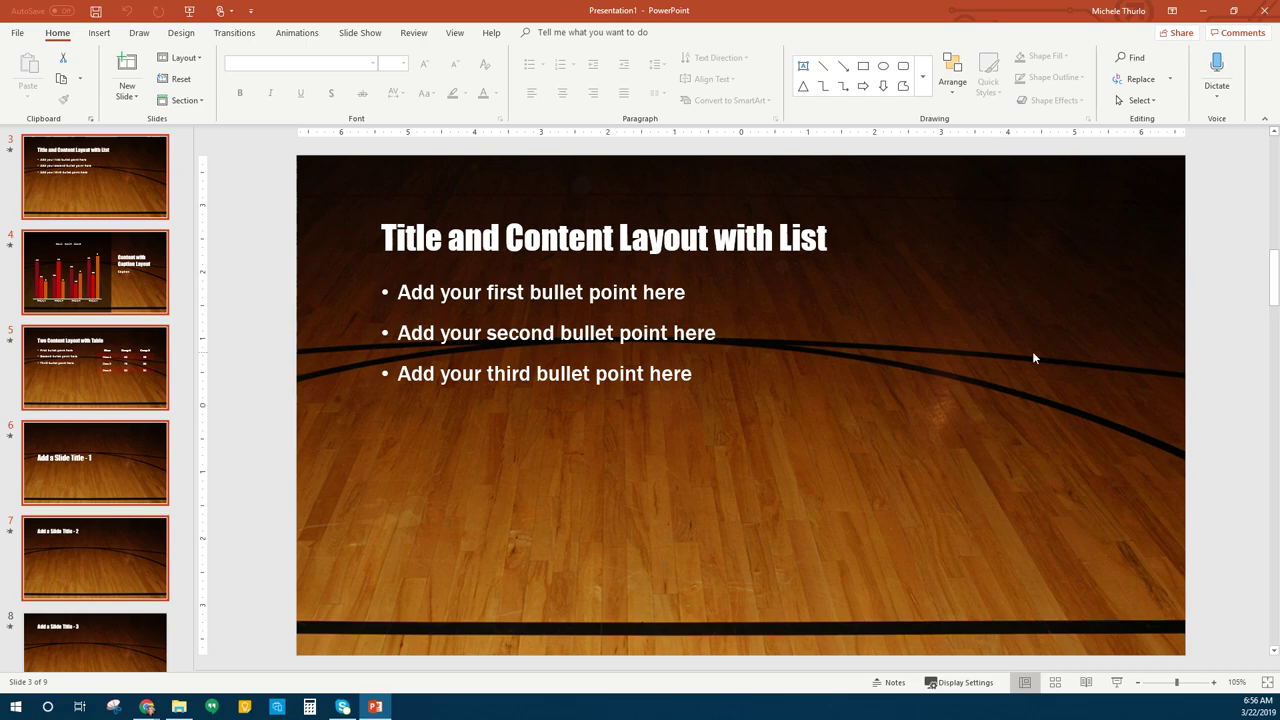
pyautogui.rightClick(84, 372)
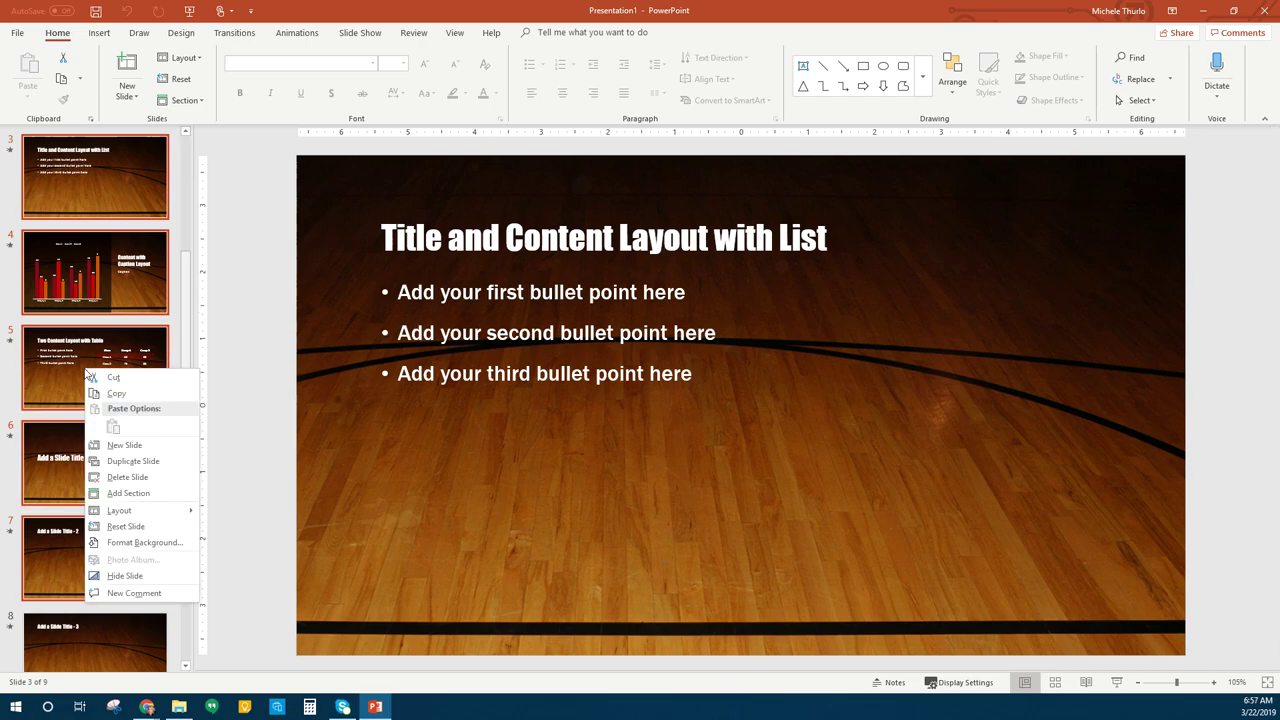
pyautogui.click(127, 477)
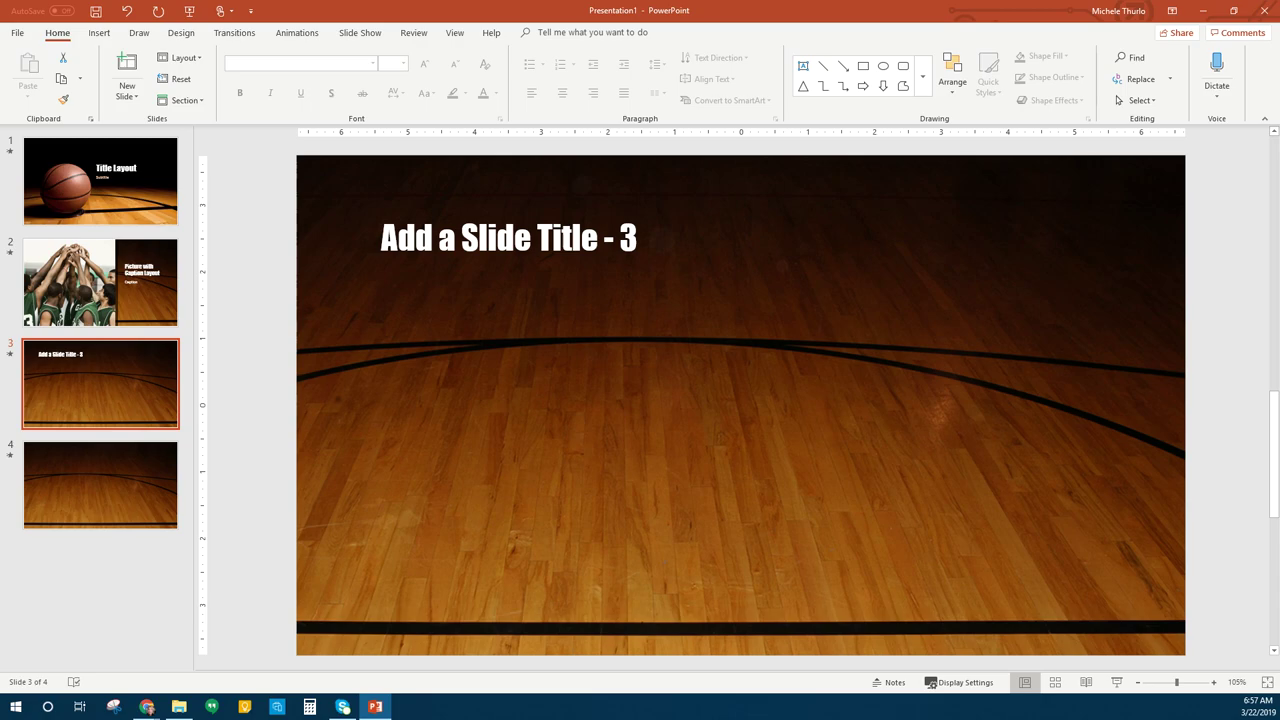
pyautogui.click(63, 177)
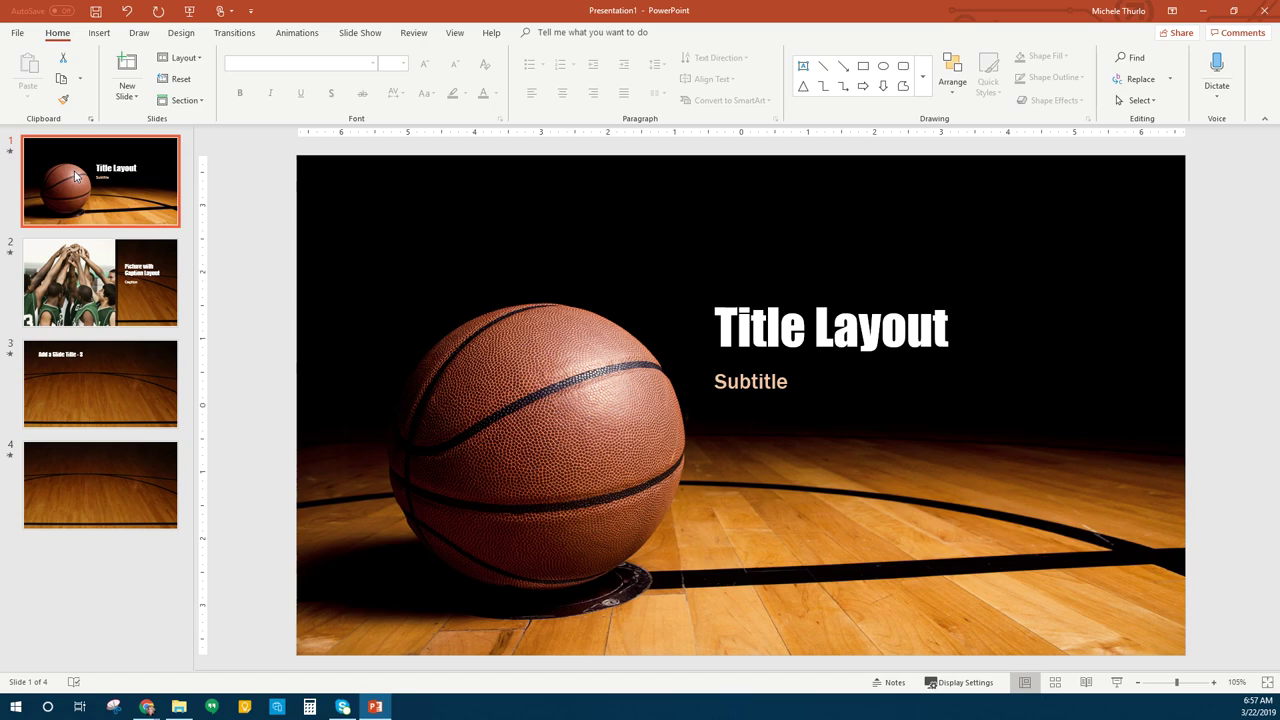
# - Retitle the title slide 'Basketball Camp for Kids'
pyautogui.click(788, 334)
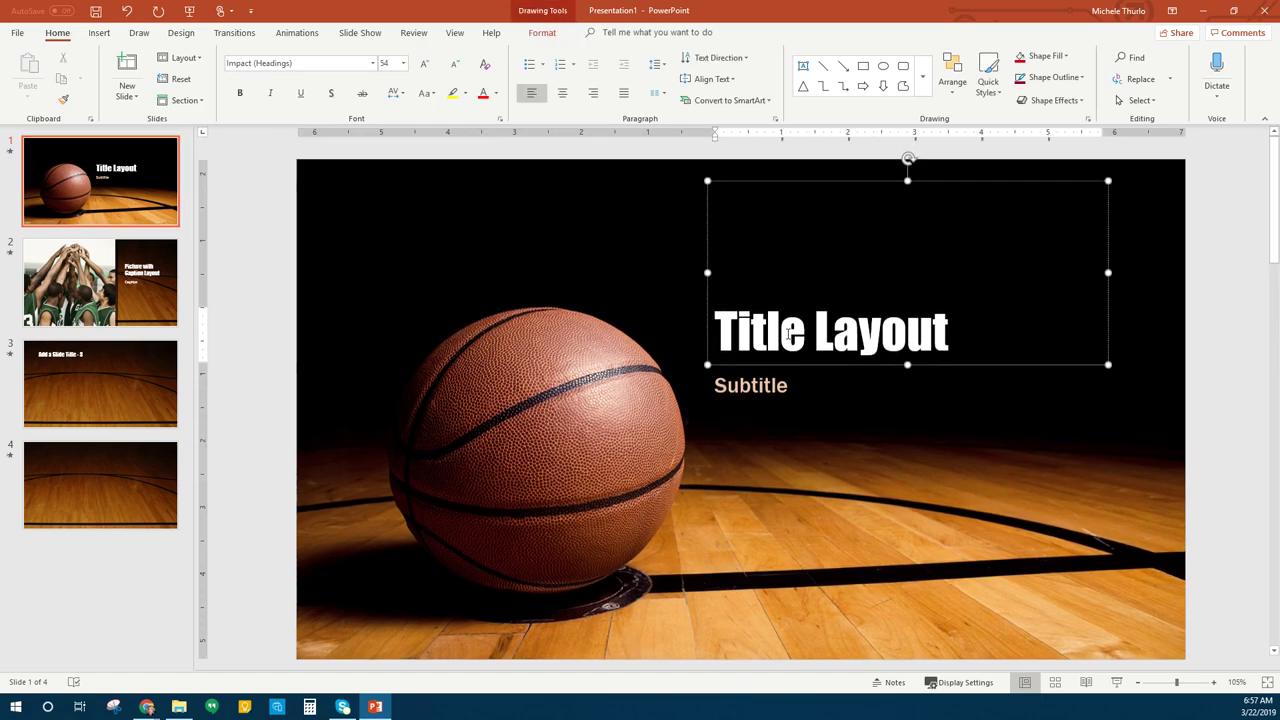
pyautogui.tripleClick(764, 341)
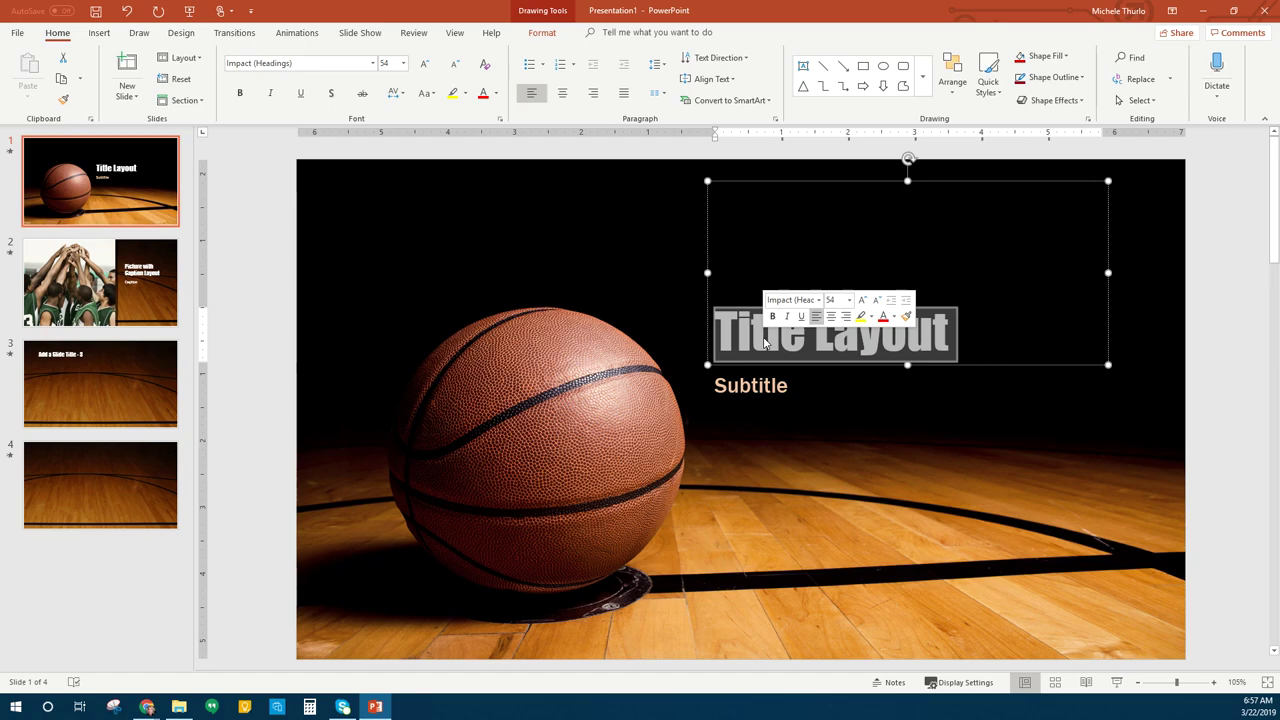
pyautogui.write('B')
pyautogui.write('k')
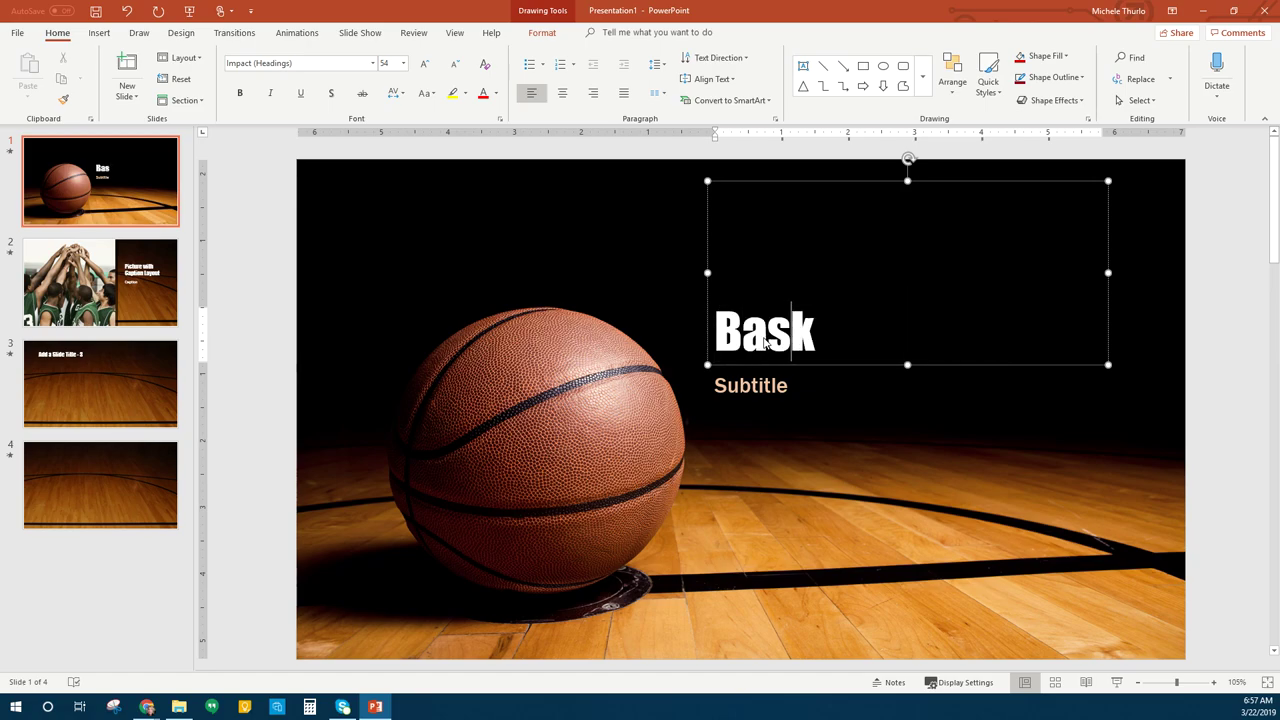
pyautogui.write('etball Camp for Kids')
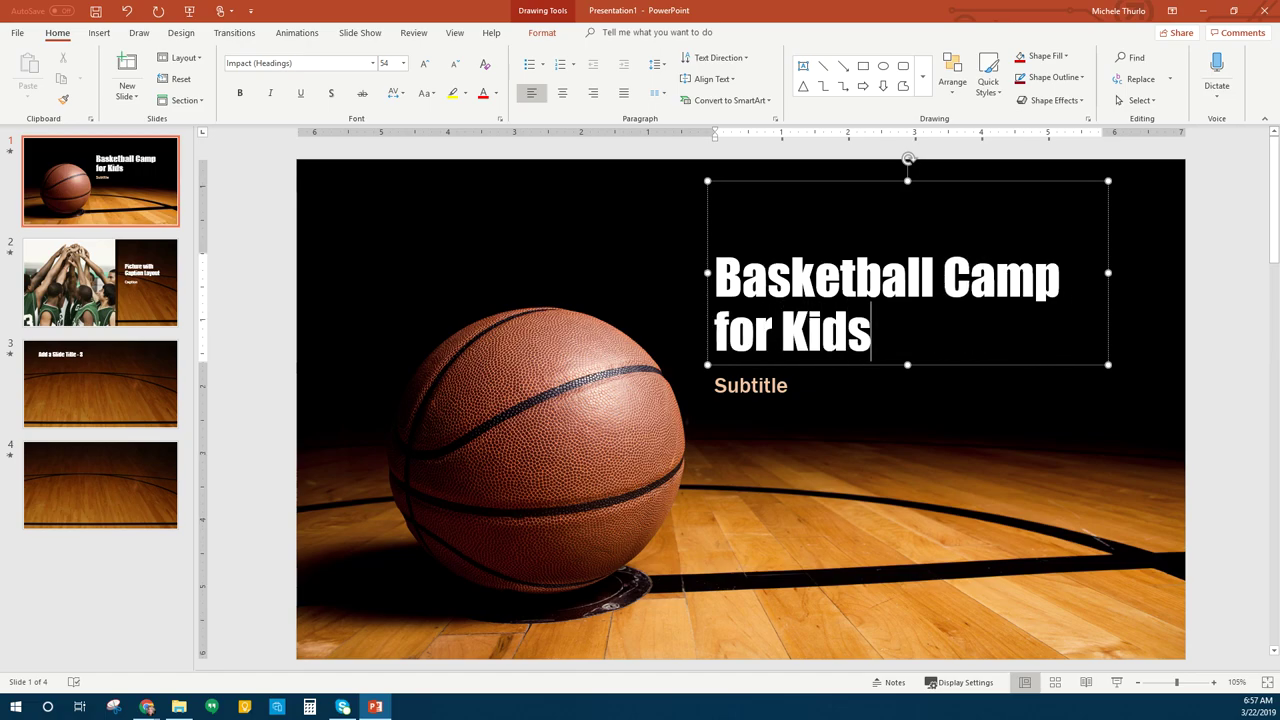
# - Set the subtitle to 'Gilbert Park District' with the presenter's name on a second line
pyautogui.click(740, 385)
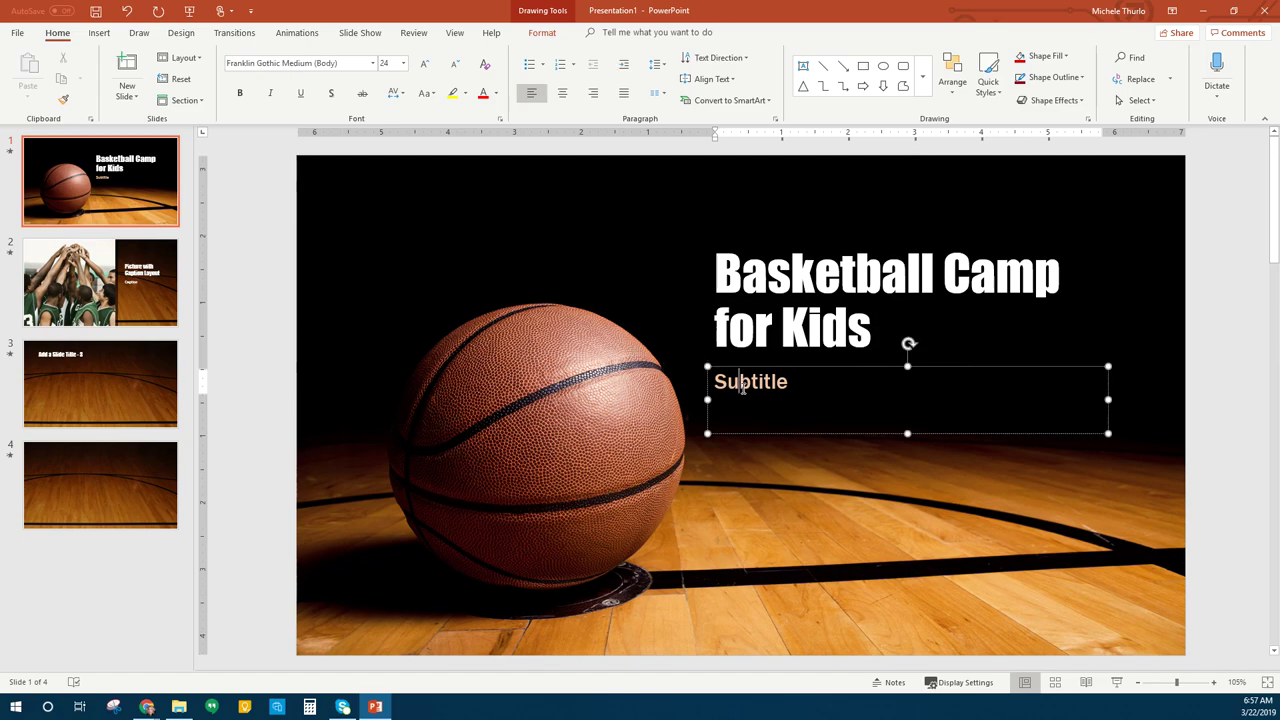
pyautogui.write('Gilbert Pa')
pyautogui.press('BackSpace')
pyautogui.press('BackSpace')
pyautogui.press('BackSpace')
pyautogui.press('BackSpace')
pyautogui.press('BackSpace')
pyautogui.press('BackSpace')
pyautogui.press('BackSpace')
pyautogui.press('BackSpace')
pyautogui.press('BackSpace')
pyautogui.press('BackSpace')
pyautogui.press('BackSpace')
pyautogui.press('BackSpace')
pyautogui.press('Delete')
pyautogui.press('Delete')
pyautogui.press('Delete')
pyautogui.press('Delete')
pyautogui.press('Delete')
pyautogui.press('Delete')
pyautogui.write('Gilbert Park District')
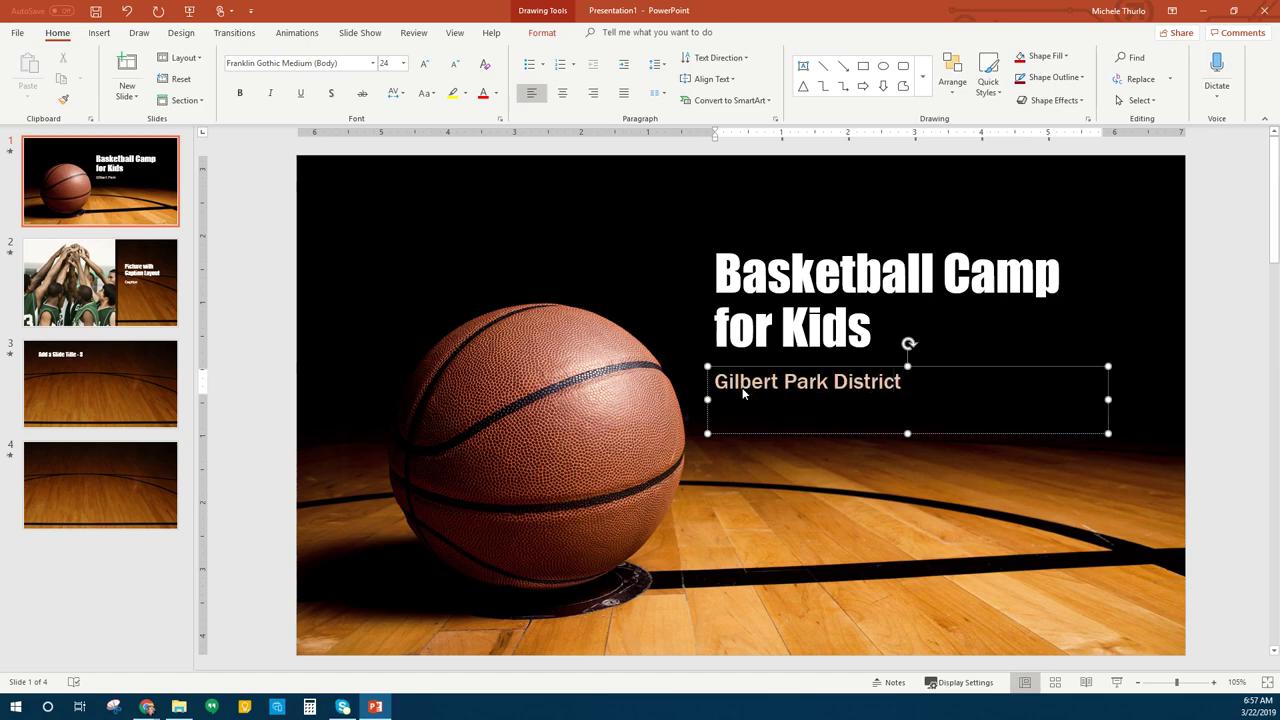
pyautogui.press('Return')
pyautogui.write('Mi')
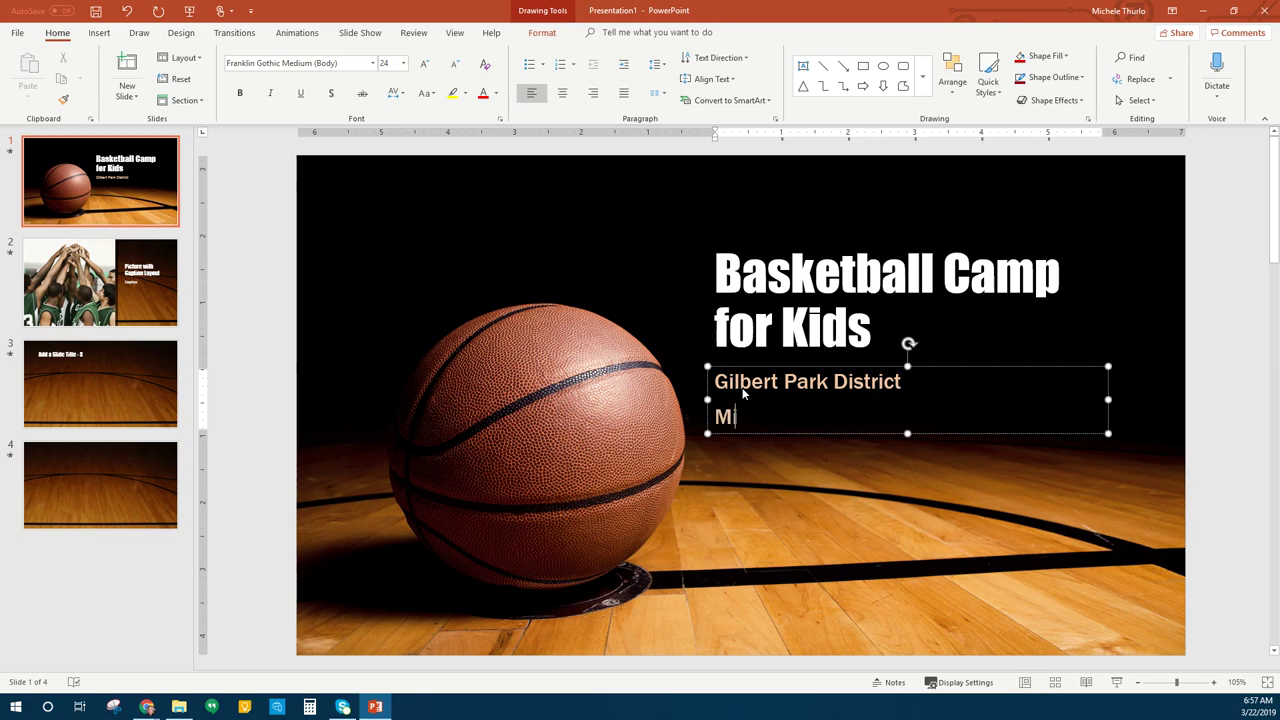
pyautogui.write('chele Thurlo')
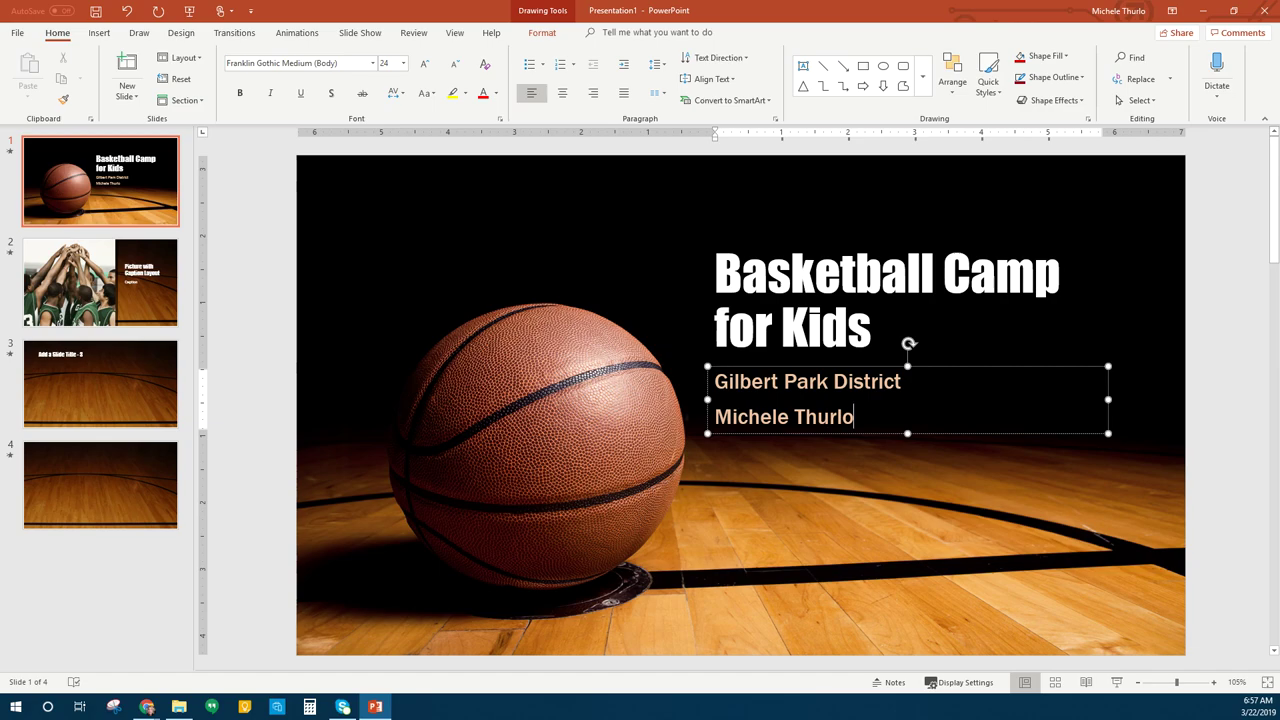
pyautogui.click(57, 285)
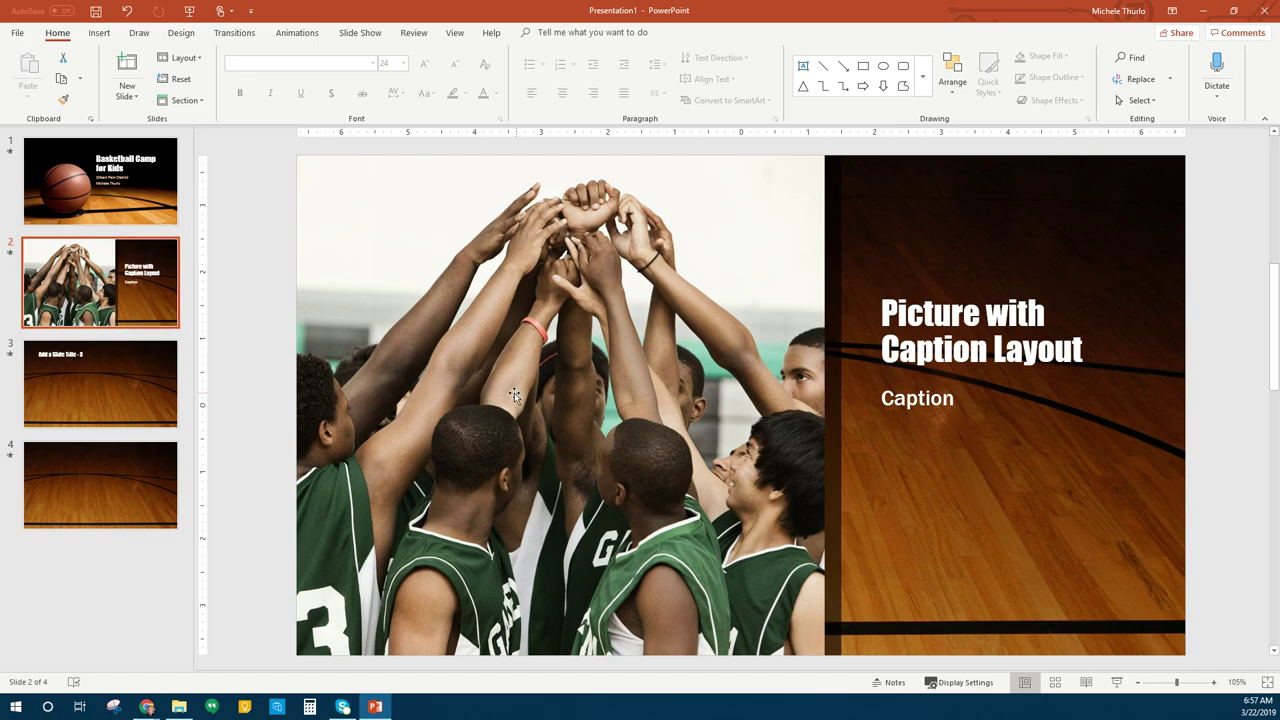
# - Retitle slide 2 'Learn from pros and make acquaintances', fixing the typos
pyautogui.click(938, 338)
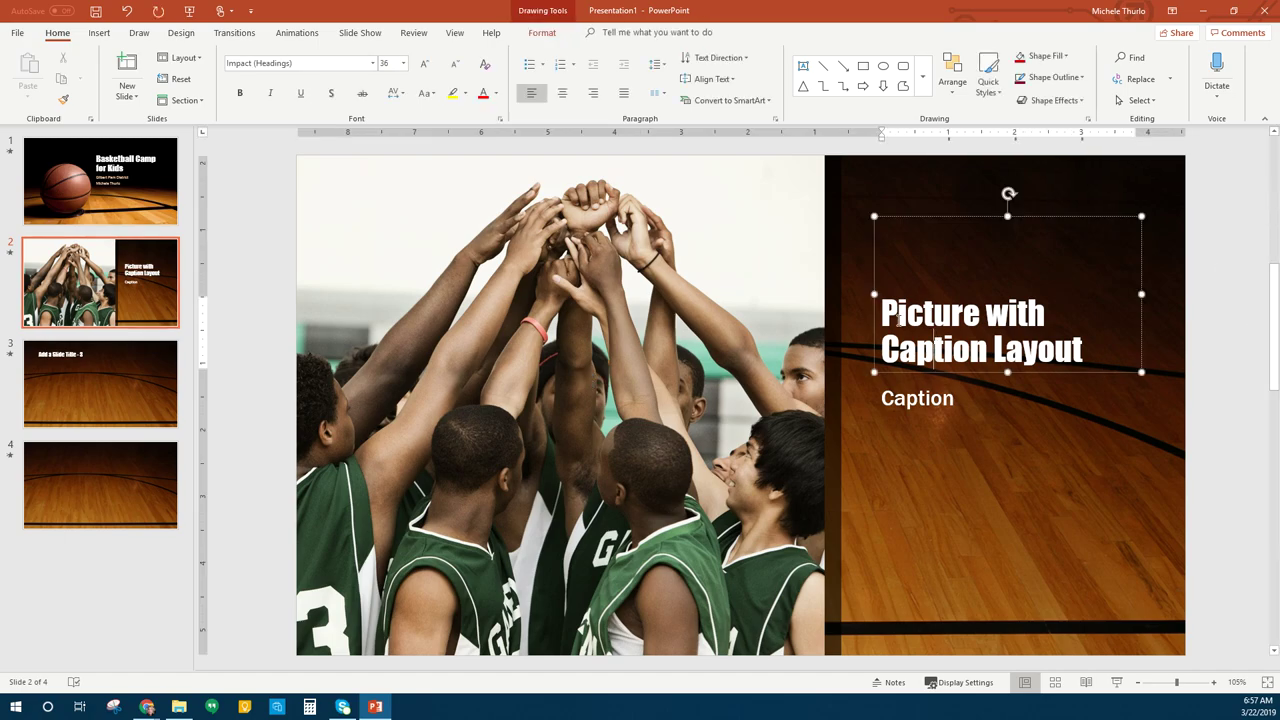
pyautogui.moveTo(882, 312)
pyautogui.mouseDown()
pyautogui.moveTo(1050, 328)
pyautogui.moveTo(1108, 355)
pyautogui.mouseUp()
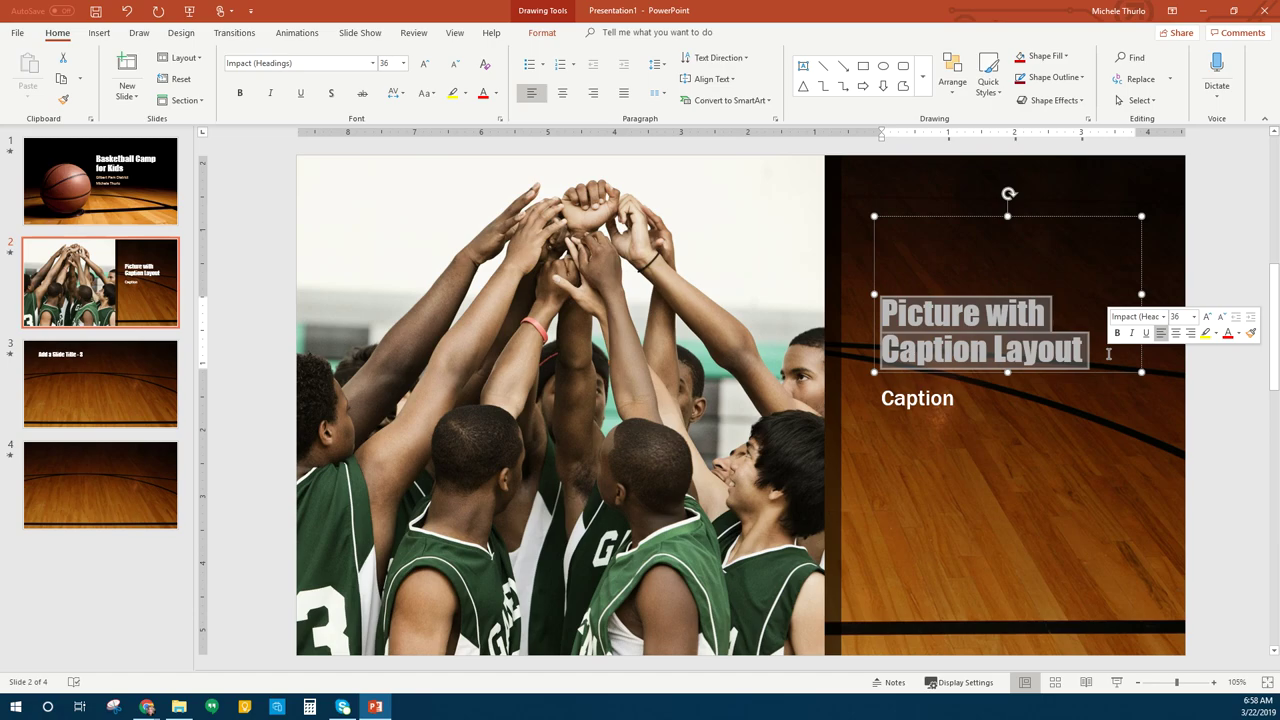
pyautogui.write('Lear')
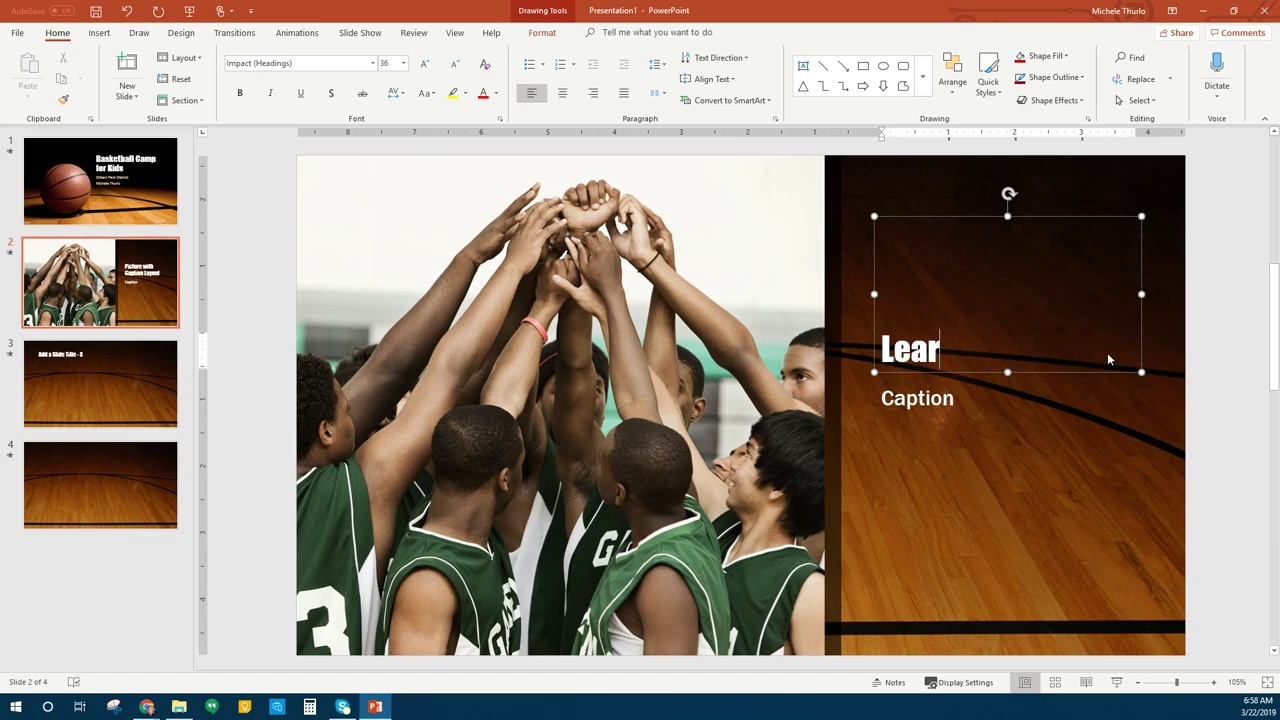
pyautogui.write('n from pros ')
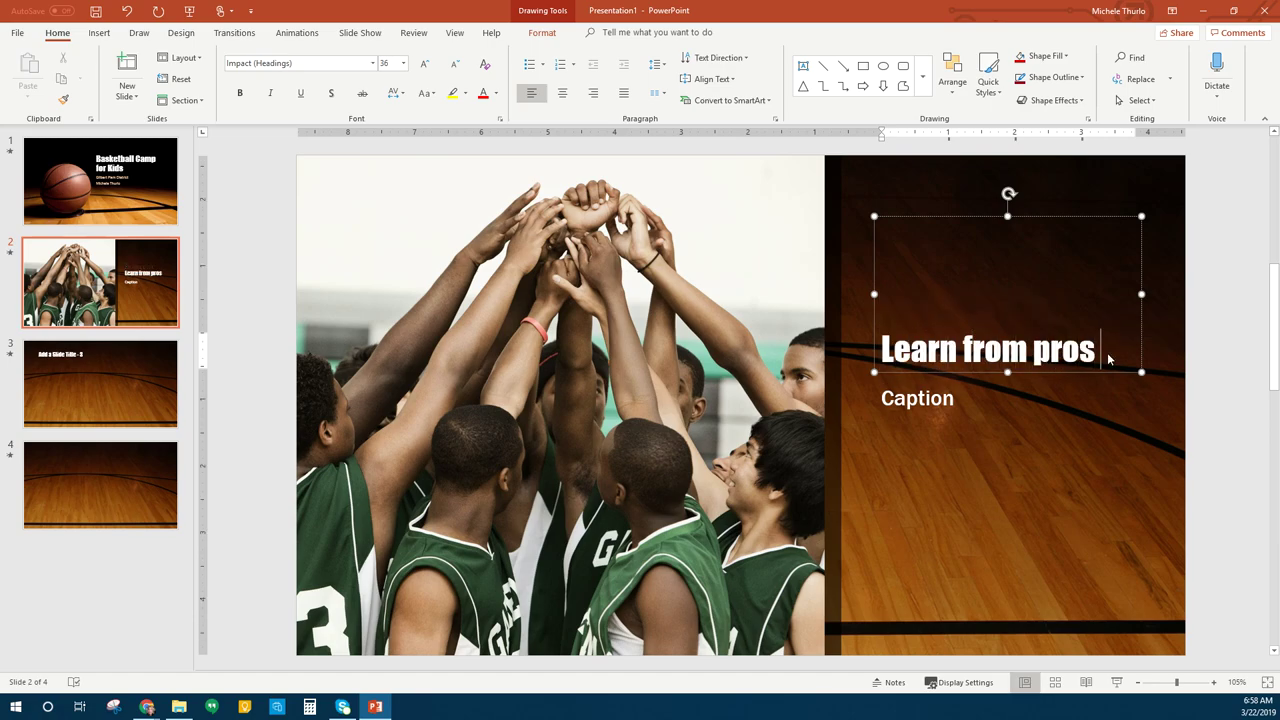
pyautogui.write('and make acwq')
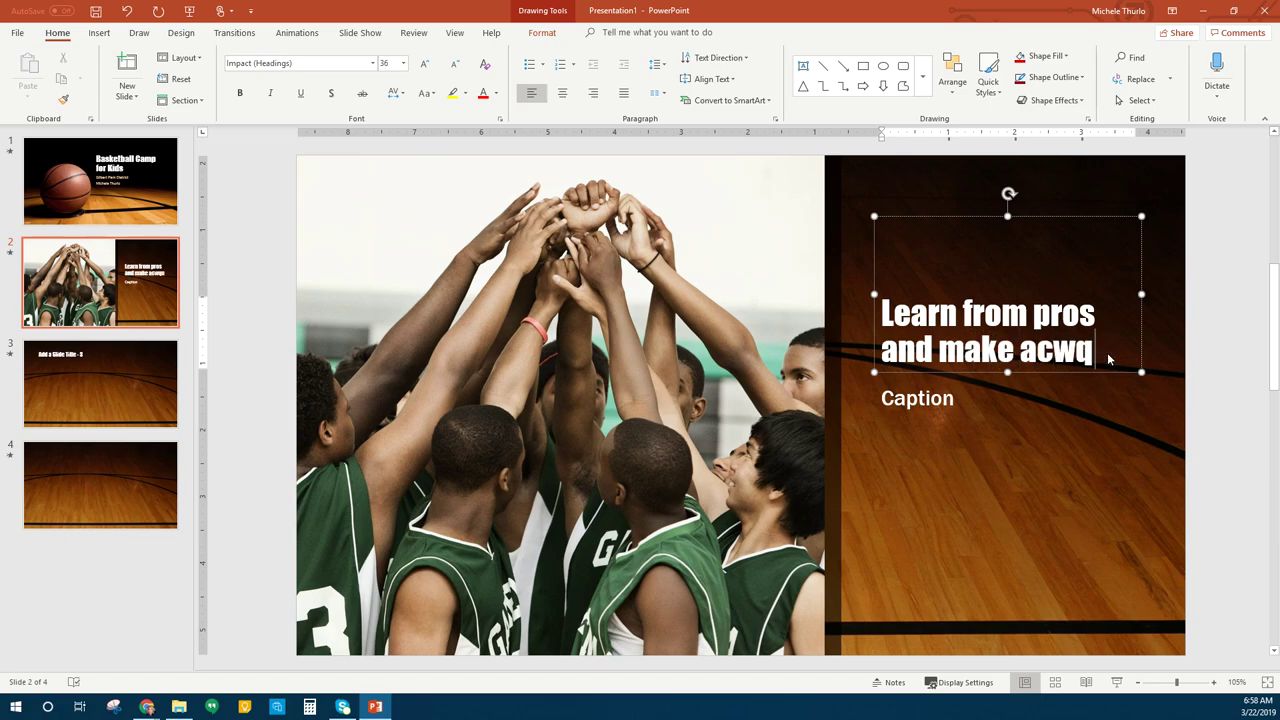
pyautogui.press('BackSpace')
pyautogui.press('BackSpace')
pyautogui.write('quant')
pyautogui.press('BackSpace')
pyautogui.press('BackSpace')
pyautogui.write('aintances')
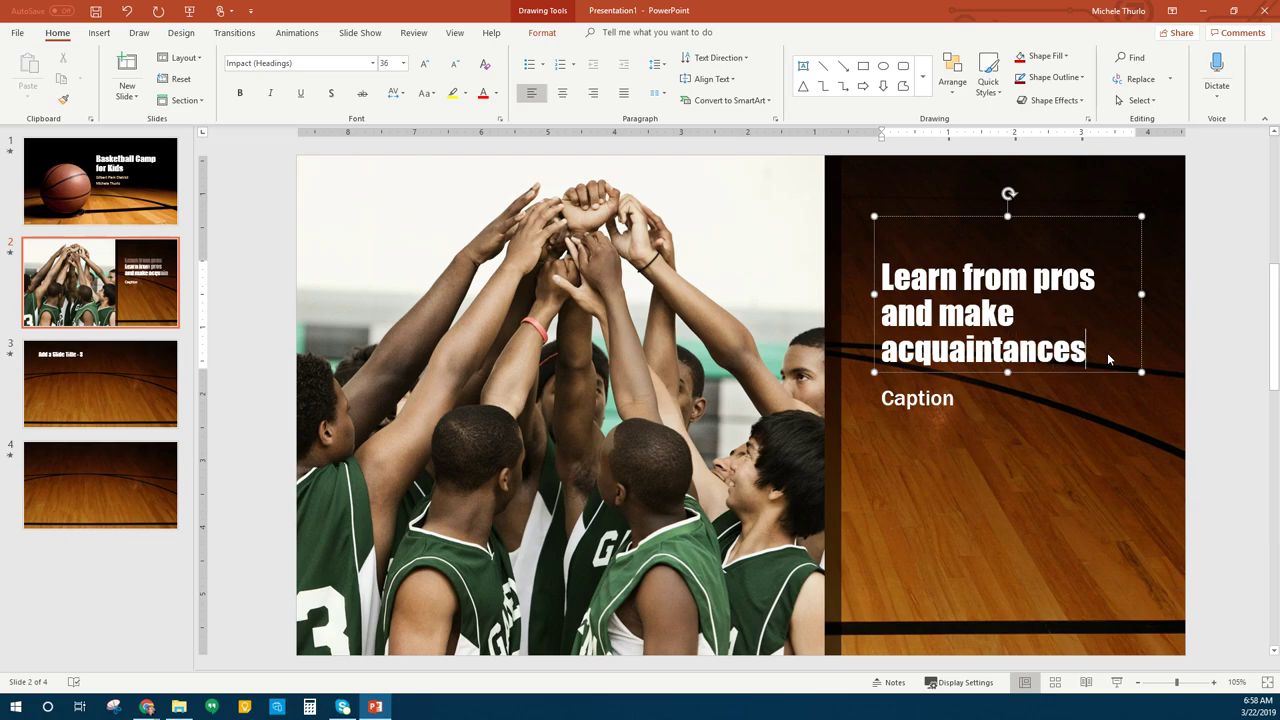
# - Replace the caption with 'Classes meet weekday mornings throughout the summer', correcting 'throught'
pyautogui.click(983, 416)
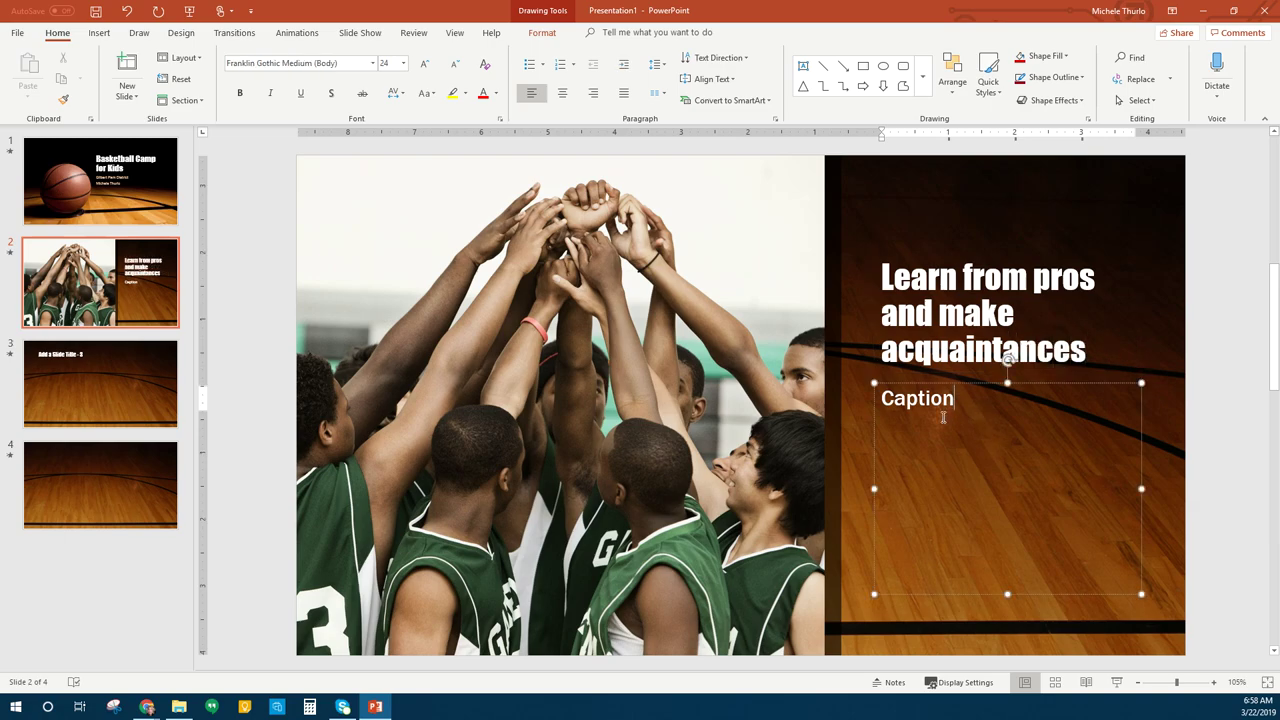
pyautogui.doubleClick(928, 401)
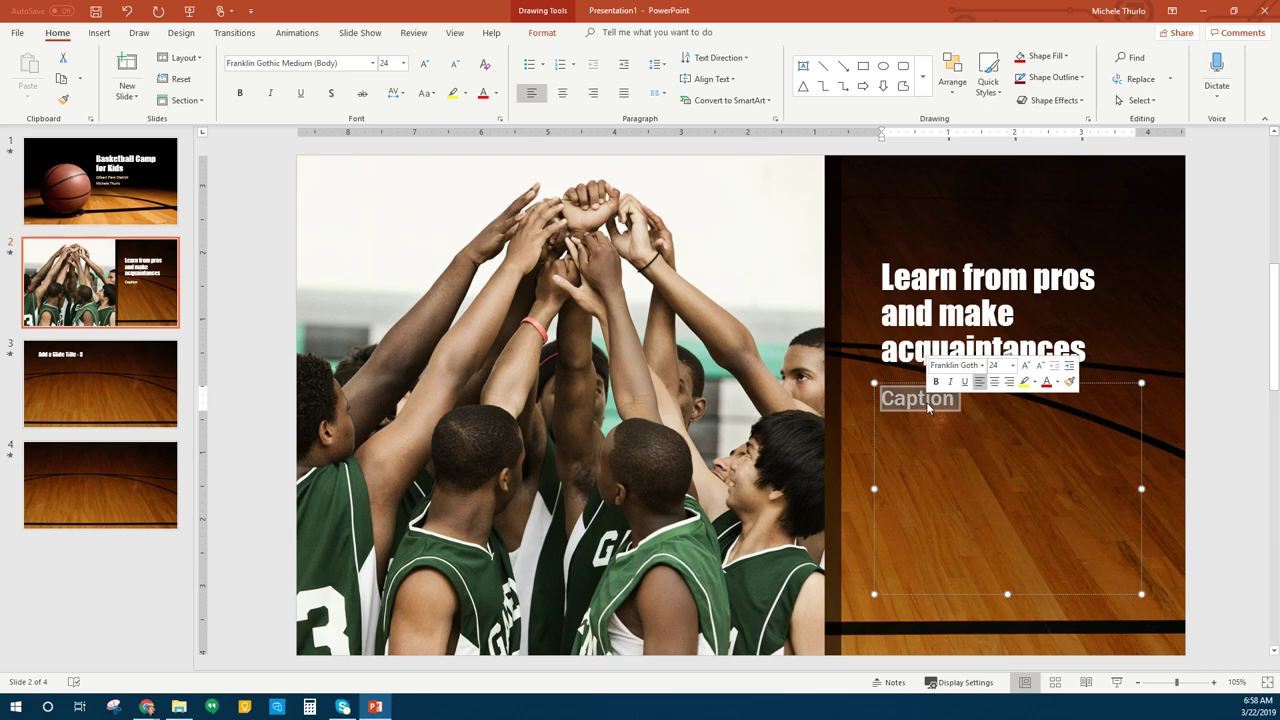
pyautogui.write('C')
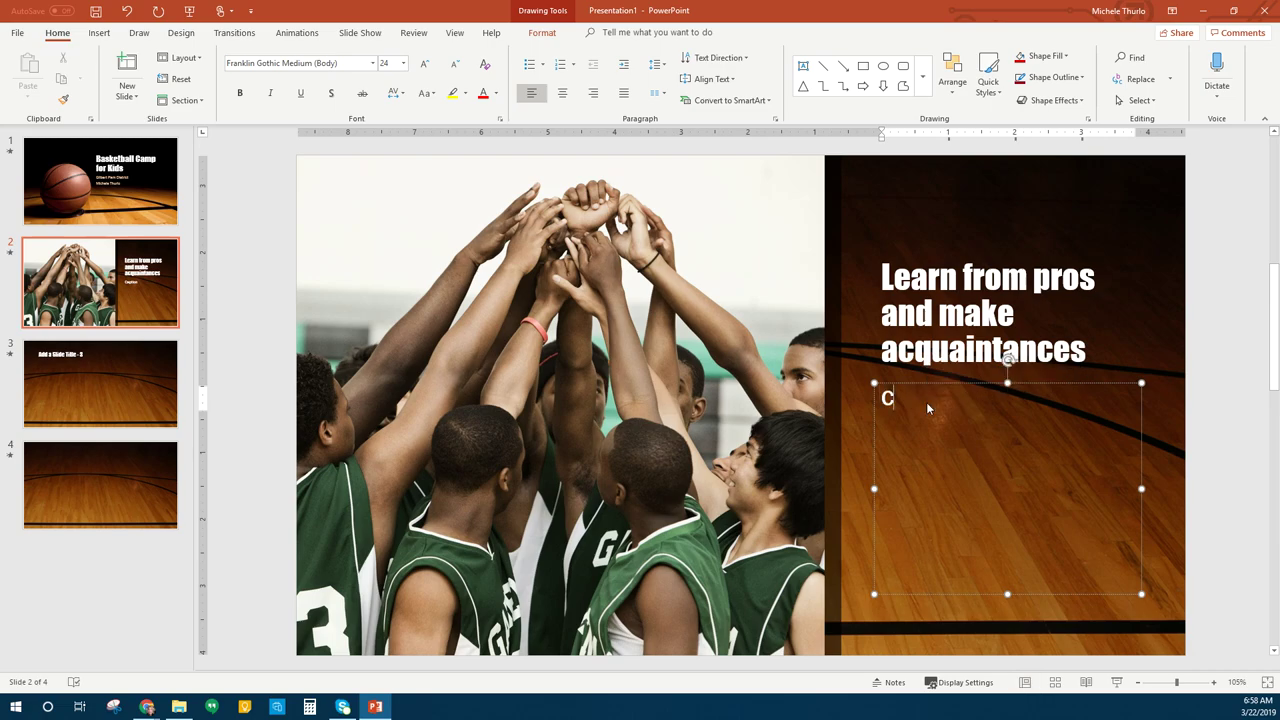
pyautogui.write('lasses me')
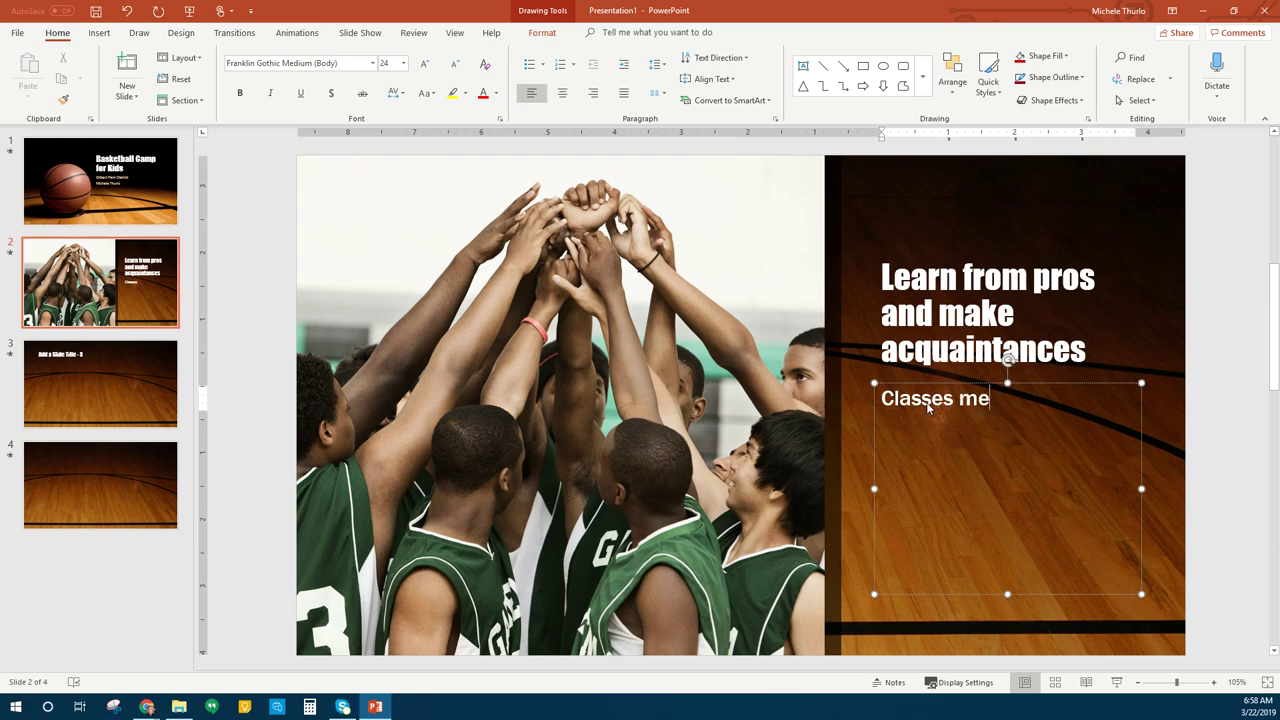
pyautogui.write('et weekday ')
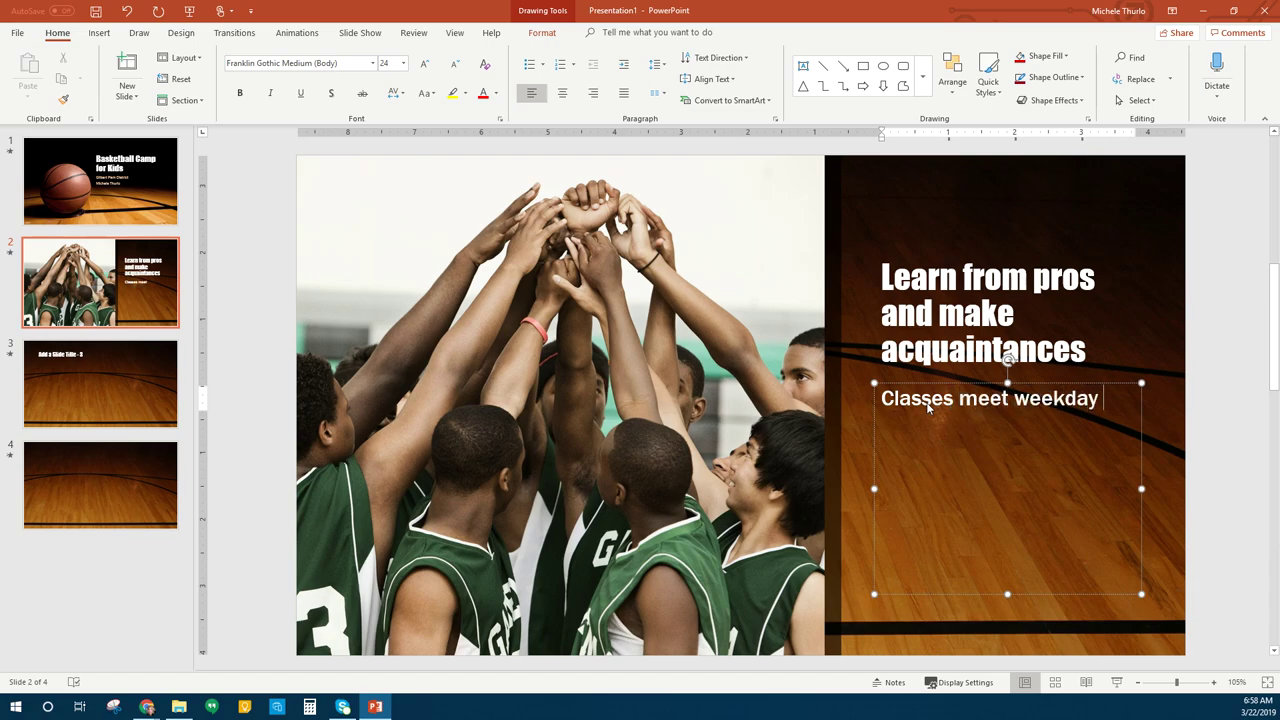
pyautogui.write('mornings thr')
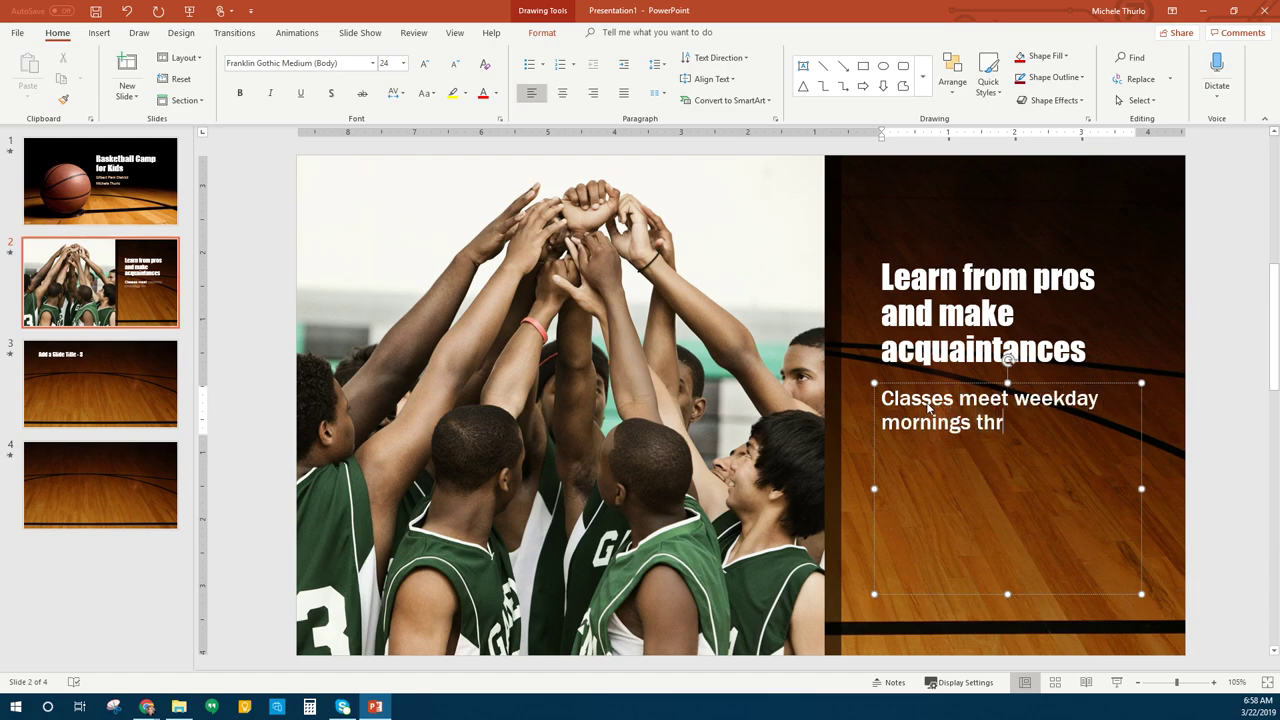
pyautogui.write('ought the summer')
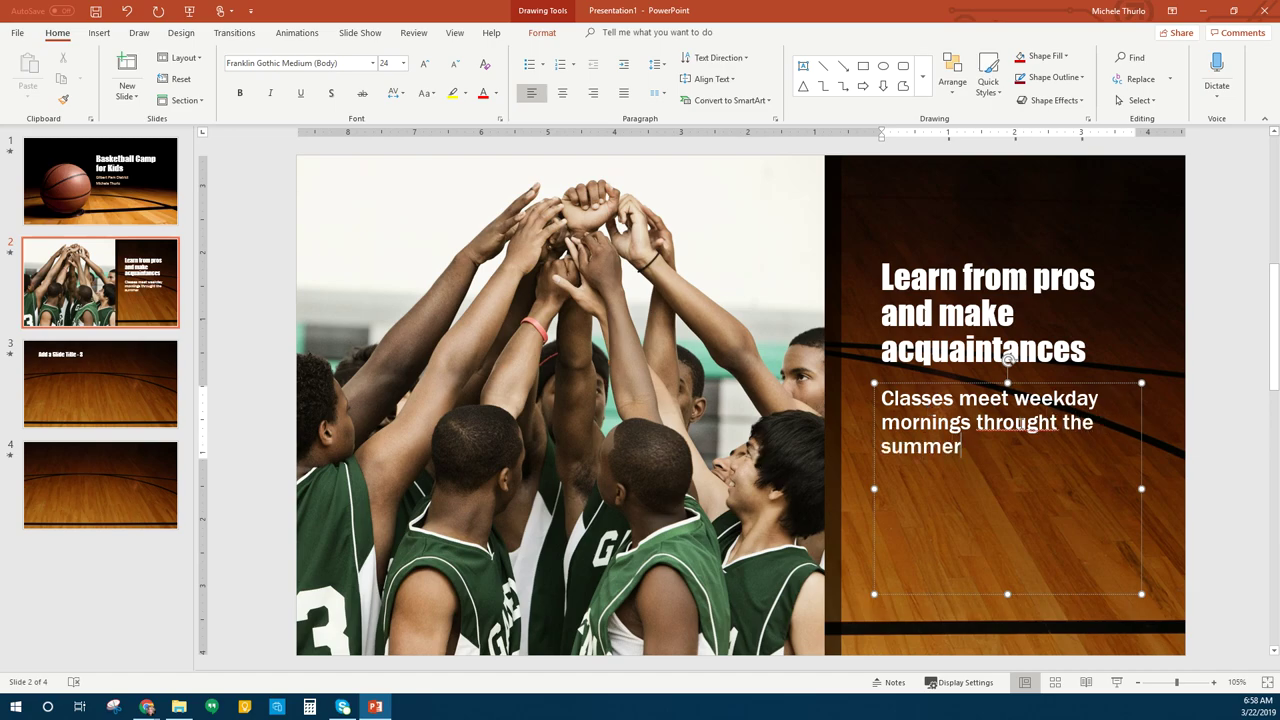
pyautogui.rightClick(1024, 432)
pyautogui.press('Escape')
pyautogui.doubleClick(1028, 428)
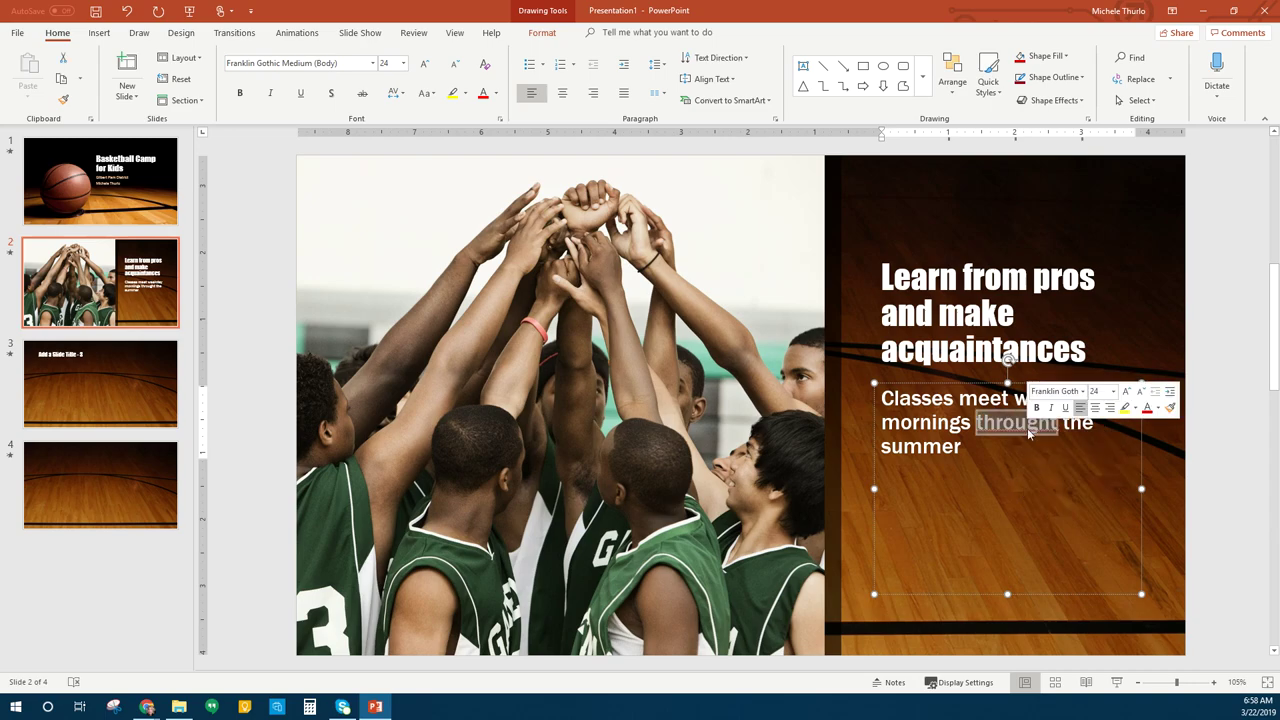
pyautogui.write('through')
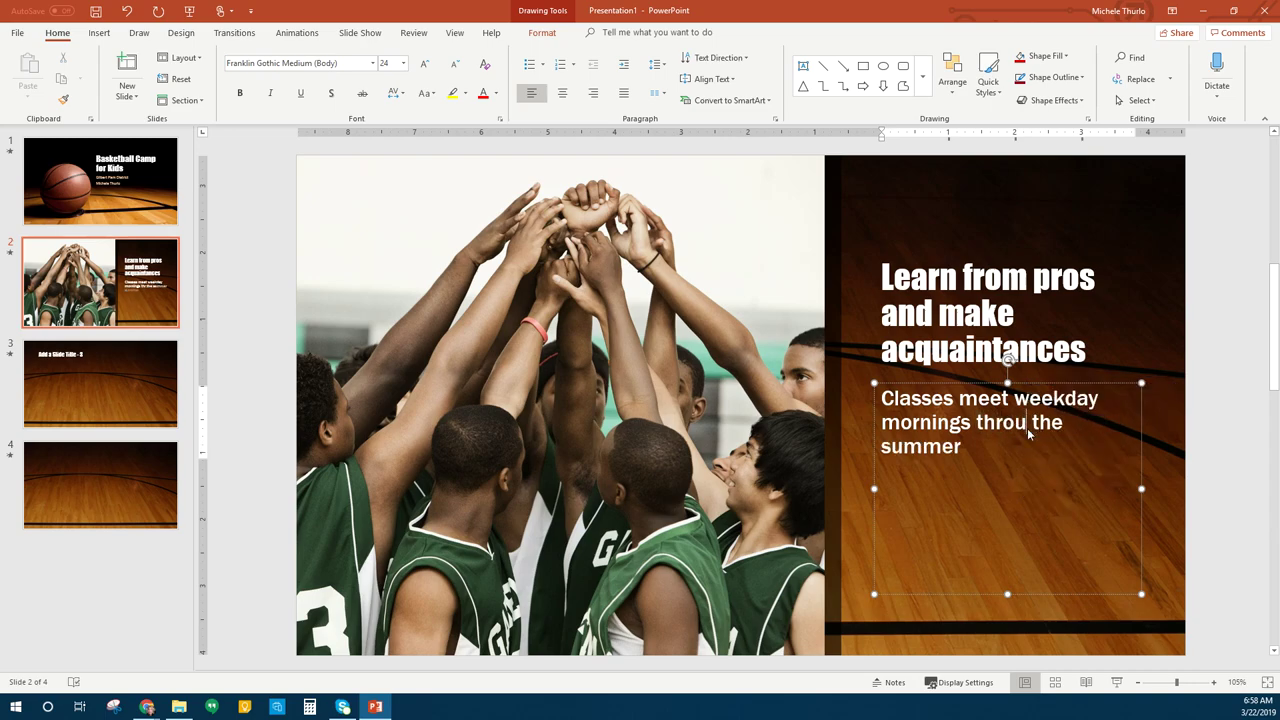
pyautogui.write('out')
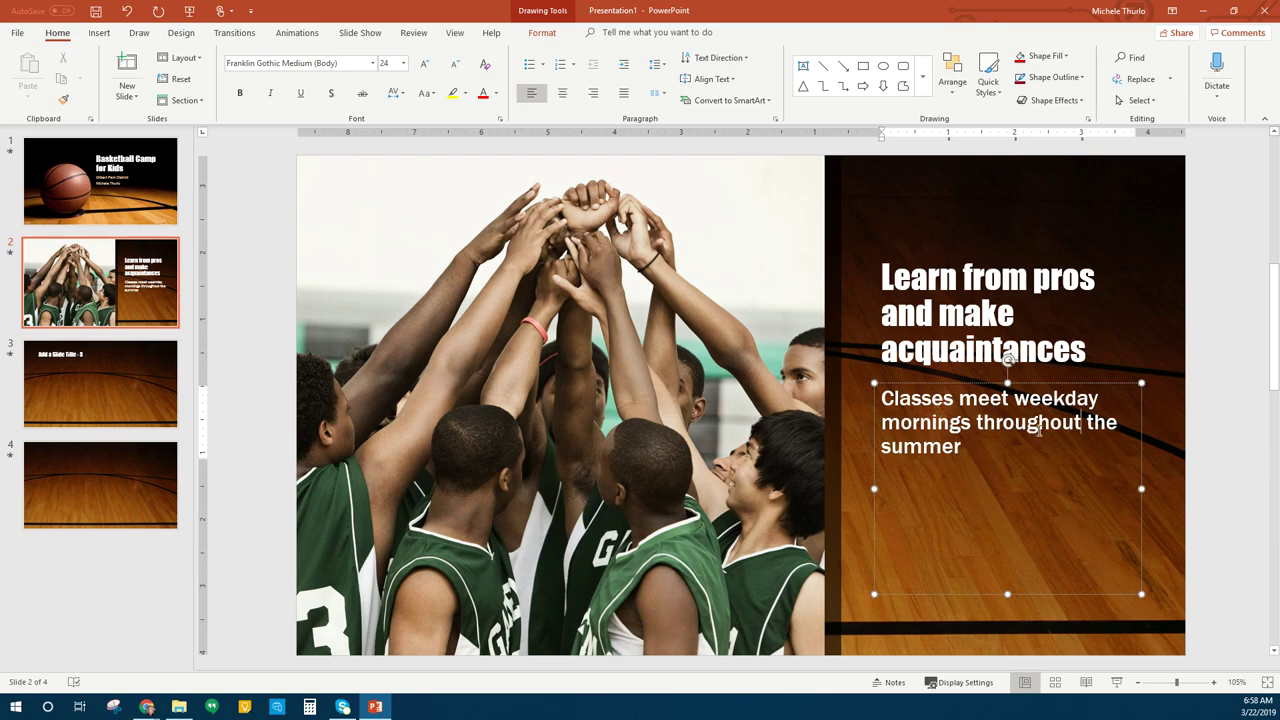
pyautogui.click(960, 447)
pyautogui.click(116, 390)
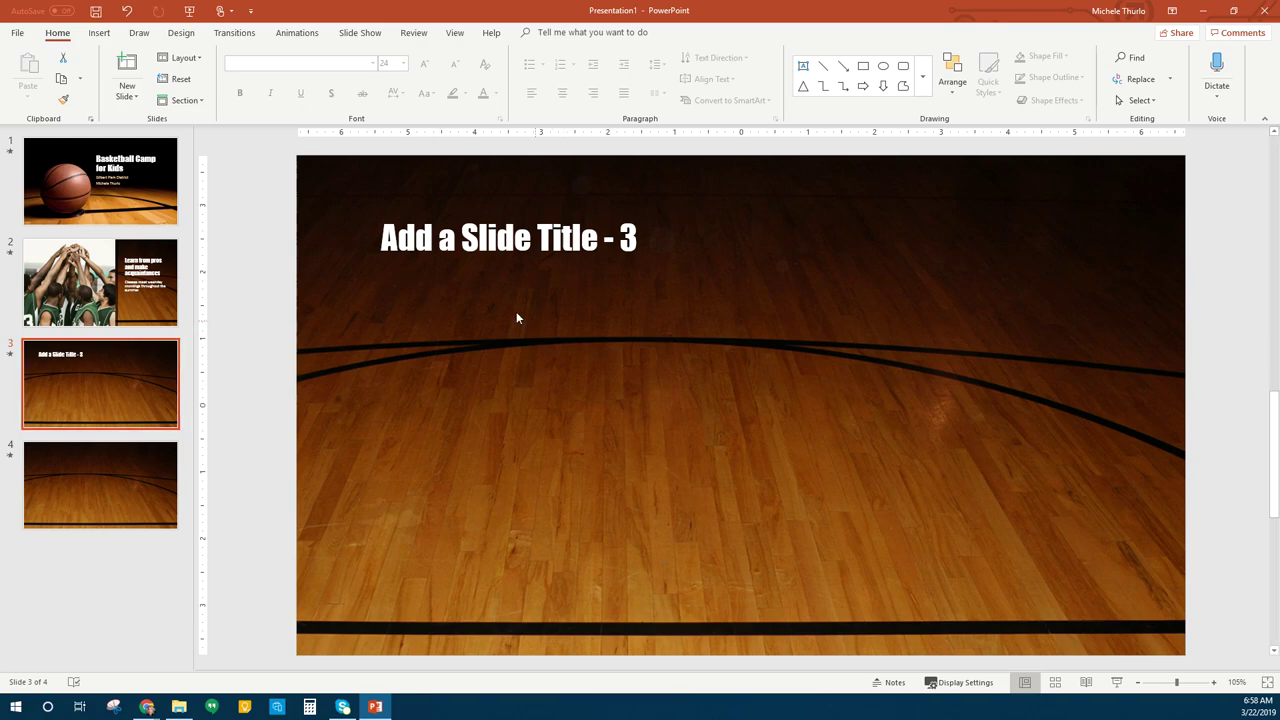
# - Replace the slide 3 title with 'You will learn' and fix the stray-letter typo
pyautogui.doubleClick(521, 243)
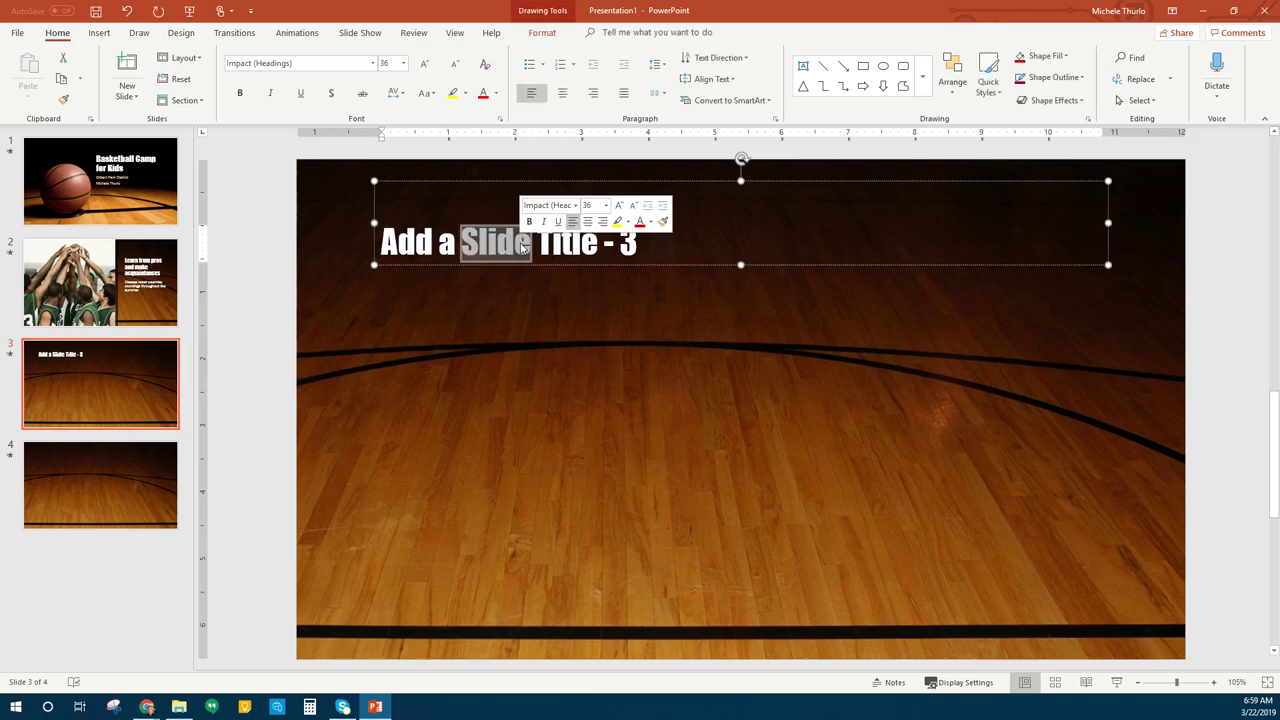
pyautogui.tripleClick(528, 248)
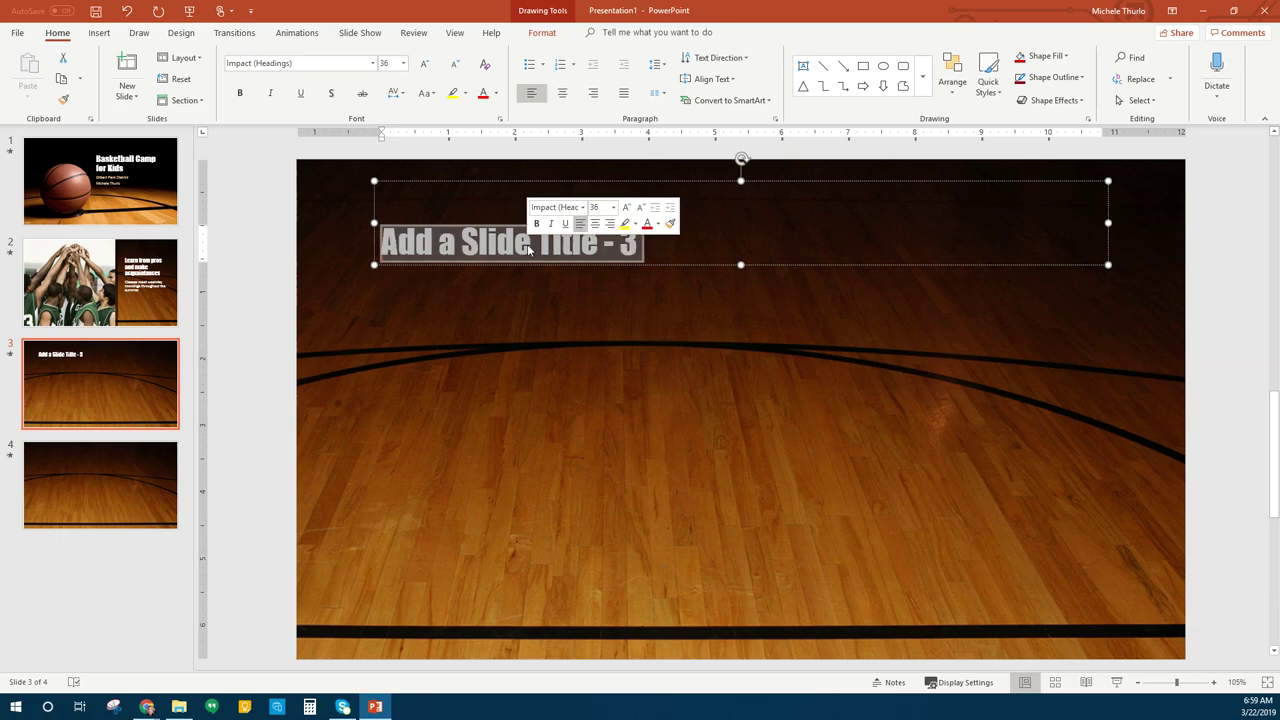
pyautogui.write('You will')
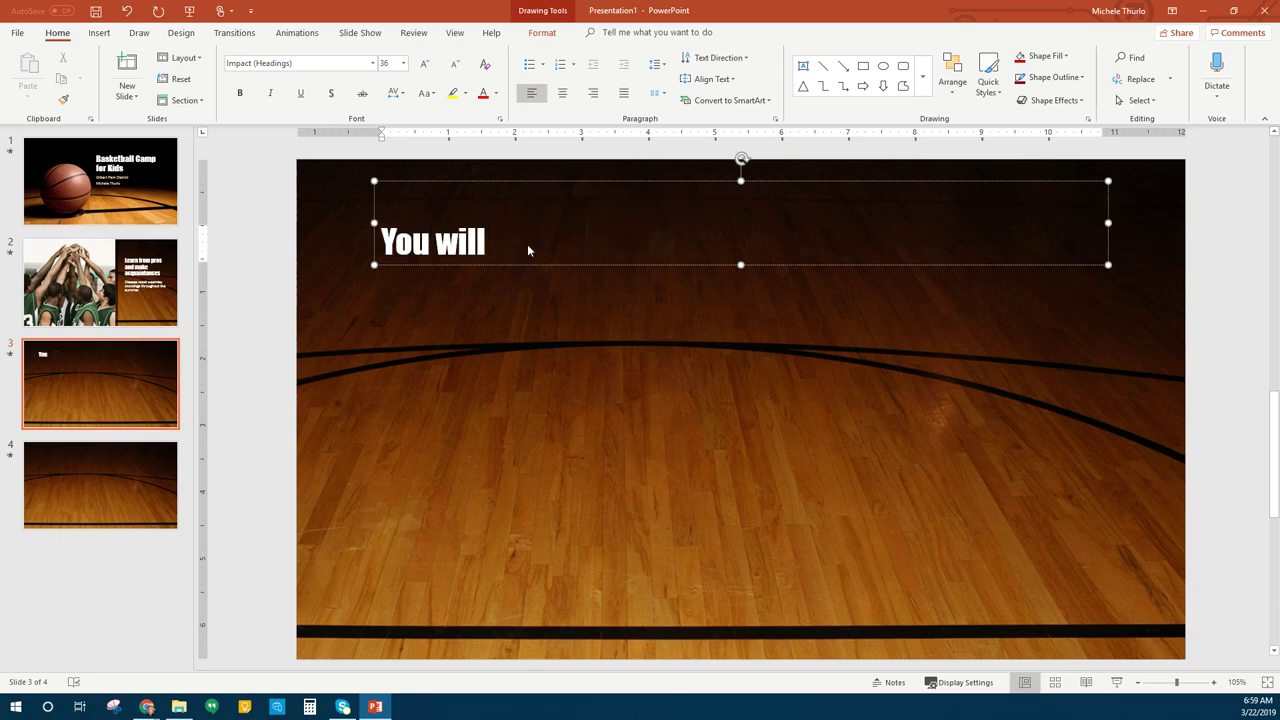
pyautogui.write(' learn')
pyautogui.click(531, 245)
pyautogui.press('BackSpace')
pyautogui.click(546, 245)
# - Start Save As and choose the Downloads folder as the location
pyautogui.click(18, 33)
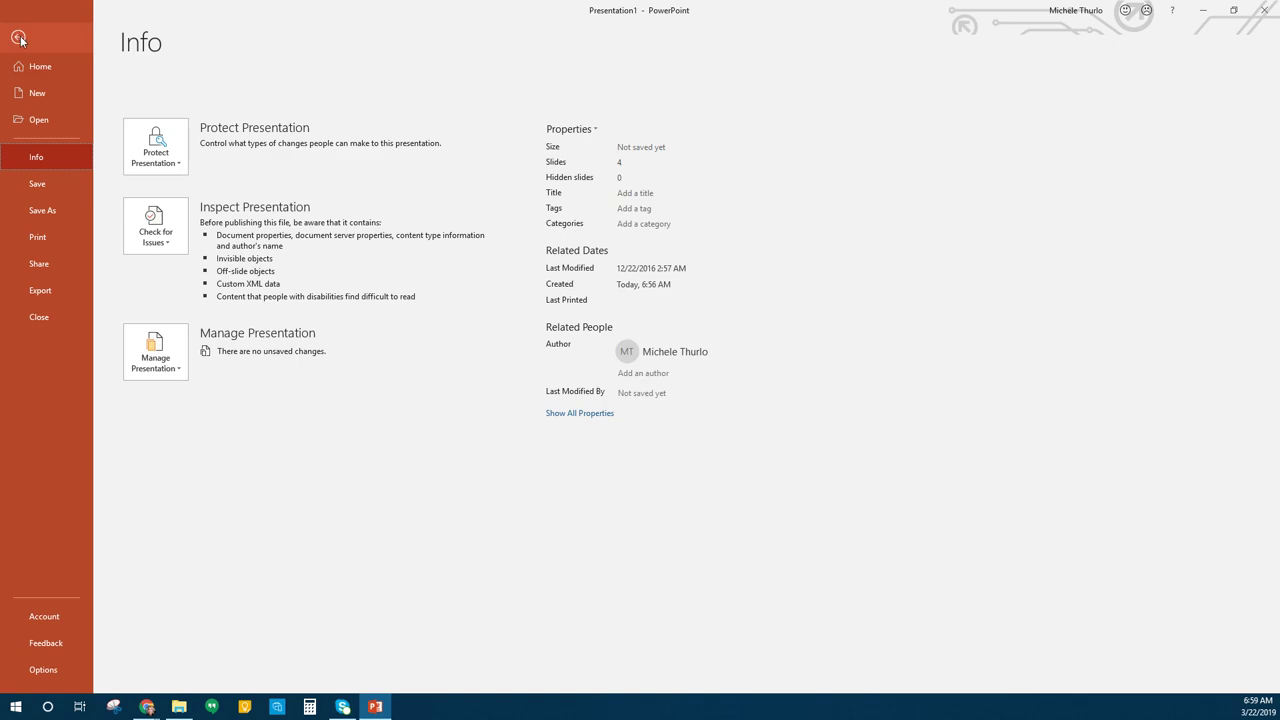
pyautogui.click(42, 212)
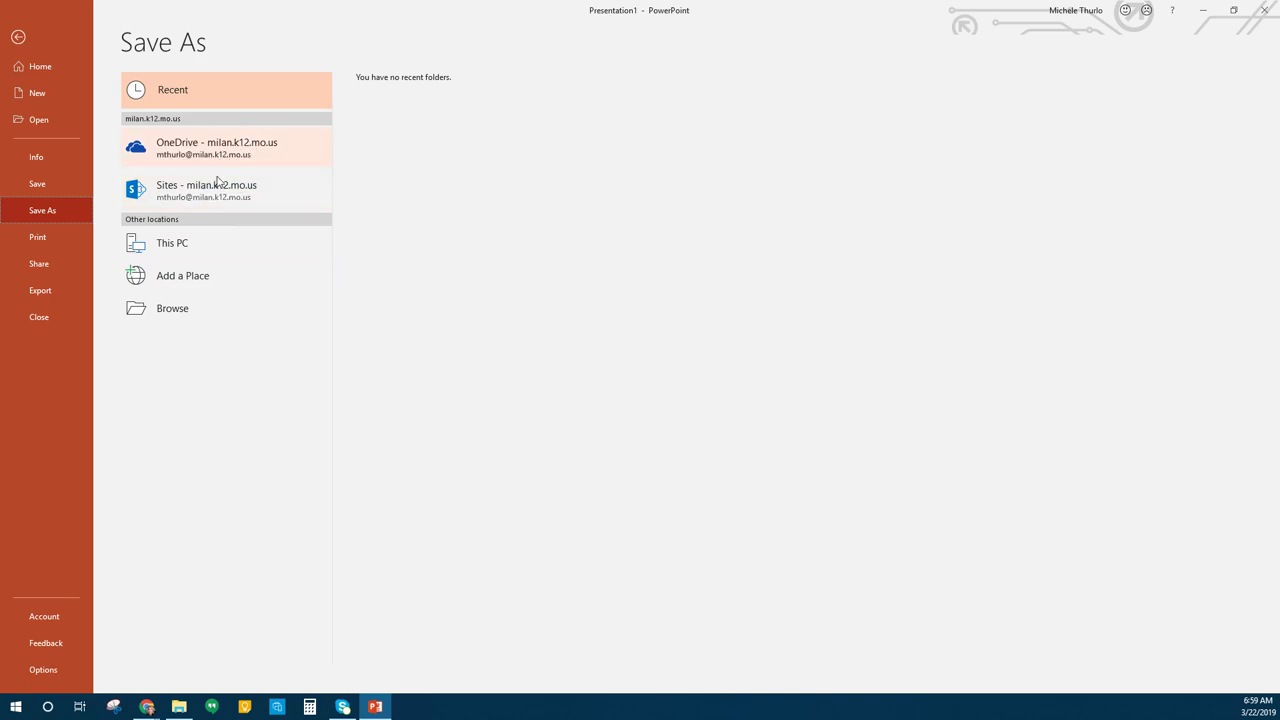
pyautogui.click(200, 289)
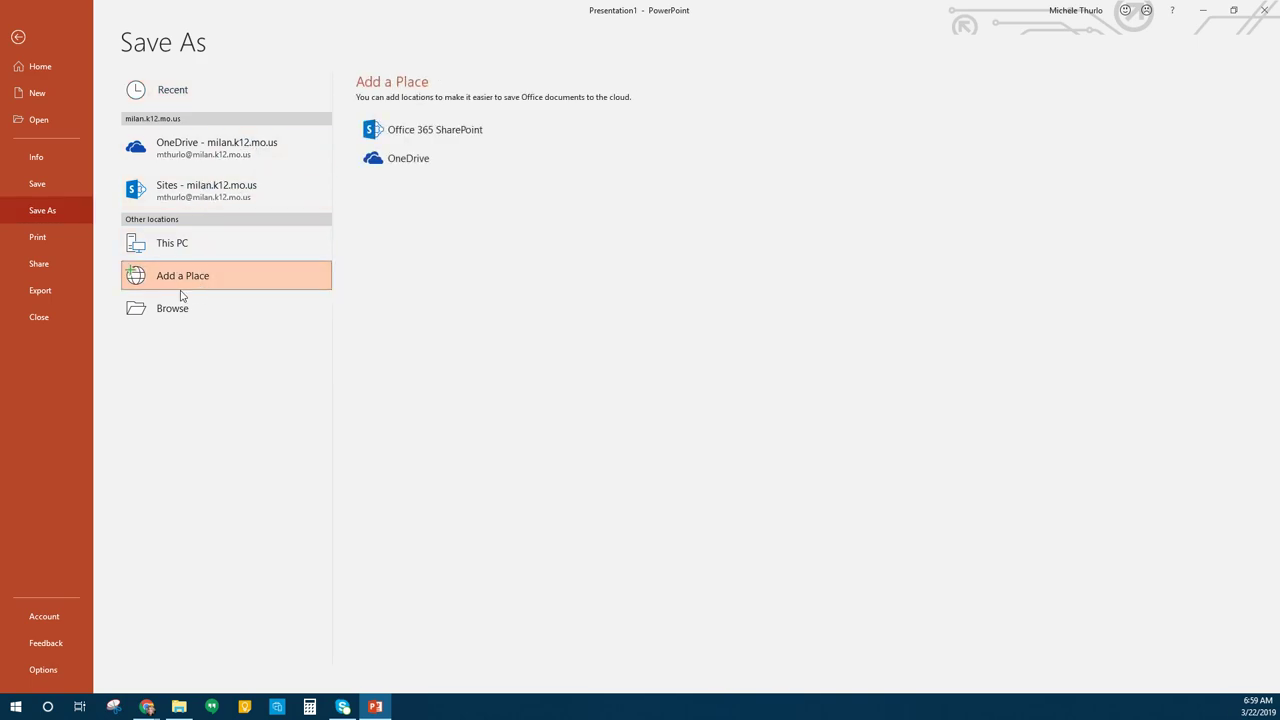
pyautogui.click(176, 318)
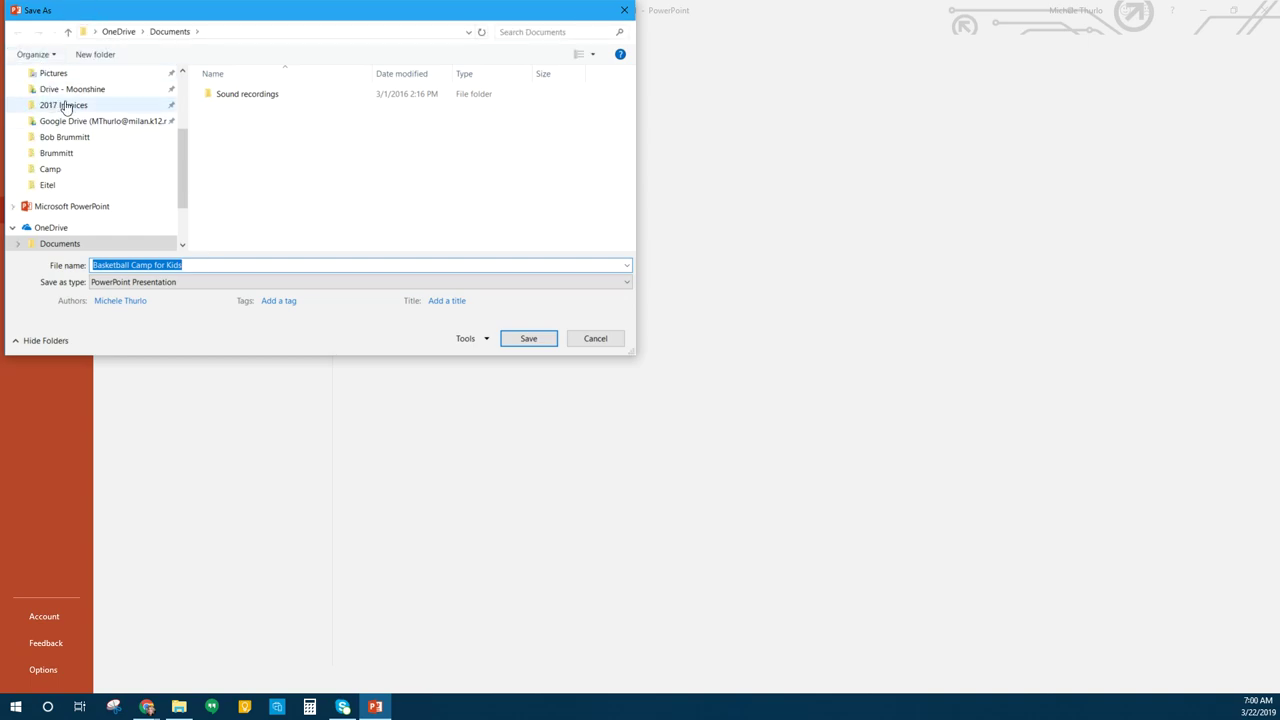
pyautogui.scroll(3, 60, 115)
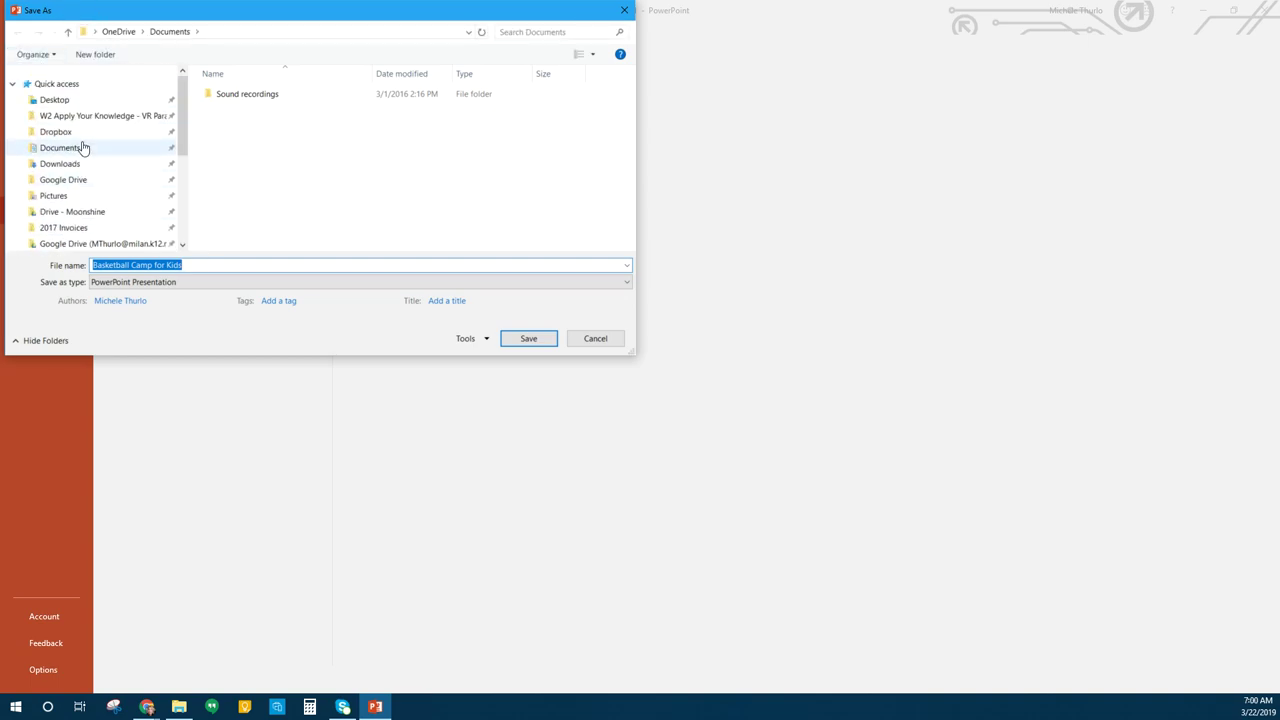
pyautogui.click(60, 164)
# - Name the file 'PPT2 Basketball Camp MT' and save it
pyautogui.click(194, 265)
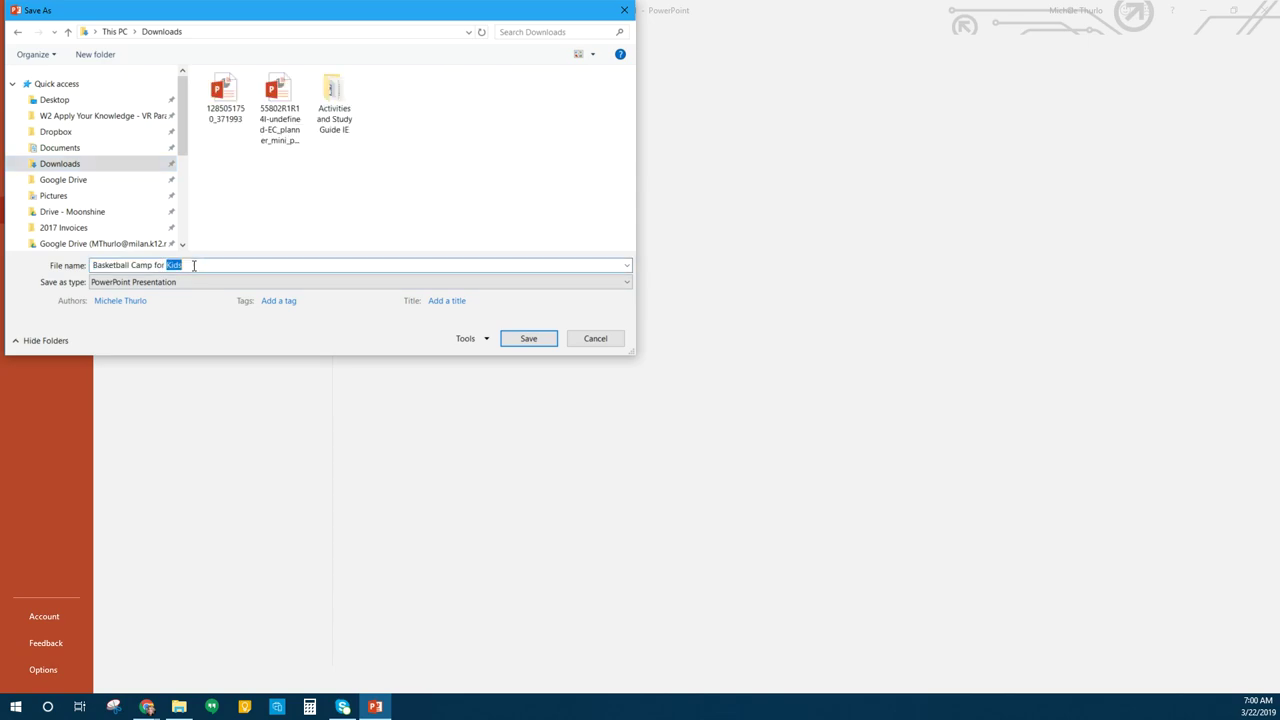
pyautogui.moveTo(194, 265); pyautogui.dragTo(68, 272)
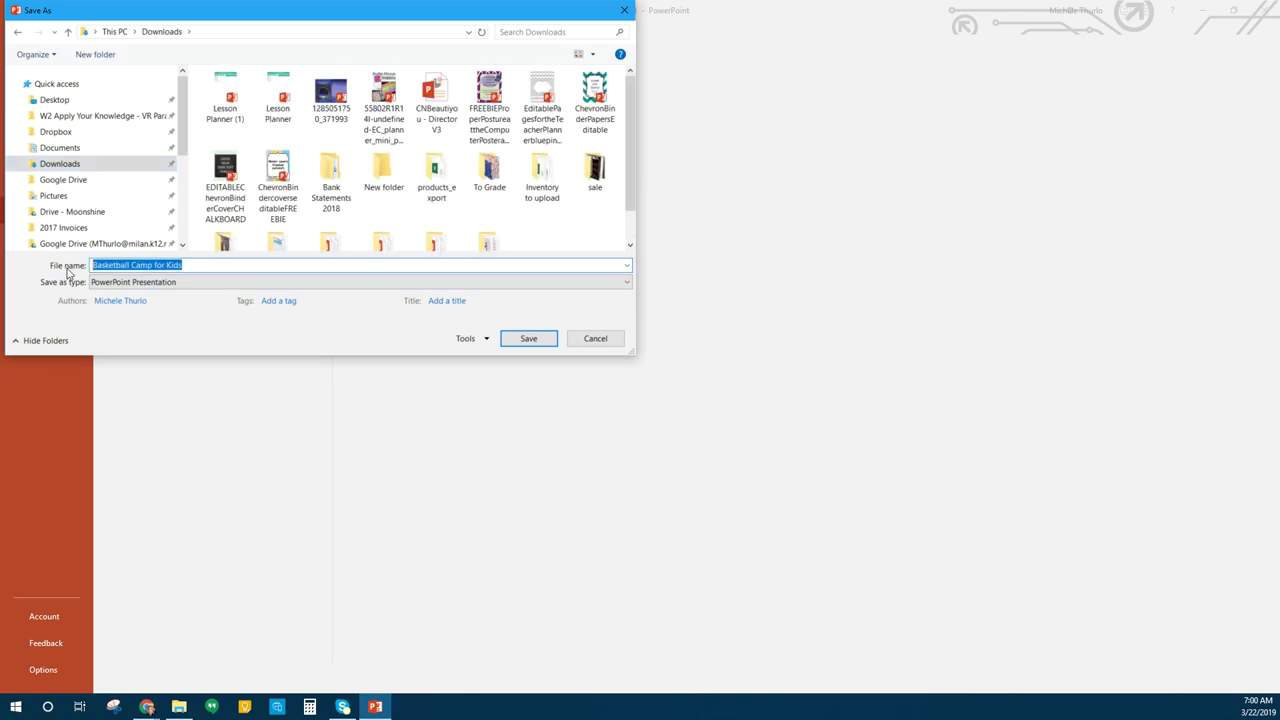
pyautogui.write('PPT')
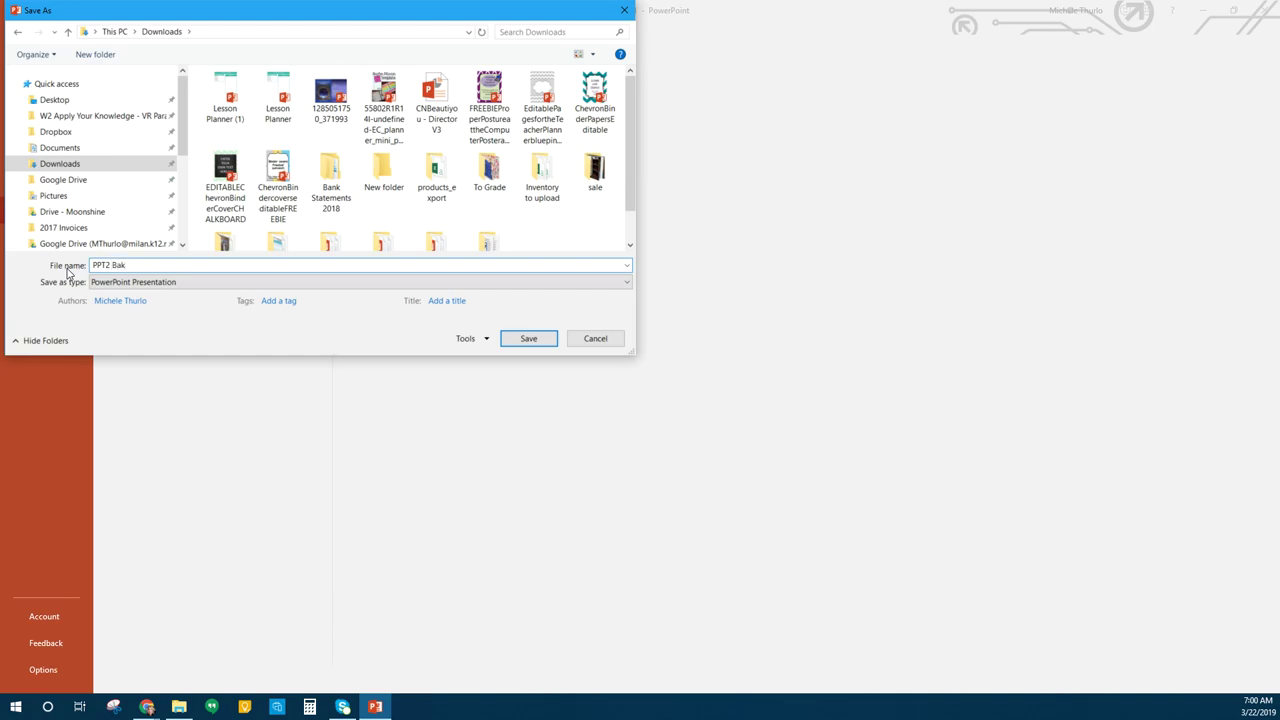
pyautogui.write('2 Basketball Camp MT')
pyautogui.click(528, 339)
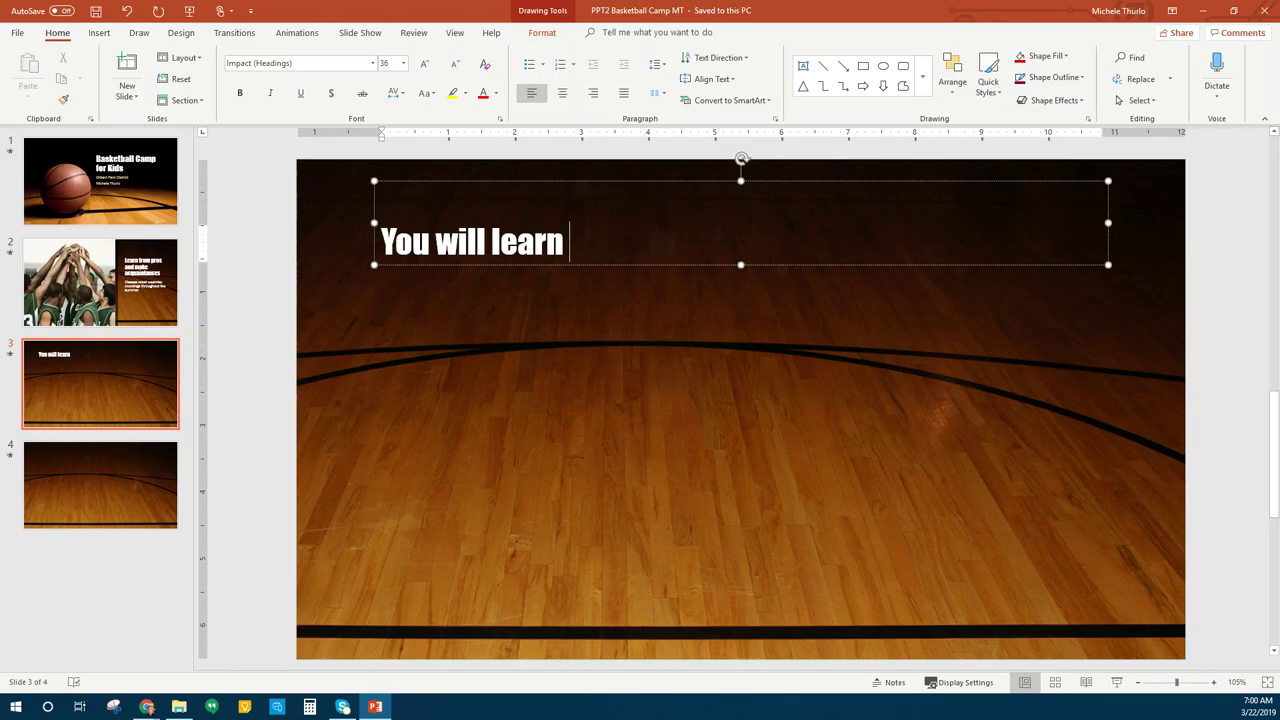
# - Select the title slide, slide 1, and bring up the Insert ribbon options
pyautogui.click(100, 183)
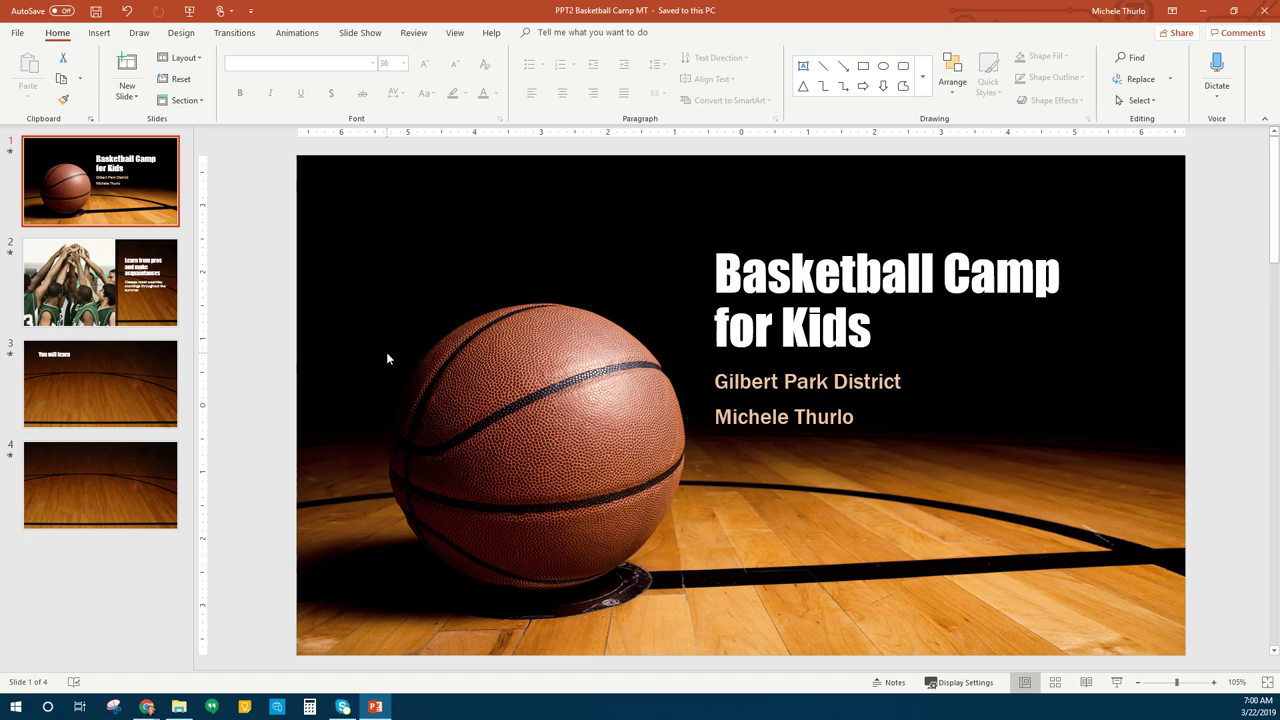
pyautogui.click(101, 38)
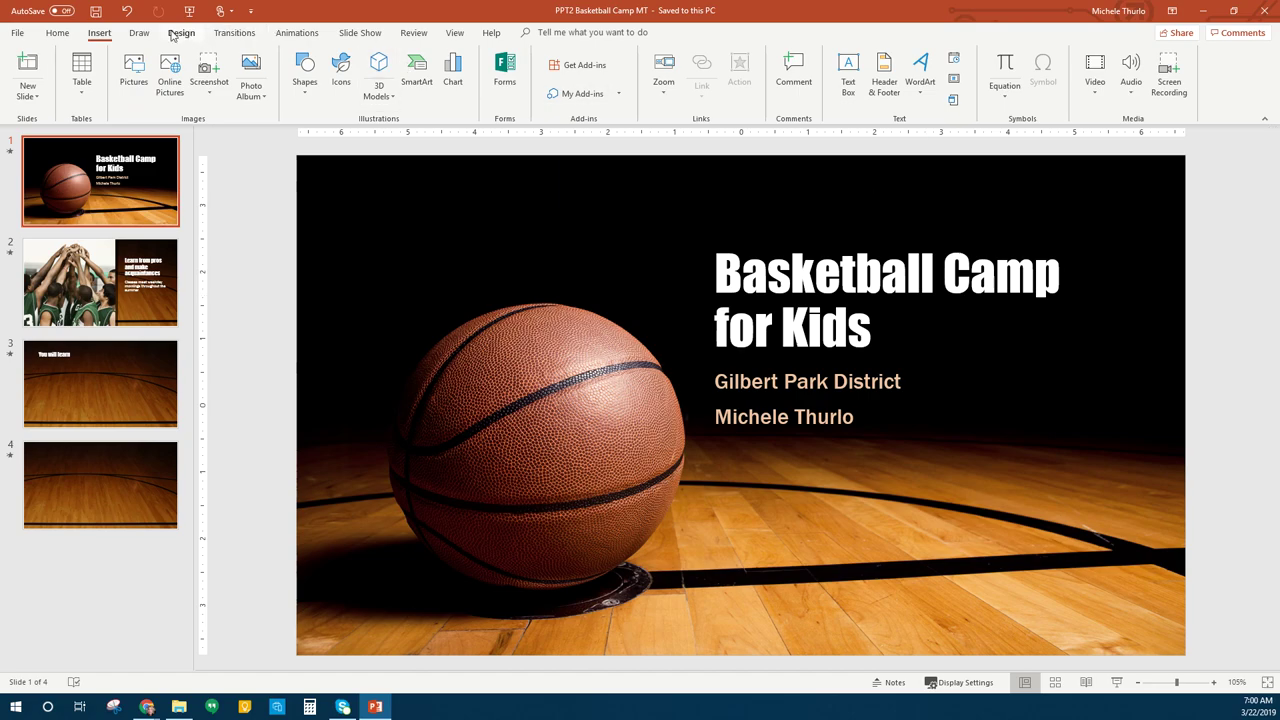
# - Start a picture insert and browse the Google Drive folders, looking into Classroom
pyautogui.click(131, 83)
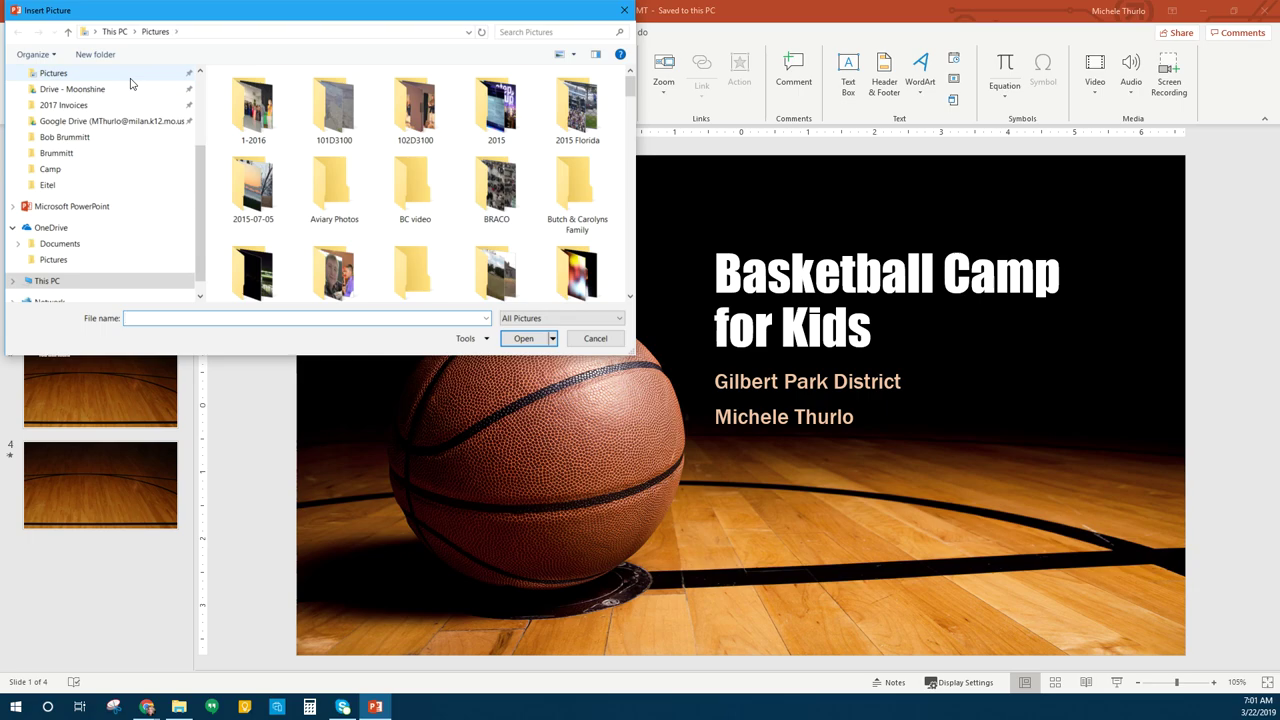
pyautogui.scroll(3, 80, 131)
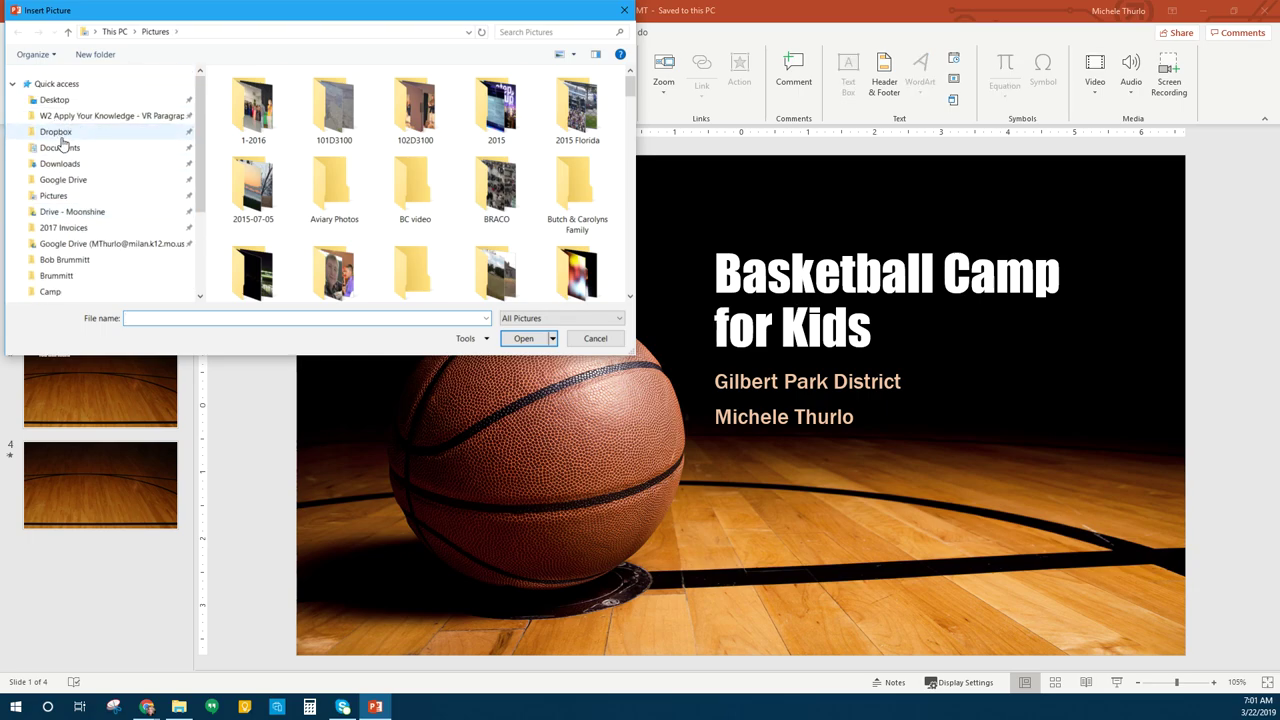
pyautogui.click(117, 244)
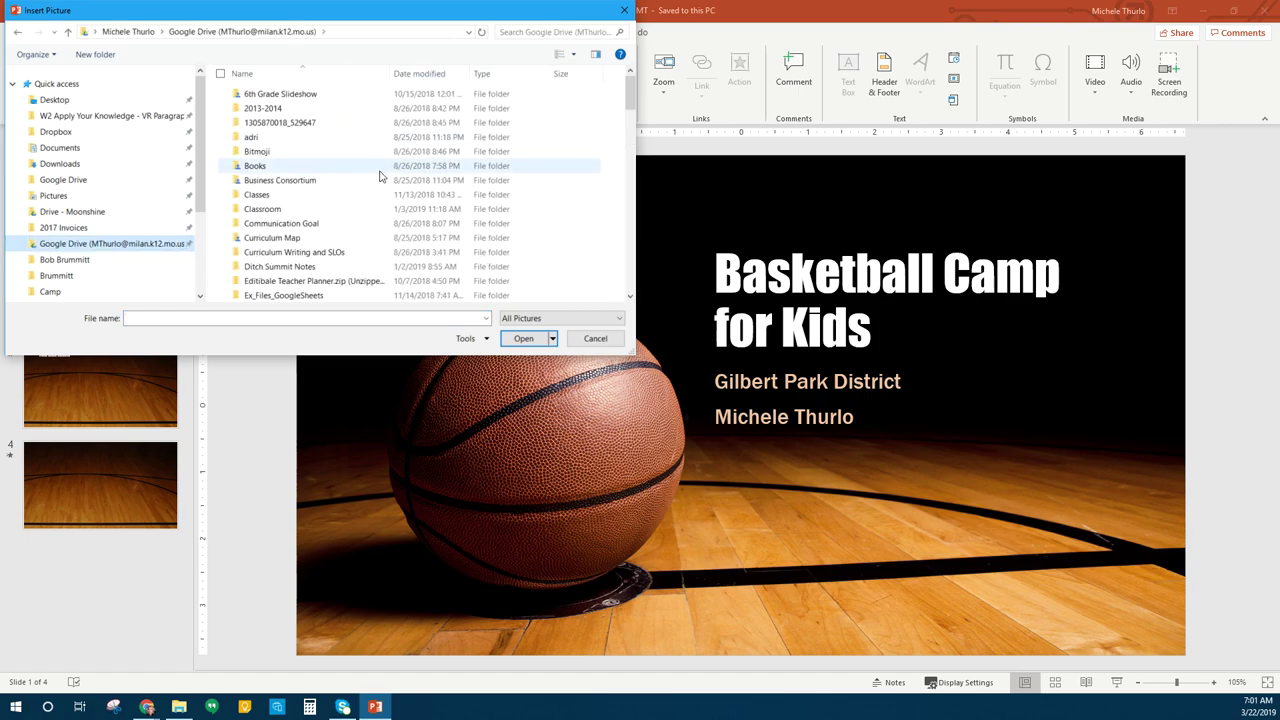
pyautogui.doubleClick(299, 211)
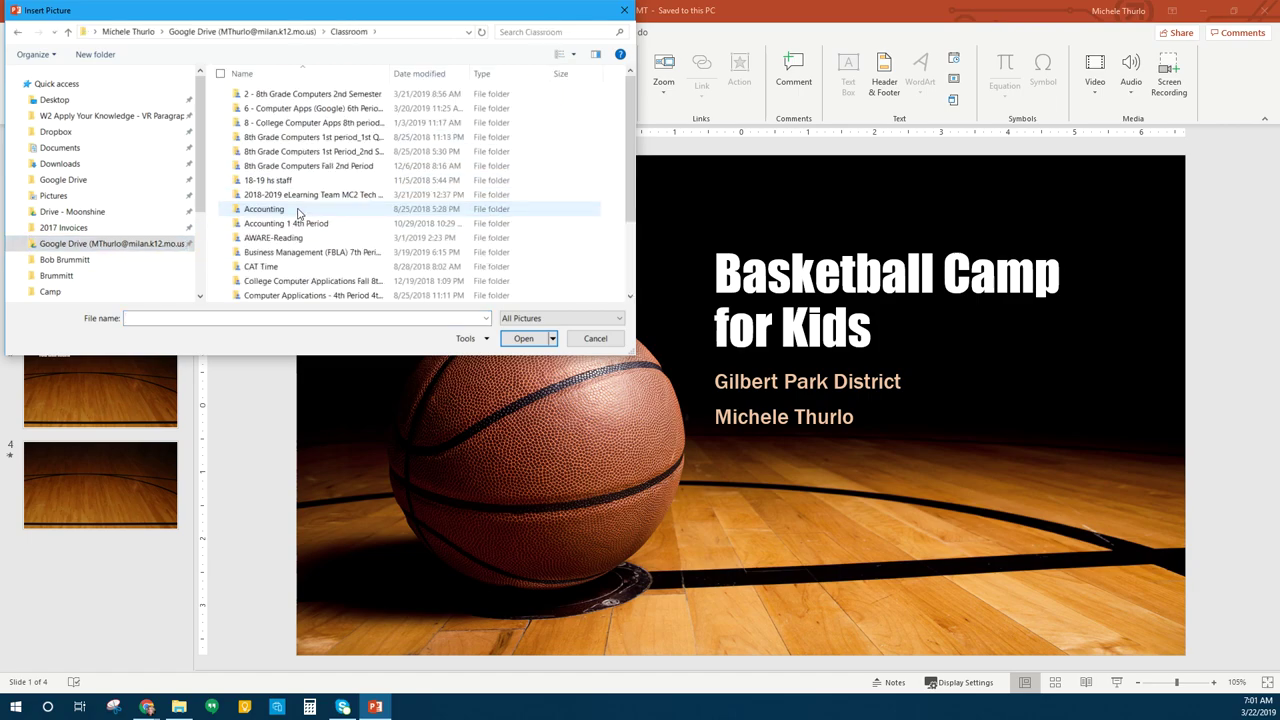
pyautogui.scroll(-1, 308, 260)
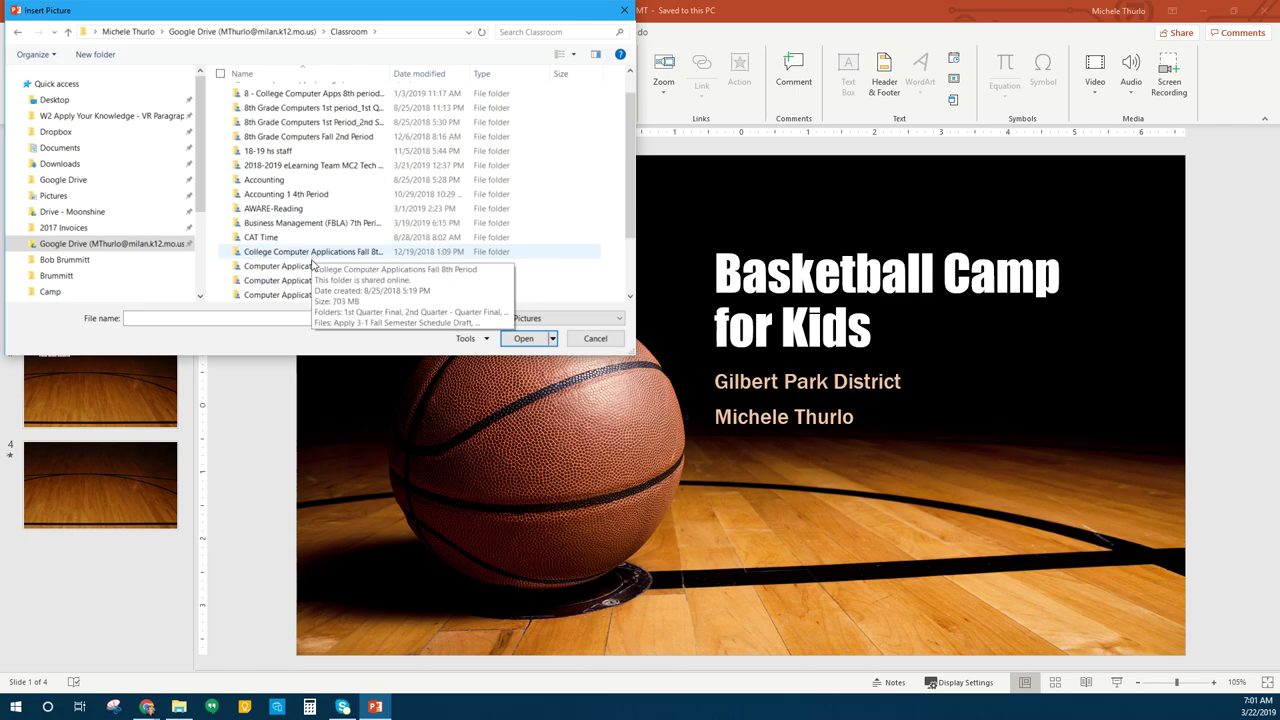
pyautogui.scroll(-2, 420, 275)
pyautogui.scroll(3, 335, 190)
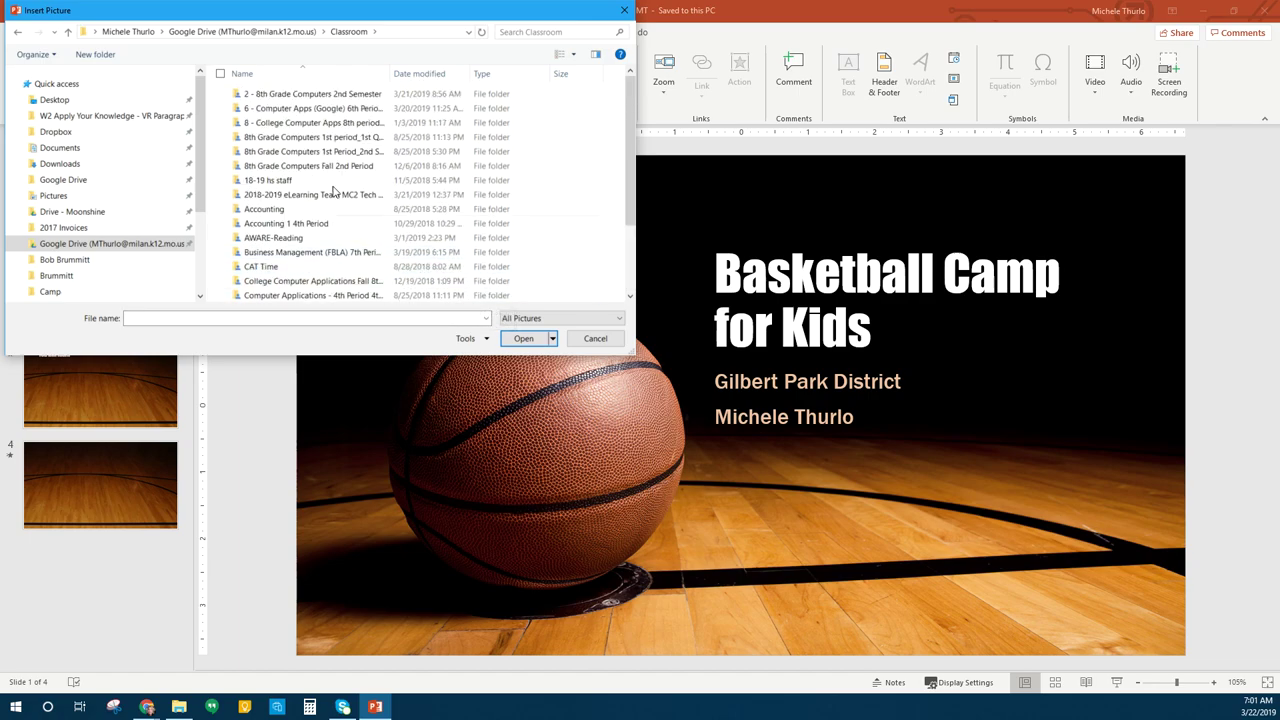
# - Insert the Backboard picture from Google Drive > Classes > Micro Computer Applications > POWERPOINT
pyautogui.click(305, 36)
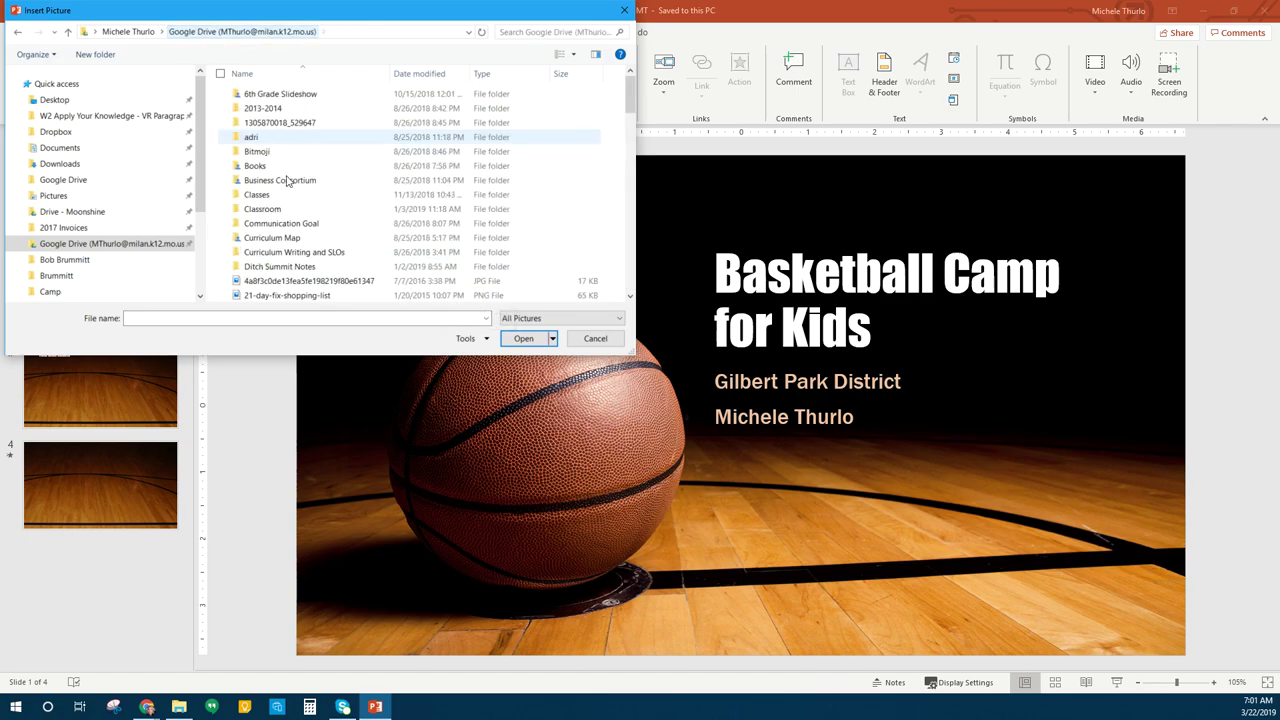
pyautogui.doubleClick(258, 195)
pyautogui.doubleClick(292, 254)
pyautogui.doubleClick(286, 165)
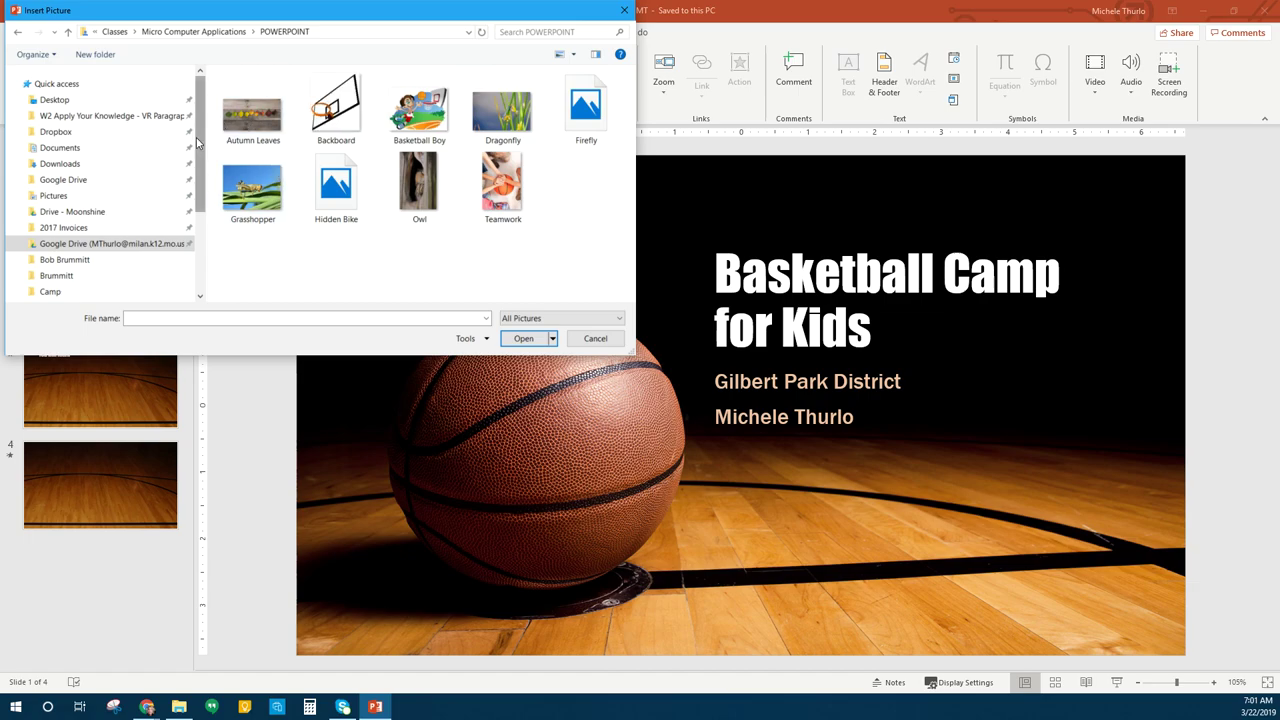
pyautogui.click(337, 110)
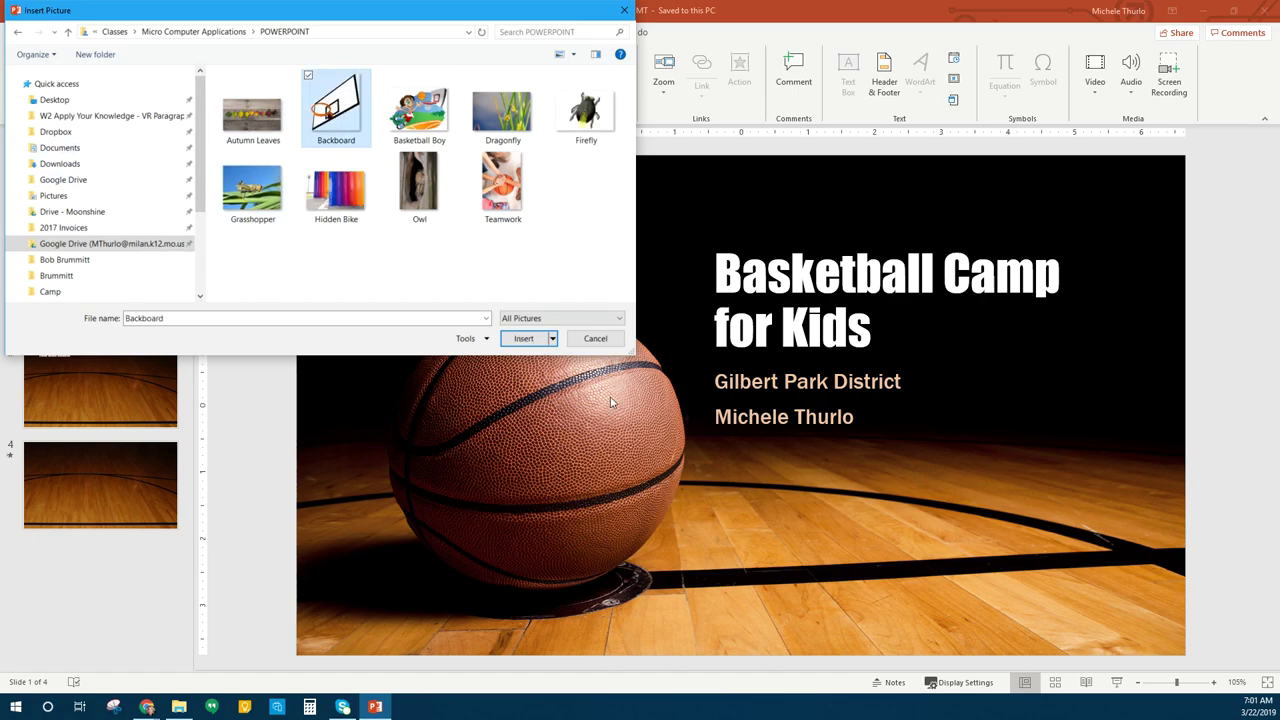
pyautogui.click(523, 338)
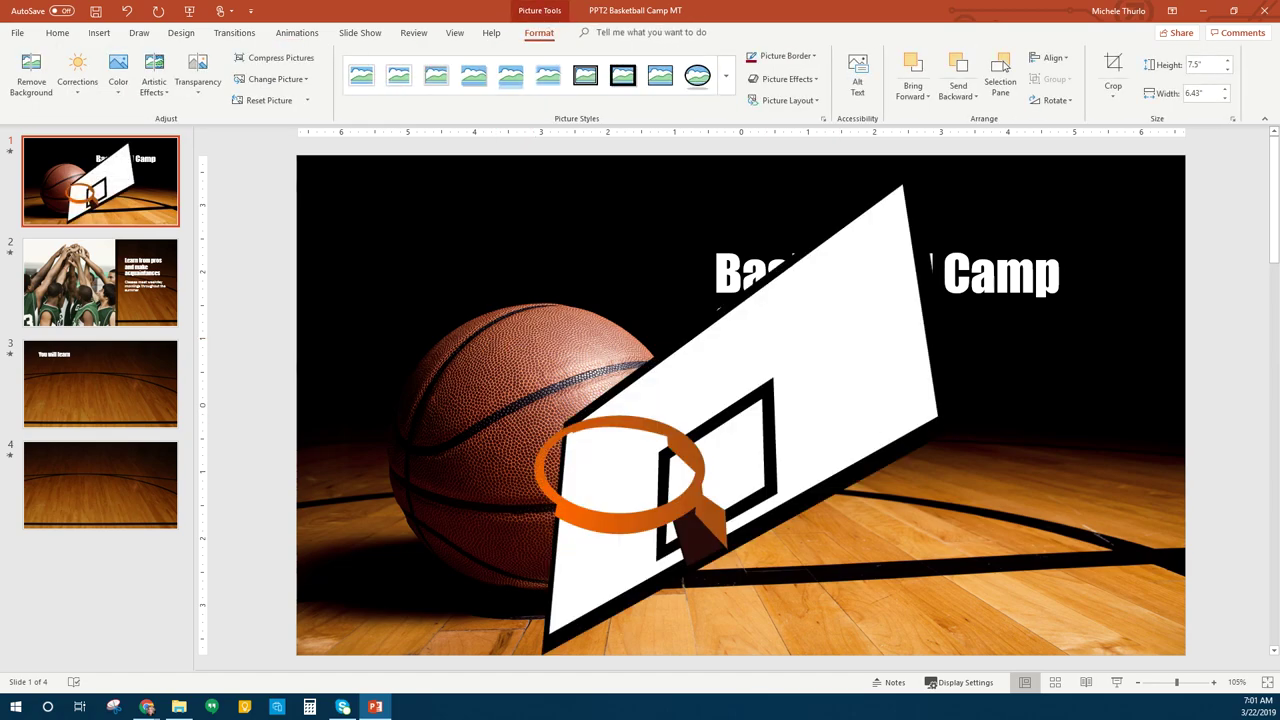
# - Resize the Backboard to about 5.08" by 4.36" at lower right, then open slide 2's photo menu
pyautogui.moveTo(849, 328); pyautogui.dragTo(1014, 320)
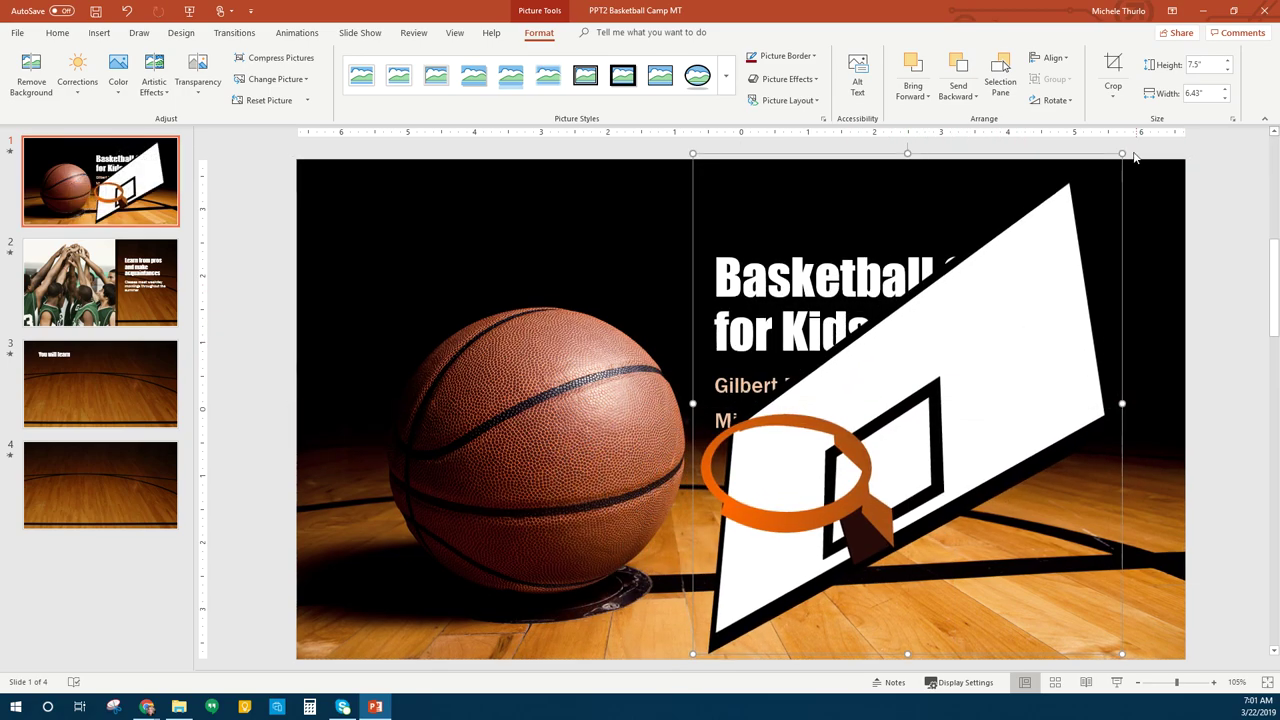
pyautogui.moveTo(1123, 151); pyautogui.dragTo(945, 352)
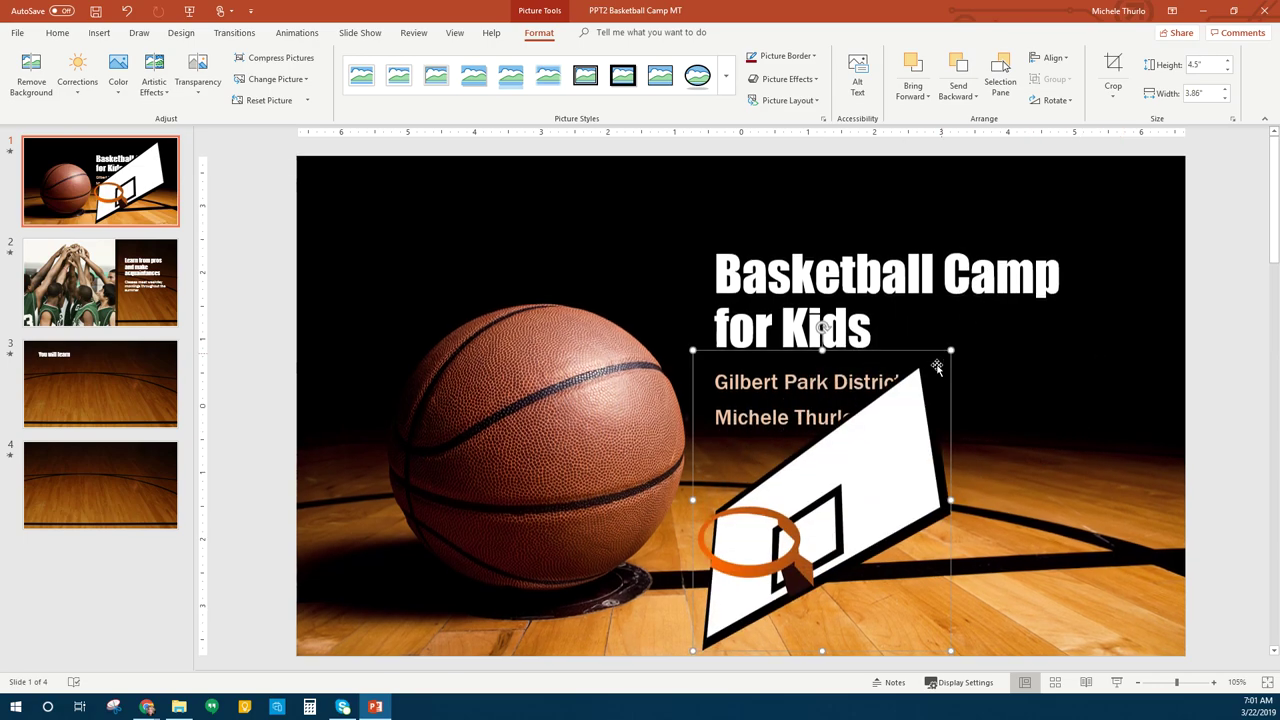
pyautogui.moveTo(883, 477); pyautogui.dragTo(997, 407)
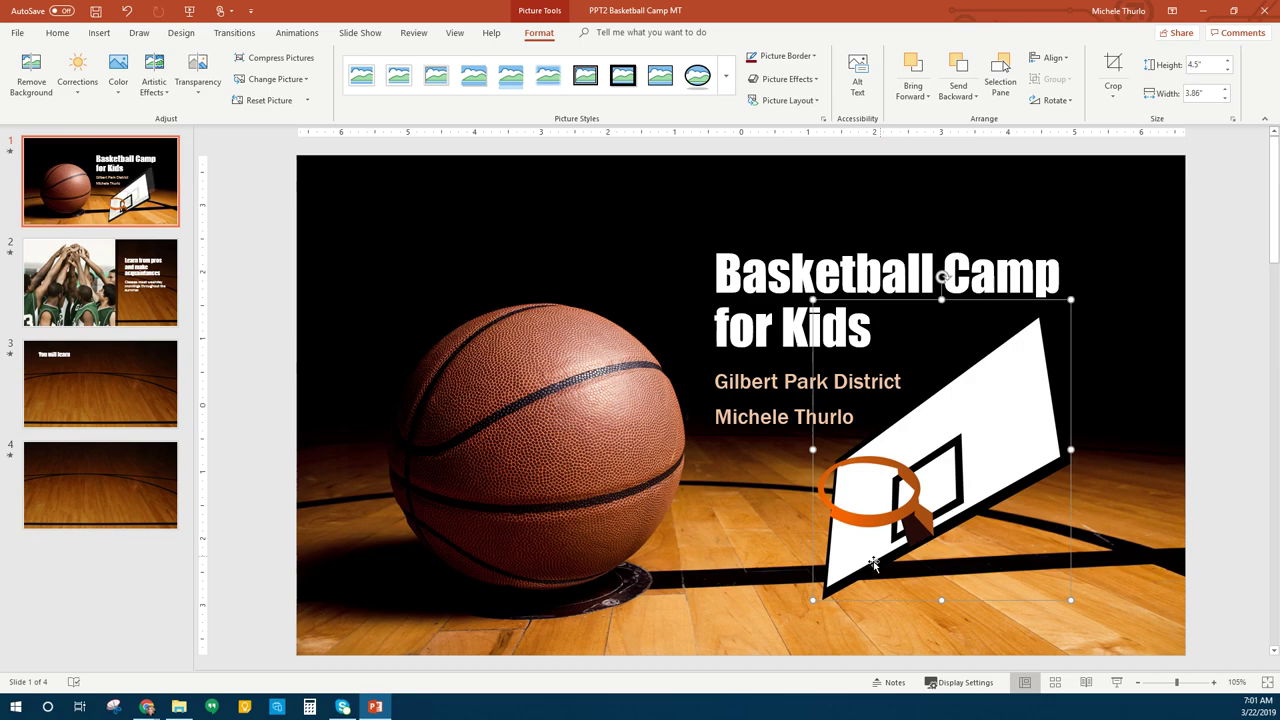
pyautogui.moveTo(812, 601); pyautogui.dragTo(780, 624)
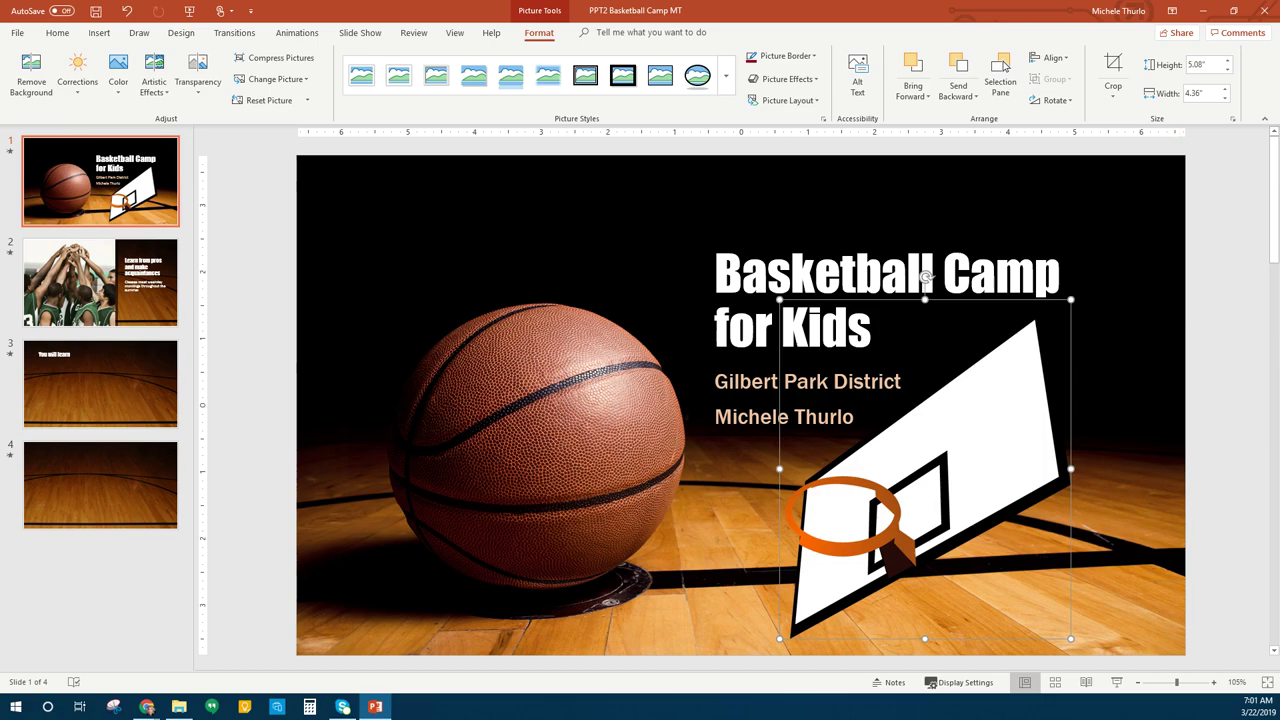
pyautogui.click(100, 282)
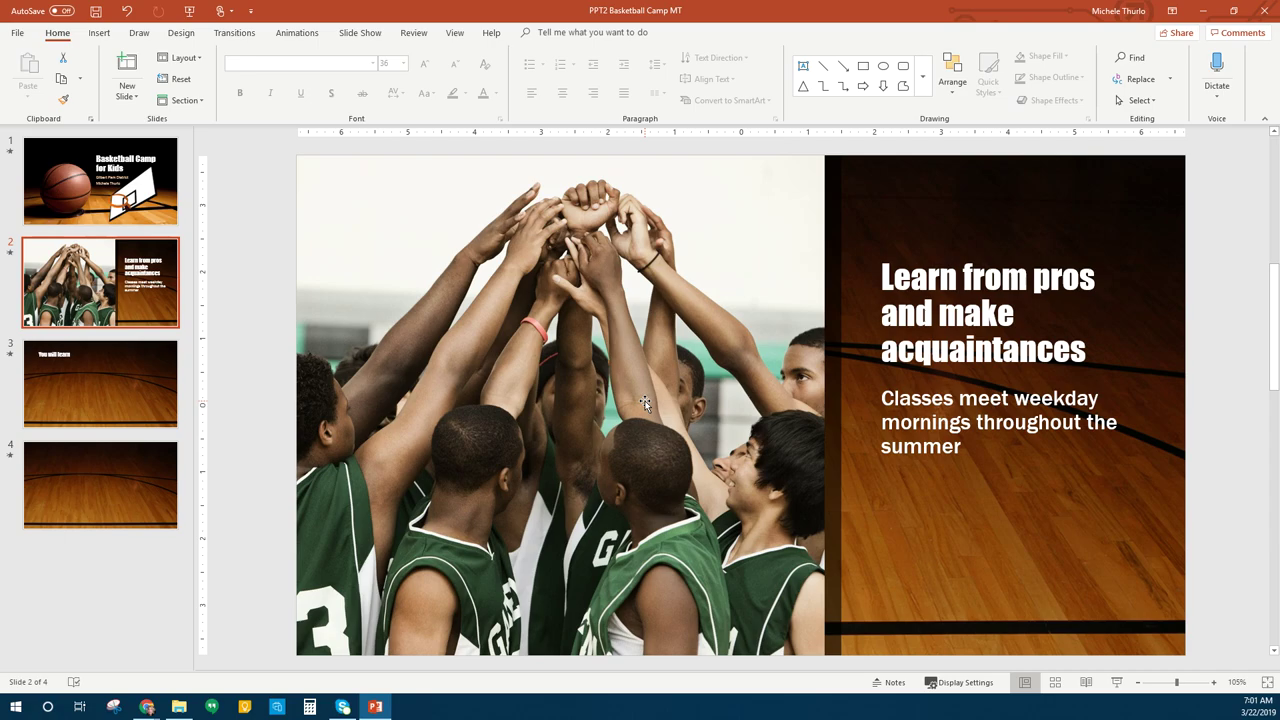
pyautogui.rightClick(645, 403)
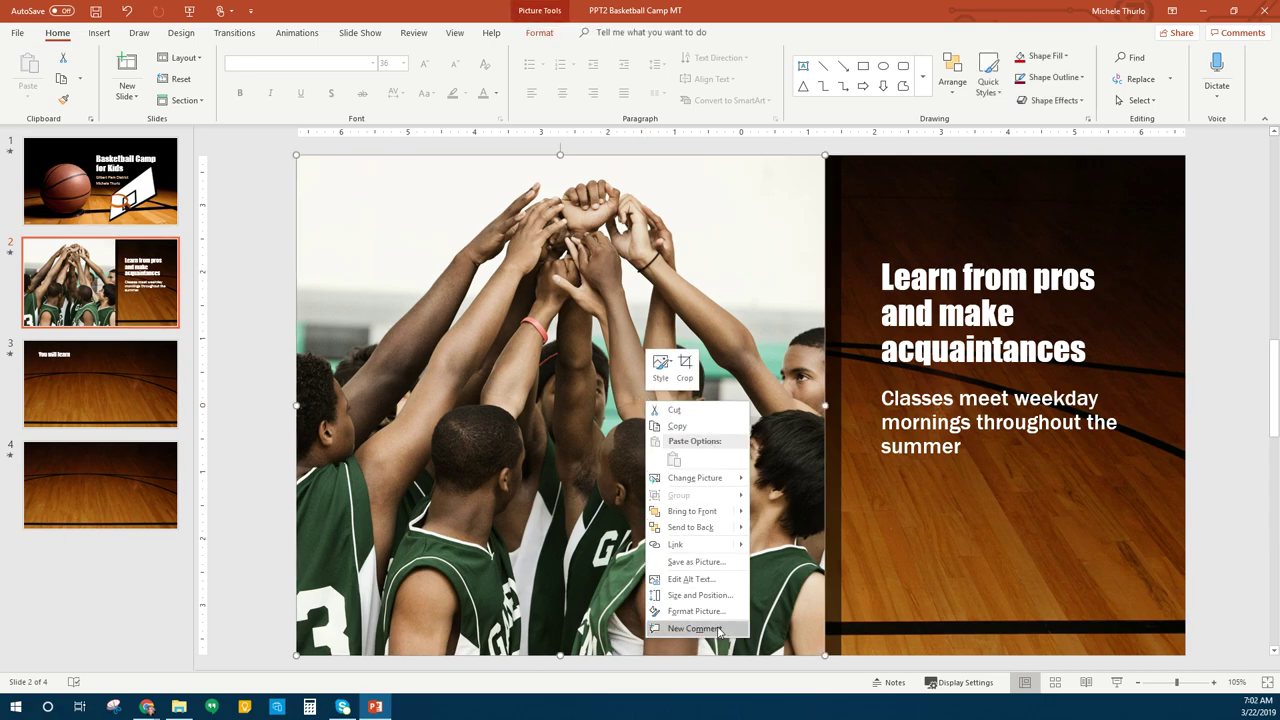
# - Swap the players photo for the Teamwork picture using Change Picture from a file
pyautogui.moveTo(737, 482)
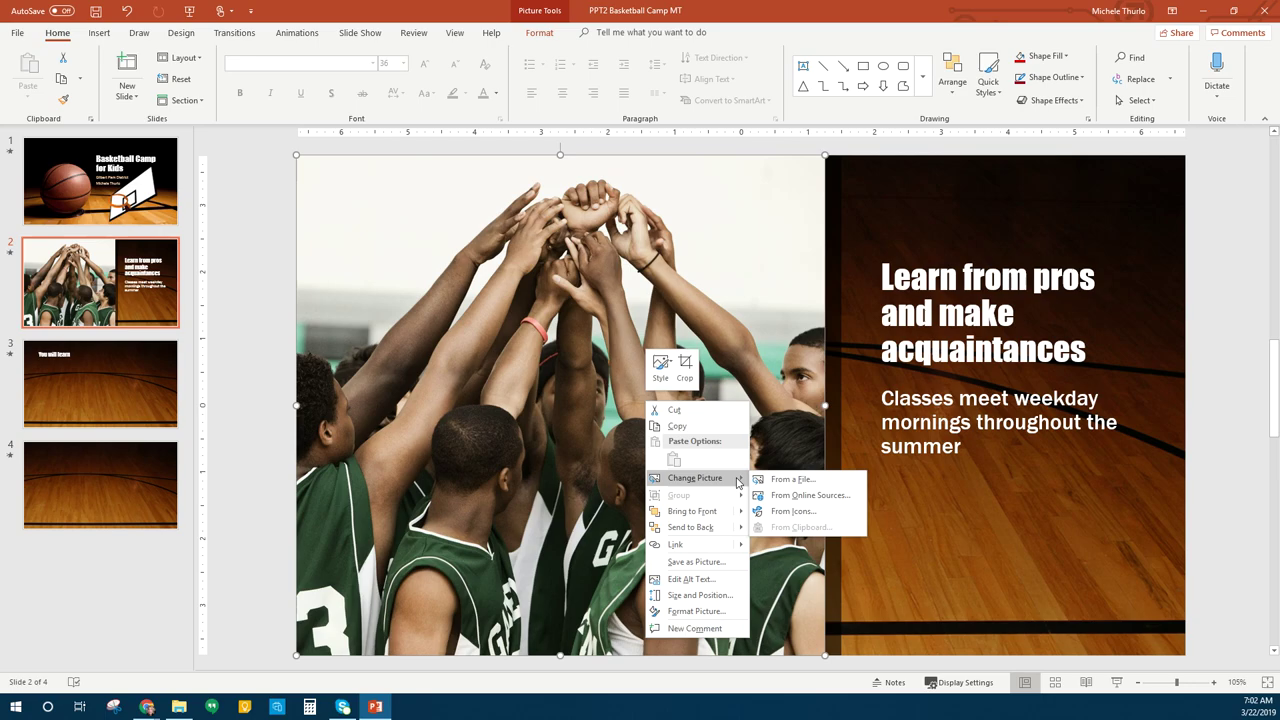
pyautogui.click(770, 479)
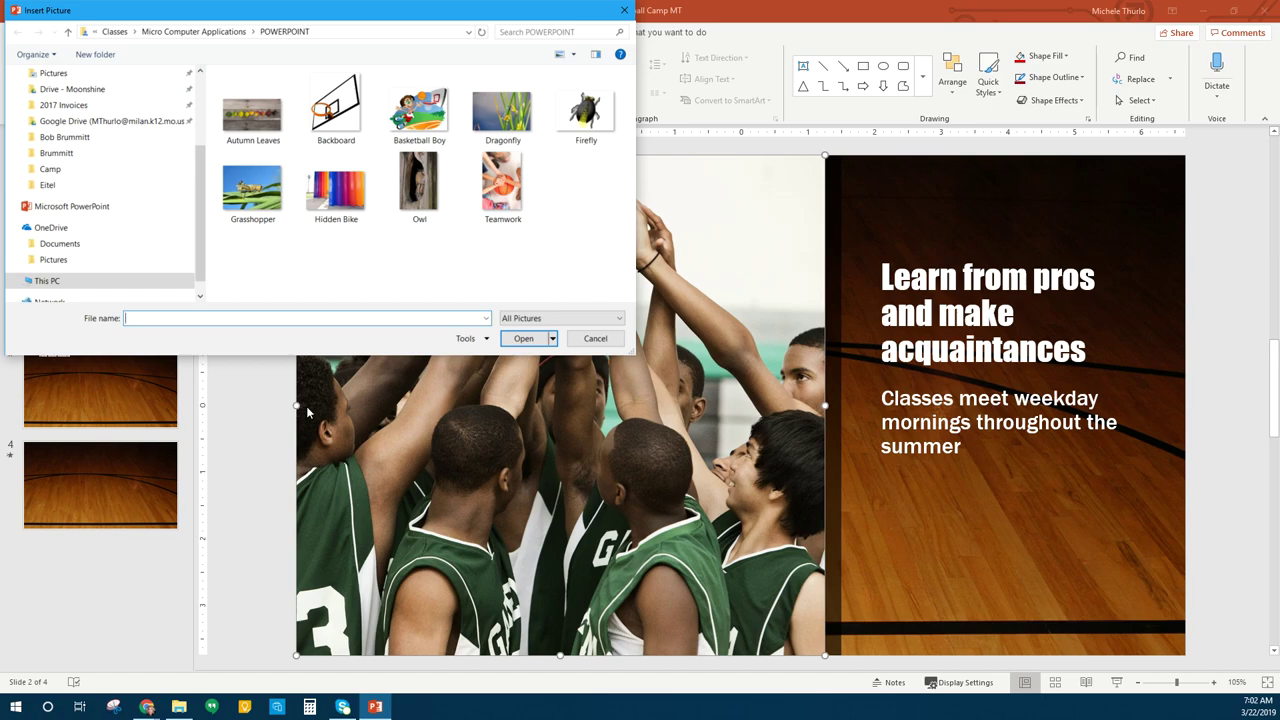
pyautogui.click(499, 198)
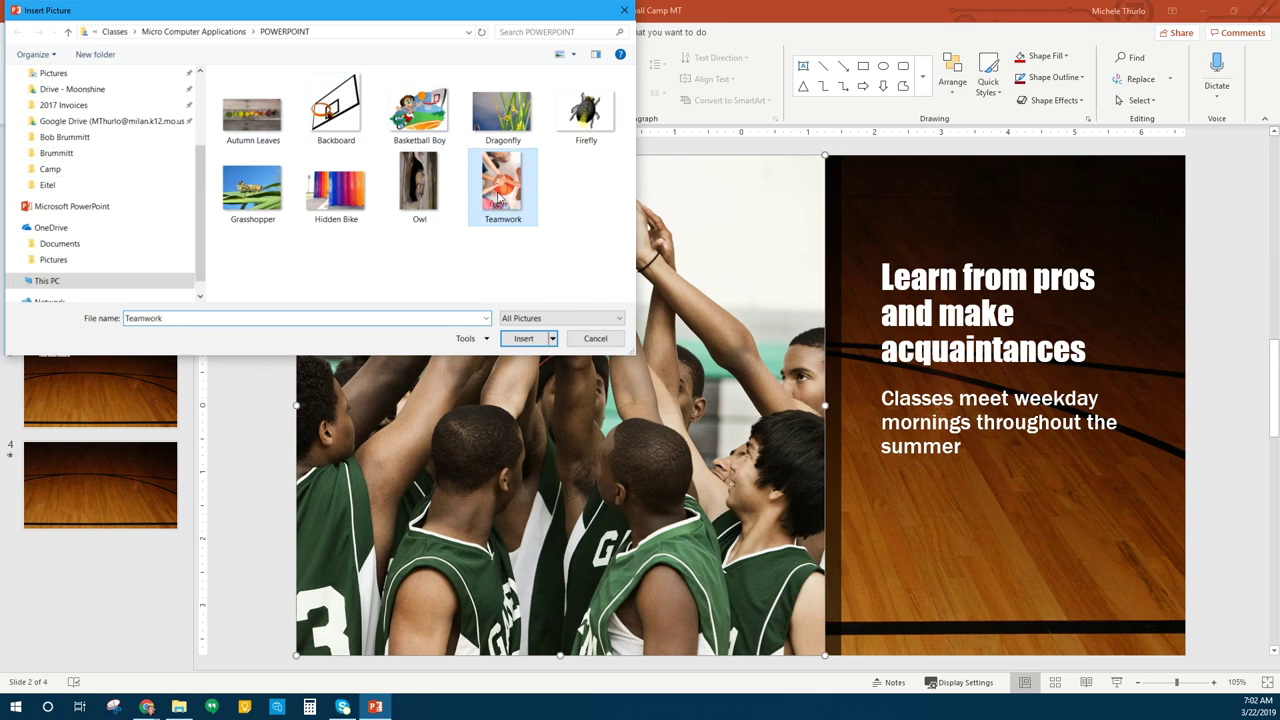
pyautogui.click(521, 339)
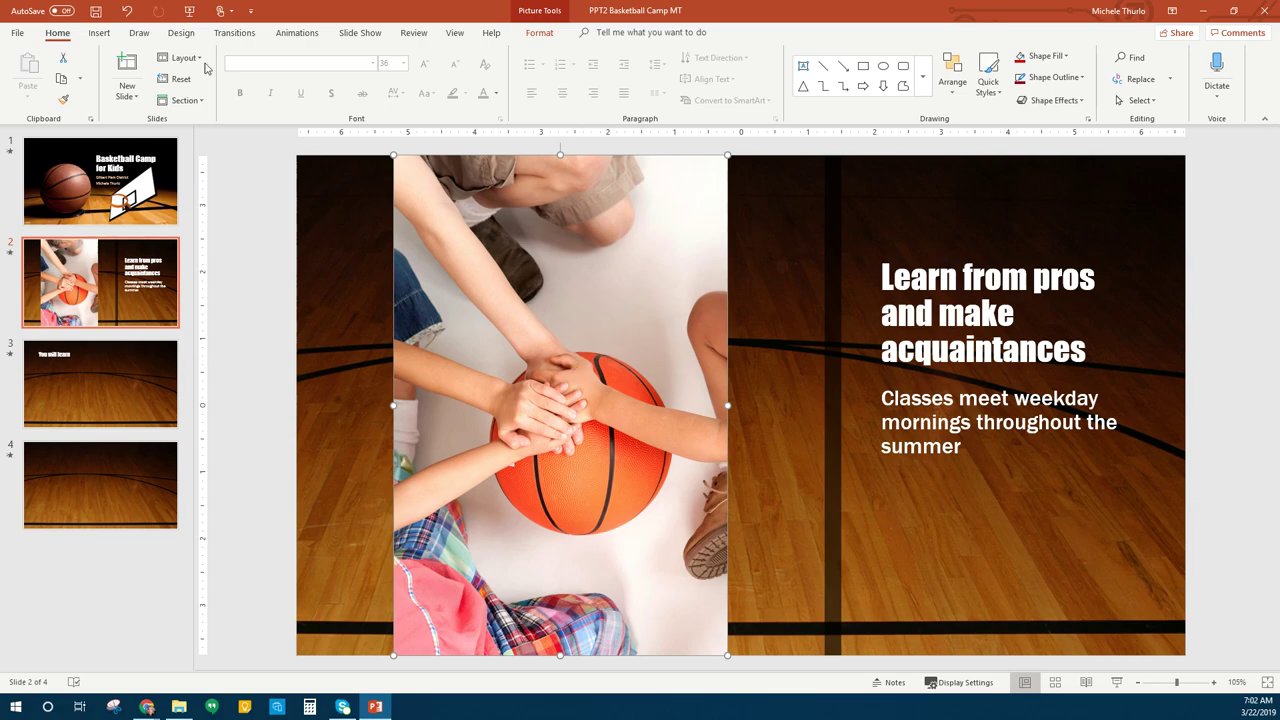
pyautogui.click(540, 36)
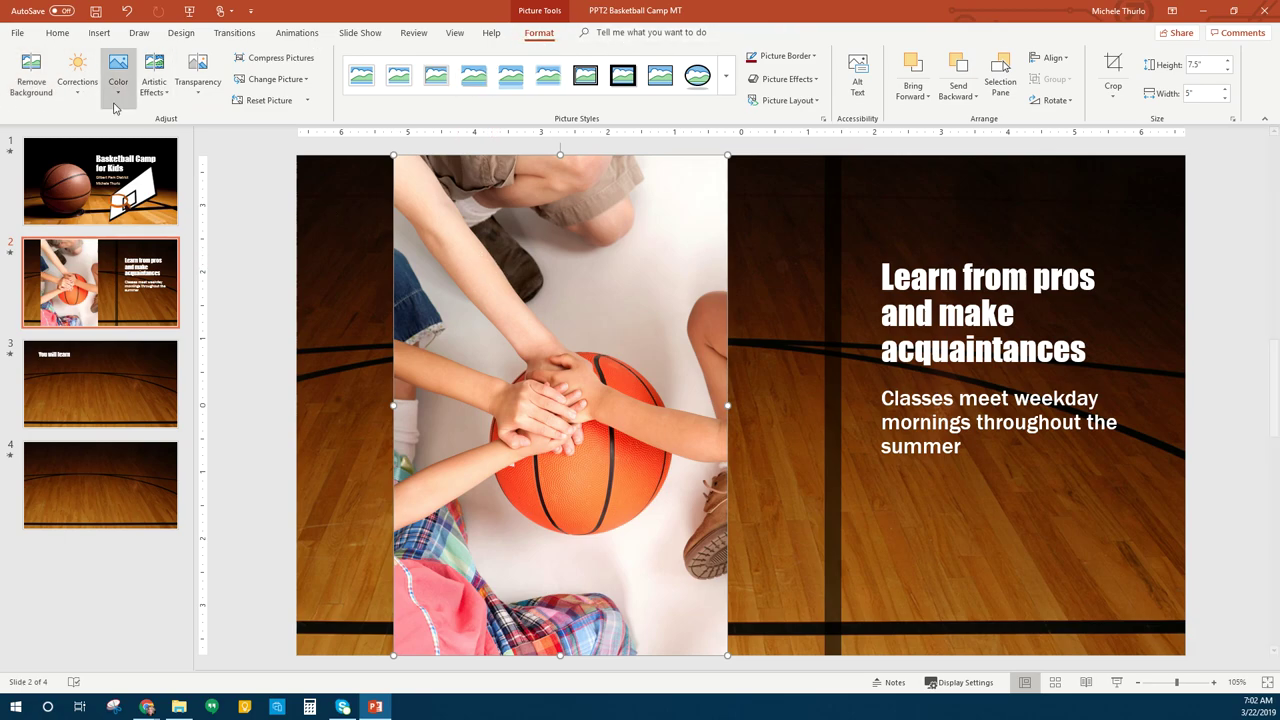
pyautogui.click(82, 104)
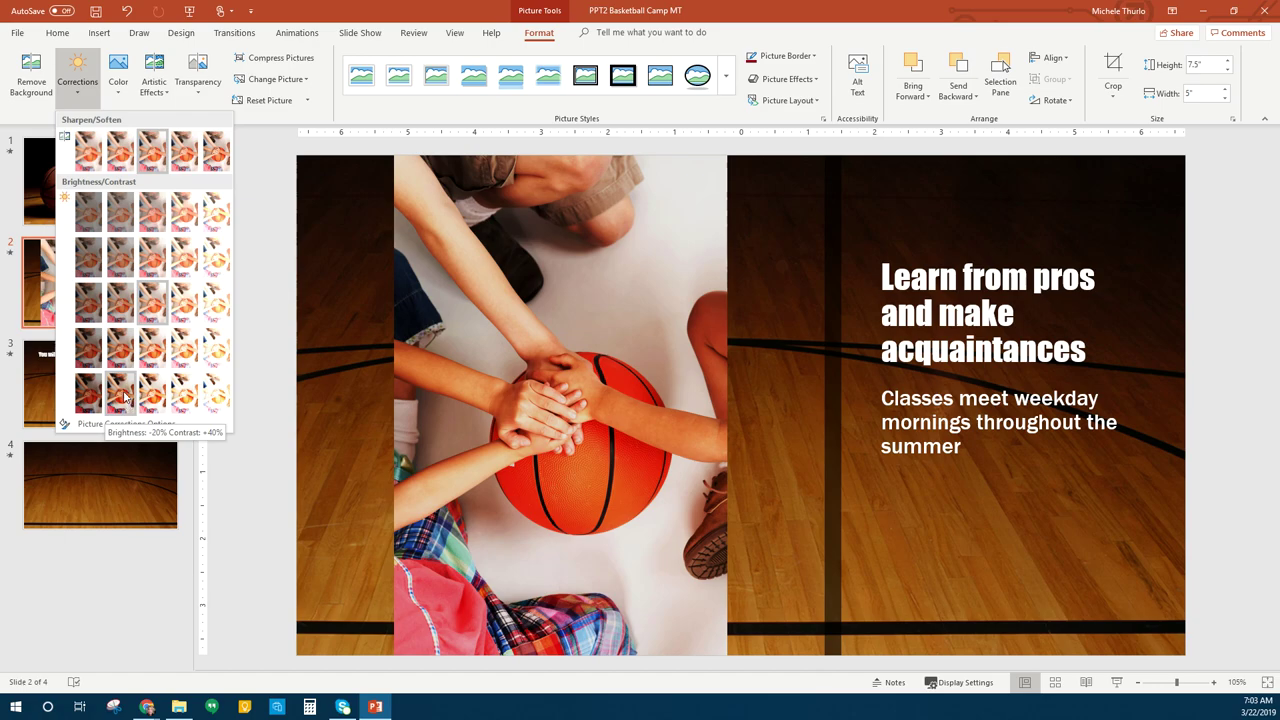
pyautogui.click(124, 397)
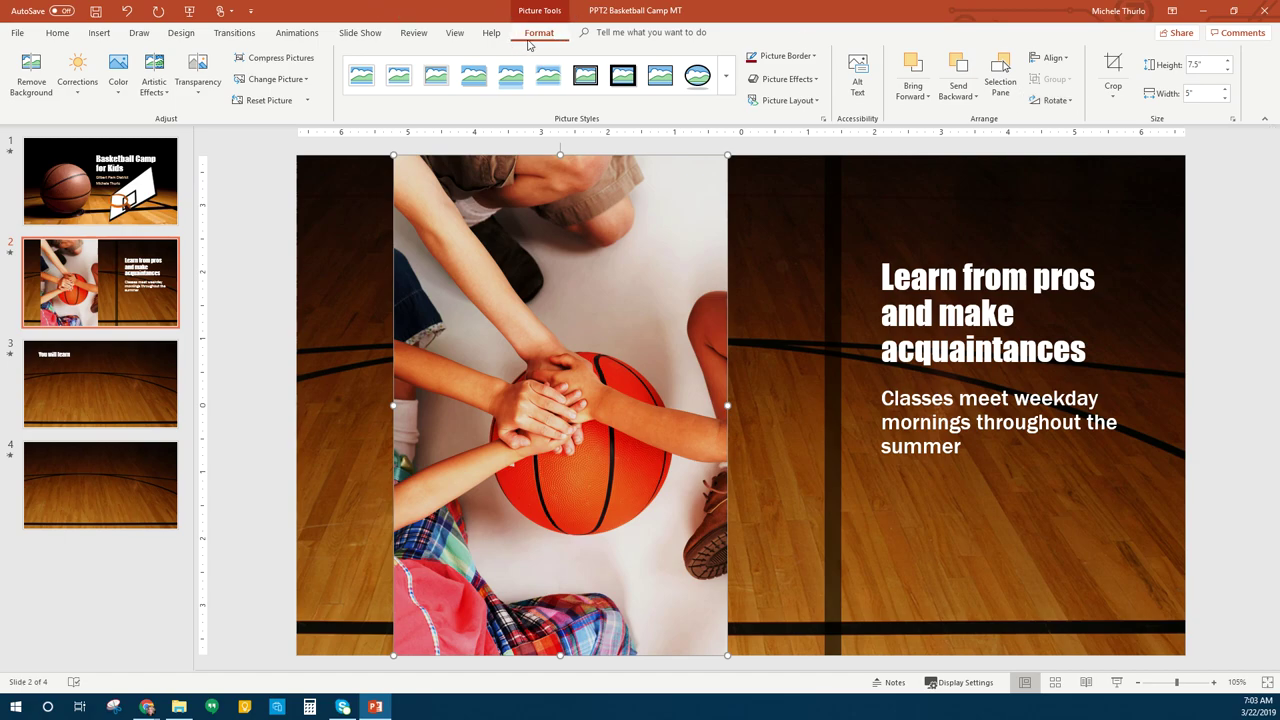
# - Apply the Bevel Rectangle picture style to the Teamwork photo
pyautogui.click(725, 83)
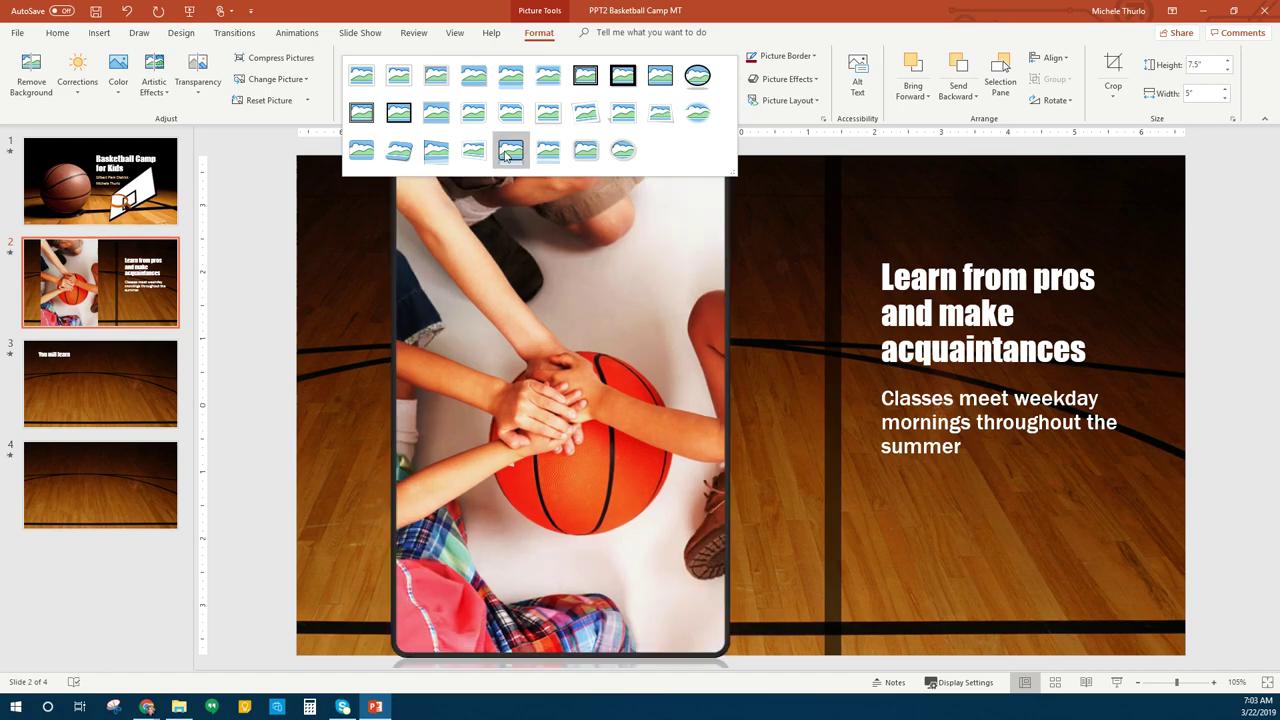
pyautogui.click(360, 154)
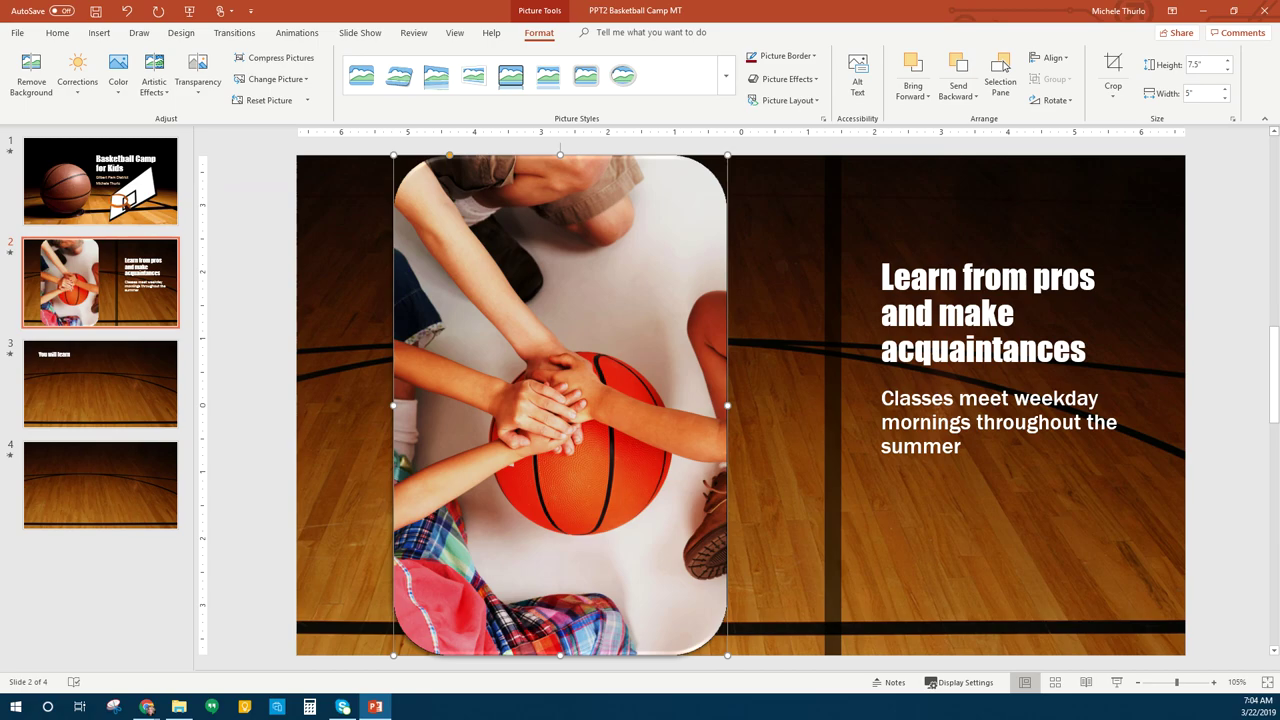
# - Set the photo's picture border weight to 6 pt
pyautogui.click(814, 57)
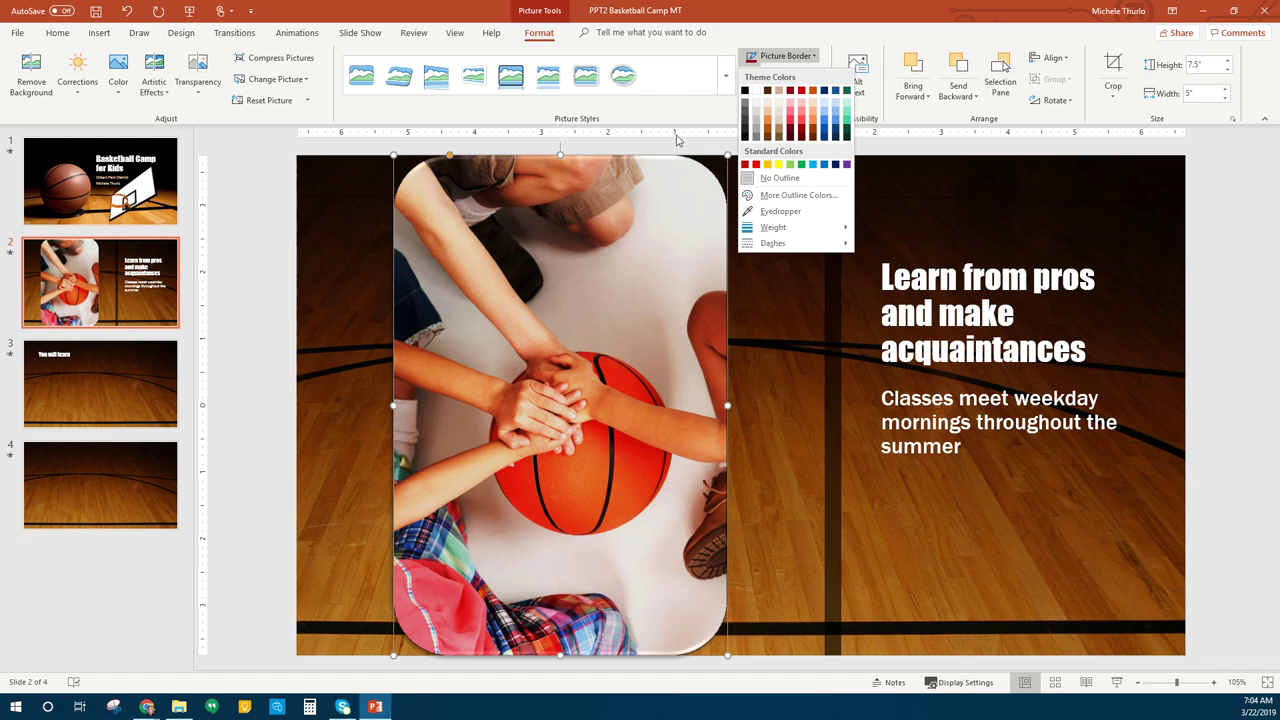
pyautogui.moveTo(793, 231)
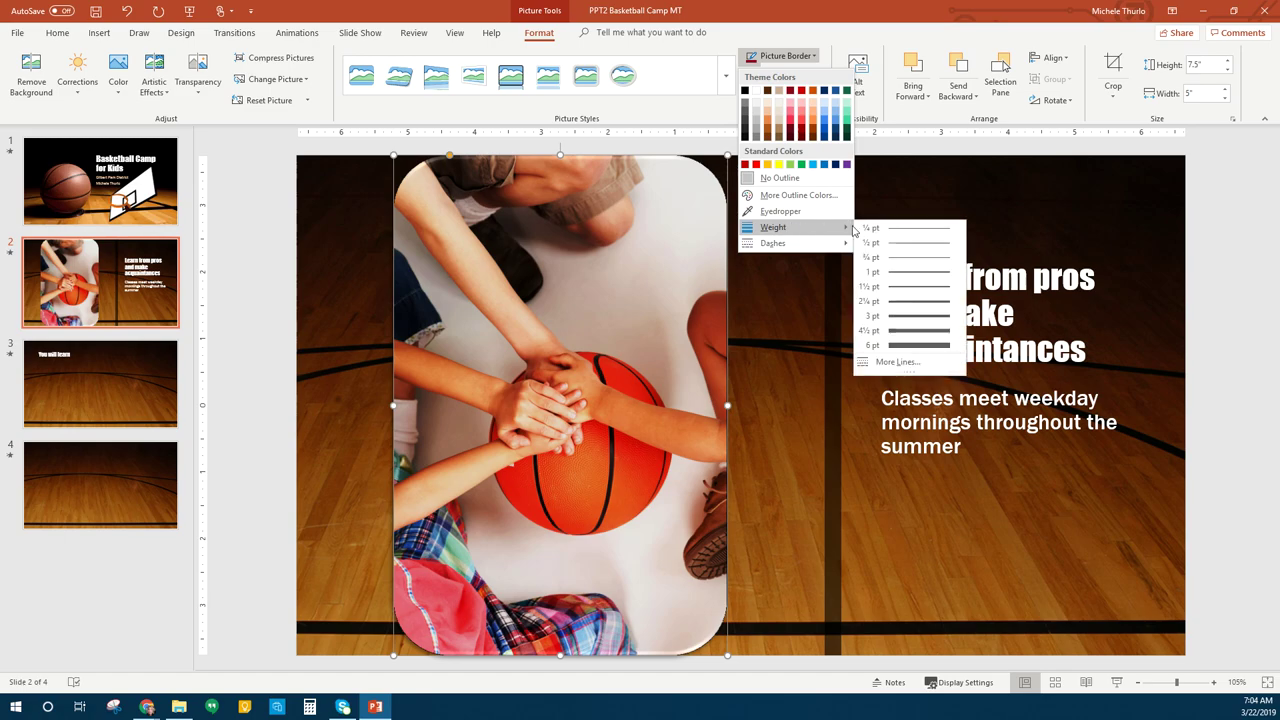
pyautogui.click(908, 346)
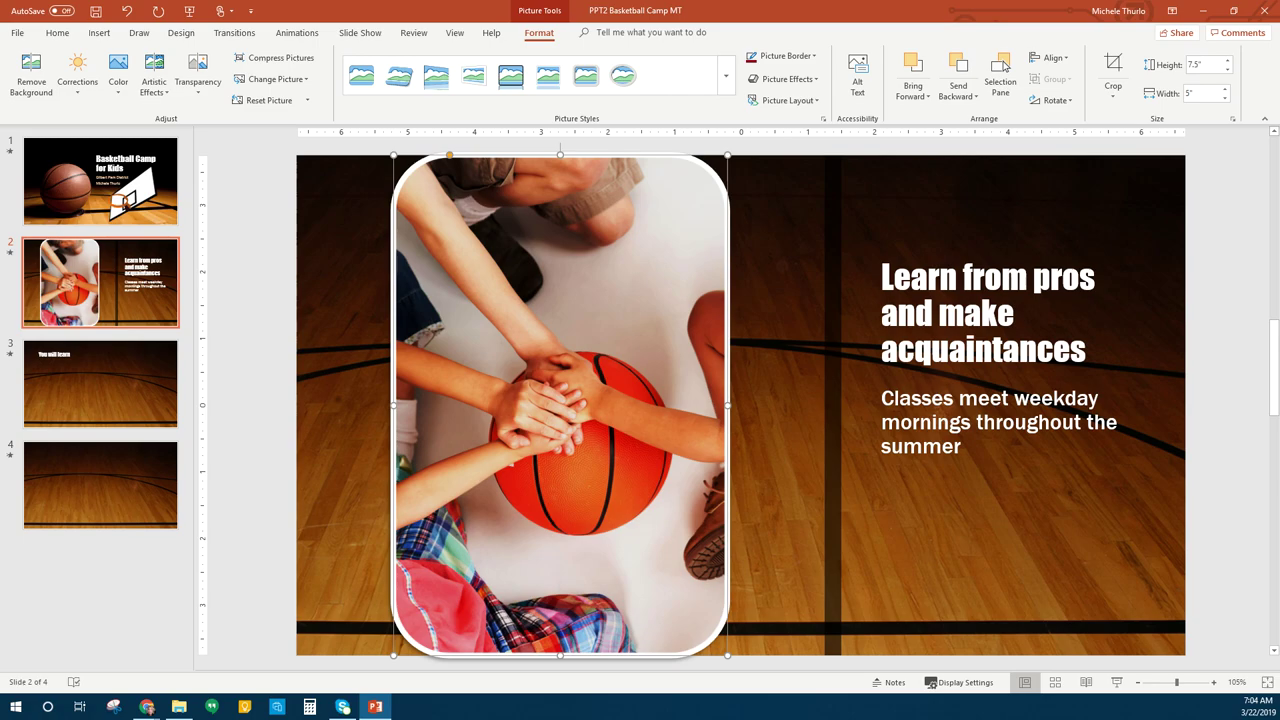
# - Make the photo's border black and save the presentation
pyautogui.click(800, 62)
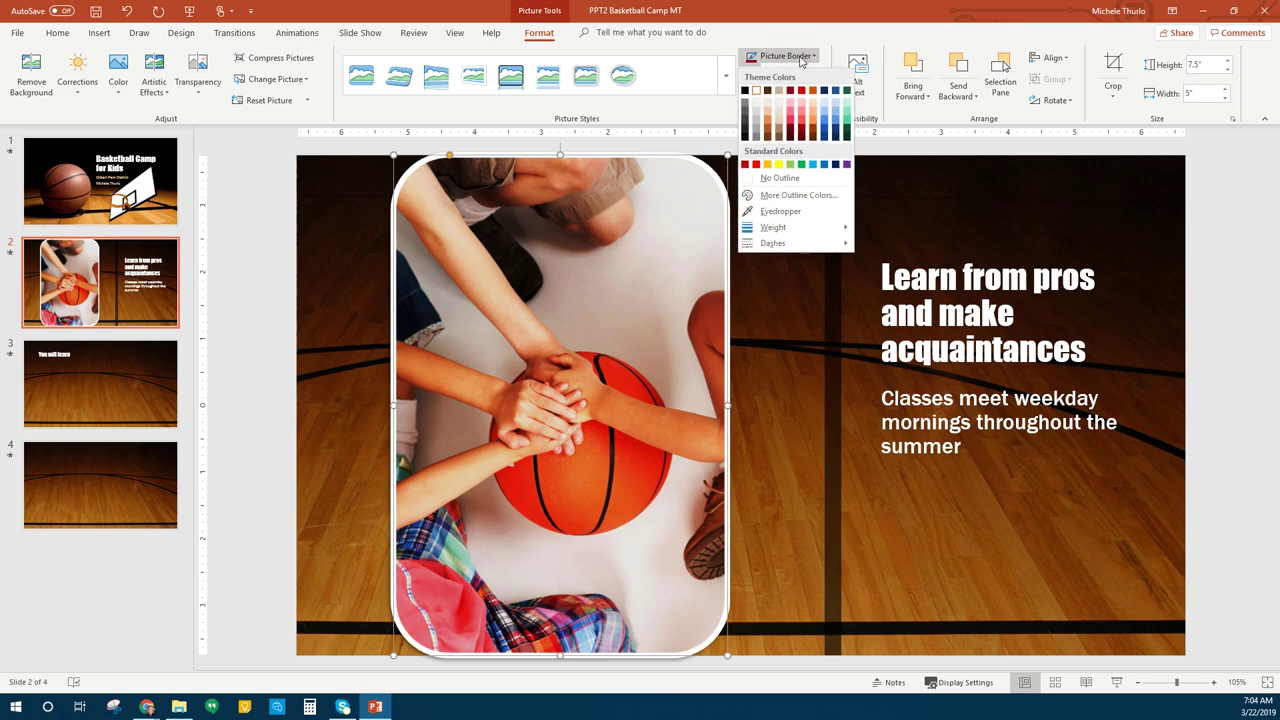
pyautogui.click(744, 90)
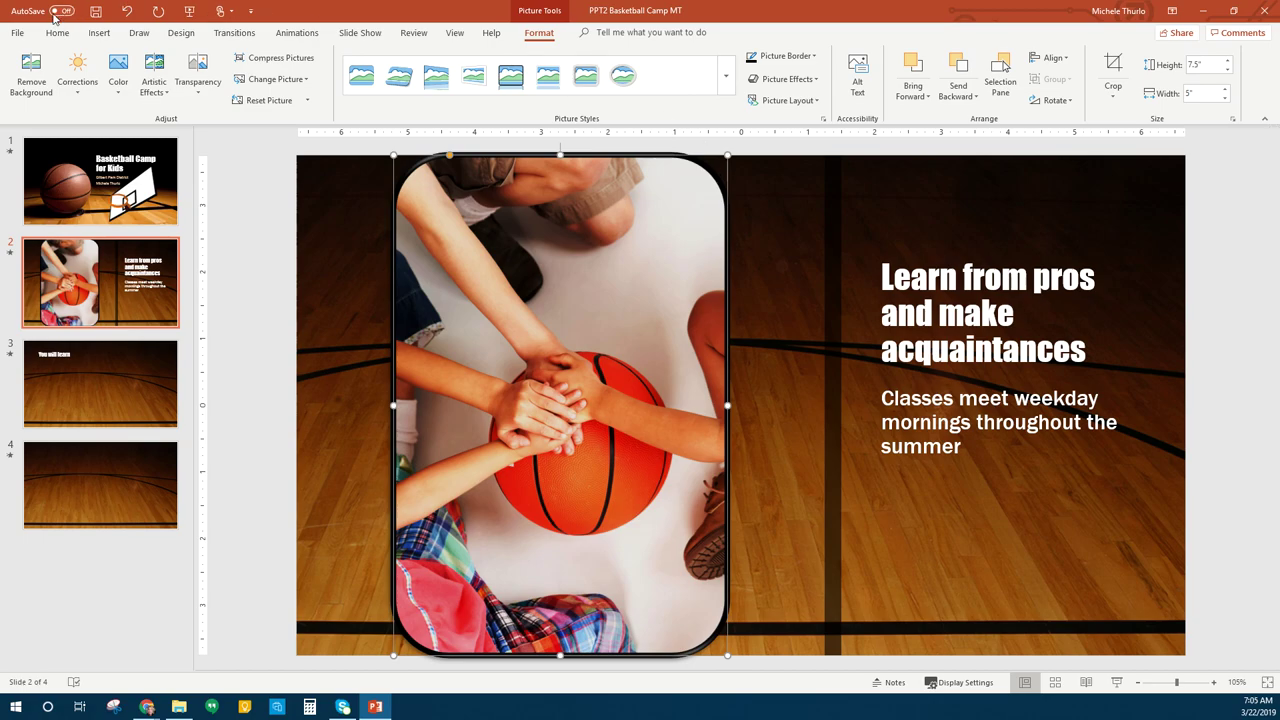
pyautogui.click(96, 11)
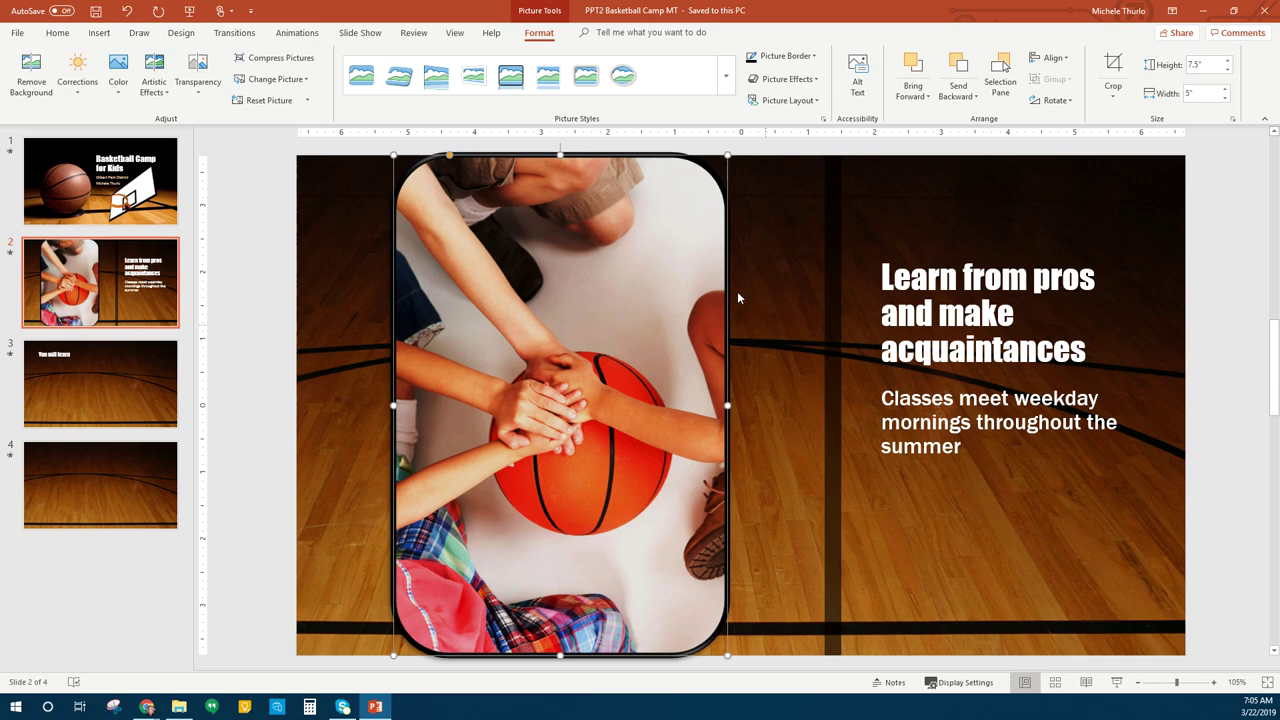
# - Trim the Teamwork photo's top and bottom edges until its height is 7.33"
pyautogui.click(832, 207)
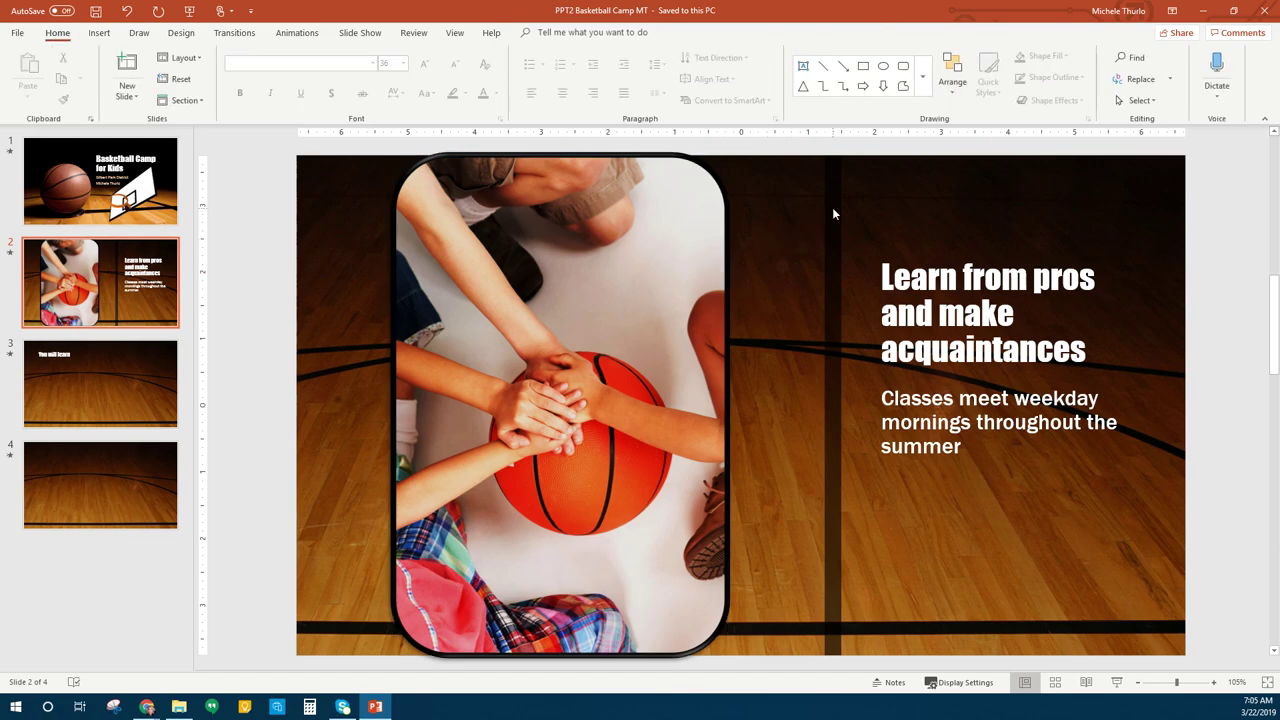
pyautogui.click(552, 222)
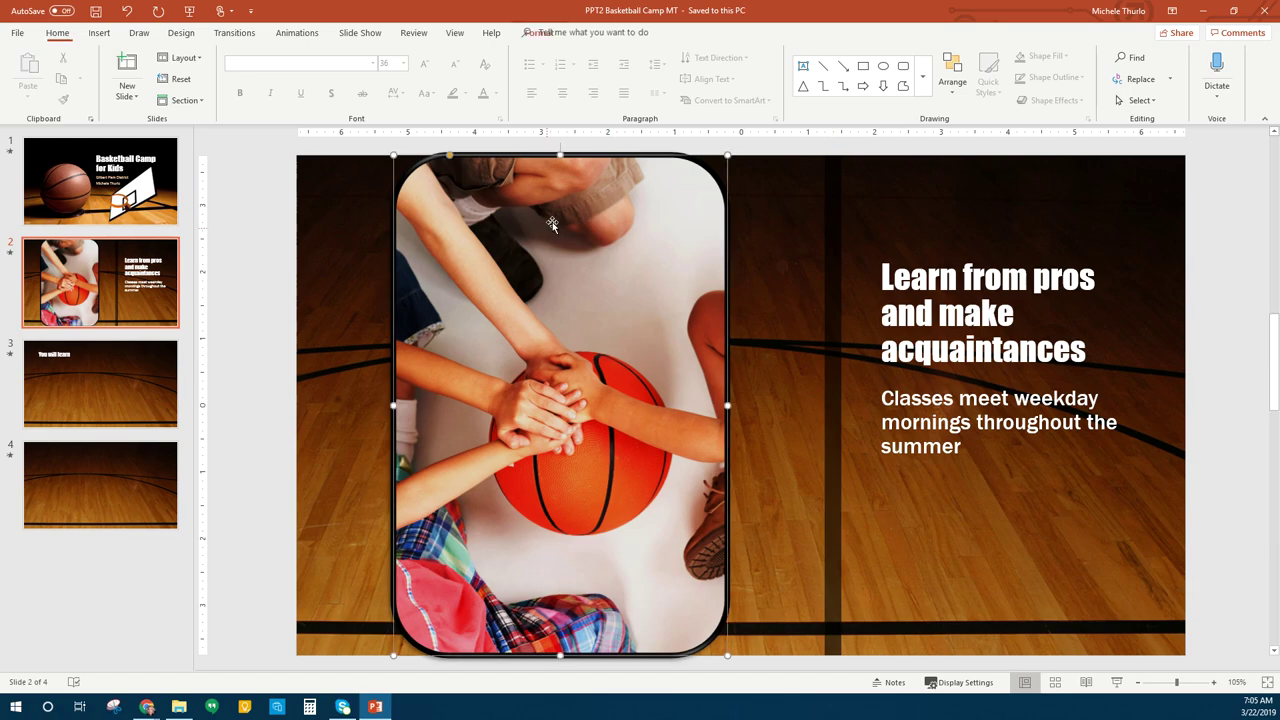
pyautogui.moveTo(560, 156); pyautogui.dragTo(560, 161)
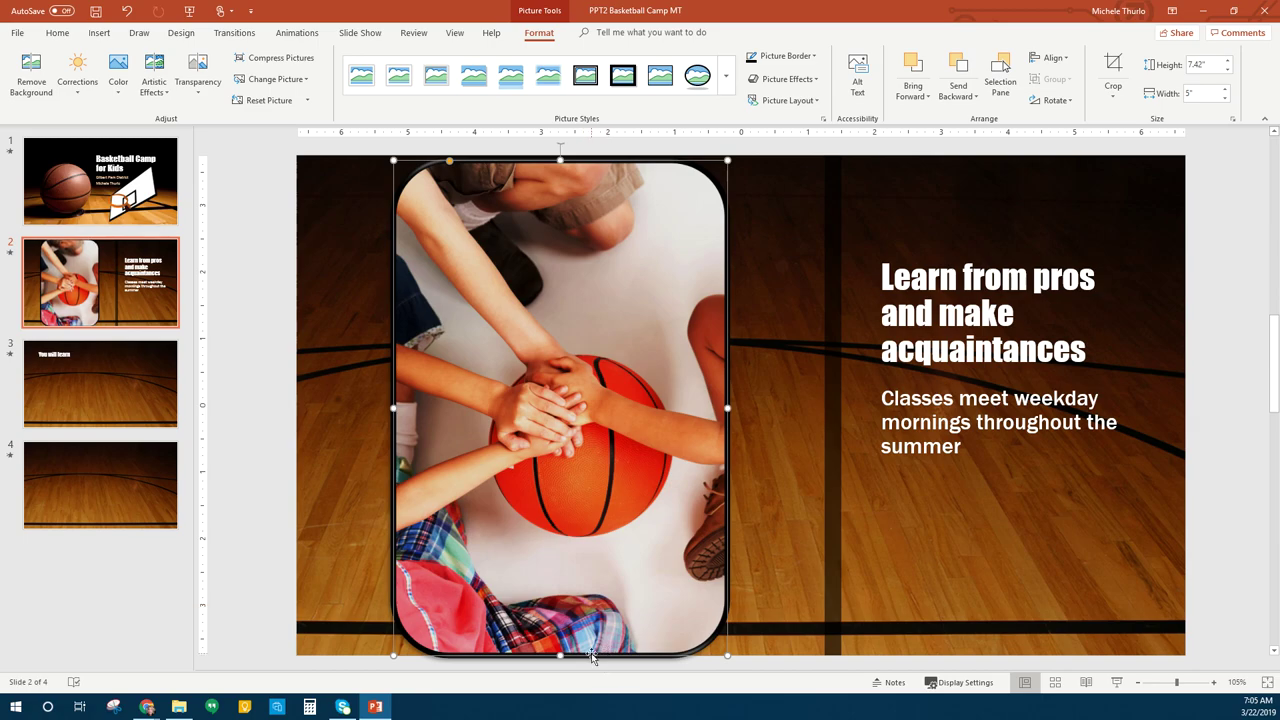
pyautogui.moveTo(560, 655); pyautogui.dragTo(560, 648)
pyautogui.click(816, 461)
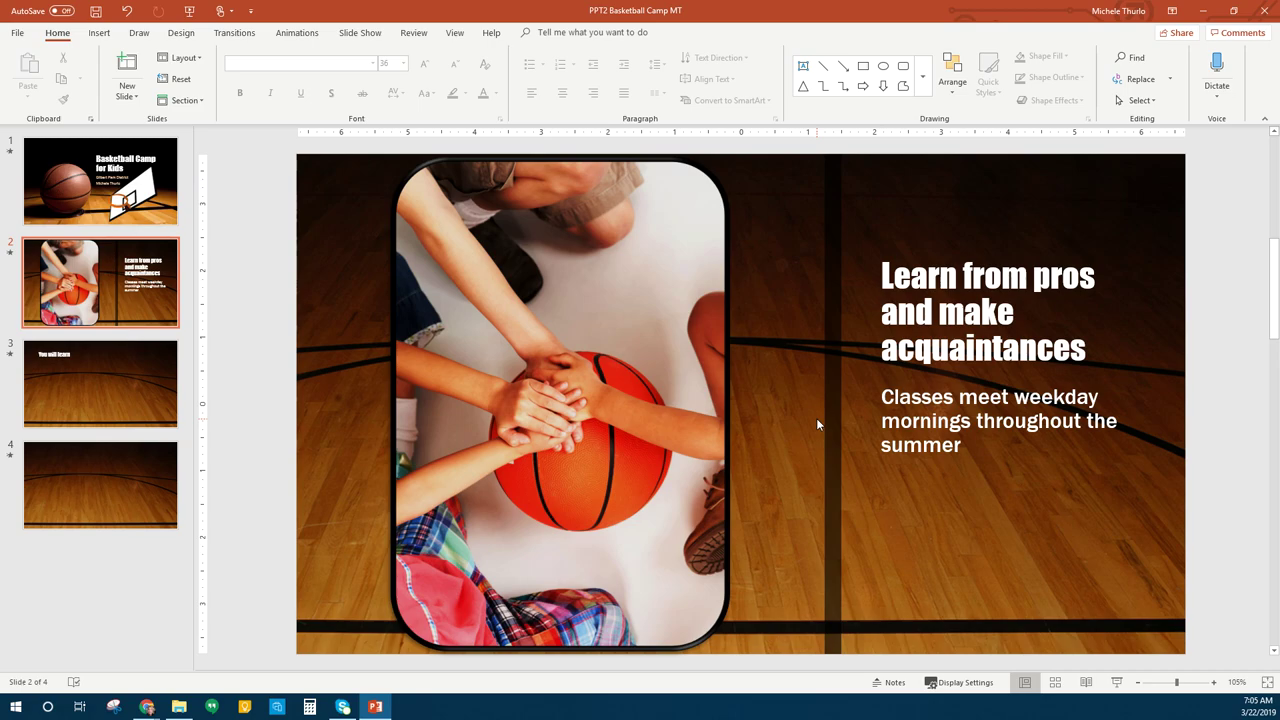
pyautogui.click(607, 455)
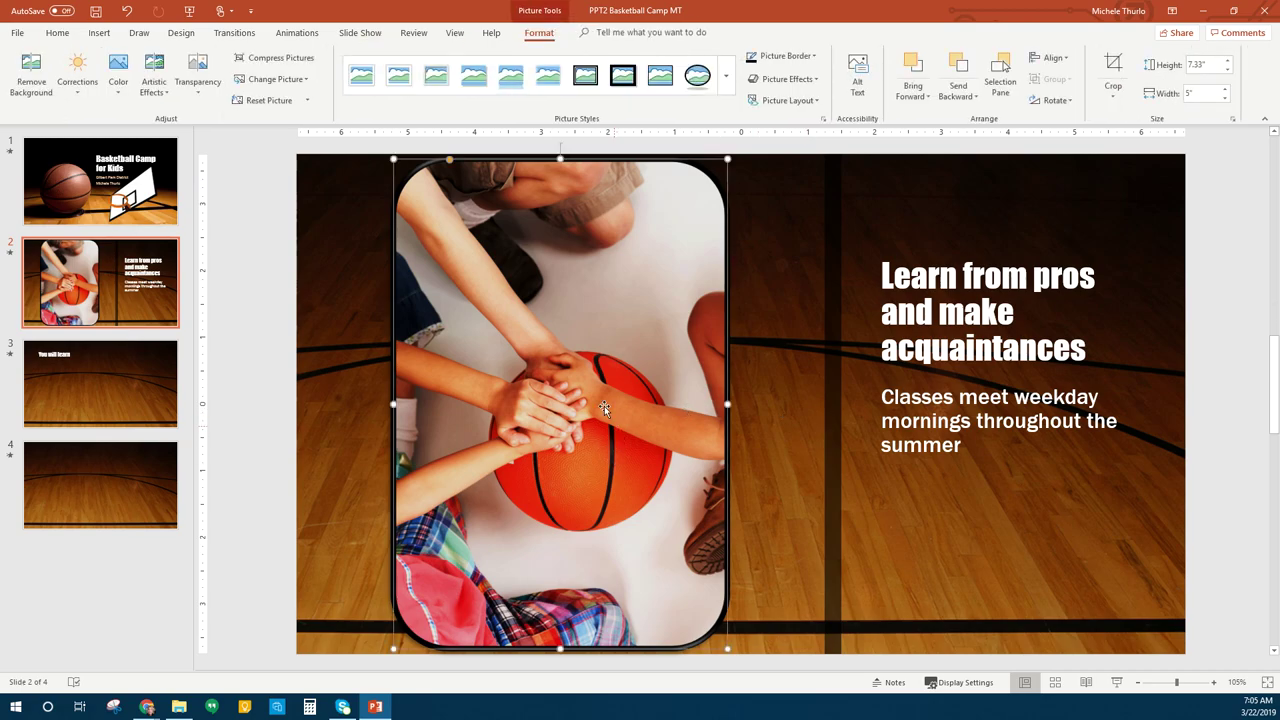
# - Add an 18 pt Brown, Accent color 3 glow and shrink the photo to 7.19" by 4.9"
pyautogui.click(814, 80)
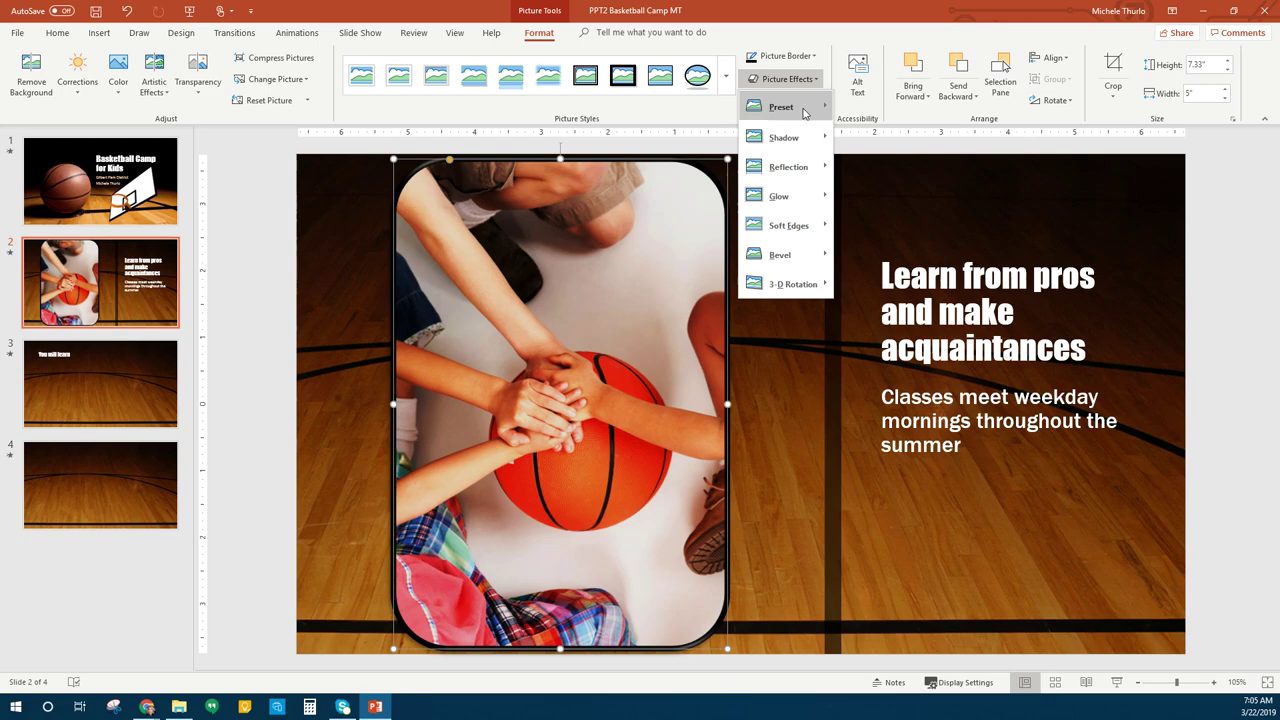
pyautogui.moveTo(821, 205)
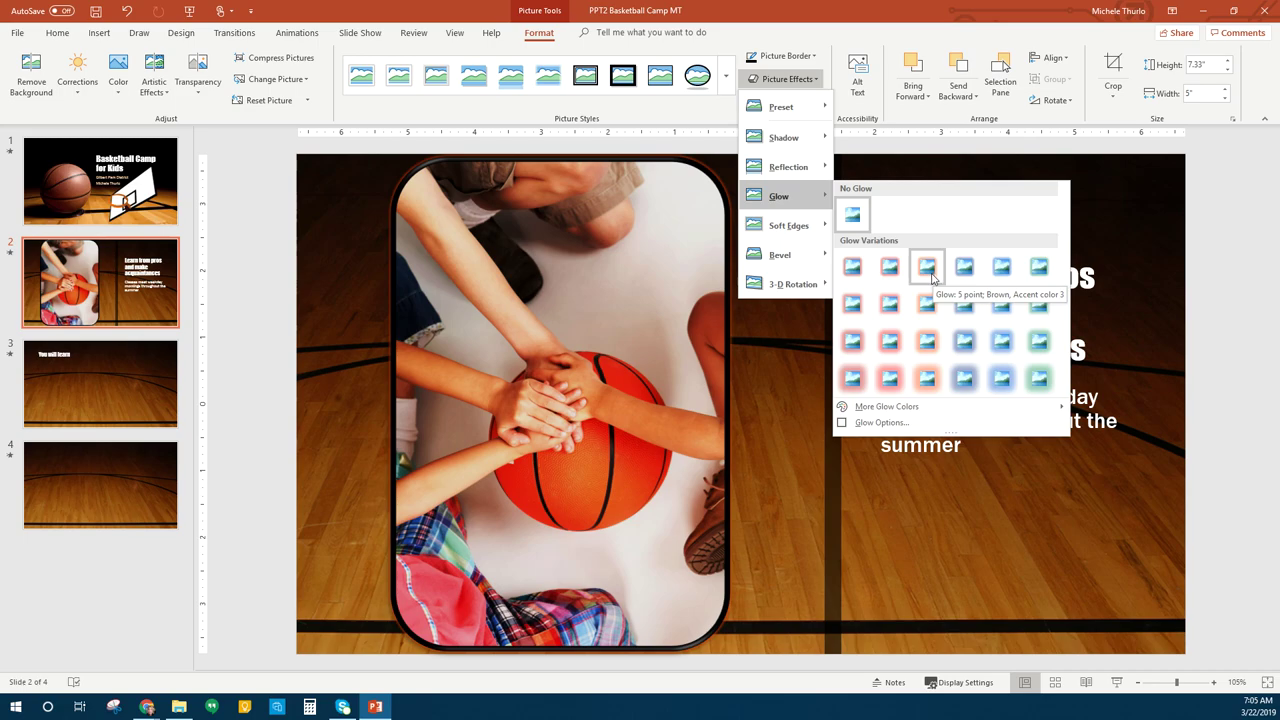
pyautogui.click(928, 378)
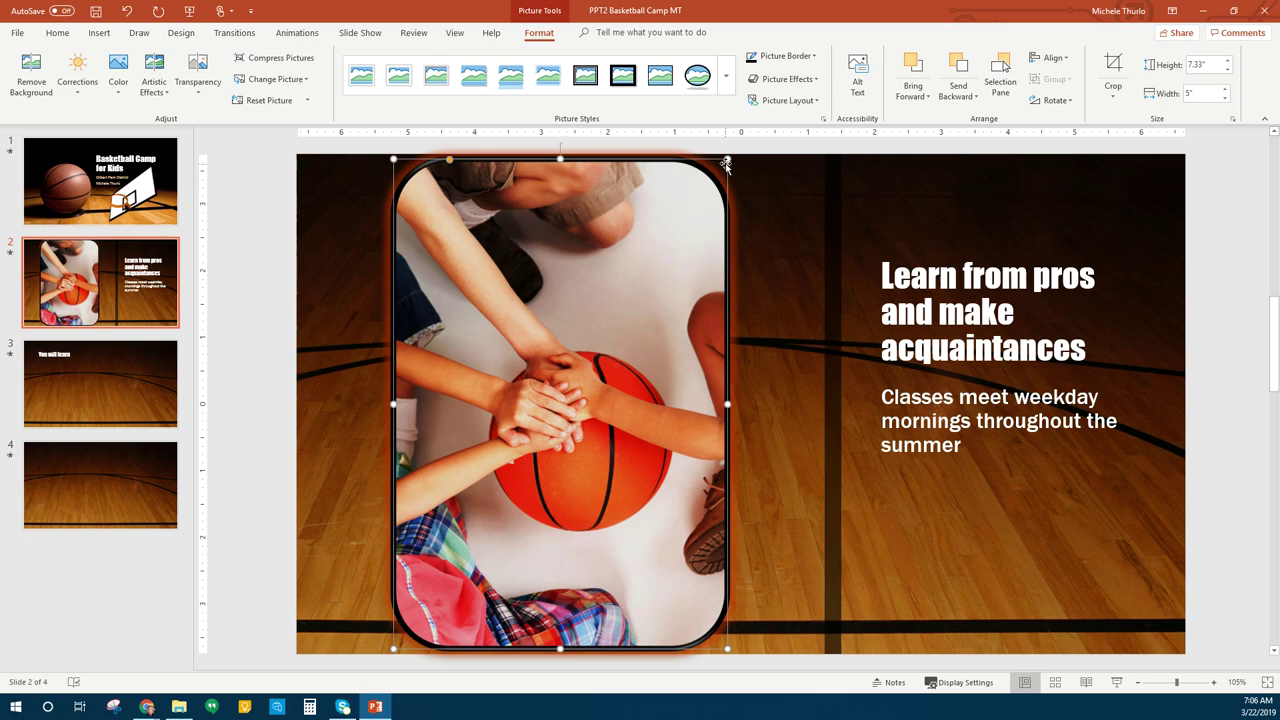
pyautogui.moveTo(725, 162); pyautogui.dragTo(724, 163)
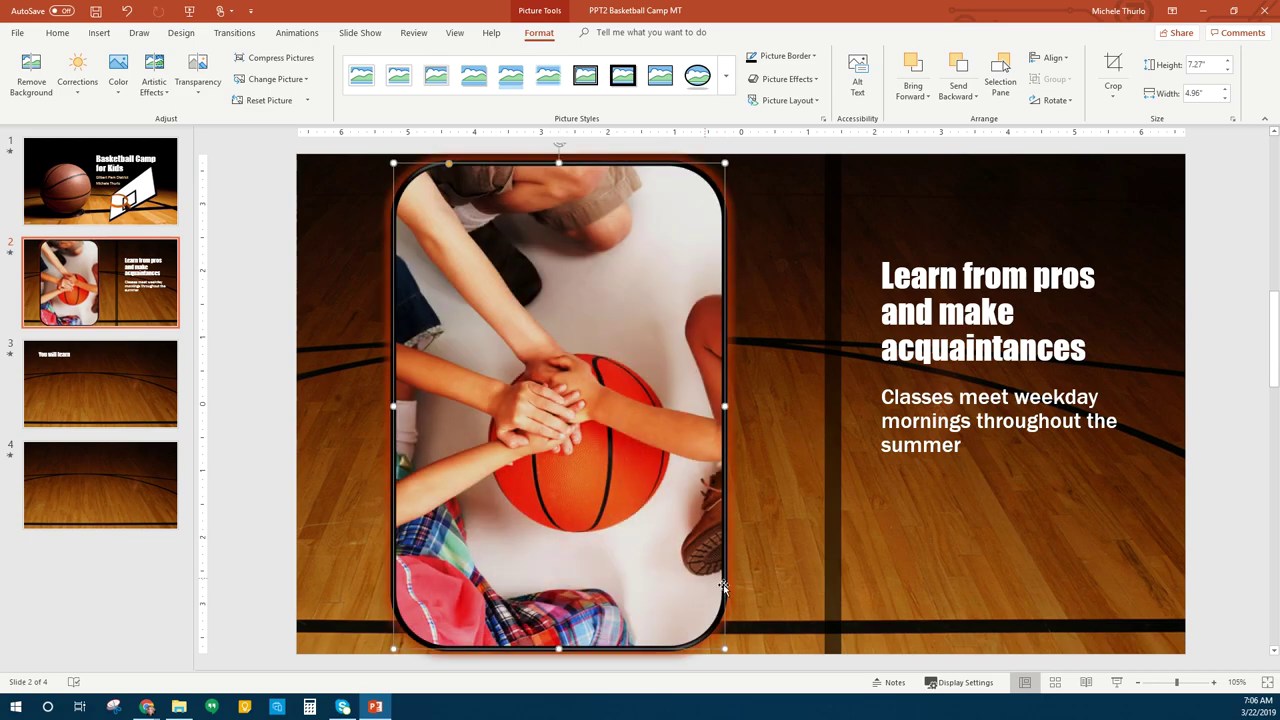
pyautogui.moveTo(716, 646); pyautogui.dragTo(714, 646)
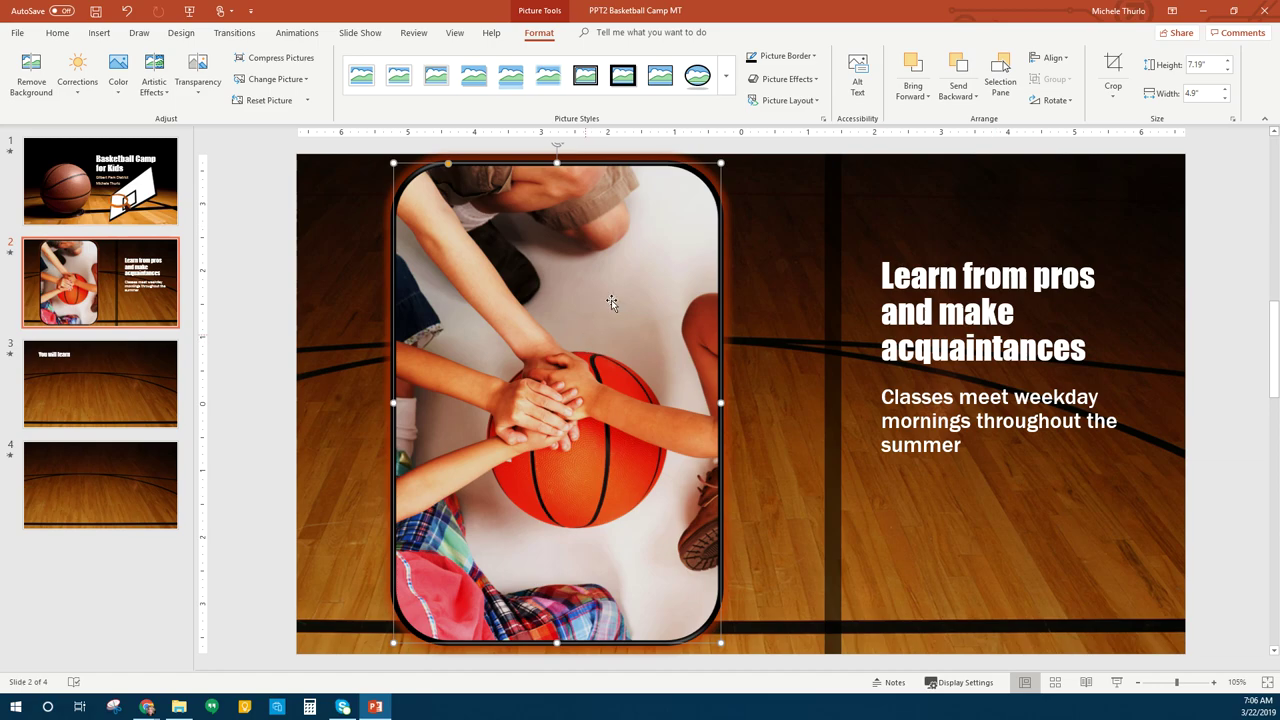
# - Give the photo the Angle bevel effect, then switch to slide 3
pyautogui.click(812, 82)
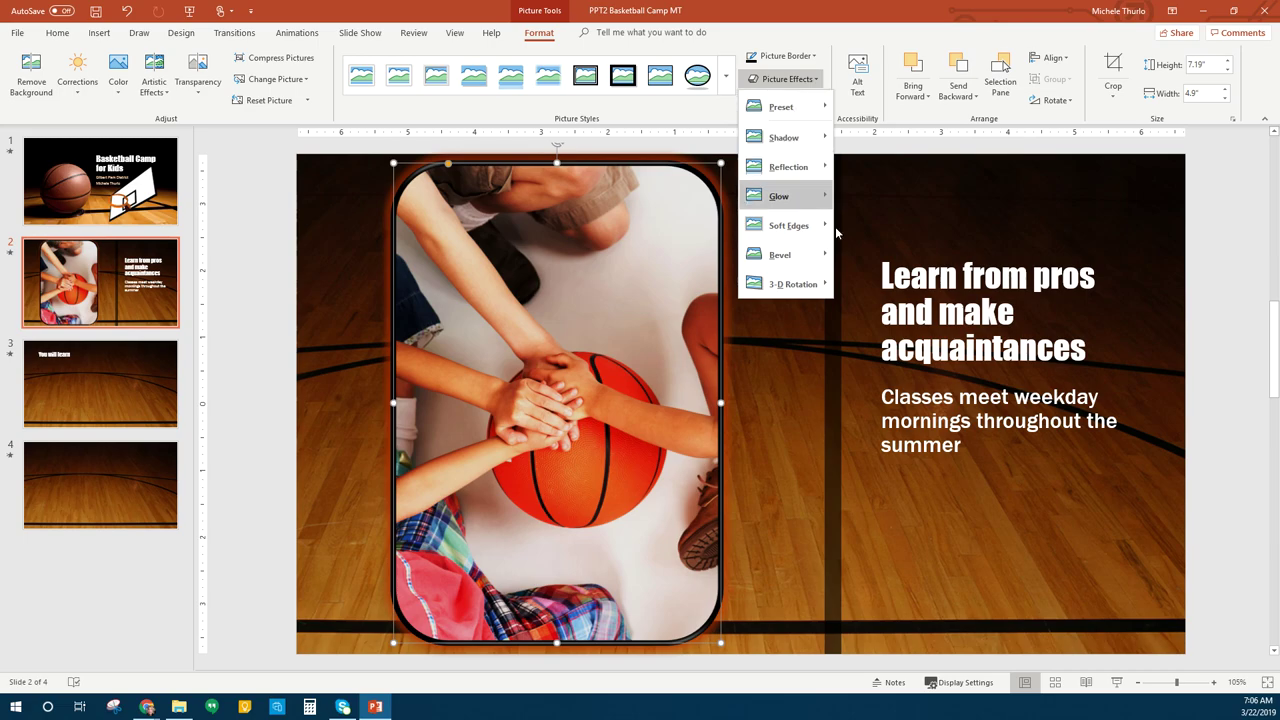
pyautogui.moveTo(827, 258)
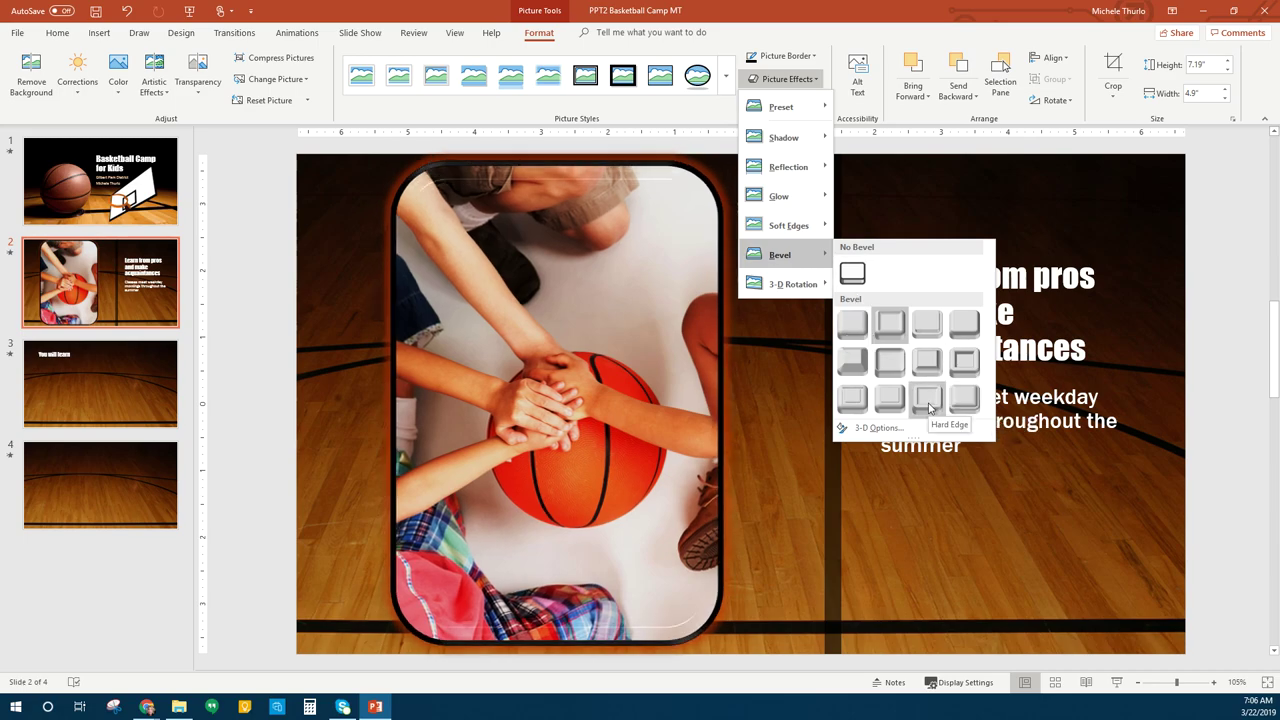
pyautogui.click(860, 367)
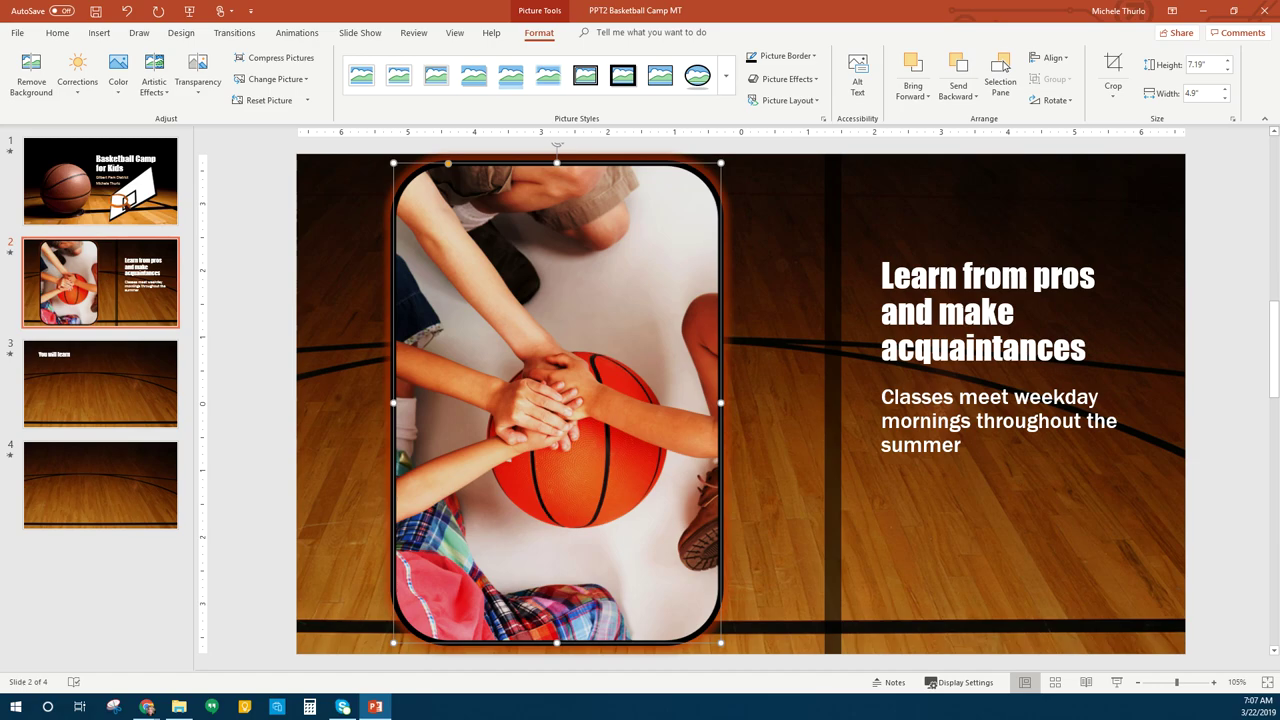
pyautogui.click(64, 376)
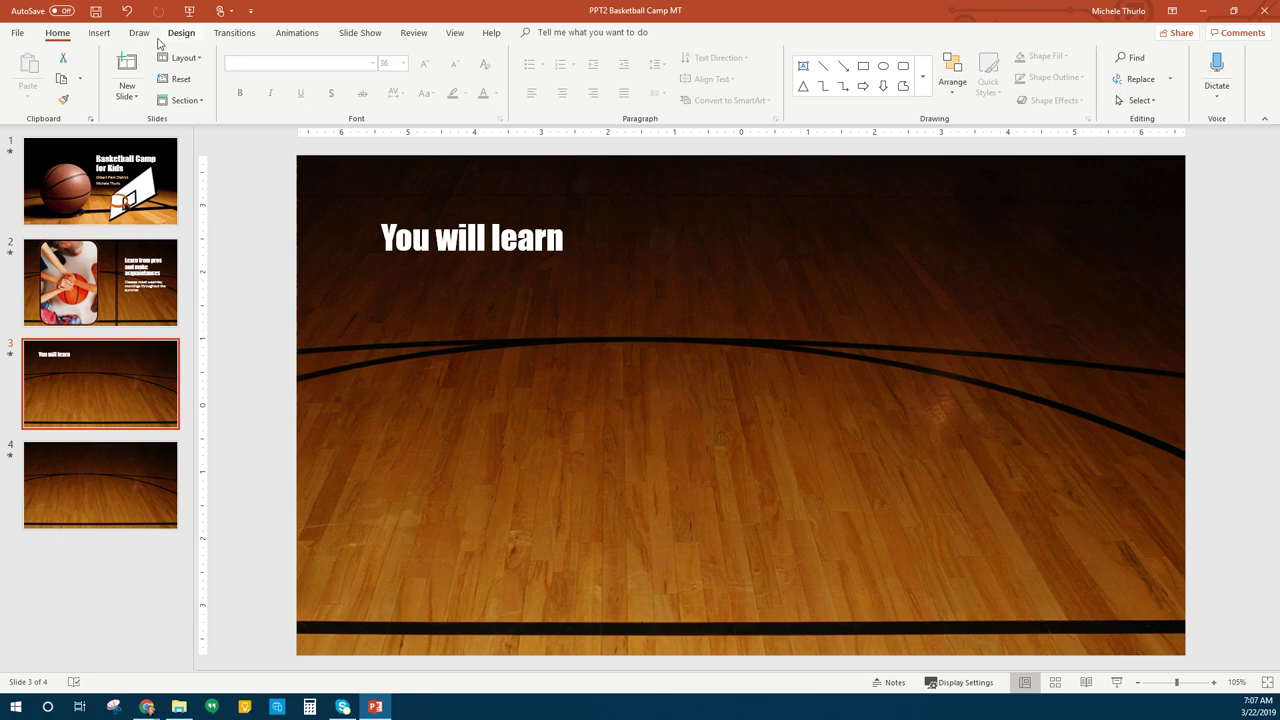
# - Draw a 1.83" by 1.83" dark red oval circle beside the 'You will learn' title
pyautogui.click(100, 33)
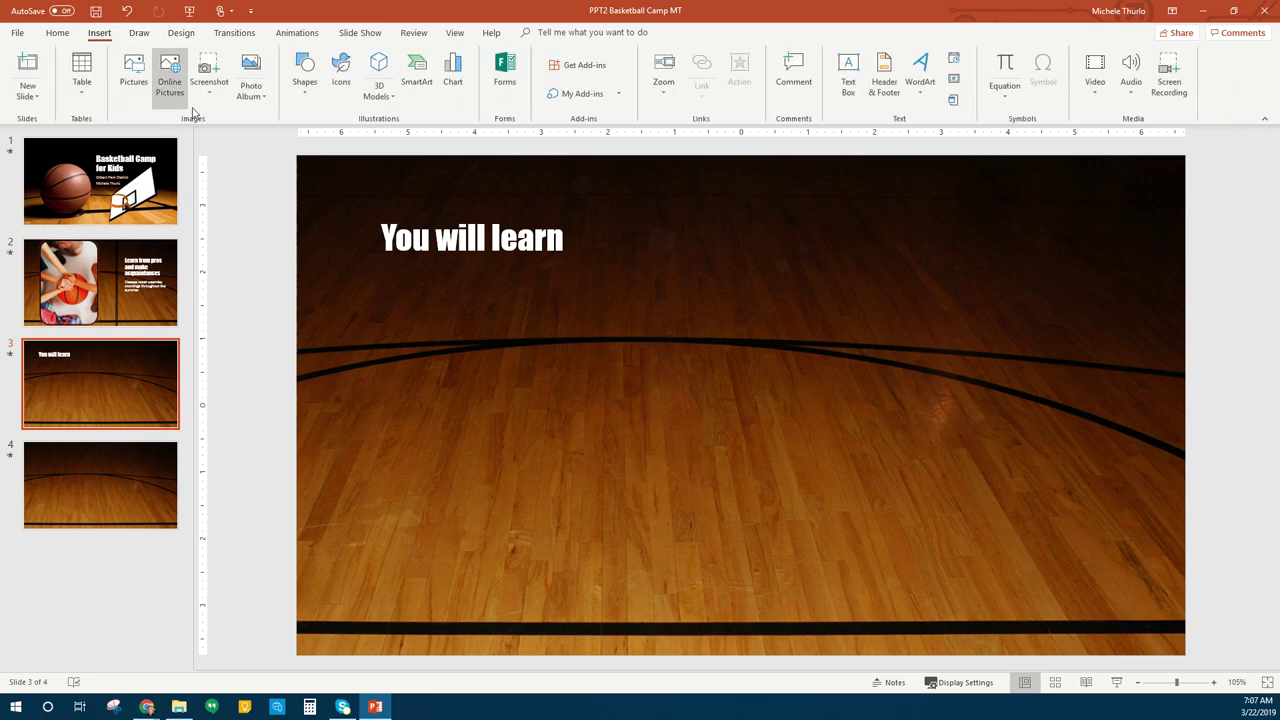
pyautogui.click(306, 90)
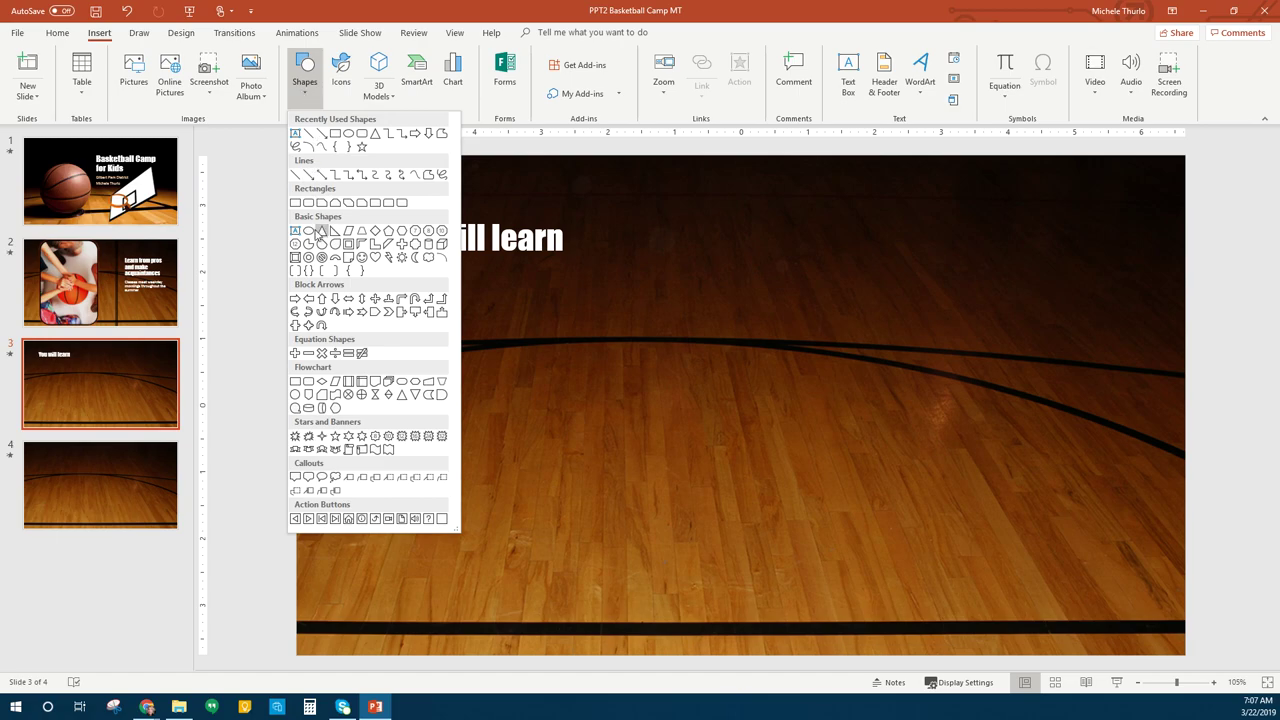
pyautogui.click(310, 231)
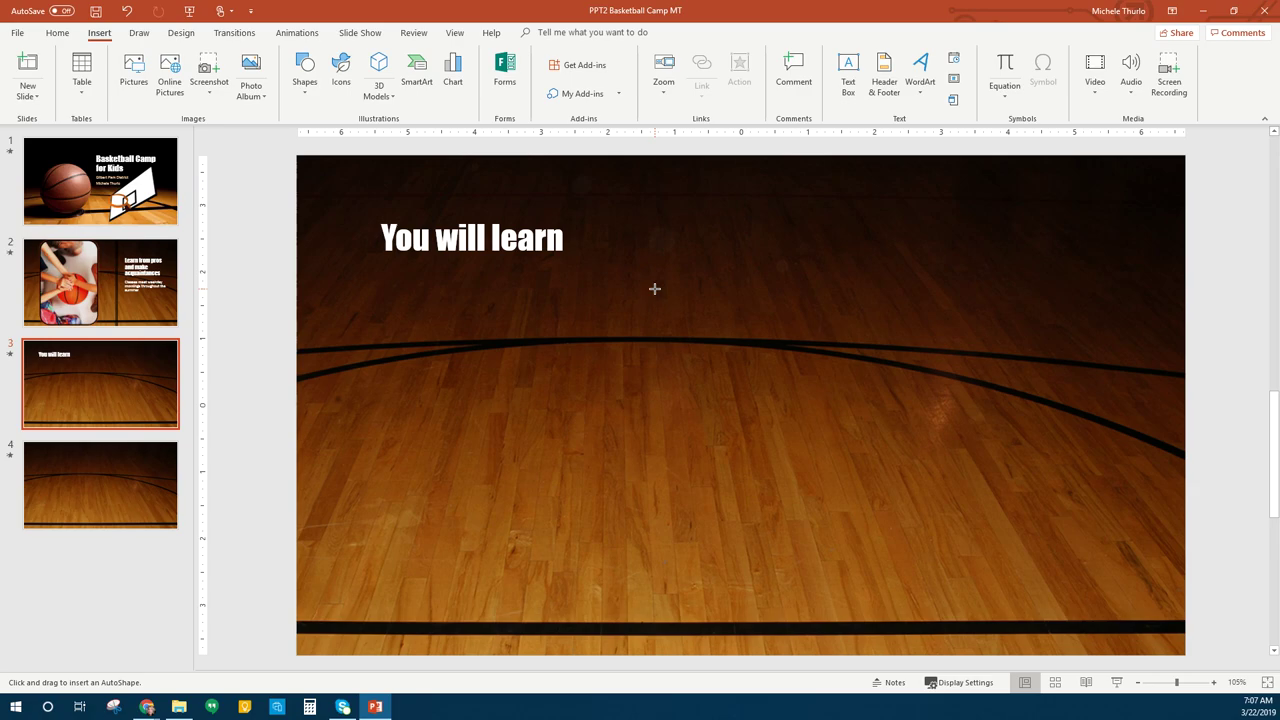
pyautogui.moveTo(654, 288); pyautogui.dragTo(780, 405)
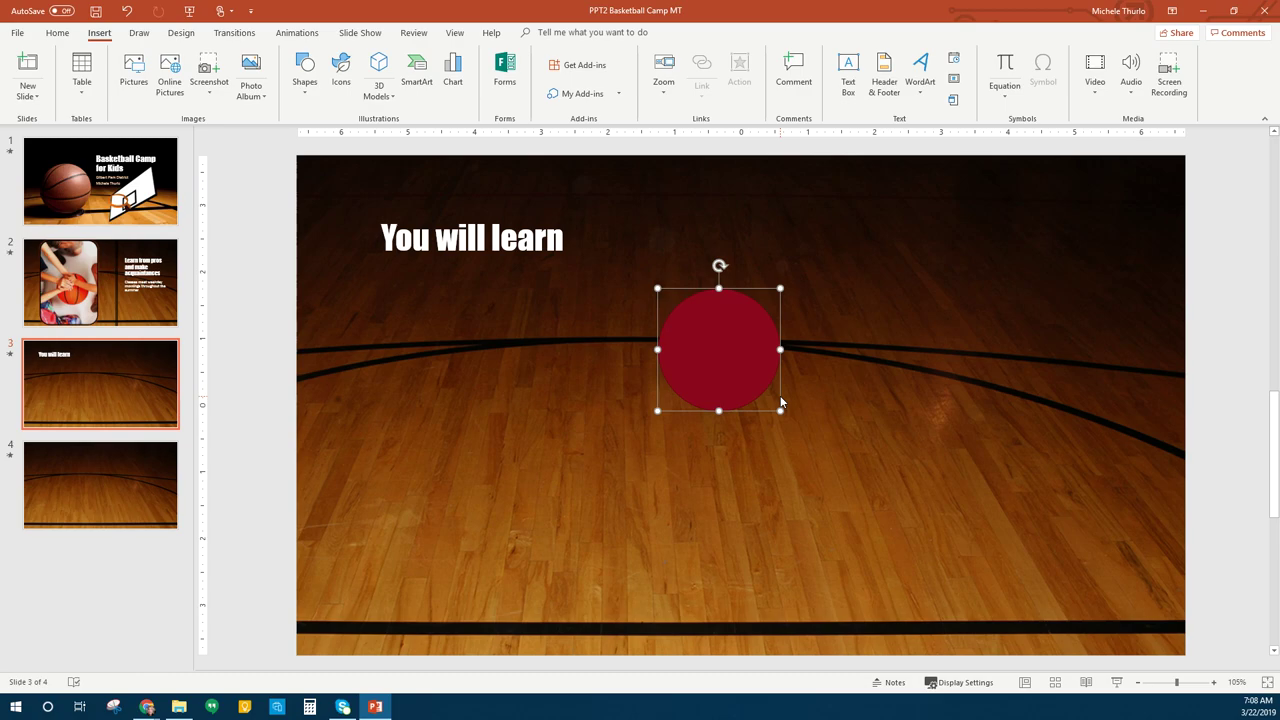
pyautogui.moveTo(729, 365)
pyautogui.mouseDown()
pyautogui.moveTo(746, 354)
pyautogui.moveTo(737, 349)
pyautogui.mouseUp()
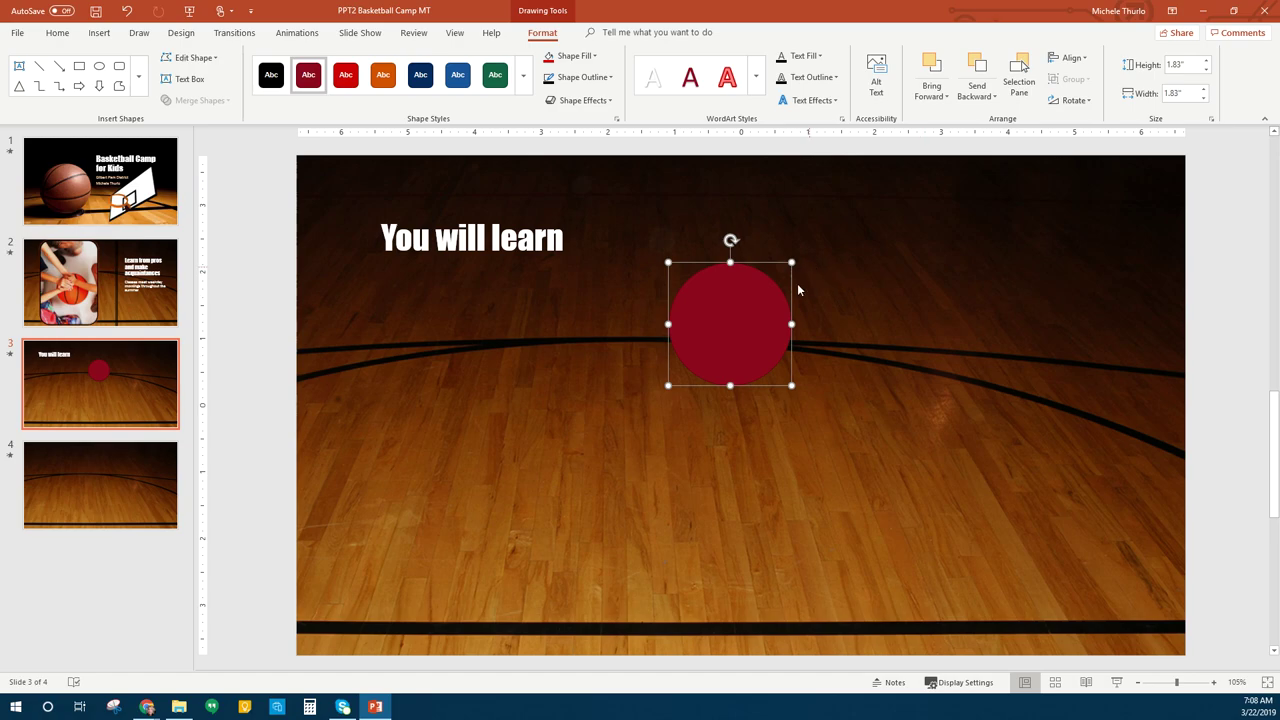
pyautogui.moveTo(734, 323); pyautogui.dragTo(738, 323)
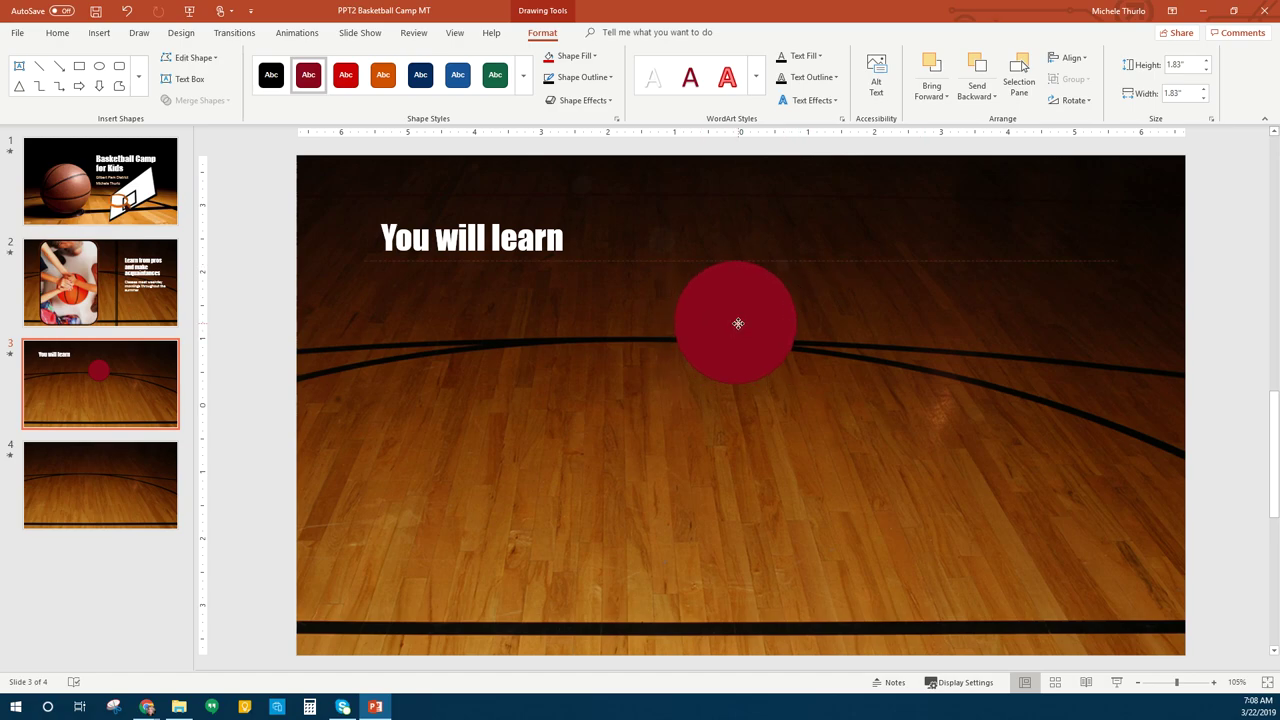
pyautogui.moveTo(738, 323); pyautogui.dragTo(738, 323)
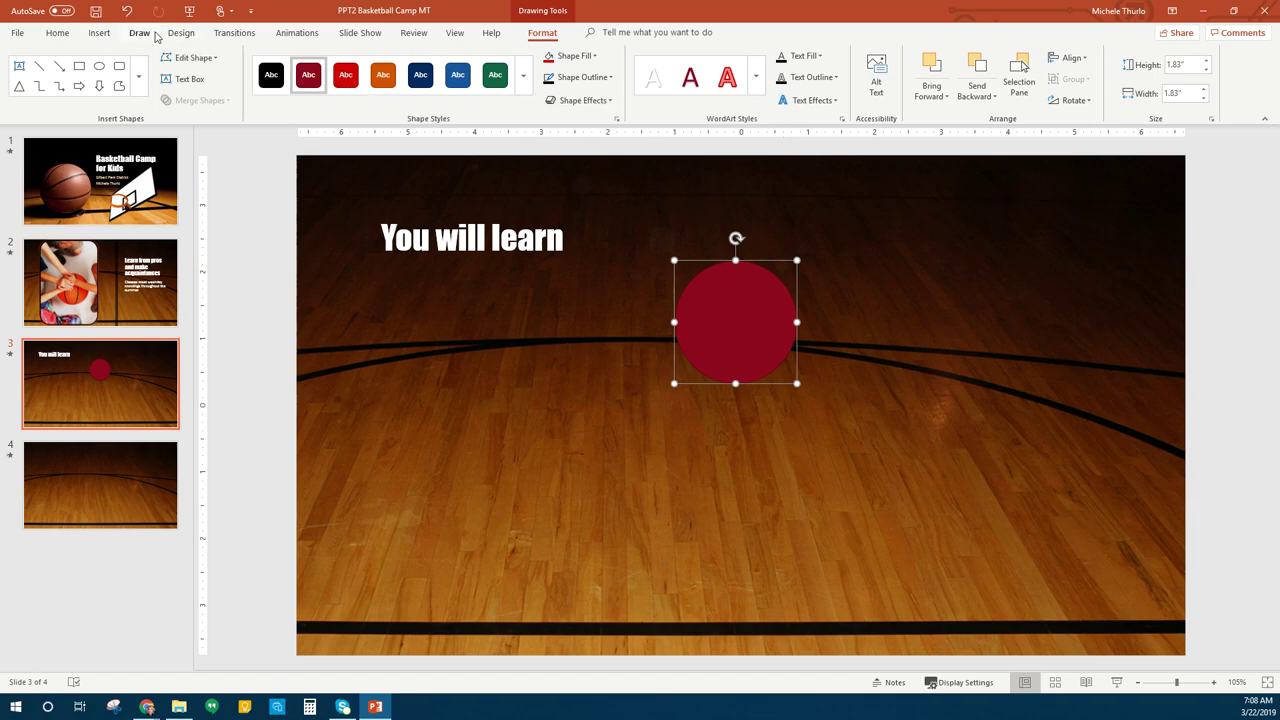
# - Draw a 1.58" by 0.95" Curved Left arrow and move it against the circle's right side
pyautogui.click(101, 35)
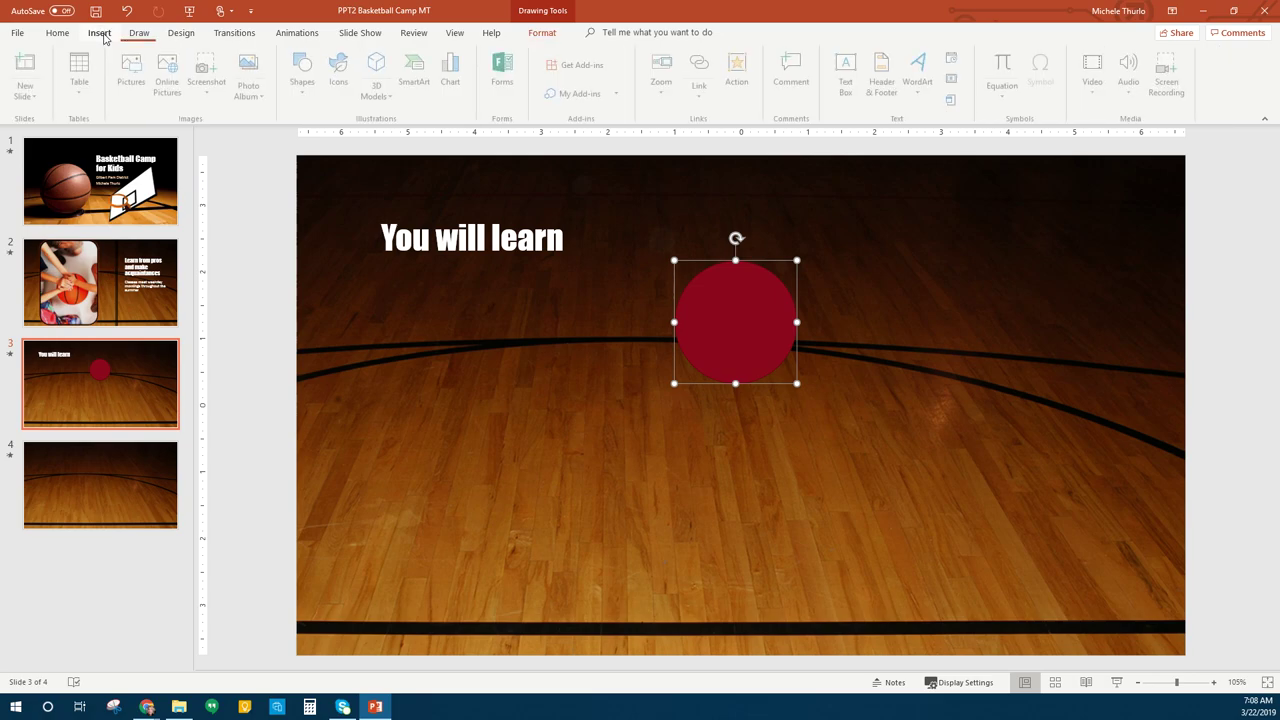
pyautogui.click(313, 91)
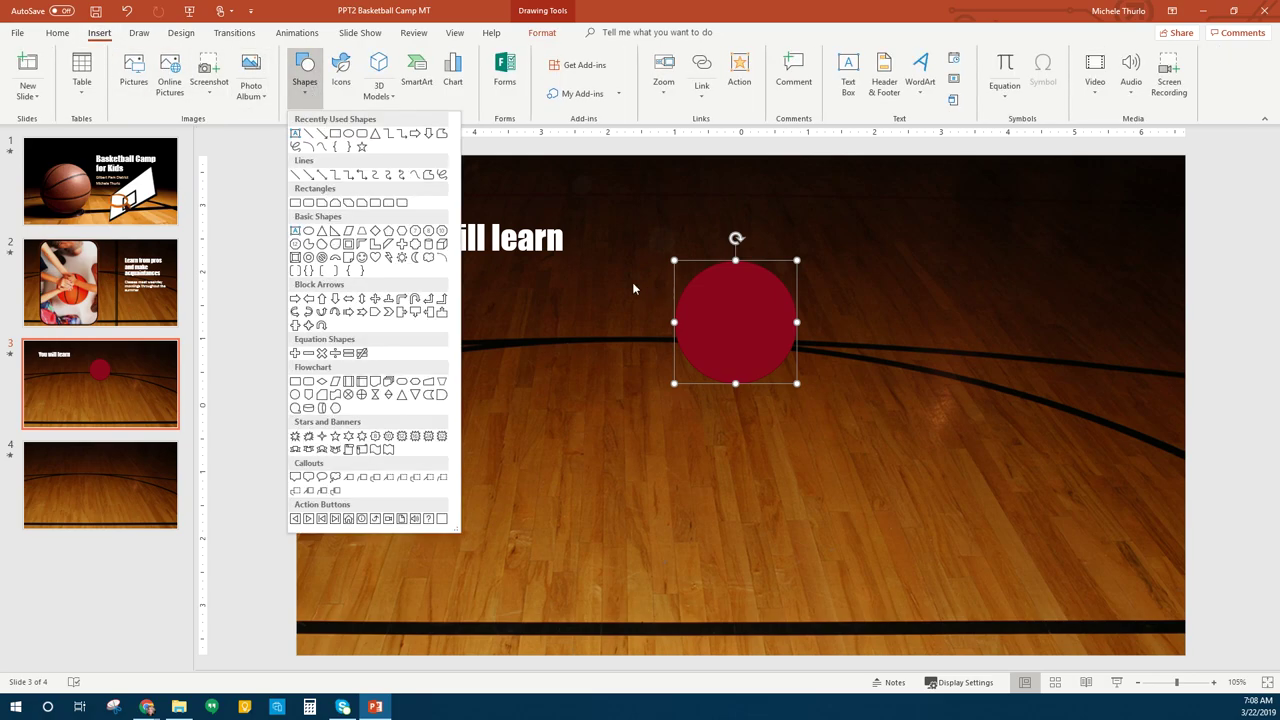
pyautogui.click(309, 315)
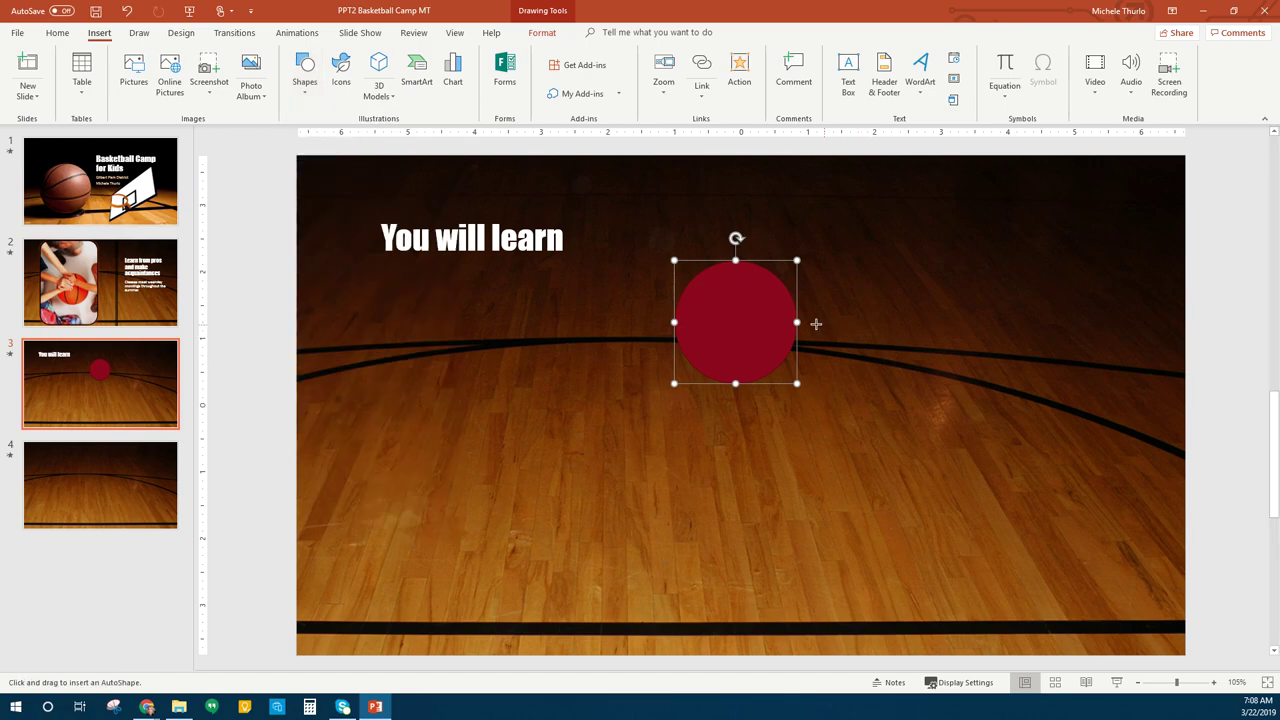
pyautogui.moveTo(826, 333); pyautogui.dragTo(907, 436)
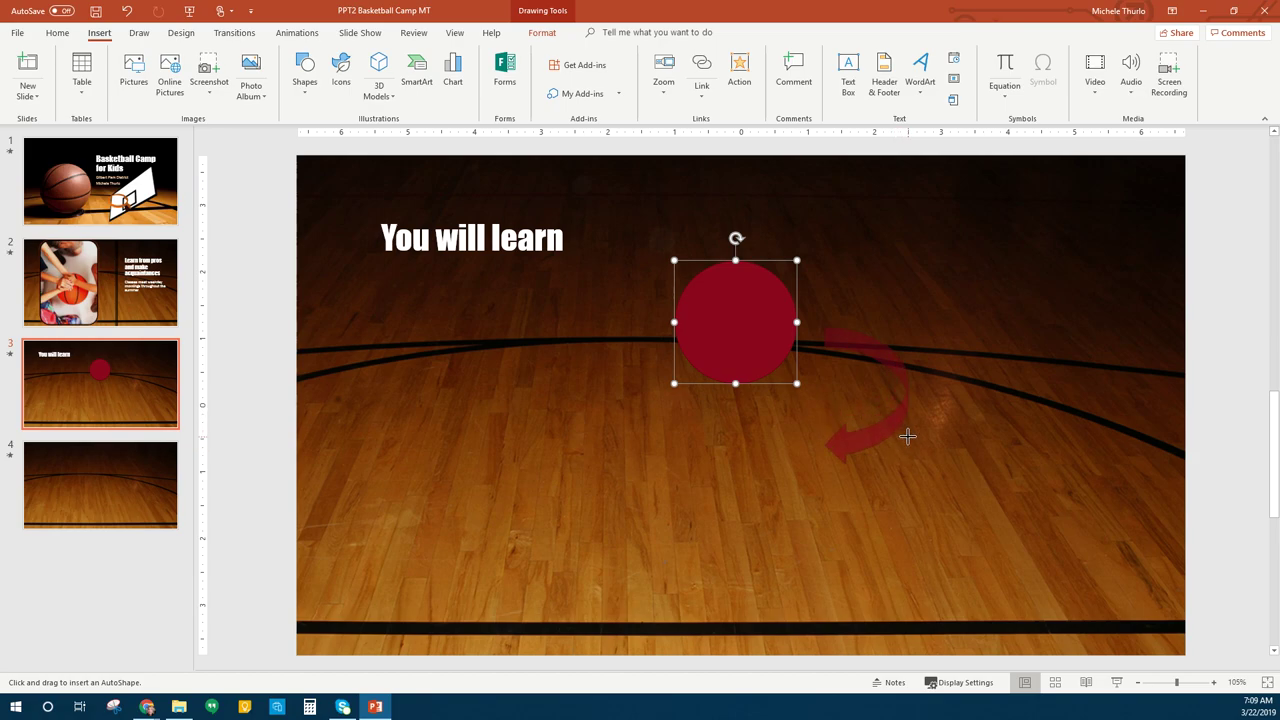
pyautogui.moveTo(907, 436); pyautogui.dragTo(903, 395)
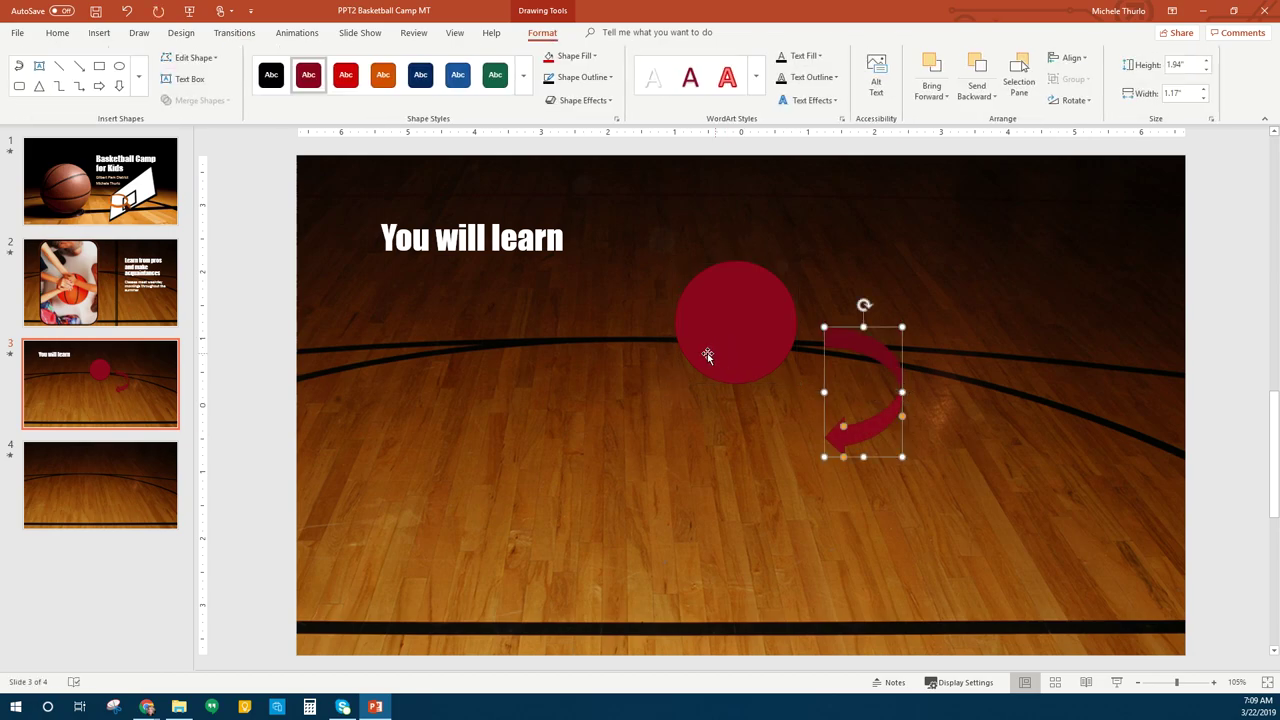
pyautogui.moveTo(866, 423); pyautogui.dragTo(856, 421)
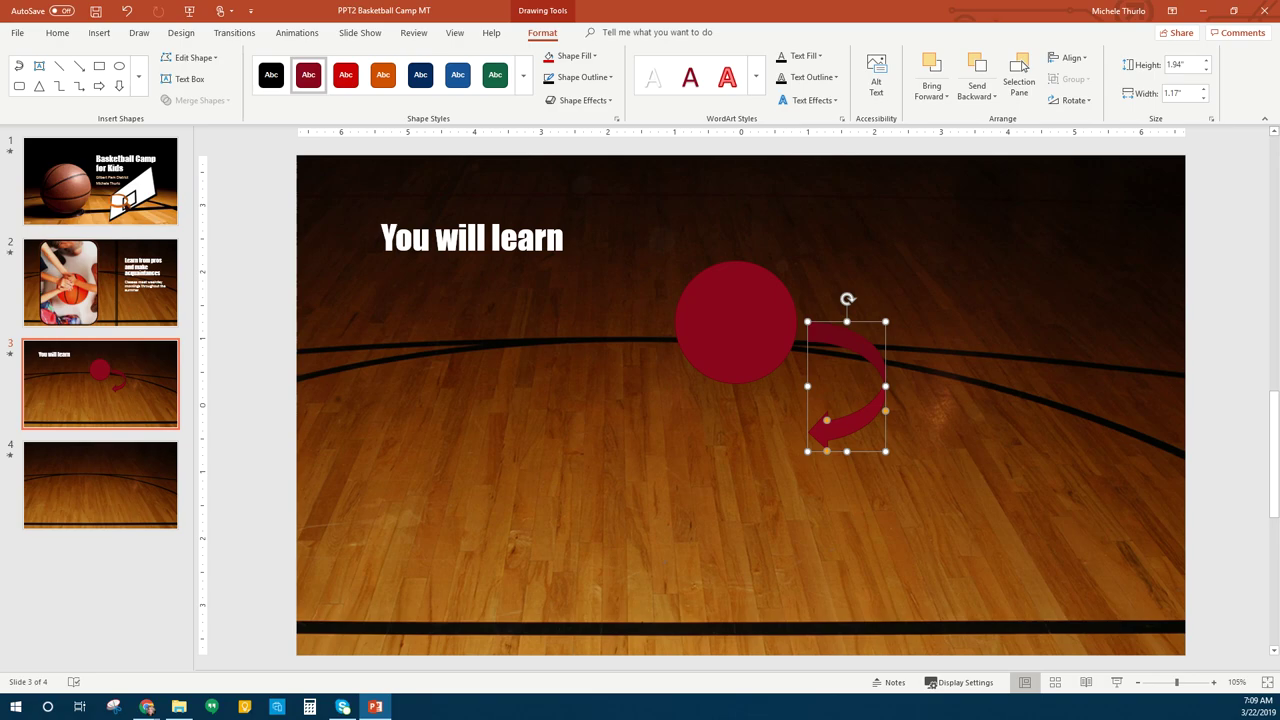
pyautogui.moveTo(855, 419); pyautogui.dragTo(849, 367)
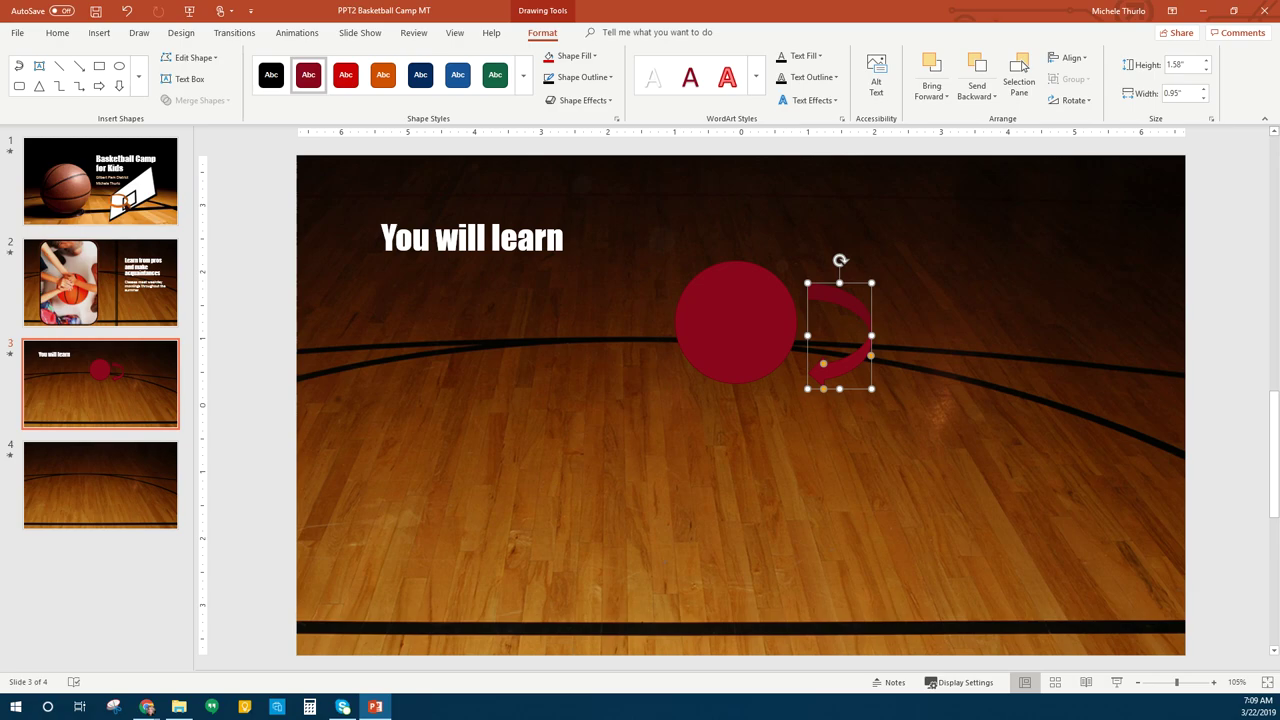
# - Draw a pentagon below the circle, shrink it to about 2.21" by 2.32", and align it under the circle
pyautogui.click(101, 34)
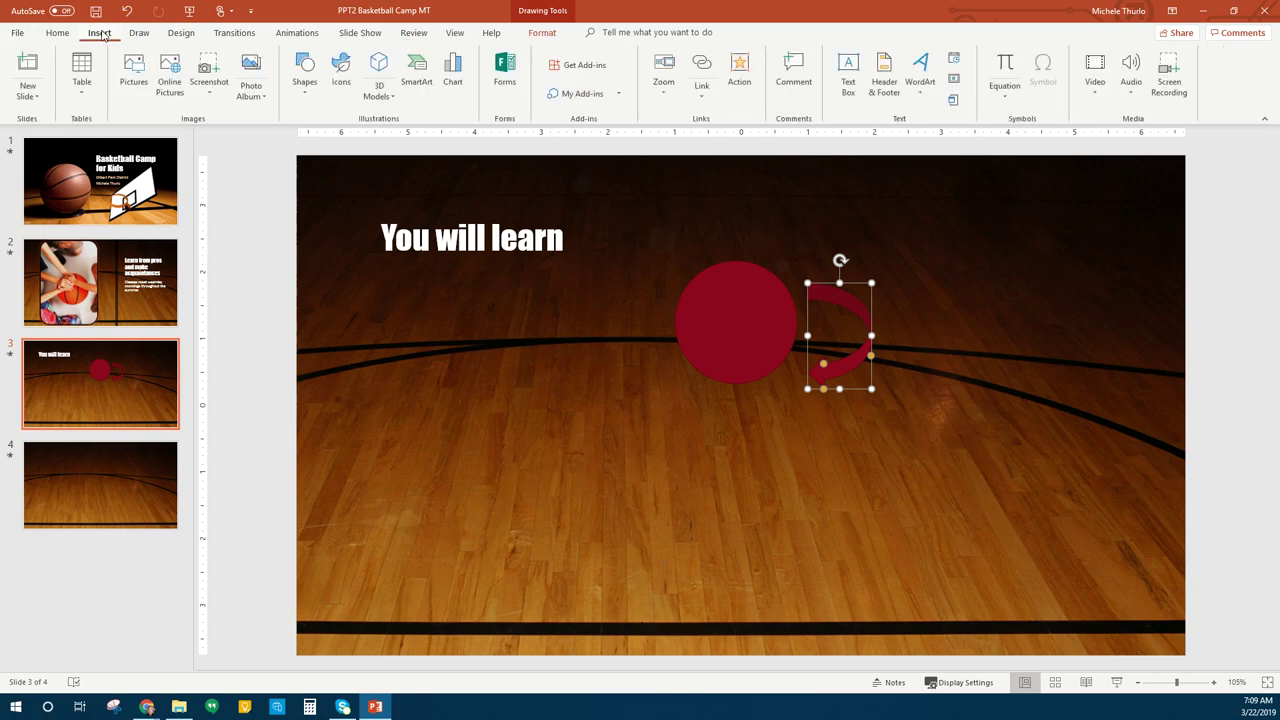
pyautogui.click(306, 96)
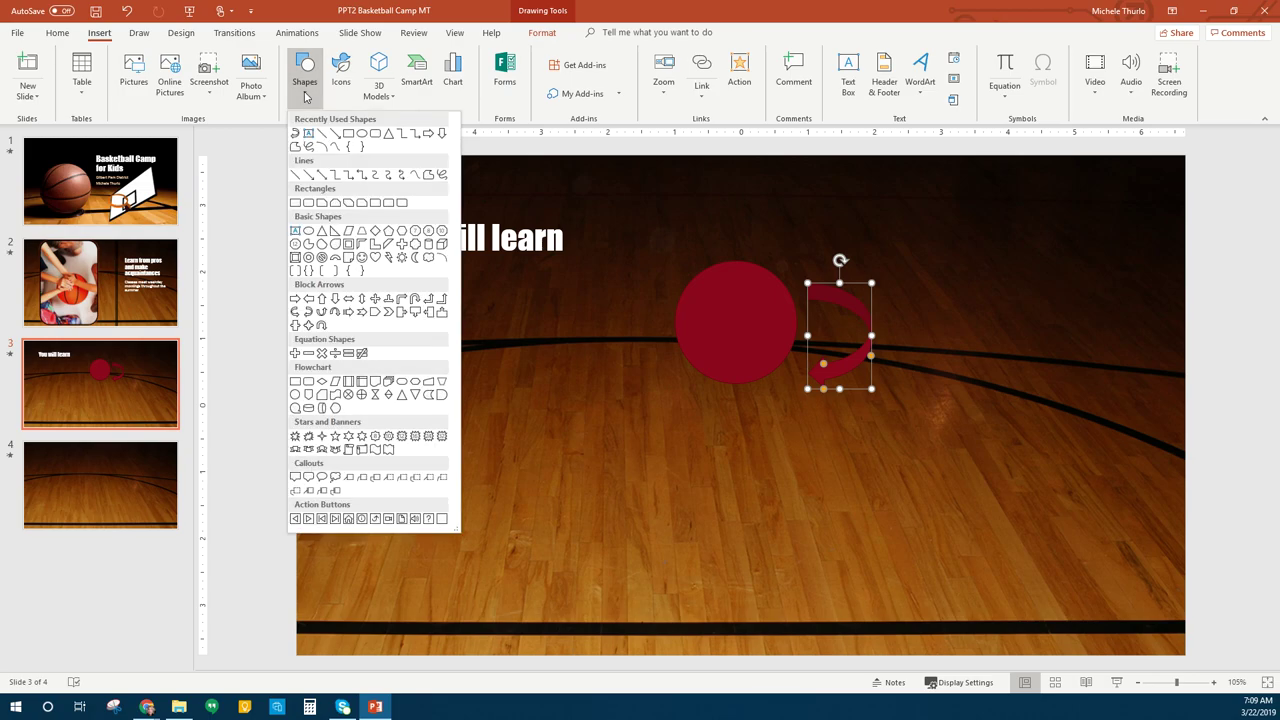
pyautogui.click(389, 232)
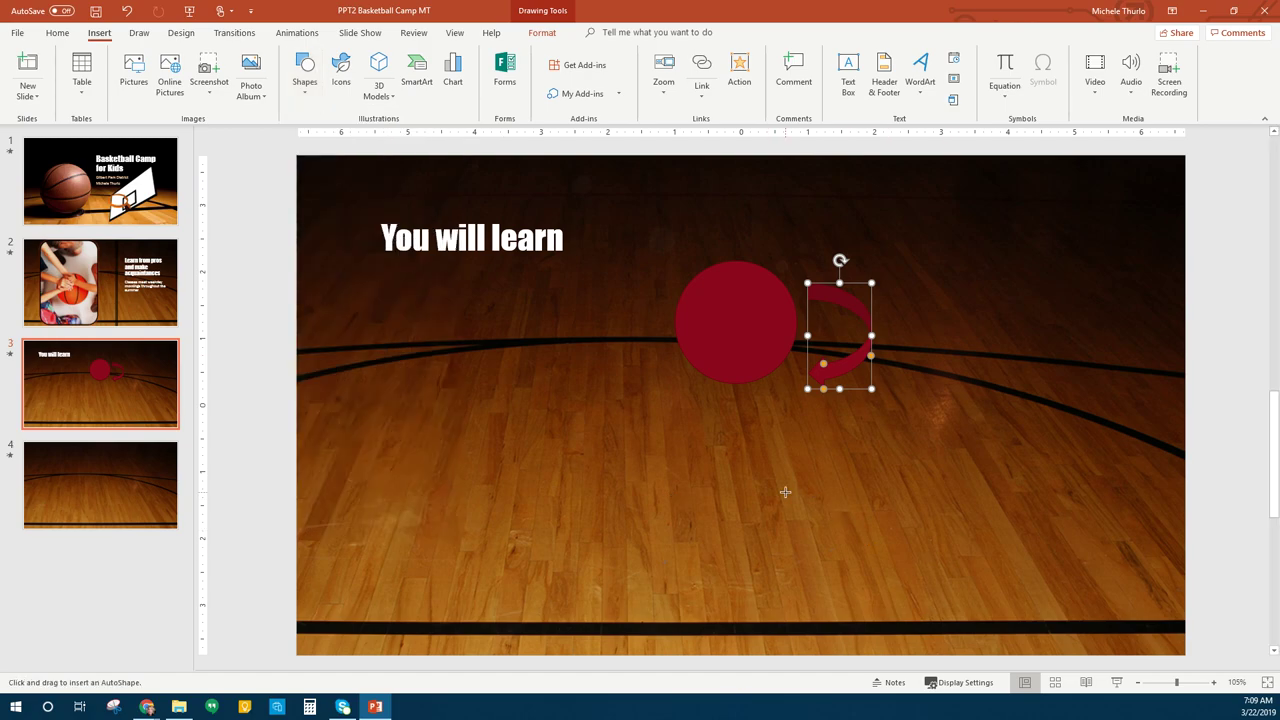
pyautogui.moveTo(776, 434); pyautogui.dragTo(950, 570)
pyautogui.moveTo(871, 549); pyautogui.dragTo(845, 528)
pyautogui.moveTo(920, 581); pyautogui.dragTo(897, 559)
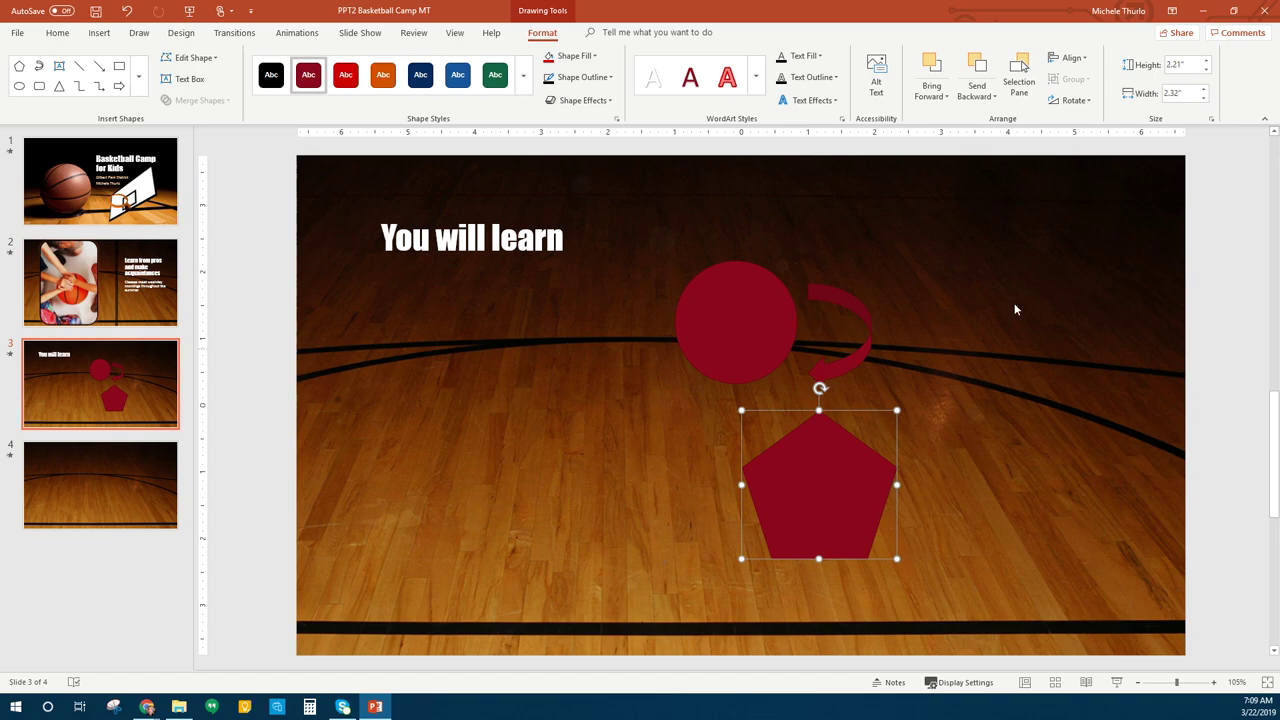
pyautogui.moveTo(798, 472); pyautogui.dragTo(798, 468)
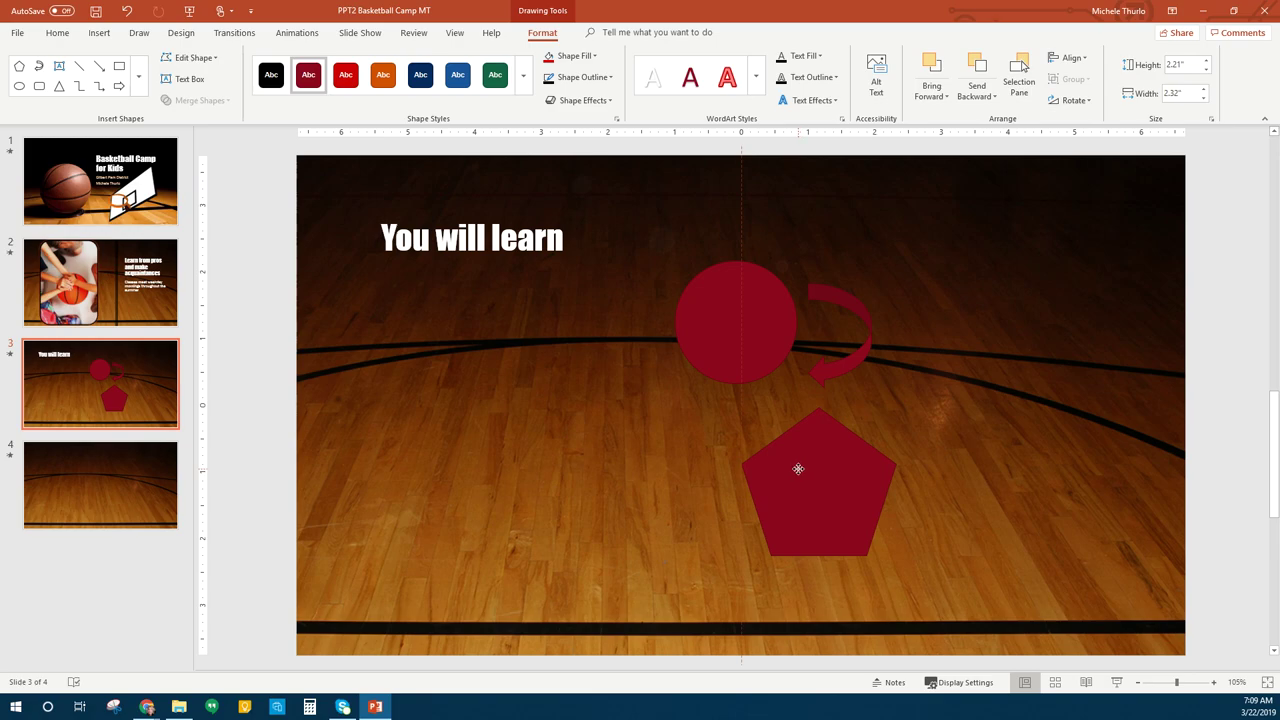
pyautogui.moveTo(798, 469); pyautogui.dragTo(798, 469)
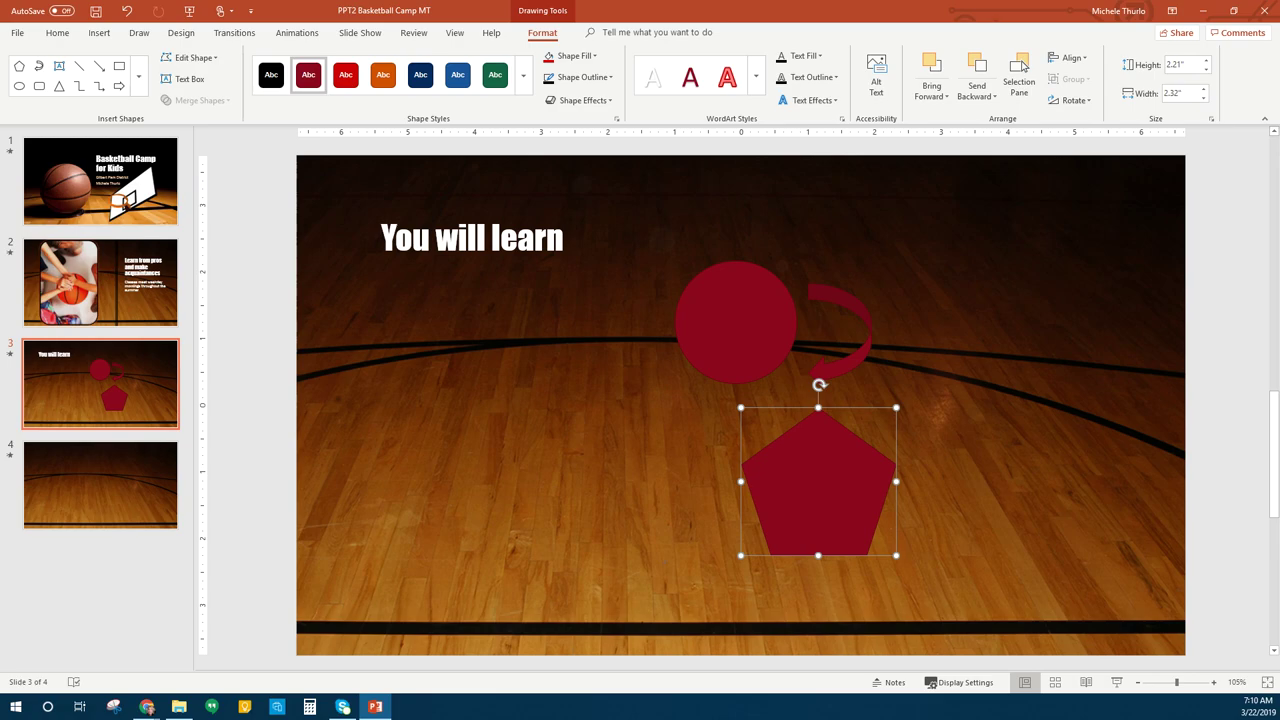
# - Apply the 'Light 1 Outline, Colored Fill - Black, Dark 1' shape style to the circle
pyautogui.click(750, 354)
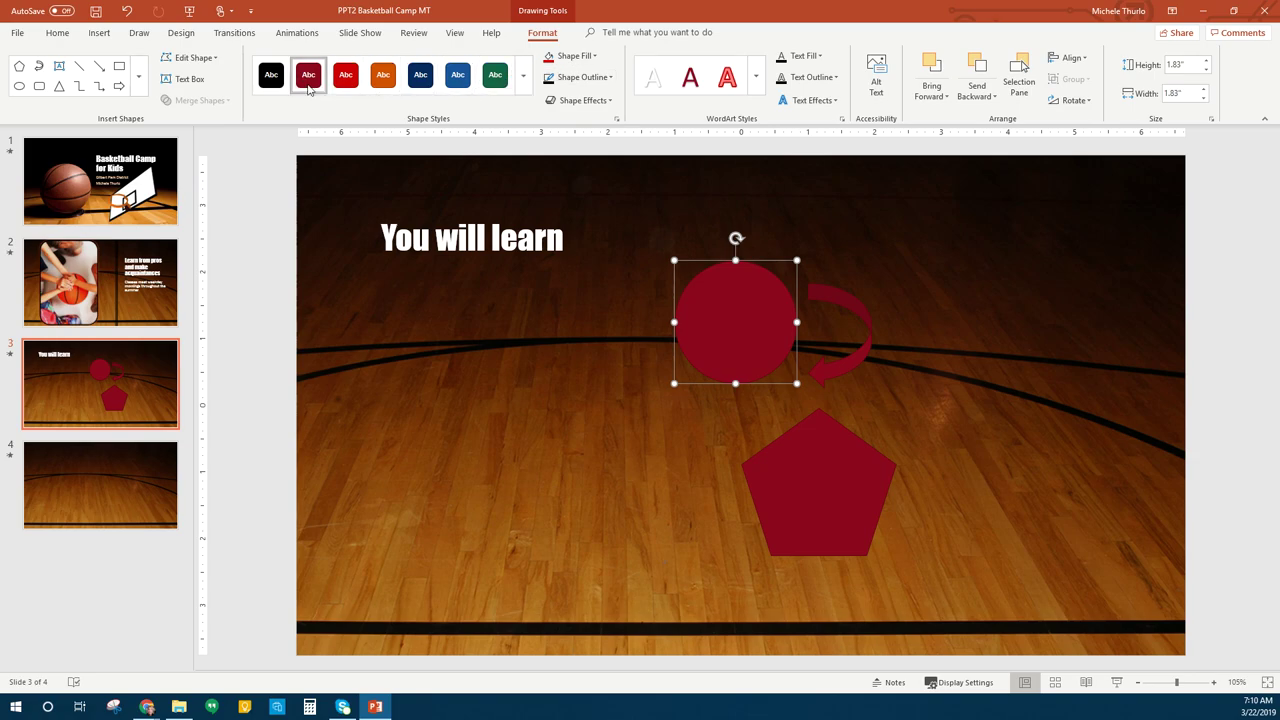
pyautogui.click(523, 79)
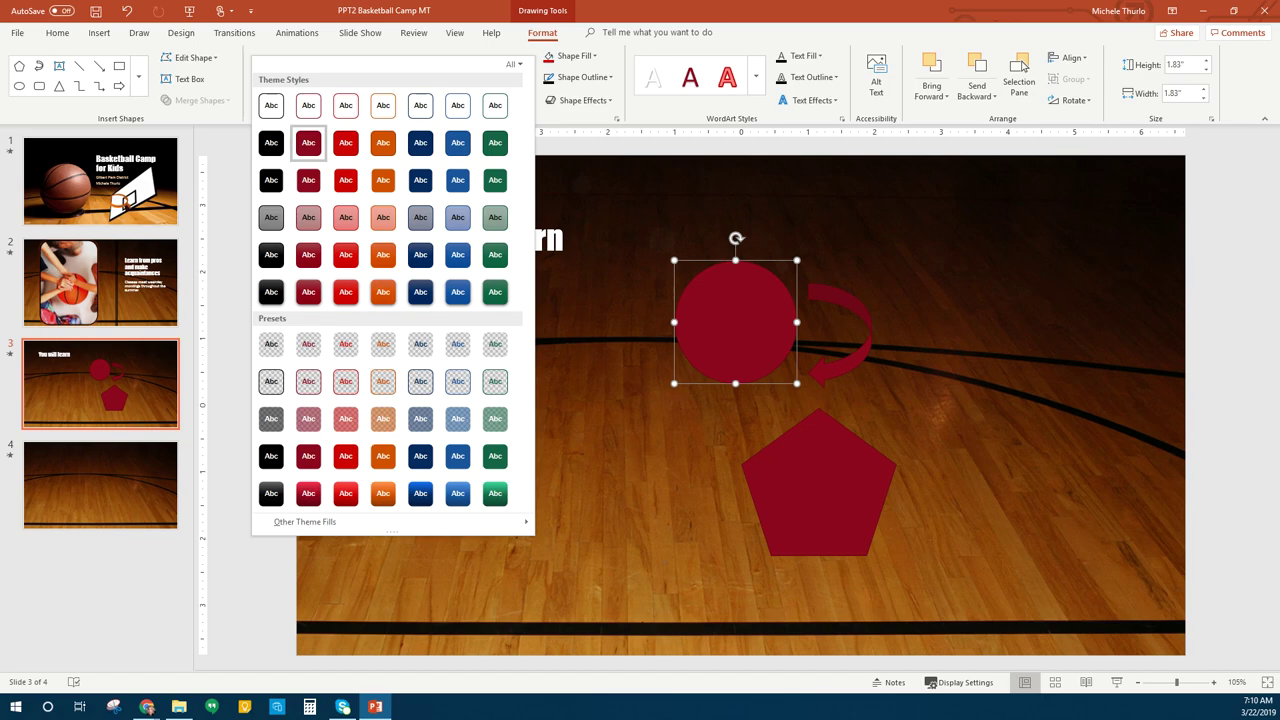
pyautogui.click(270, 182)
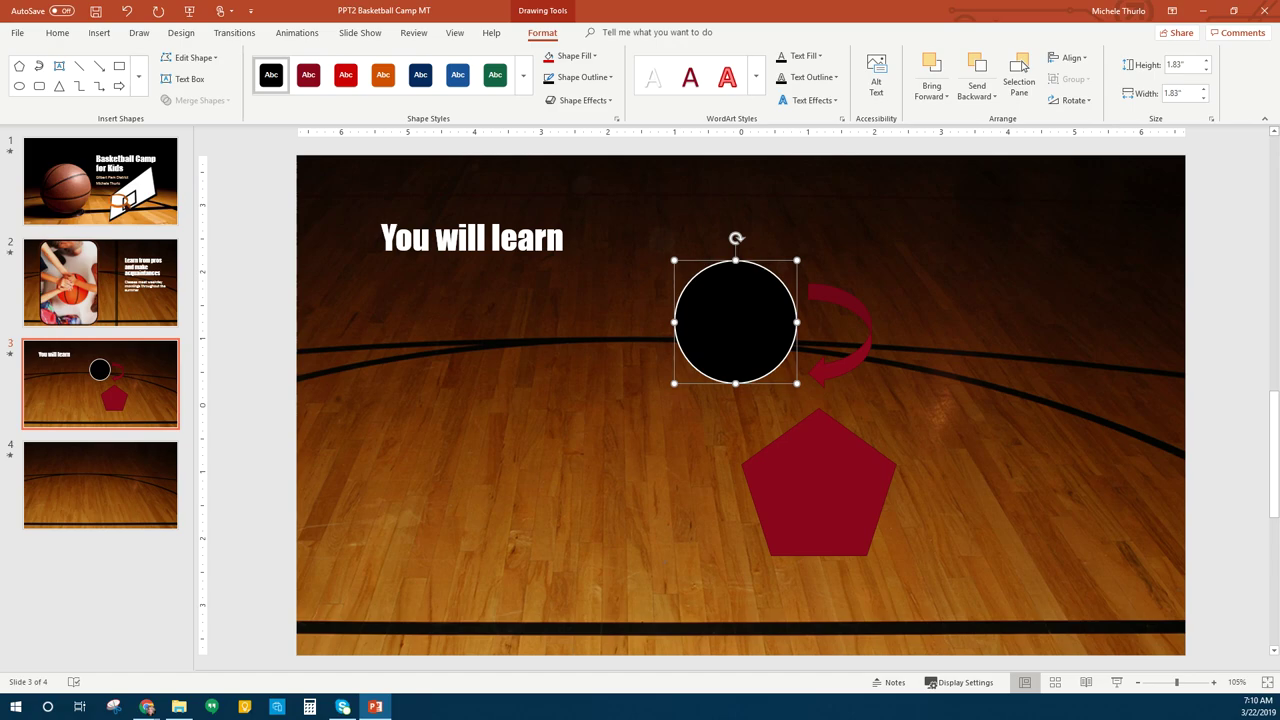
pyautogui.click(855, 352)
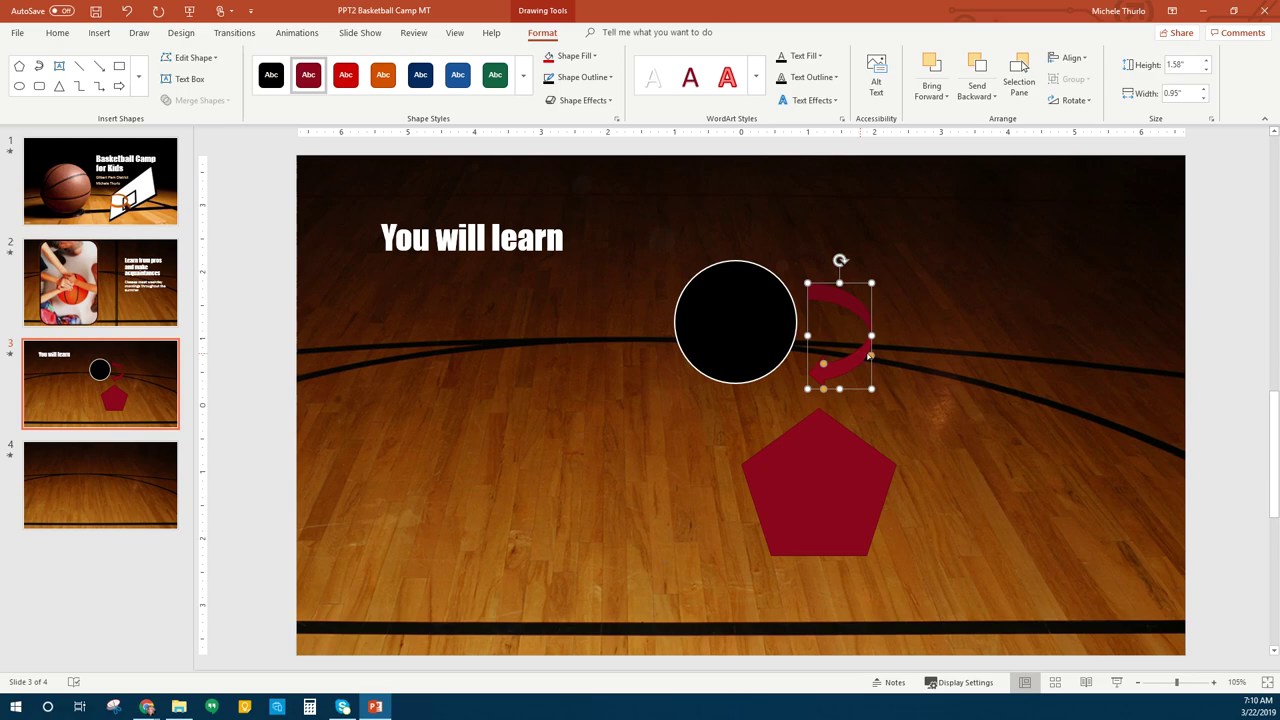
# - Give the curved arrow the 'Subtle Effect - Black, Dark 1' shape style
pyautogui.click(526, 92)
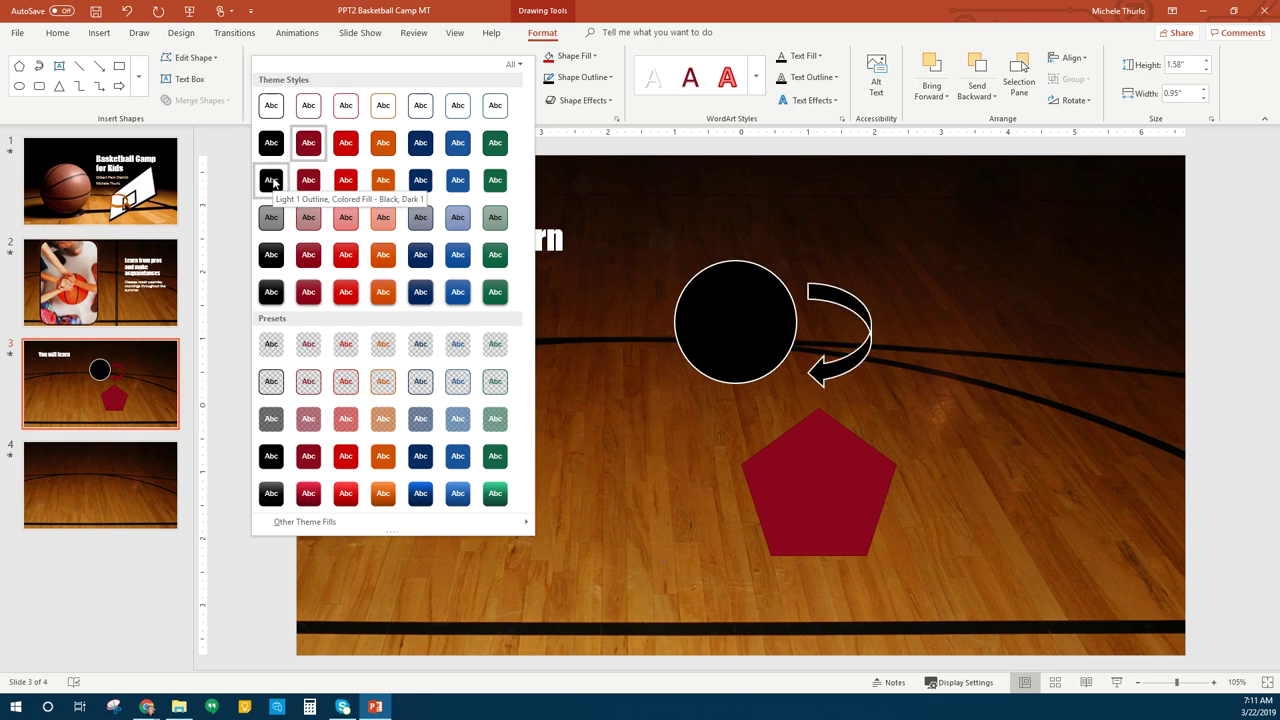
pyautogui.click(271, 180)
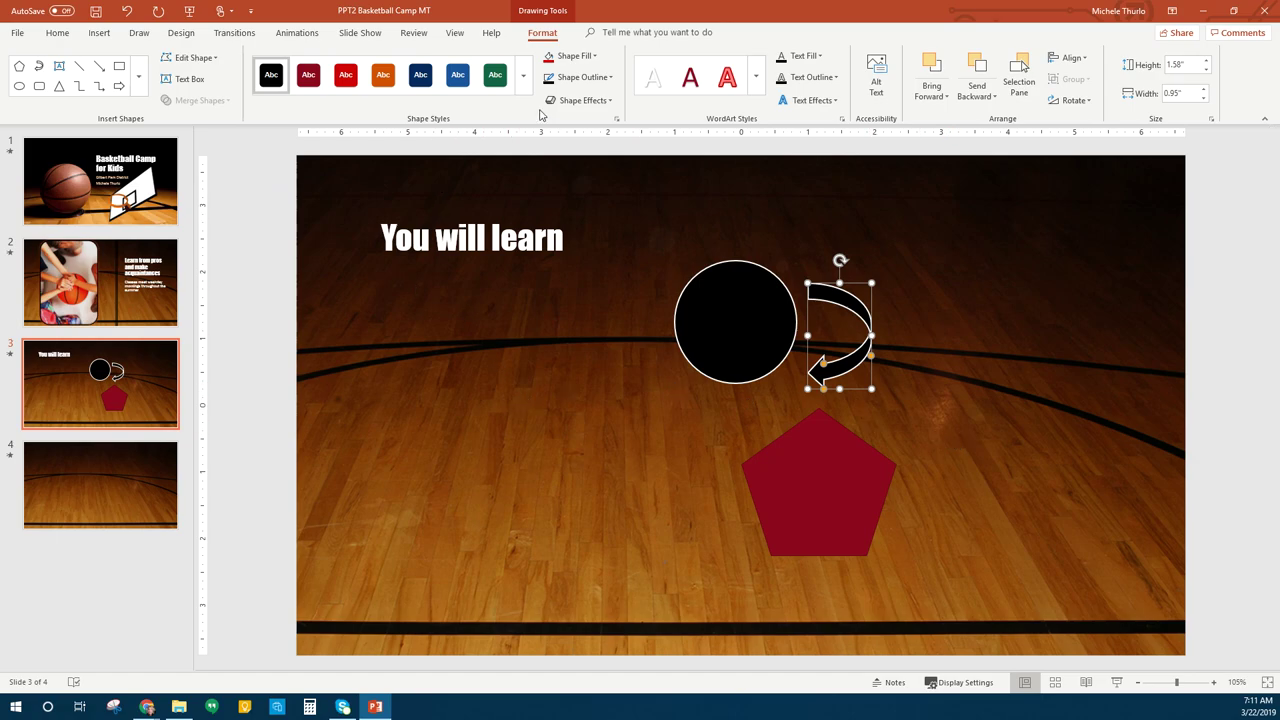
pyautogui.click(495, 75)
pyautogui.click(525, 82)
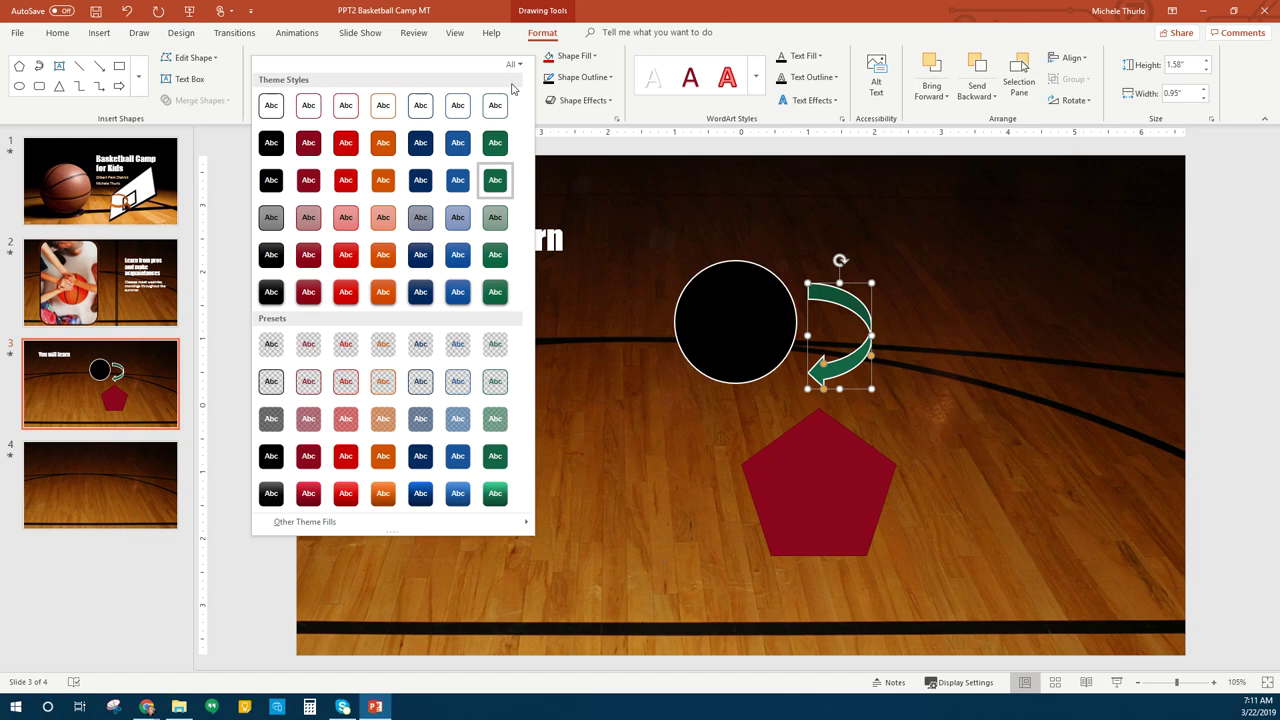
pyautogui.click(271, 219)
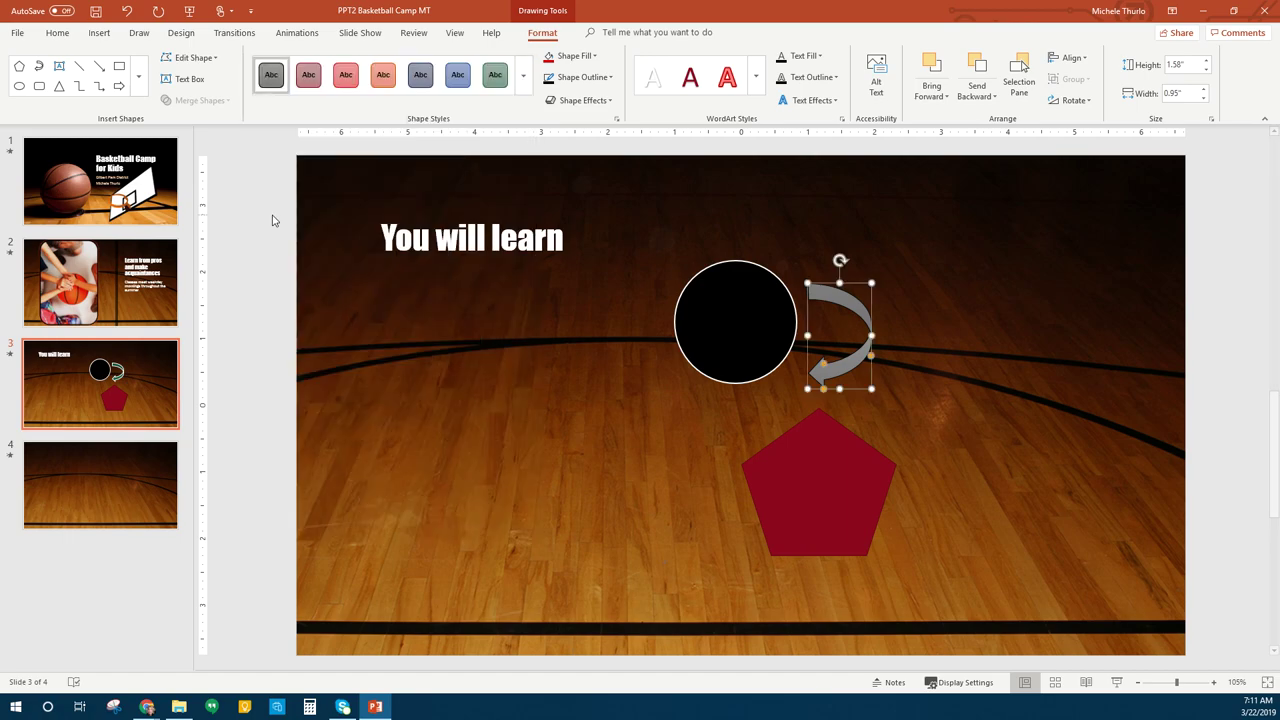
# - Apply the same 'Subtle Effect - Black, Dark 1' style to the pentagon
pyautogui.click(786, 517)
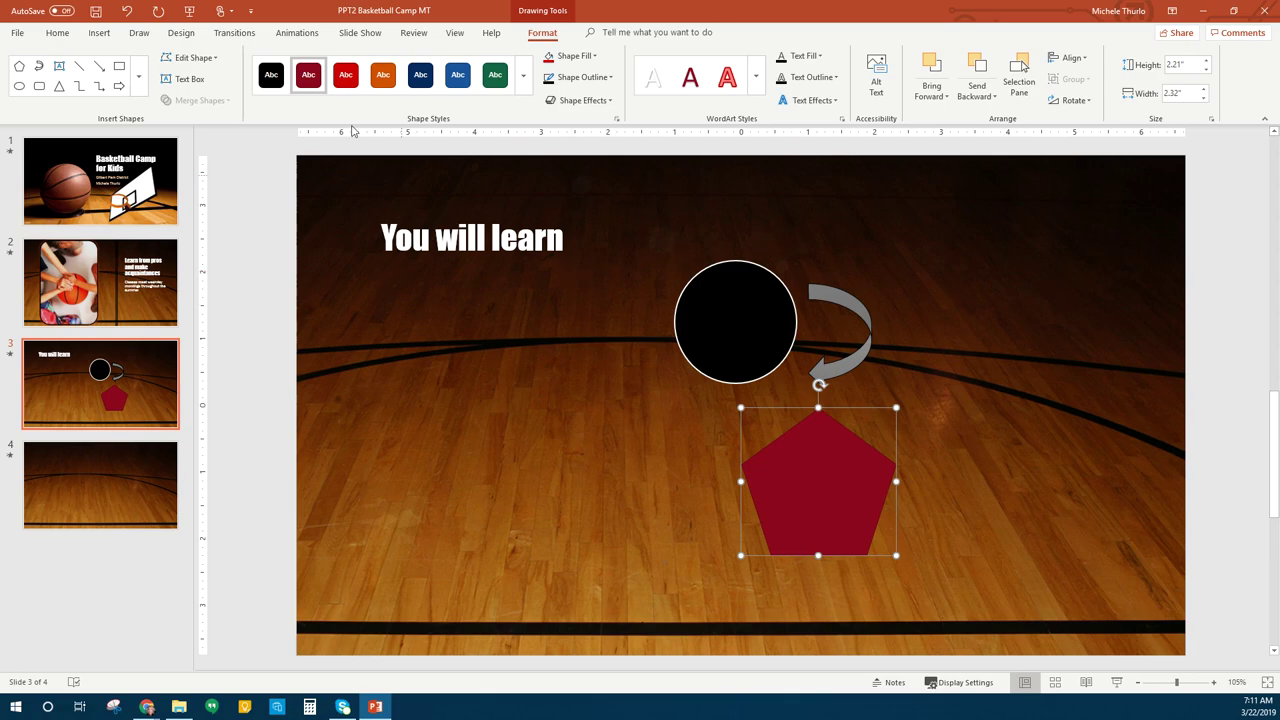
pyautogui.click(522, 76)
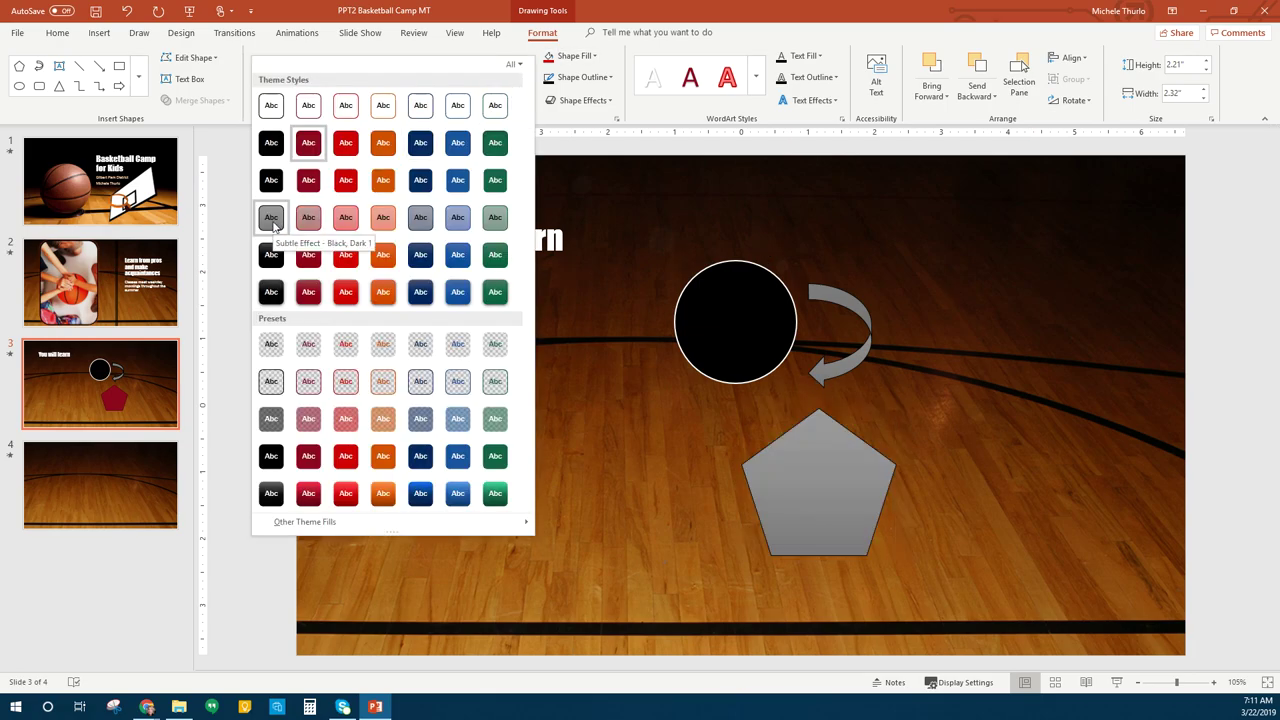
pyautogui.click(272, 220)
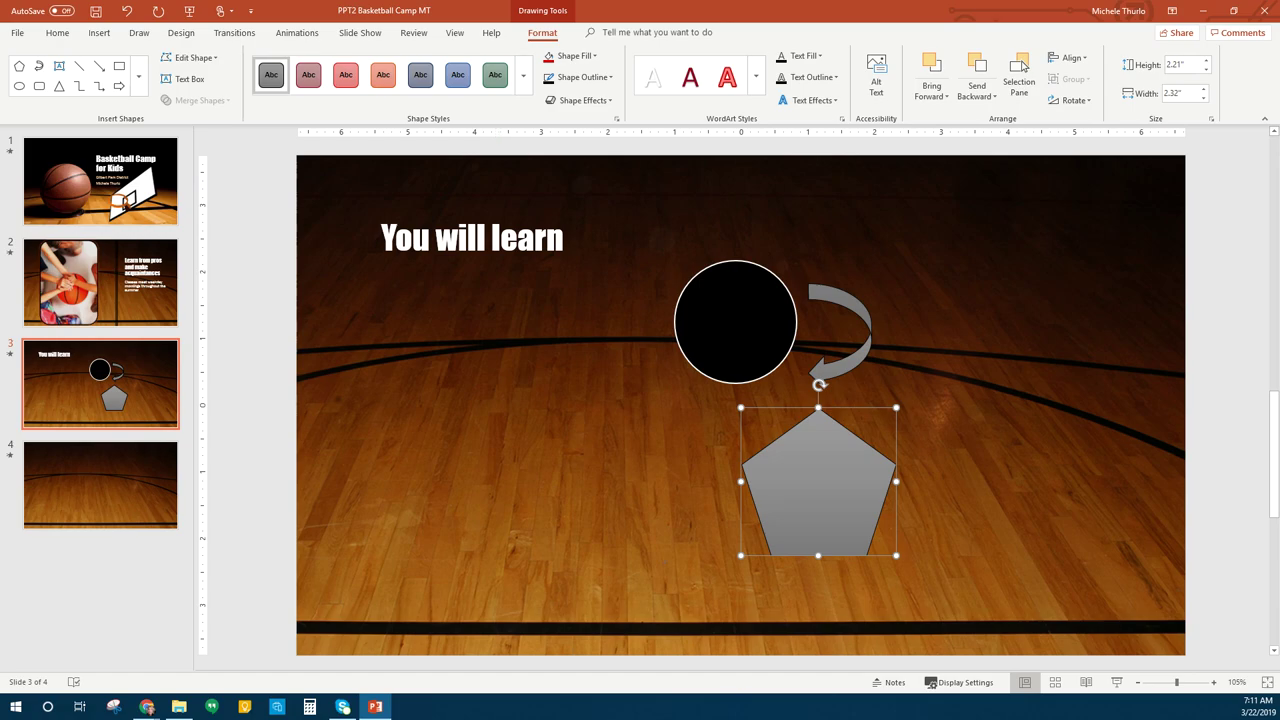
pyautogui.click(744, 335)
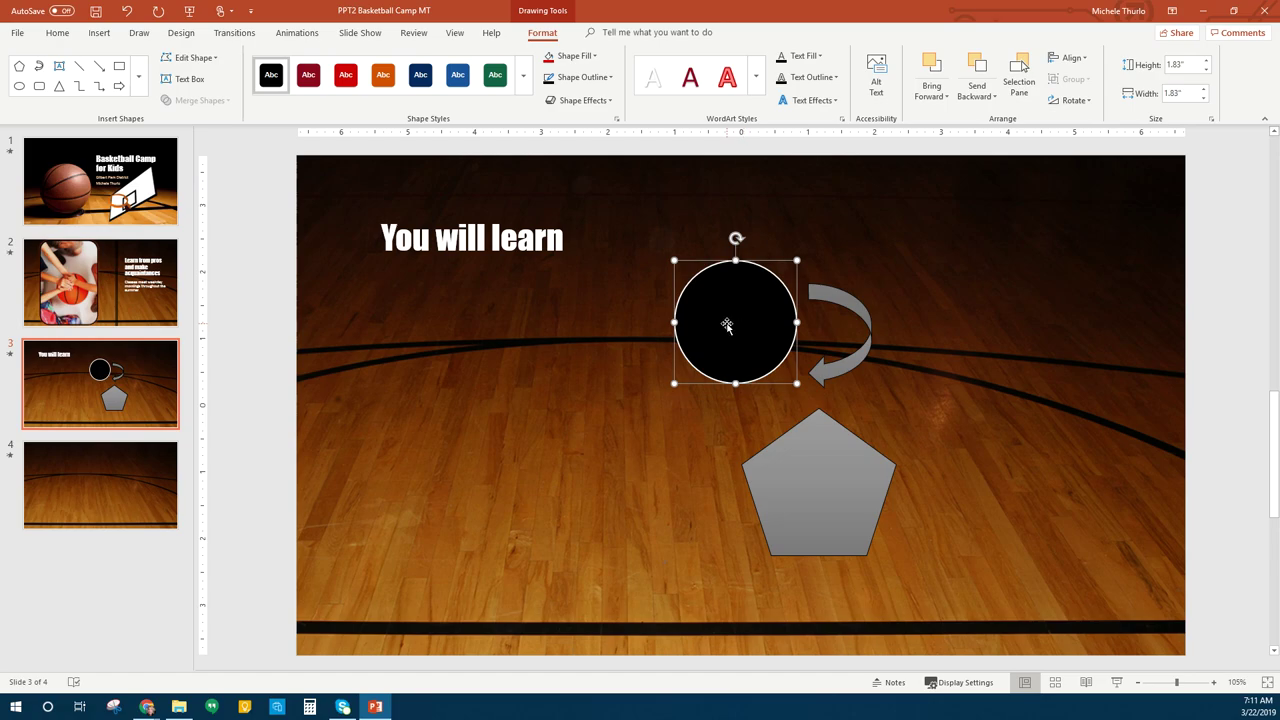
# - Type 'Ball handling skills' inside the circle
pyautogui.click(727, 325)
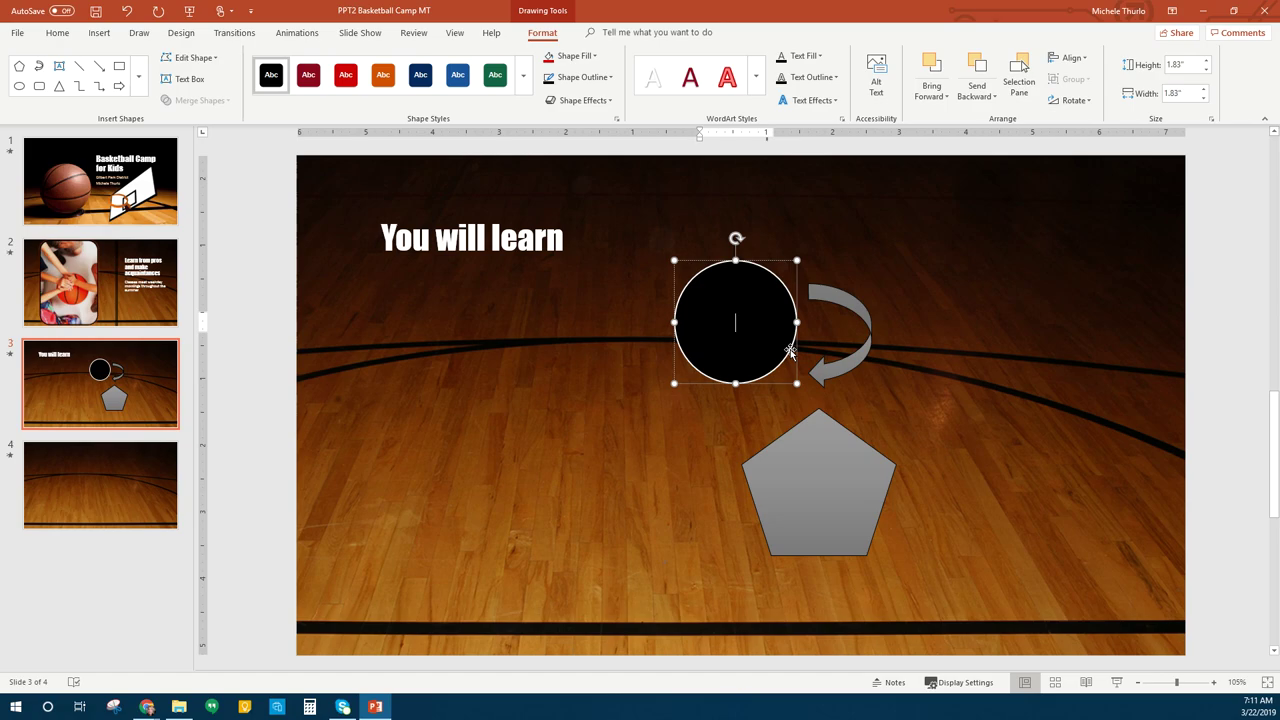
pyautogui.write('Ball handlin')
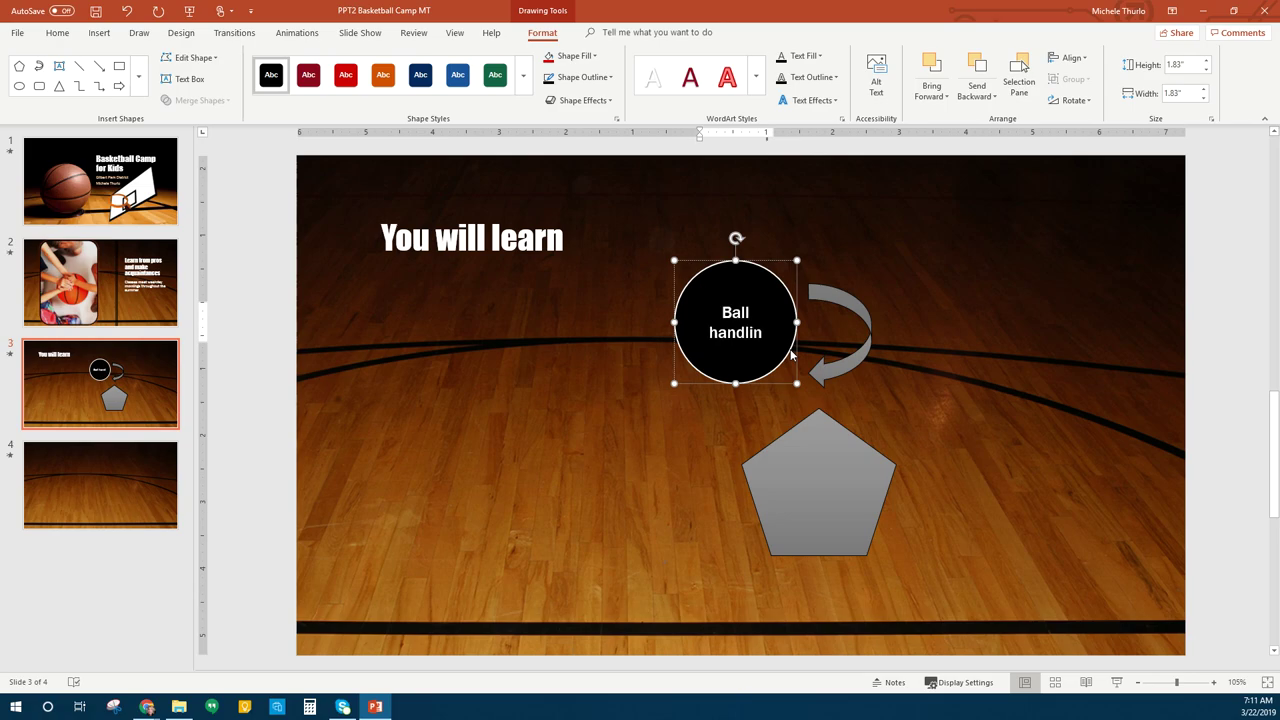
pyautogui.write('g skills')
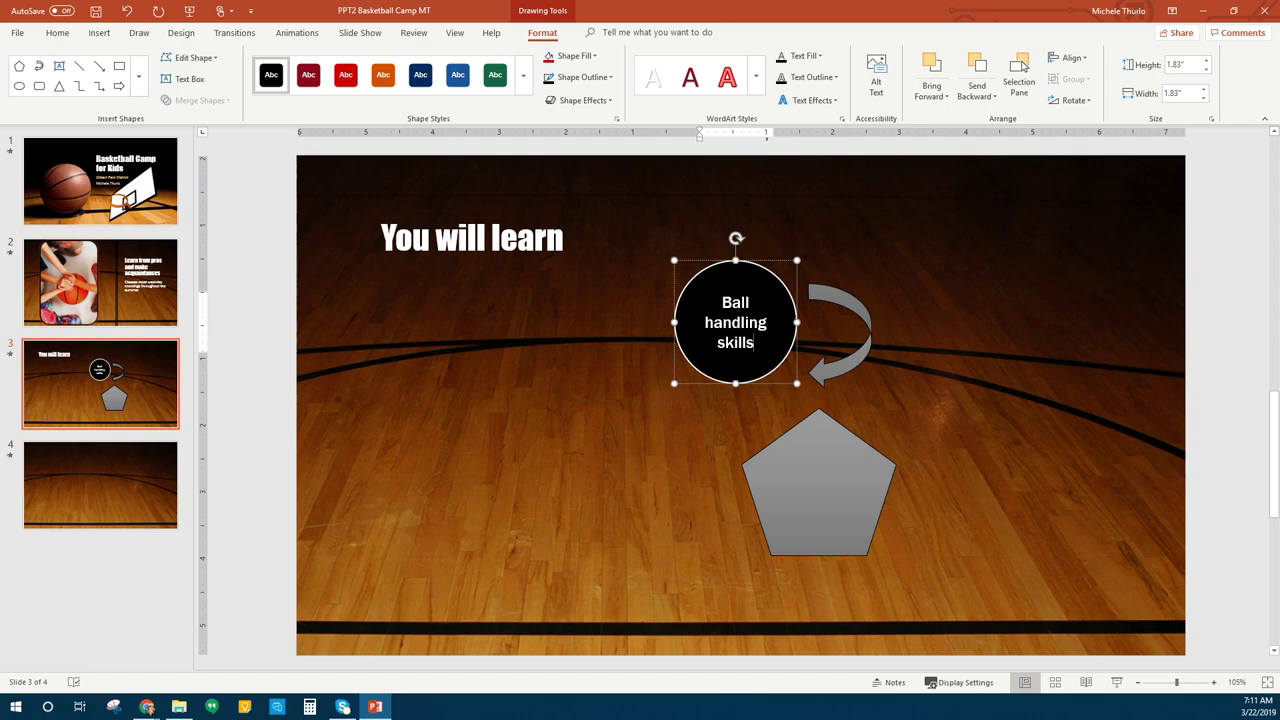
# - Label the pentagon 'Offensive moves', then select the circle's text
pyautogui.click(842, 516)
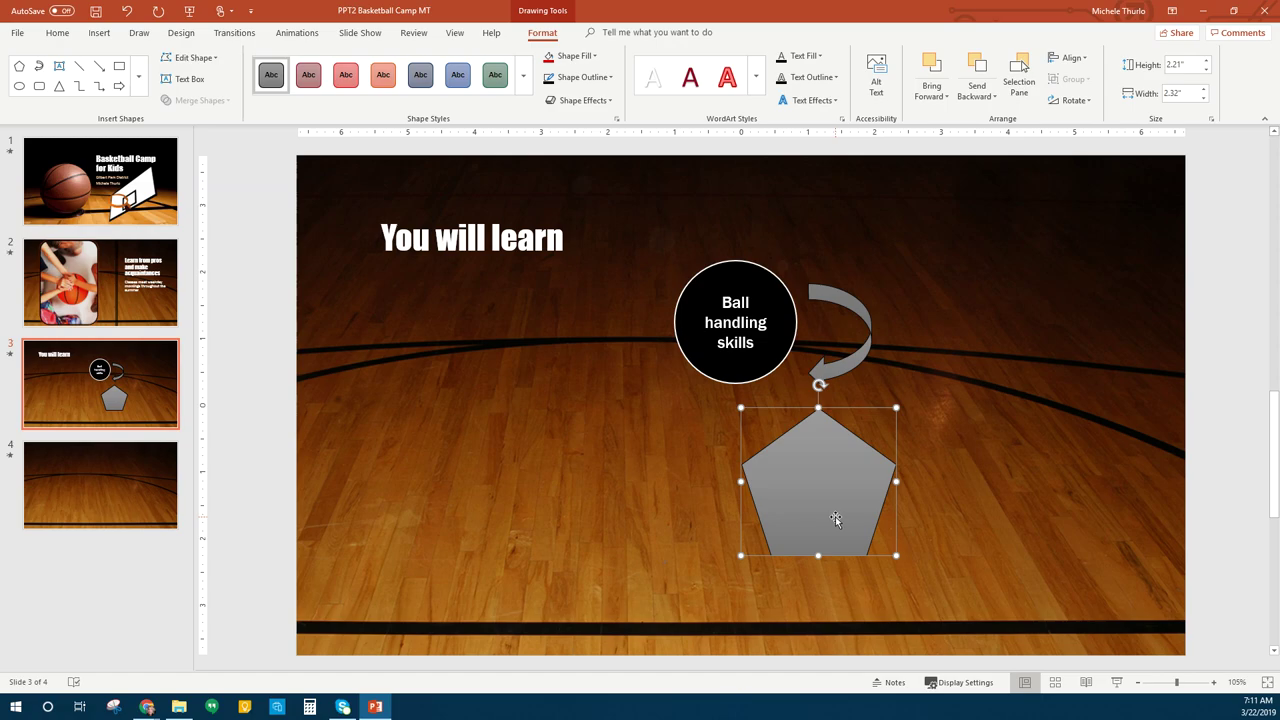
pyautogui.click(835, 518)
pyautogui.write('O')
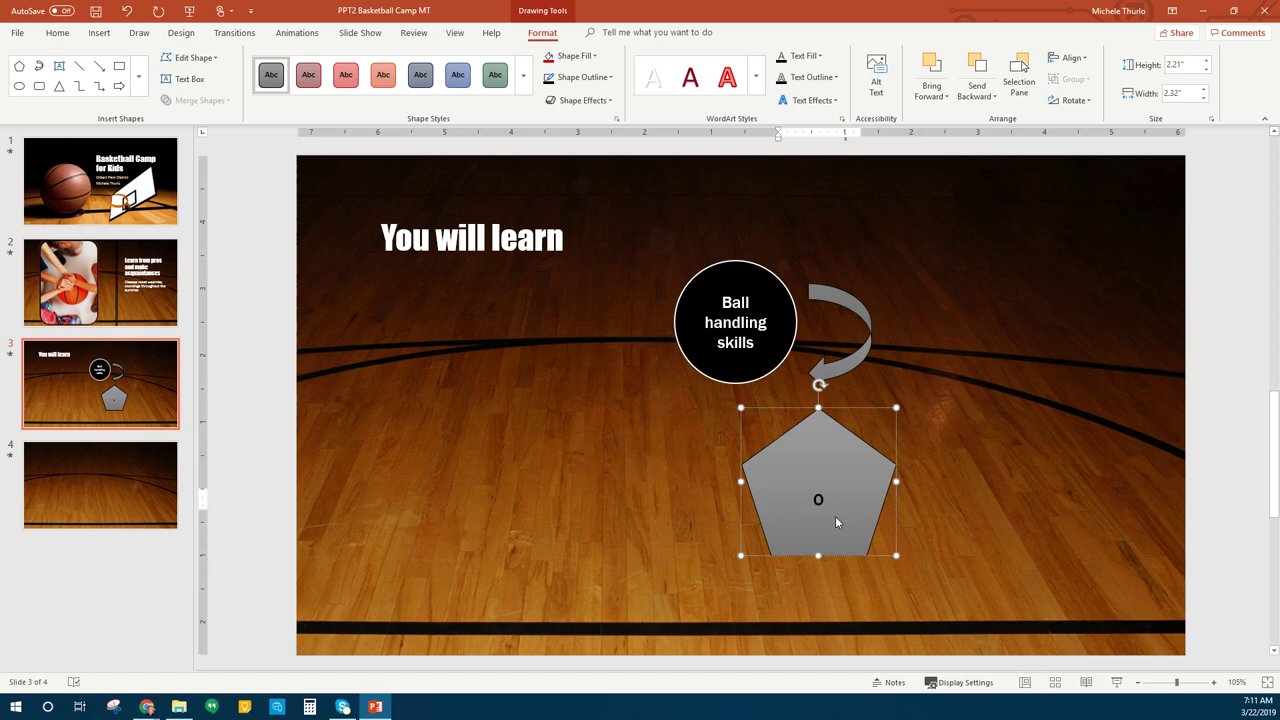
pyautogui.write('ffensive moves')
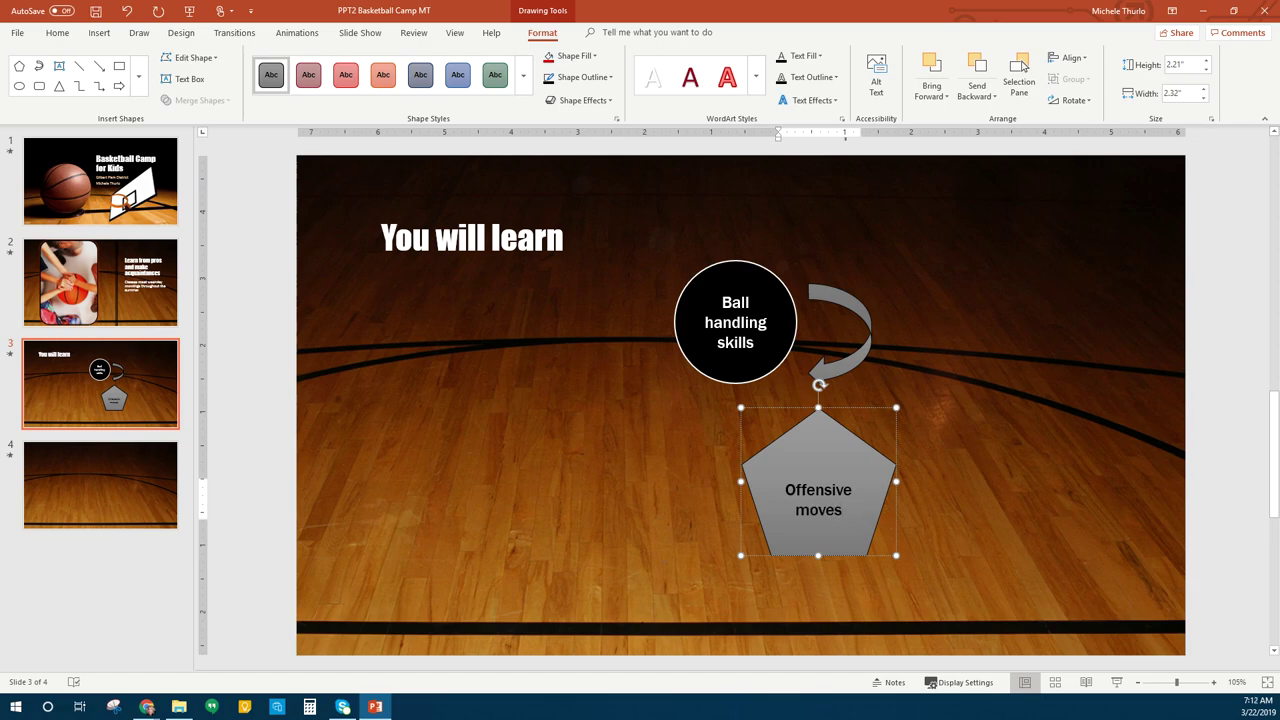
pyautogui.click(751, 344)
pyautogui.moveTo(751, 344); pyautogui.dragTo(699, 298)
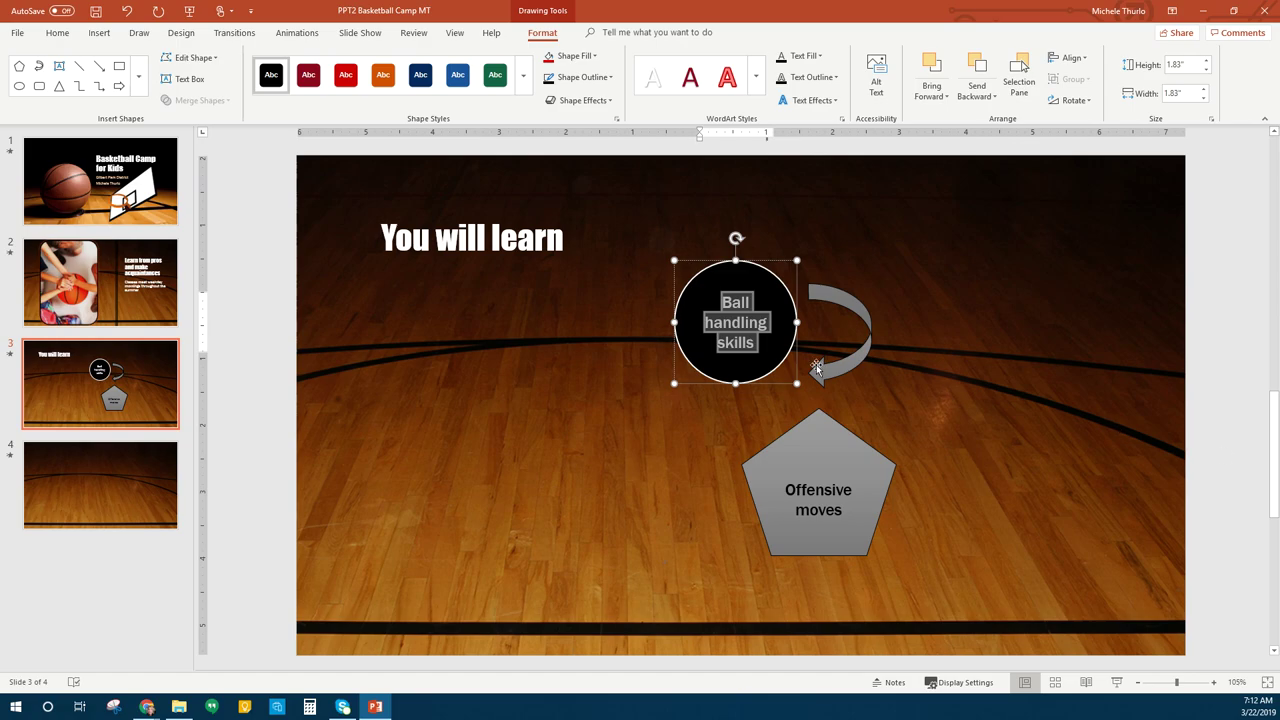
# - Format the circle's label as bold orange Century Schoolbook
pyautogui.click(62, 34)
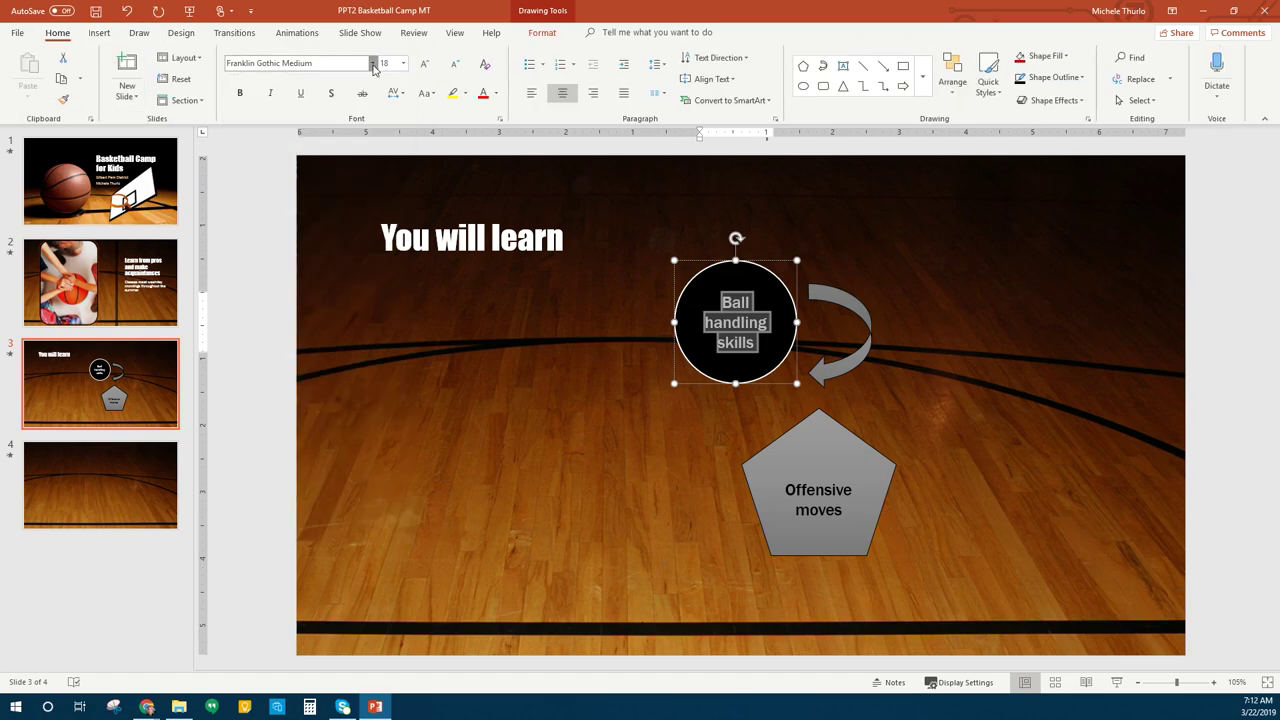
pyautogui.click(373, 63)
pyautogui.scroll(-20, 362, 283)
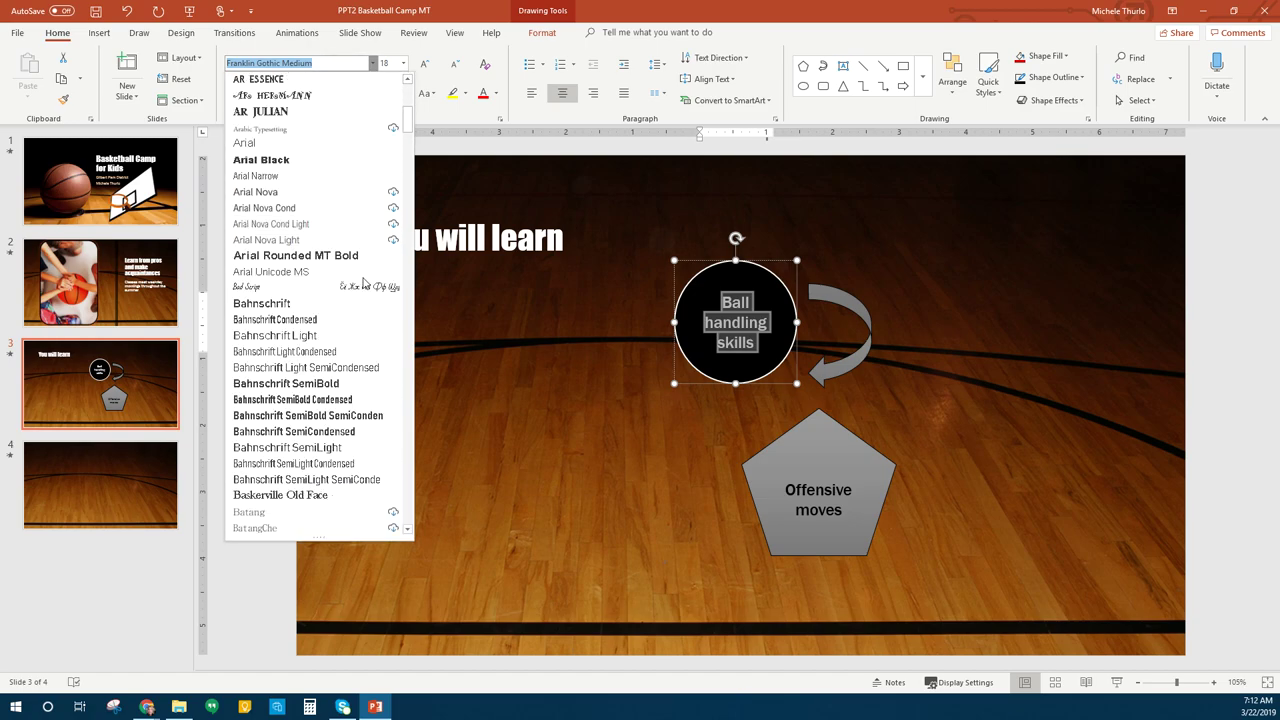
pyautogui.scroll(-6, 363, 285)
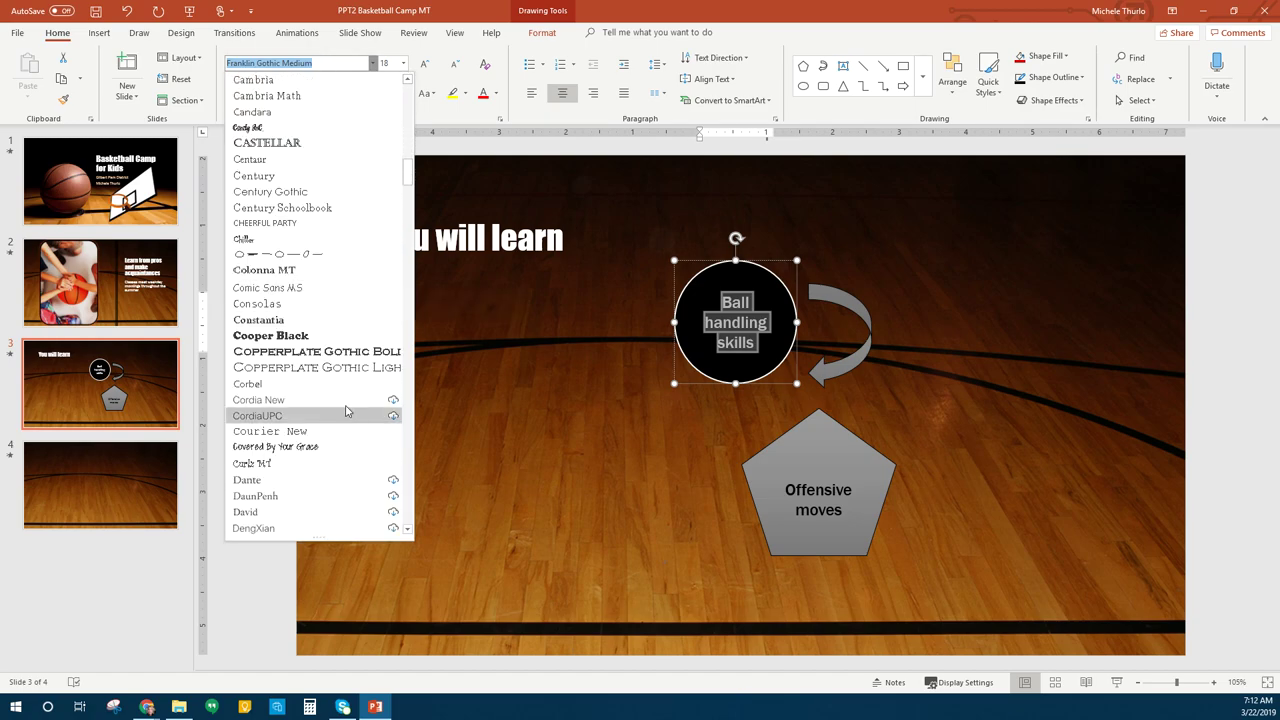
pyautogui.click(305, 208)
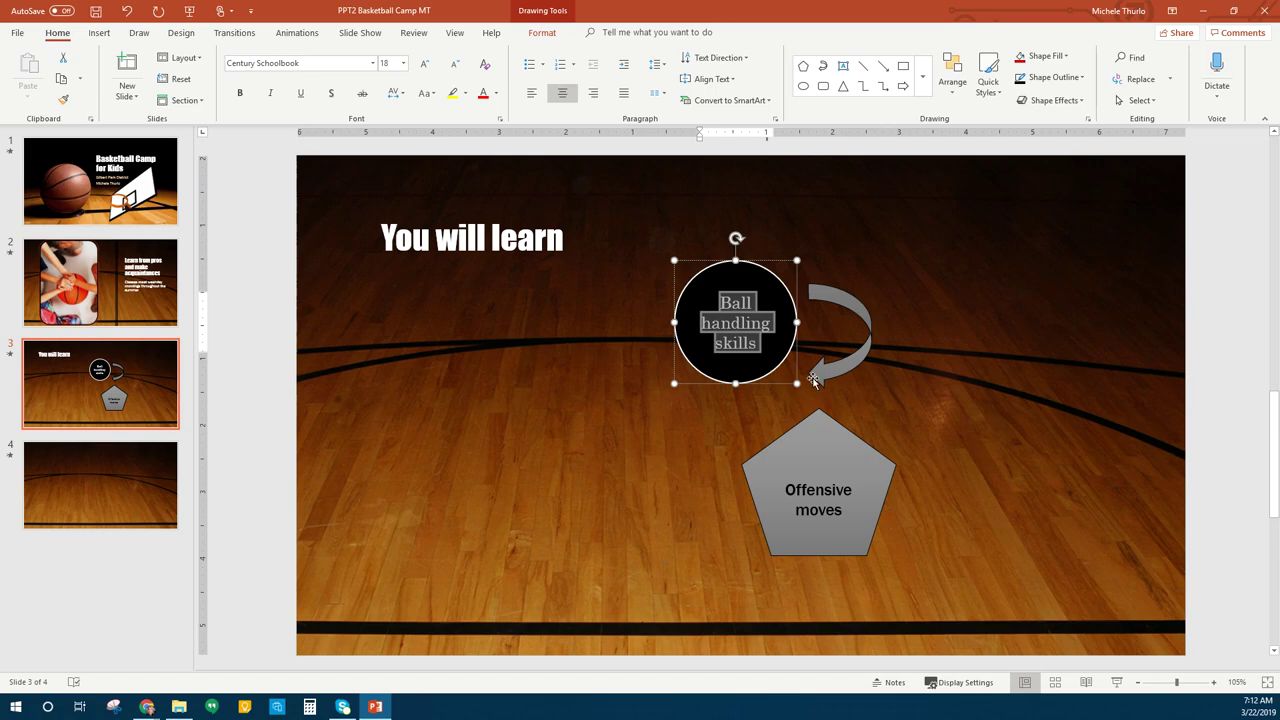
pyautogui.click(240, 97)
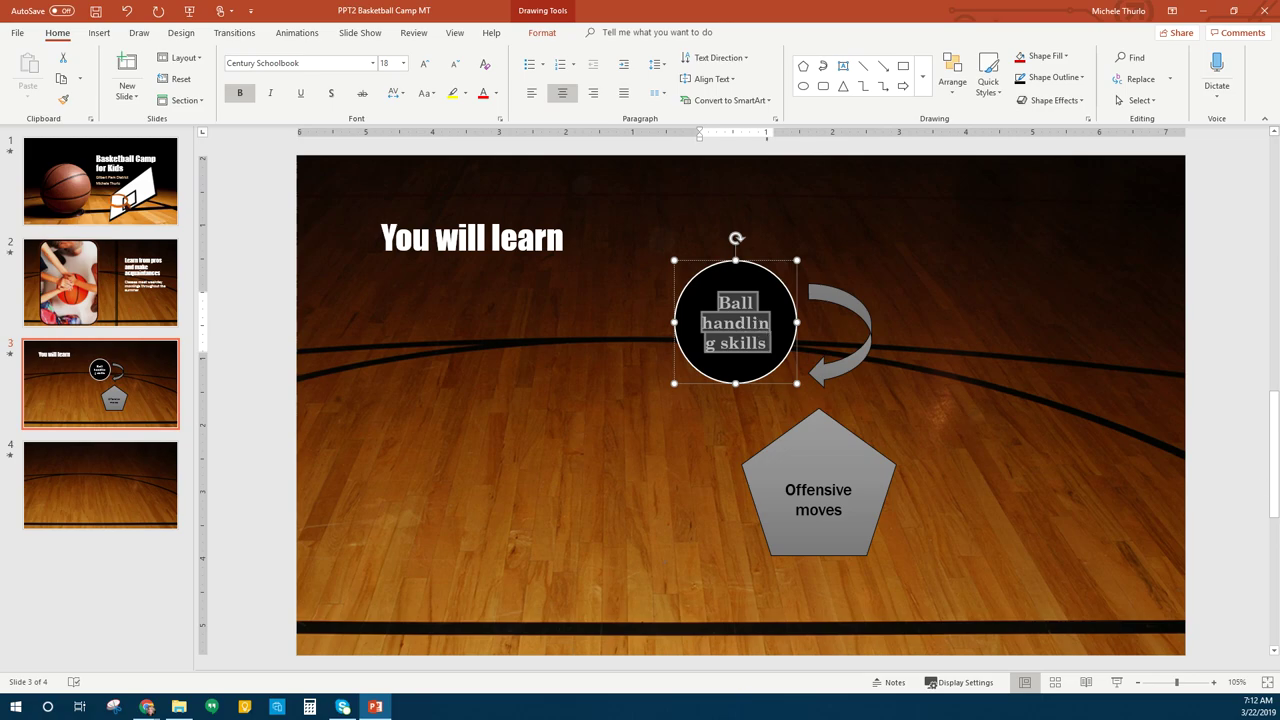
pyautogui.click(496, 95)
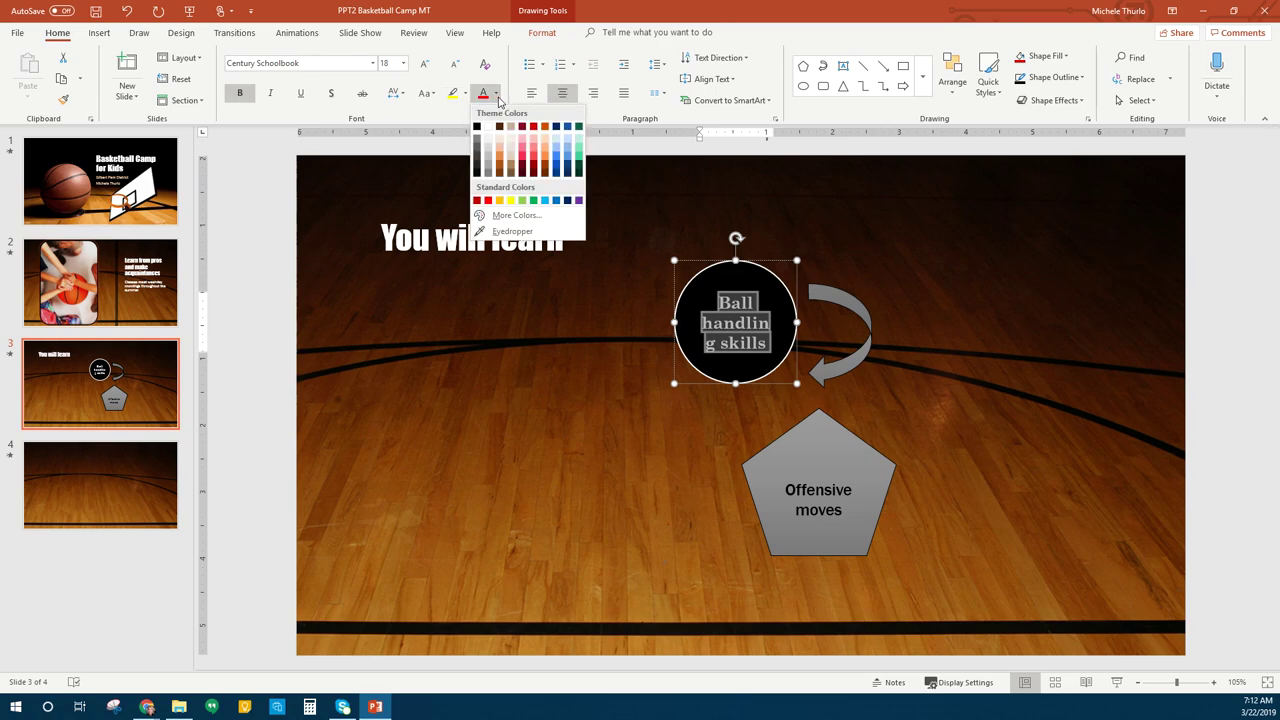
pyautogui.click(546, 128)
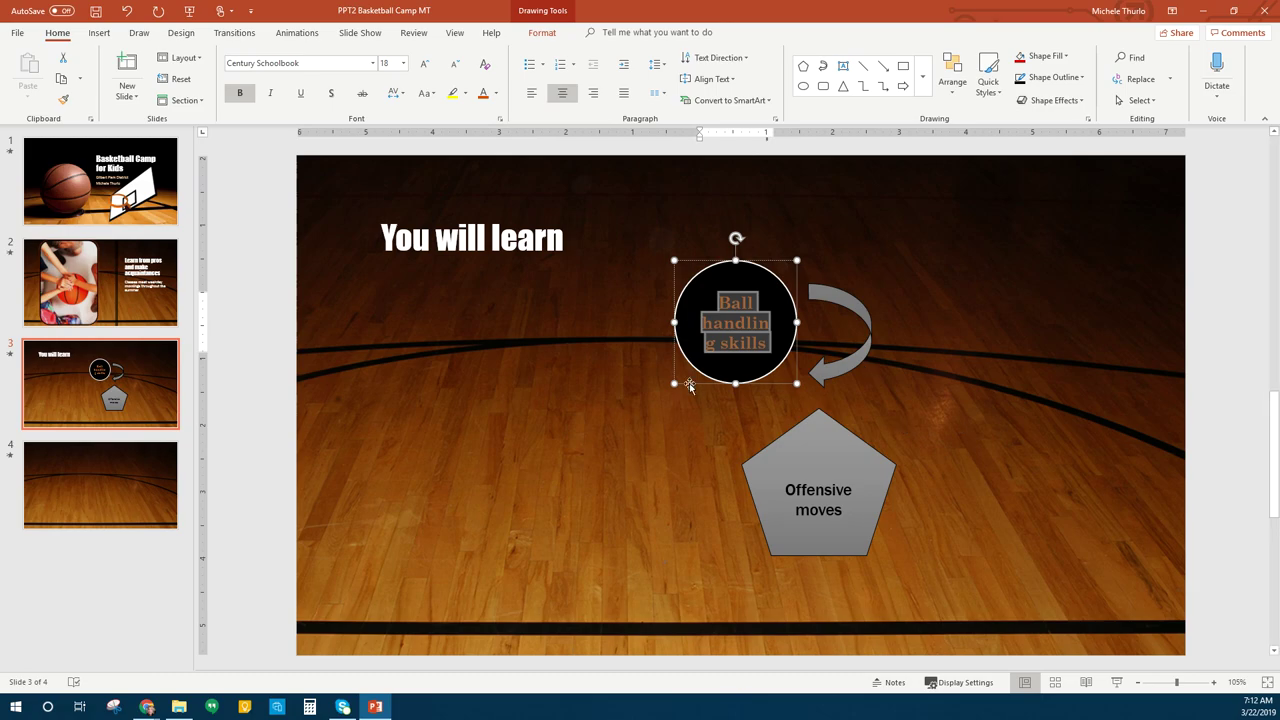
# - Enlarge the circle and copy its text formatting onto 'Offensive moves' with Format Painter
pyautogui.moveTo(675, 385); pyautogui.dragTo(663, 386)
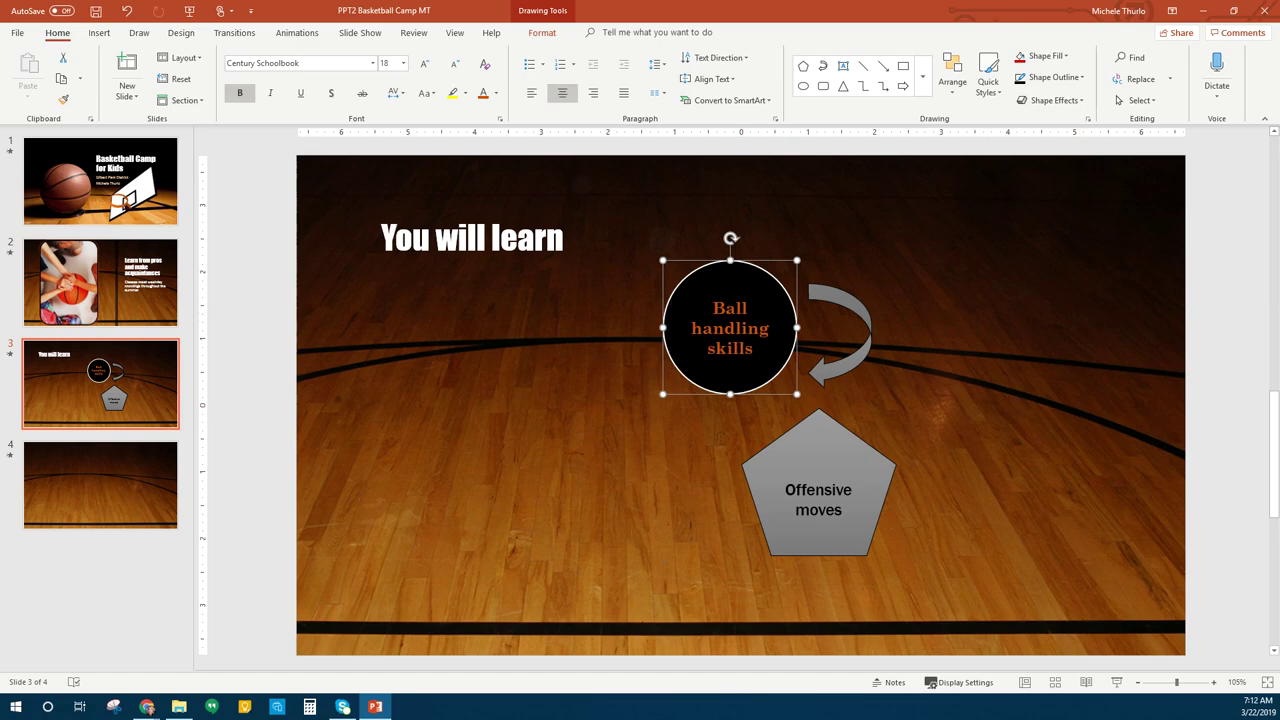
pyautogui.tripleClick(754, 353)
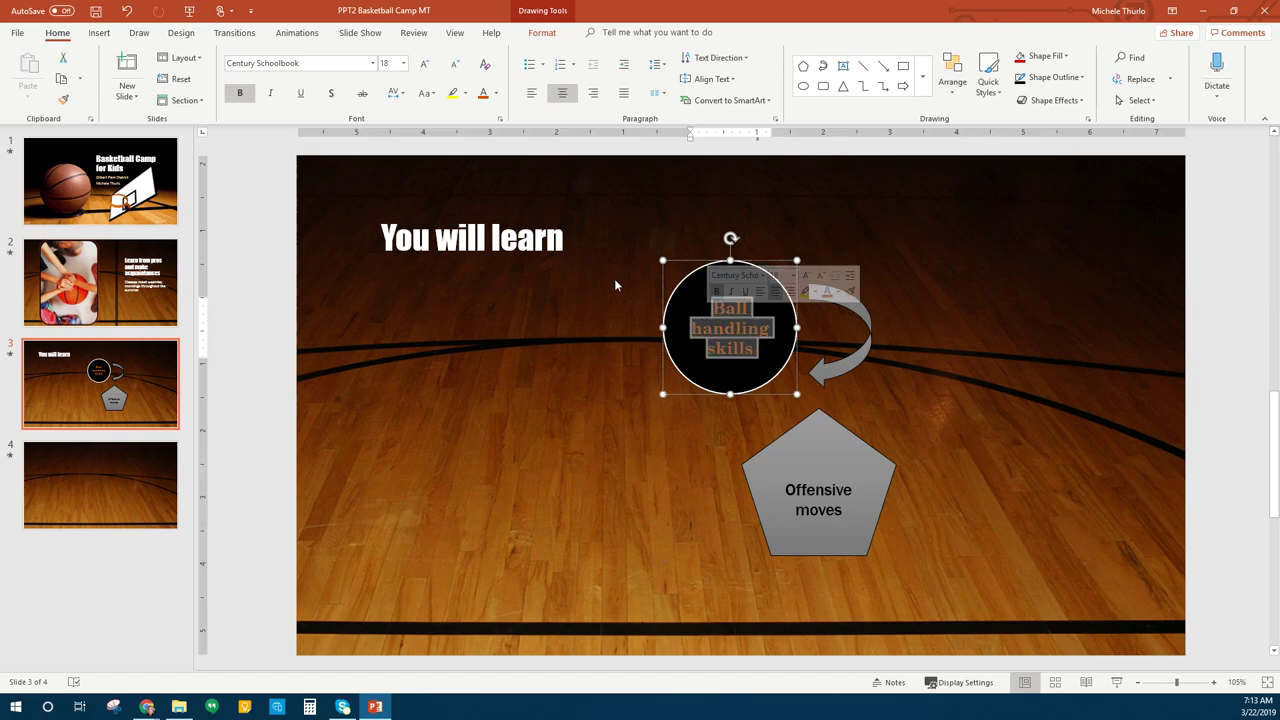
pyautogui.click(62, 101)
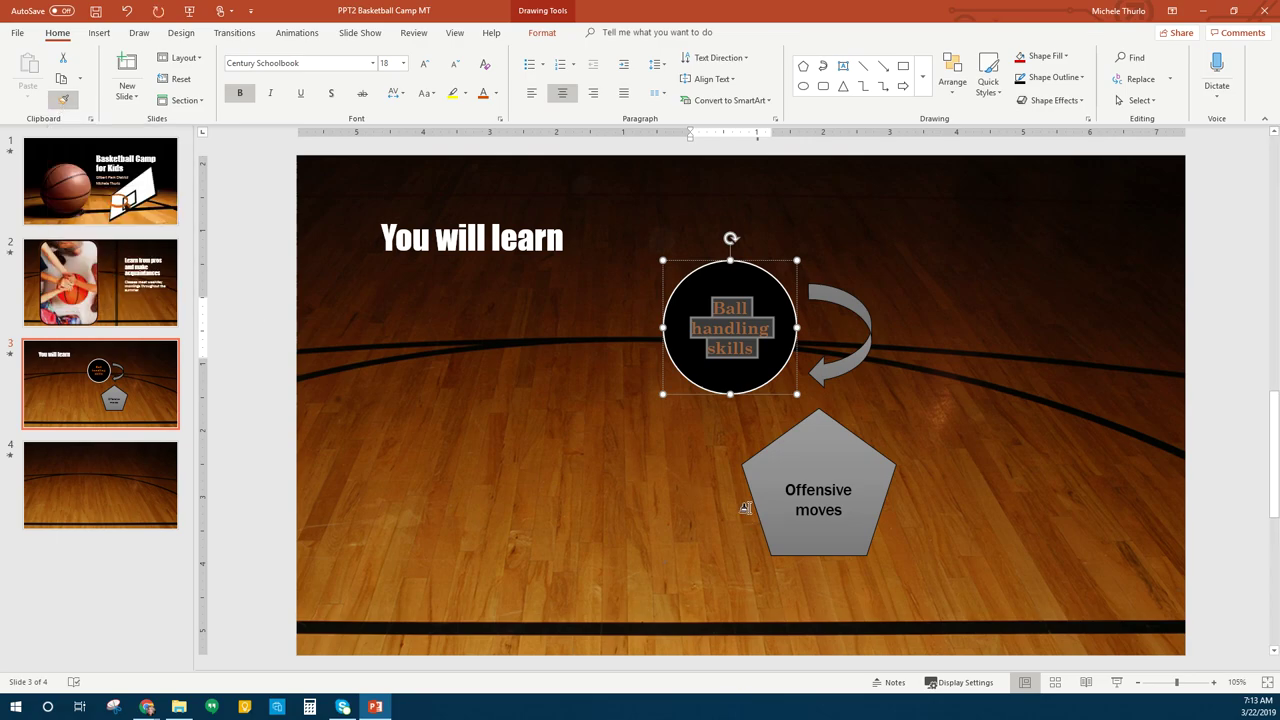
pyautogui.click(838, 512)
pyautogui.moveTo(838, 512); pyautogui.dragTo(778, 486)
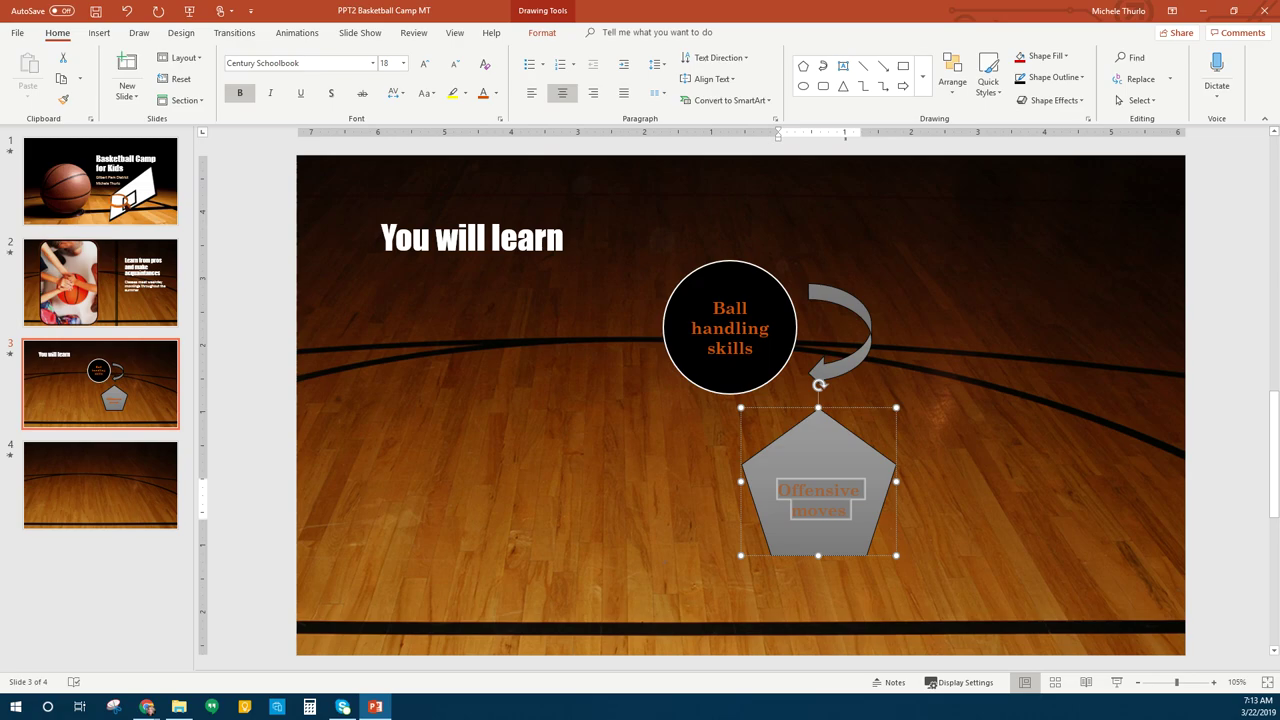
# - Copy the 'Offensive moves' pentagon
pyautogui.click(968, 505)
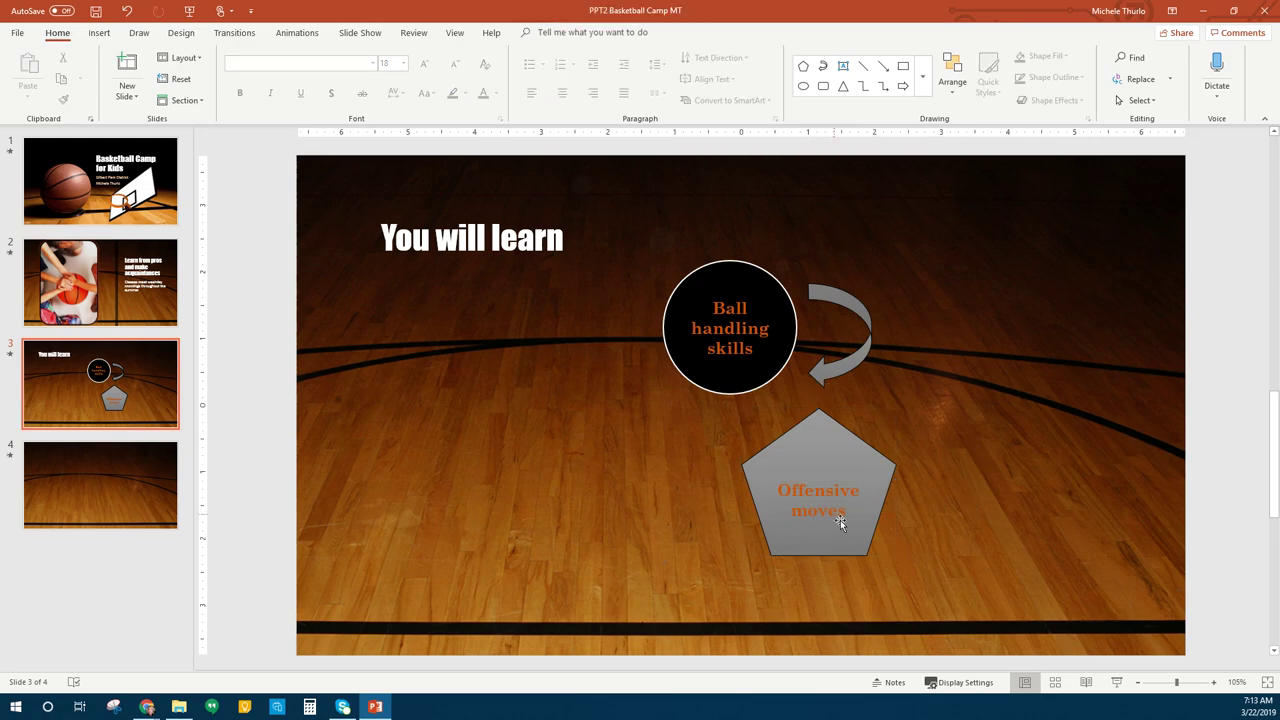
pyautogui.click(830, 537)
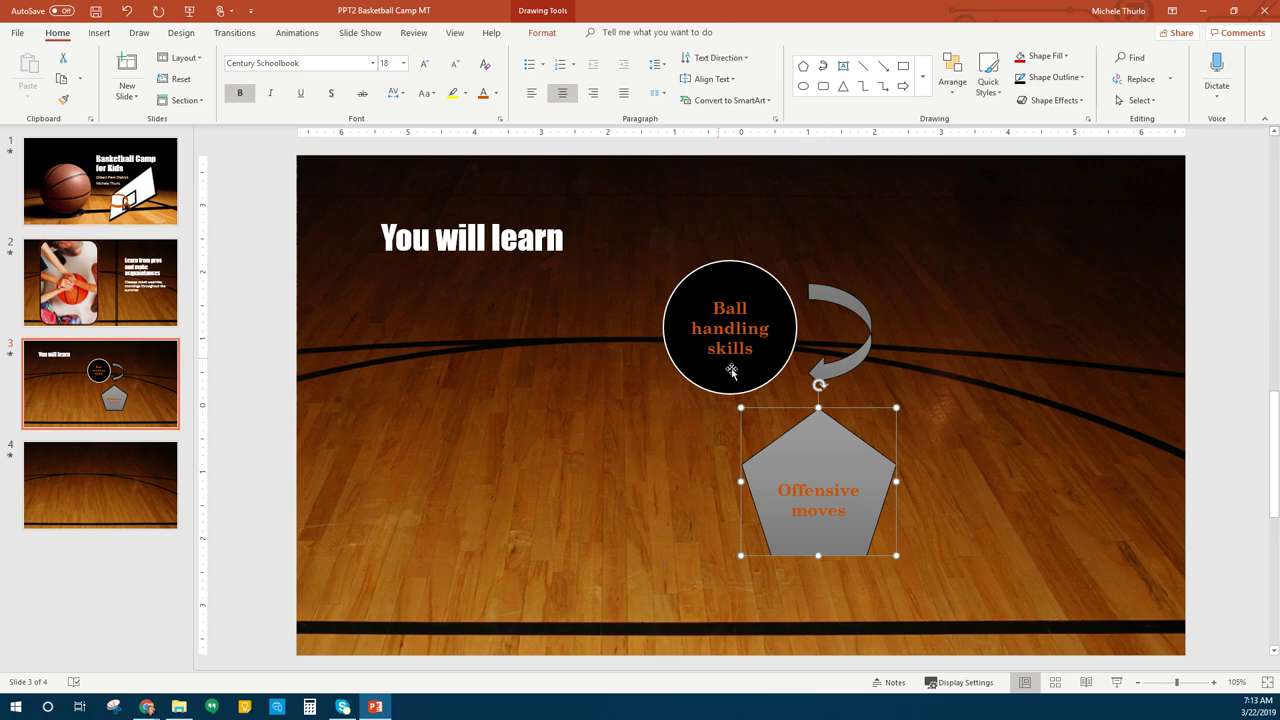
pyautogui.rightClick(857, 477)
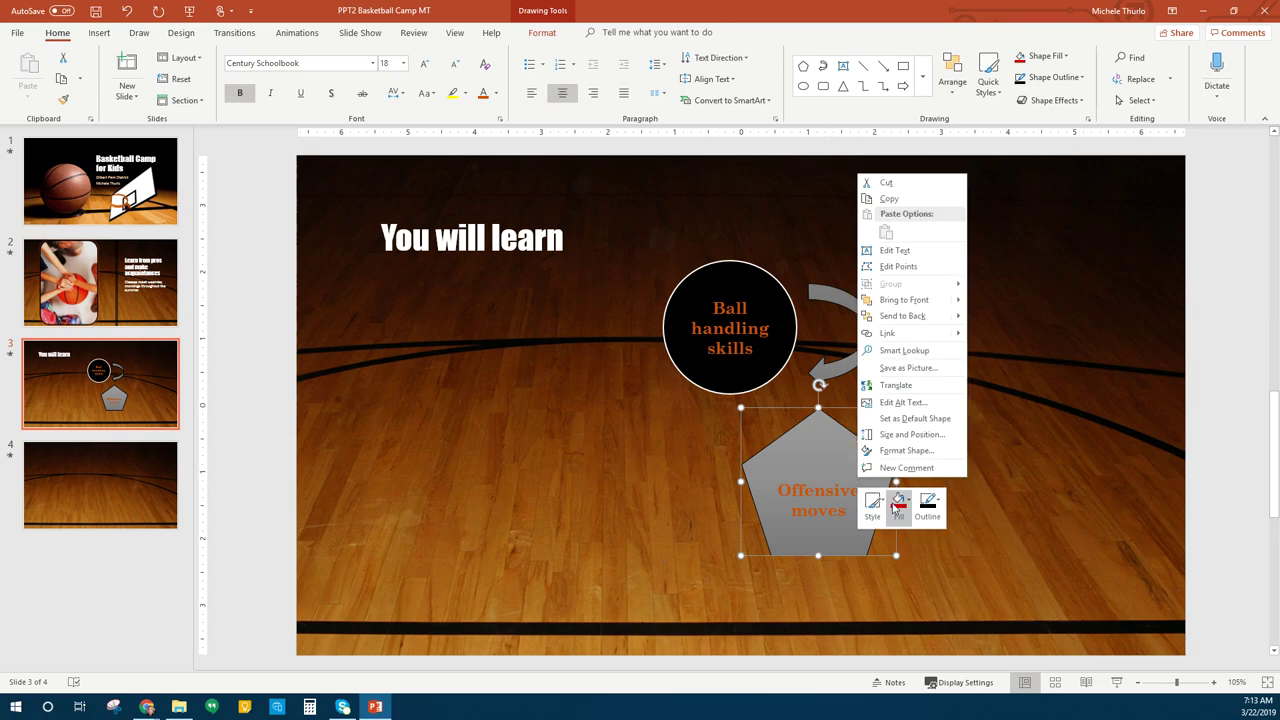
pyautogui.click(915, 200)
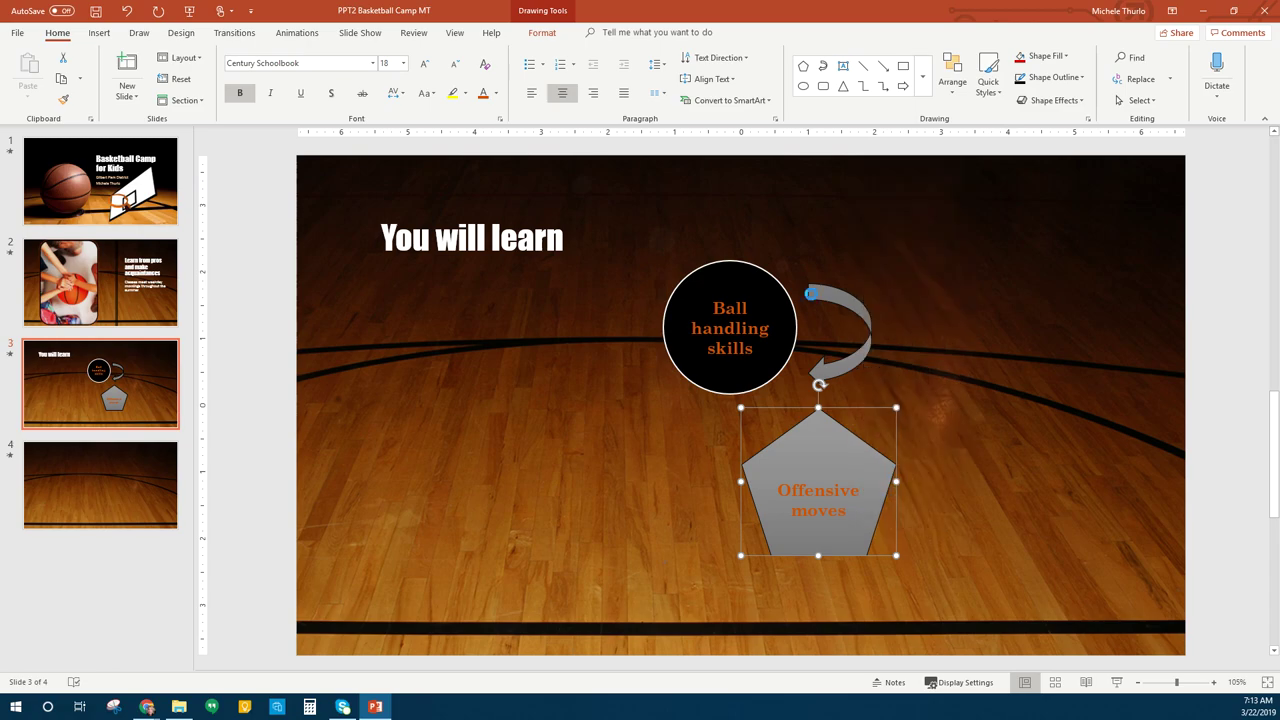
pyautogui.click(594, 489)
pyautogui.rightClick(594, 489)
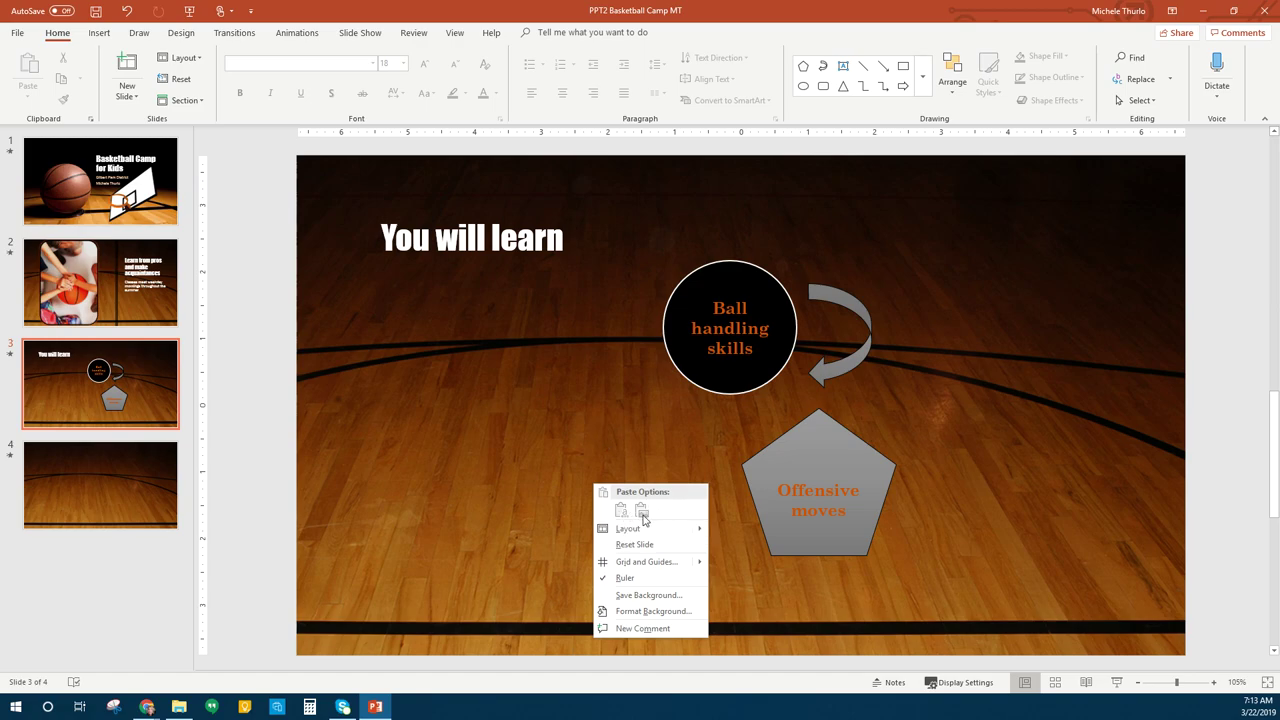
pyautogui.click(617, 418)
# - Paste the pentagon copy and move it to the left of the original
pyautogui.click(777, 534)
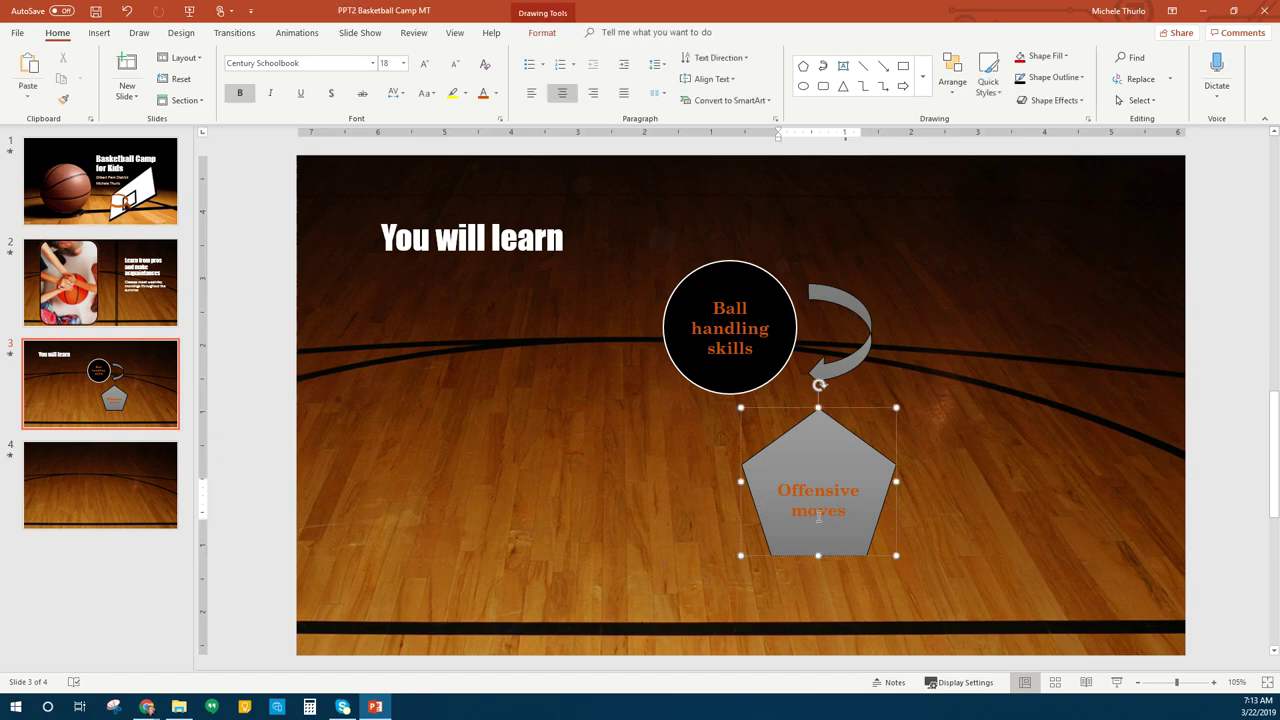
pyautogui.click(540, 493)
pyautogui.rightClick(559, 494)
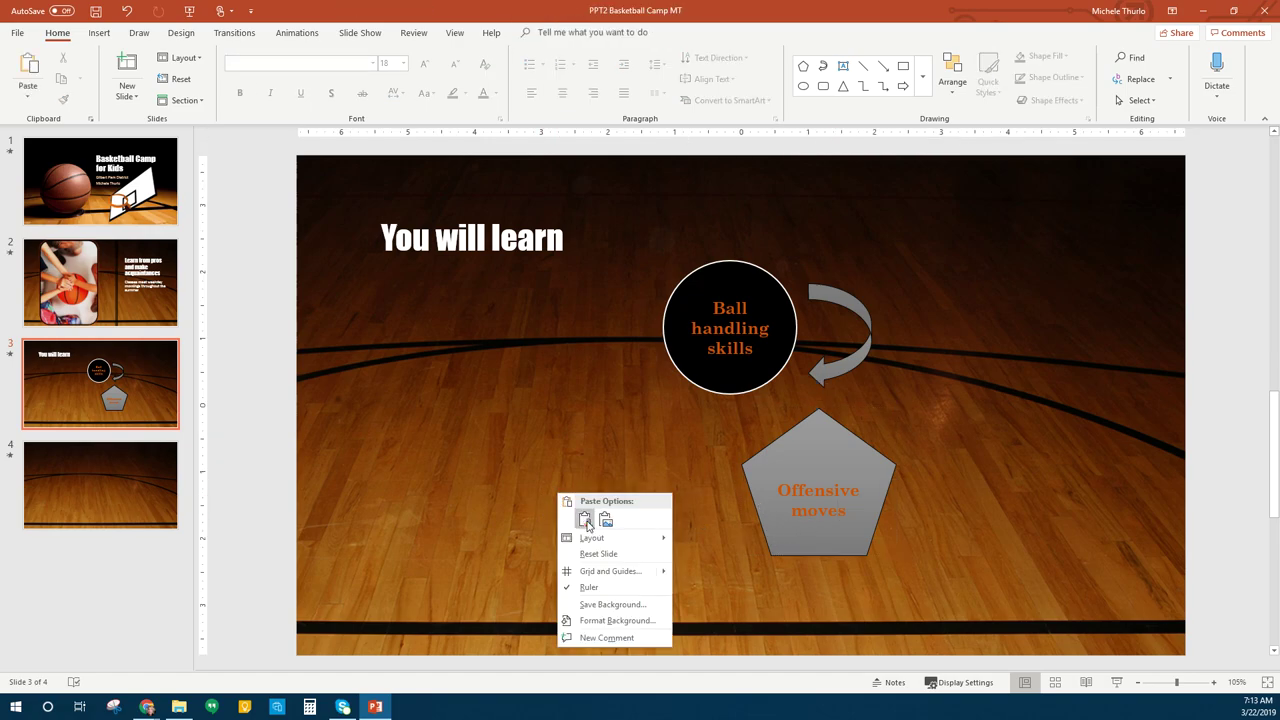
pyautogui.click(585, 519)
pyautogui.moveTo(851, 557); pyautogui.dragTo(639, 550)
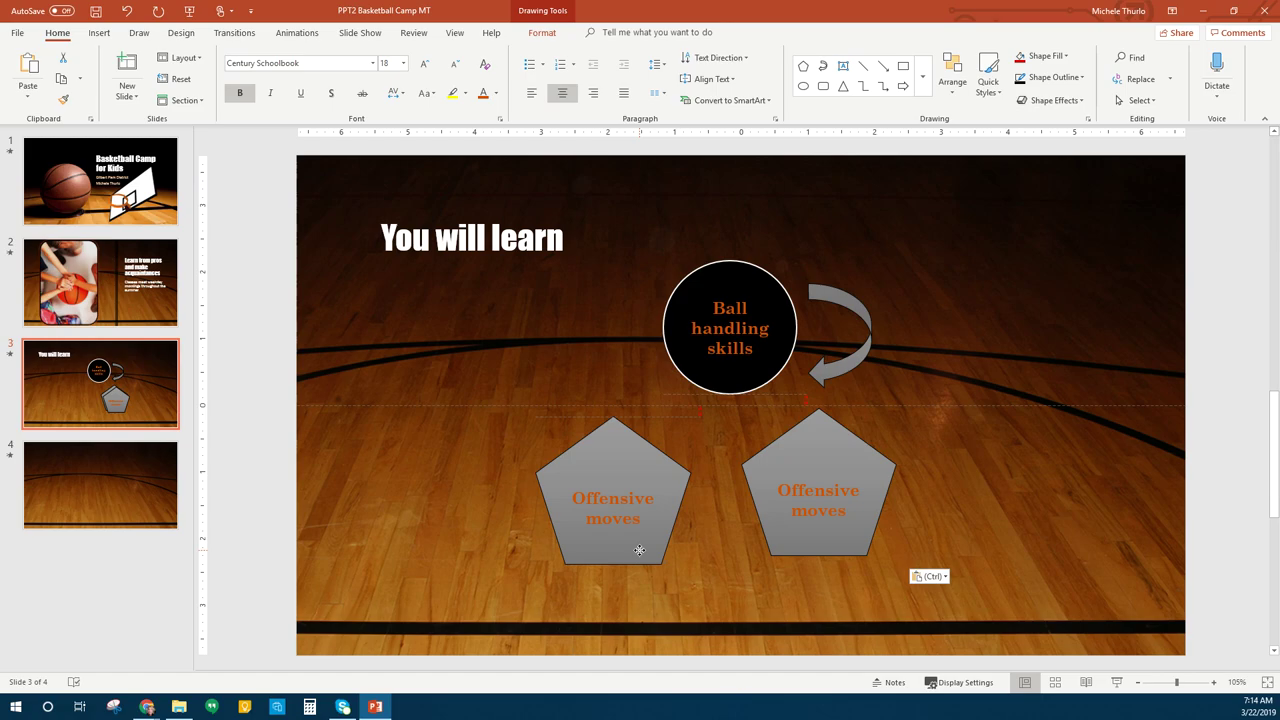
pyautogui.moveTo(639, 550); pyautogui.dragTo(639, 550)
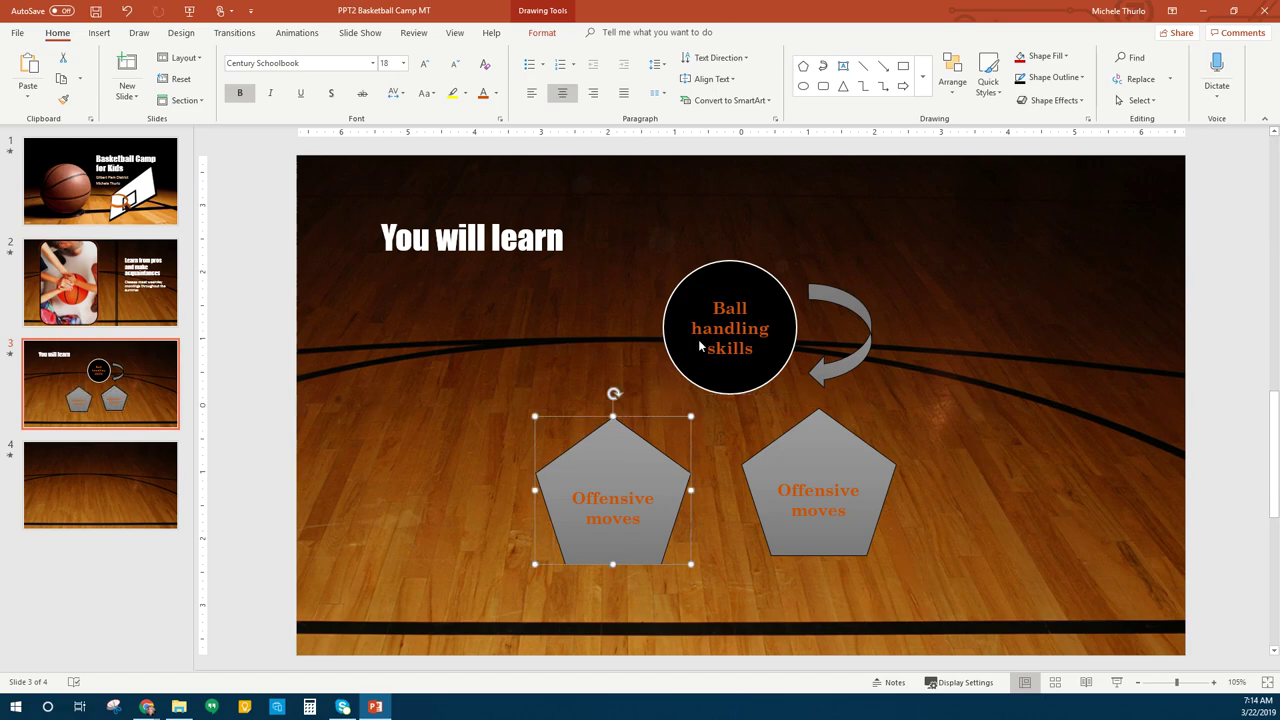
# - Relabel the copied pentagon 'Defensive mindset' and enlarge it so the label fits
pyautogui.click(637, 512)
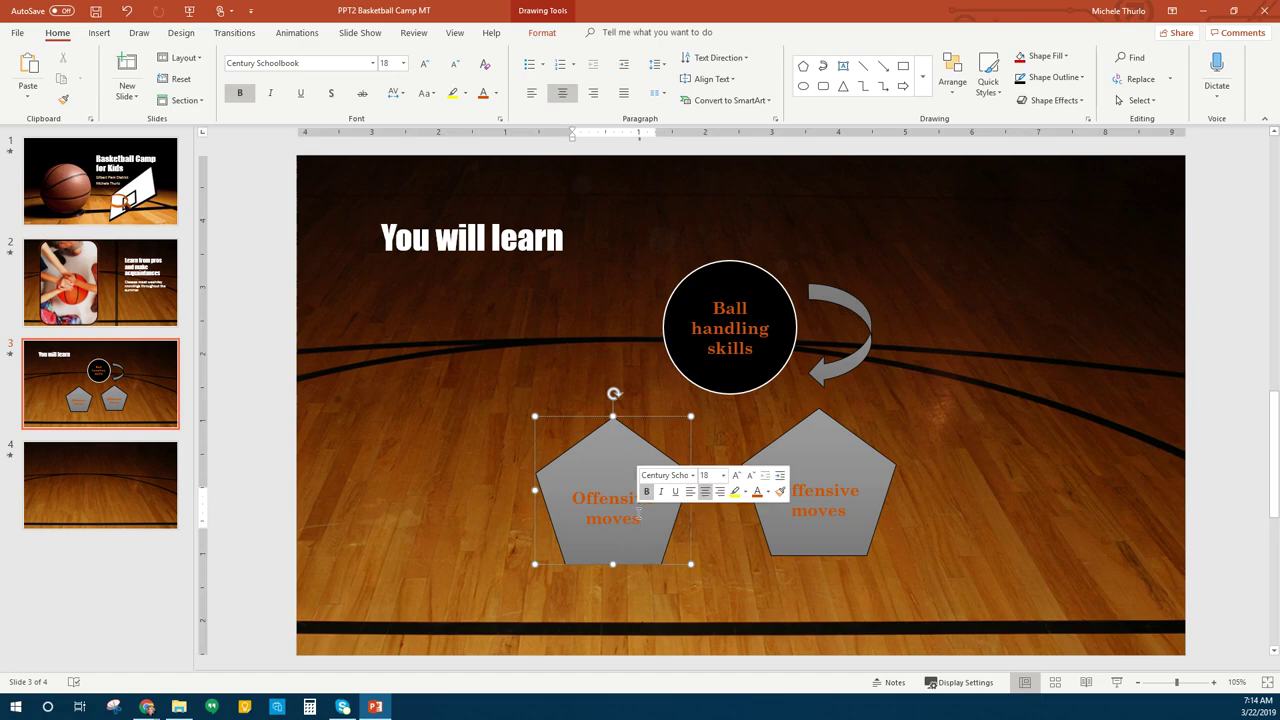
pyautogui.tripleClick(580, 507)
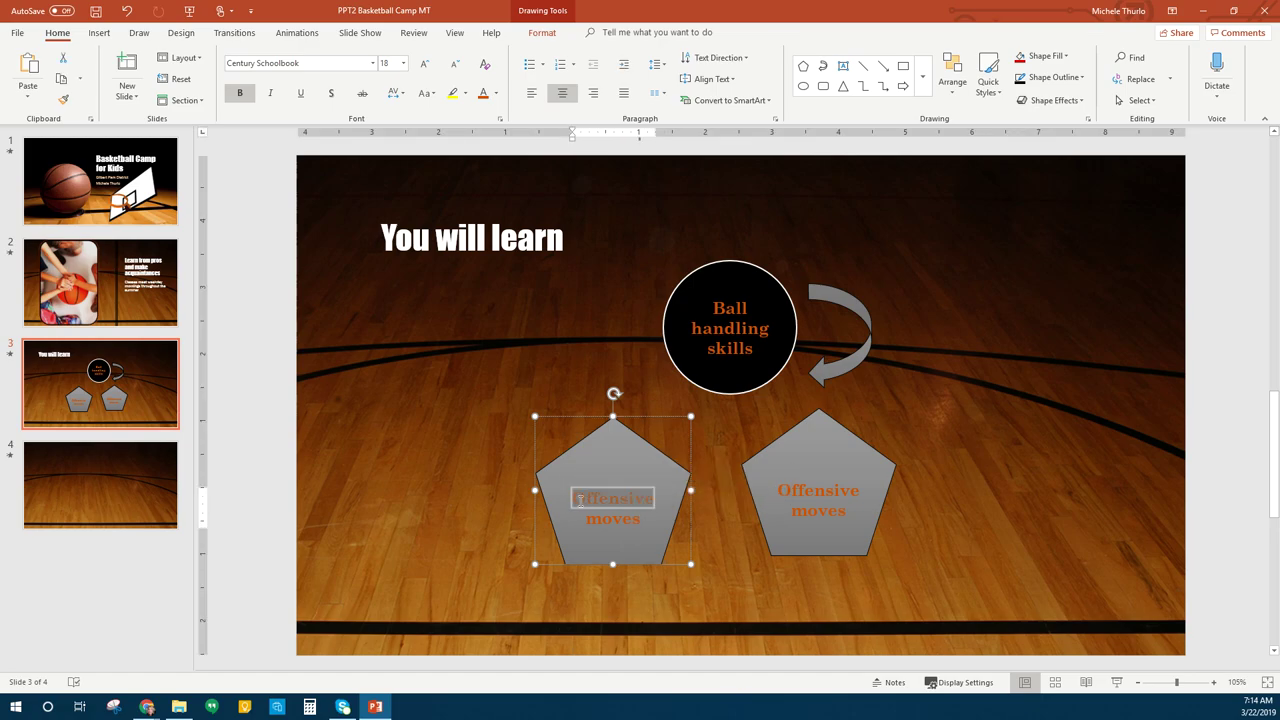
pyautogui.write('De')
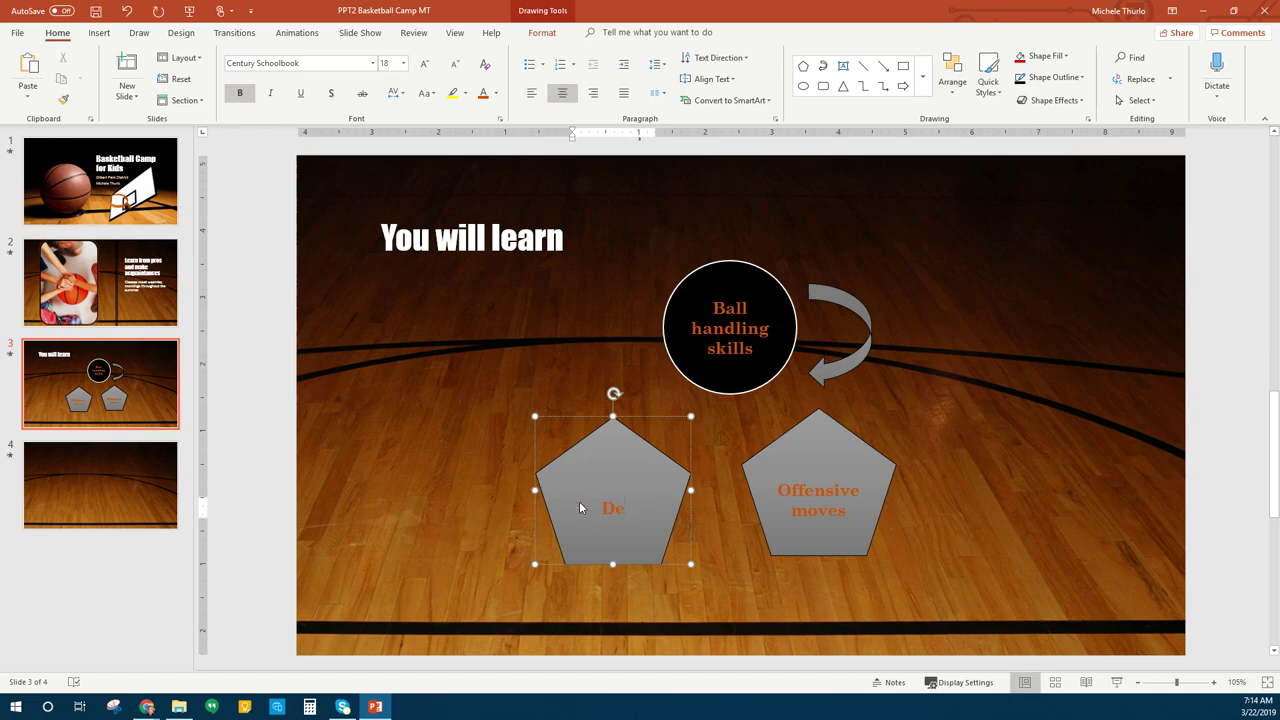
pyautogui.write('fensive mindset')
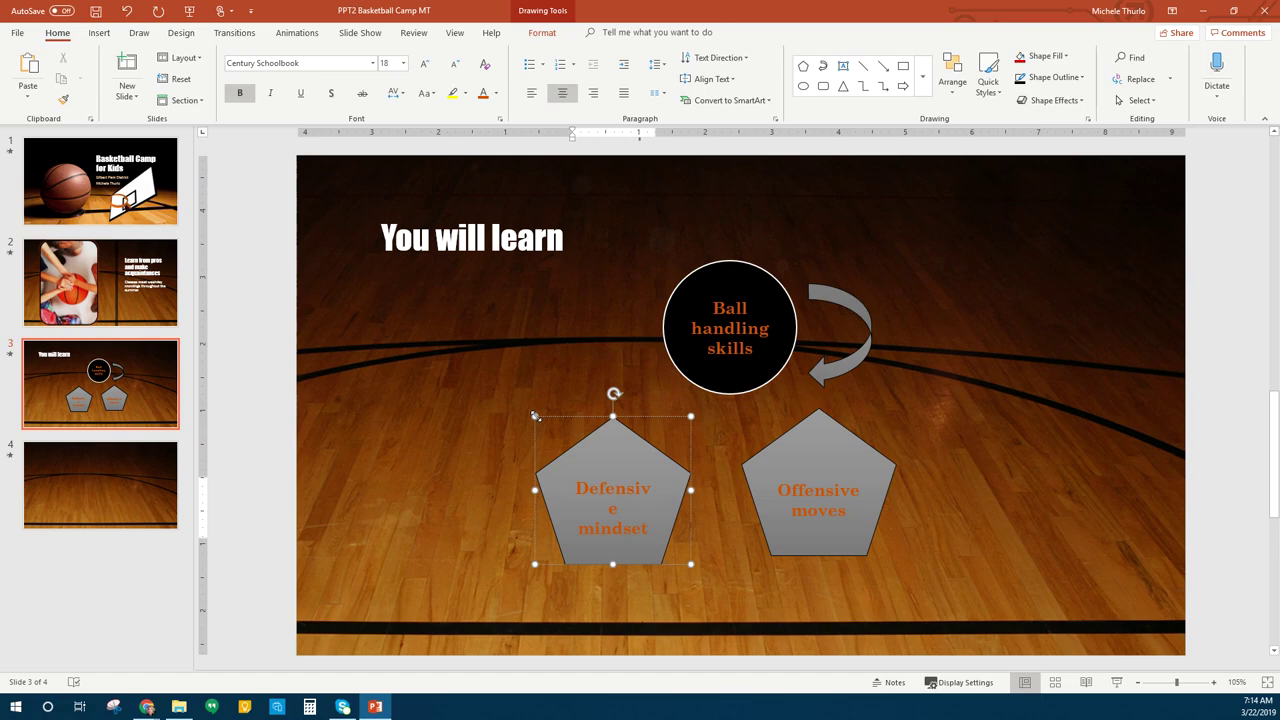
pyautogui.moveTo(535, 415); pyautogui.dragTo(531, 410)
pyautogui.moveTo(531, 563); pyautogui.dragTo(527, 569)
# - Enlarge the 'Offensive moves' pentagon to match the 'Defensive mindset' one
pyautogui.keyDown('shift'); pyautogui.click(843, 531); pyautogui.keyUp('shift')
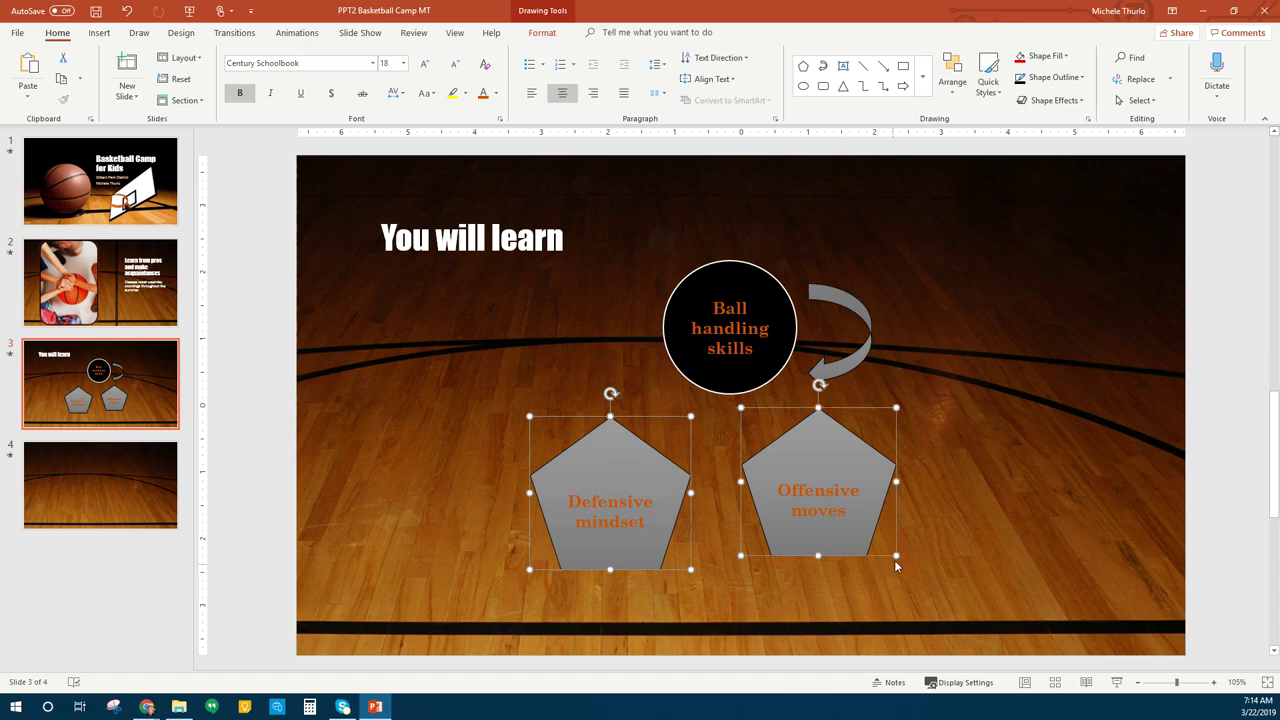
pyautogui.moveTo(898, 557); pyautogui.dragTo(884, 550)
pyautogui.click(914, 561)
pyautogui.click(872, 550)
pyautogui.moveTo(895, 555); pyautogui.dragTo(909, 571)
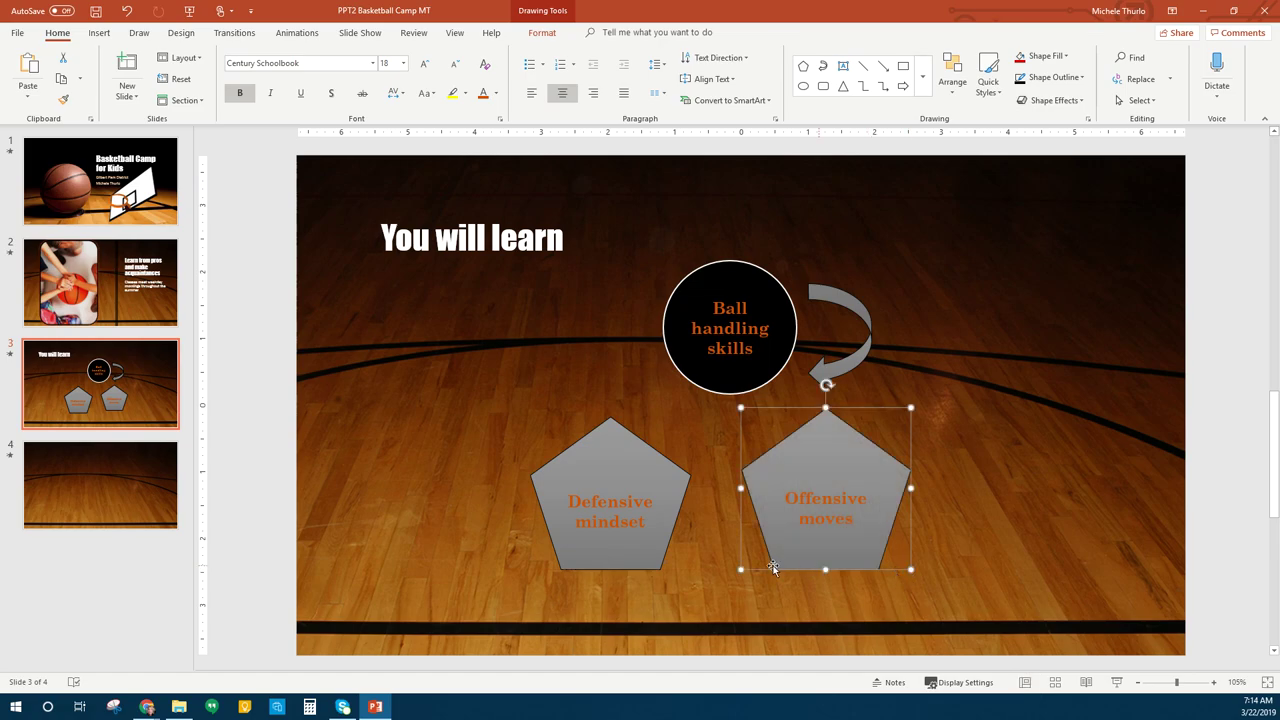
pyautogui.click(992, 540)
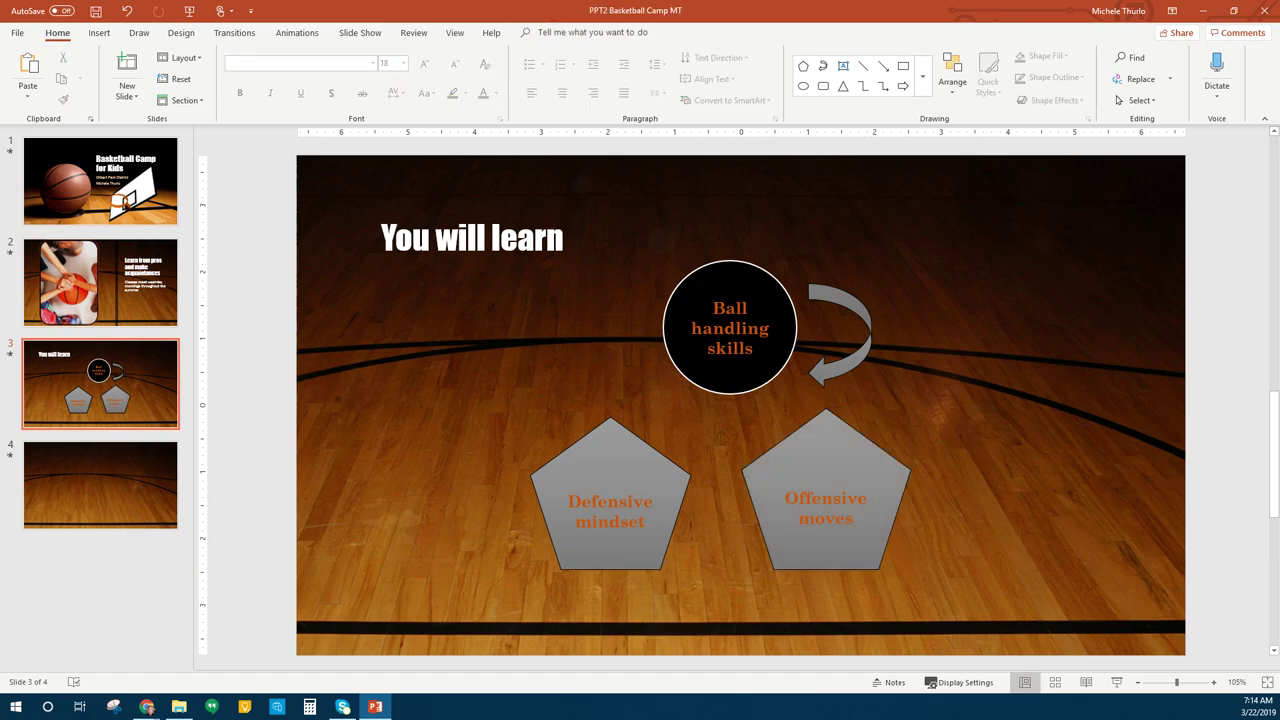
# - Paste a copy of the curved arrow and place it left of the circle
pyautogui.click(845, 373)
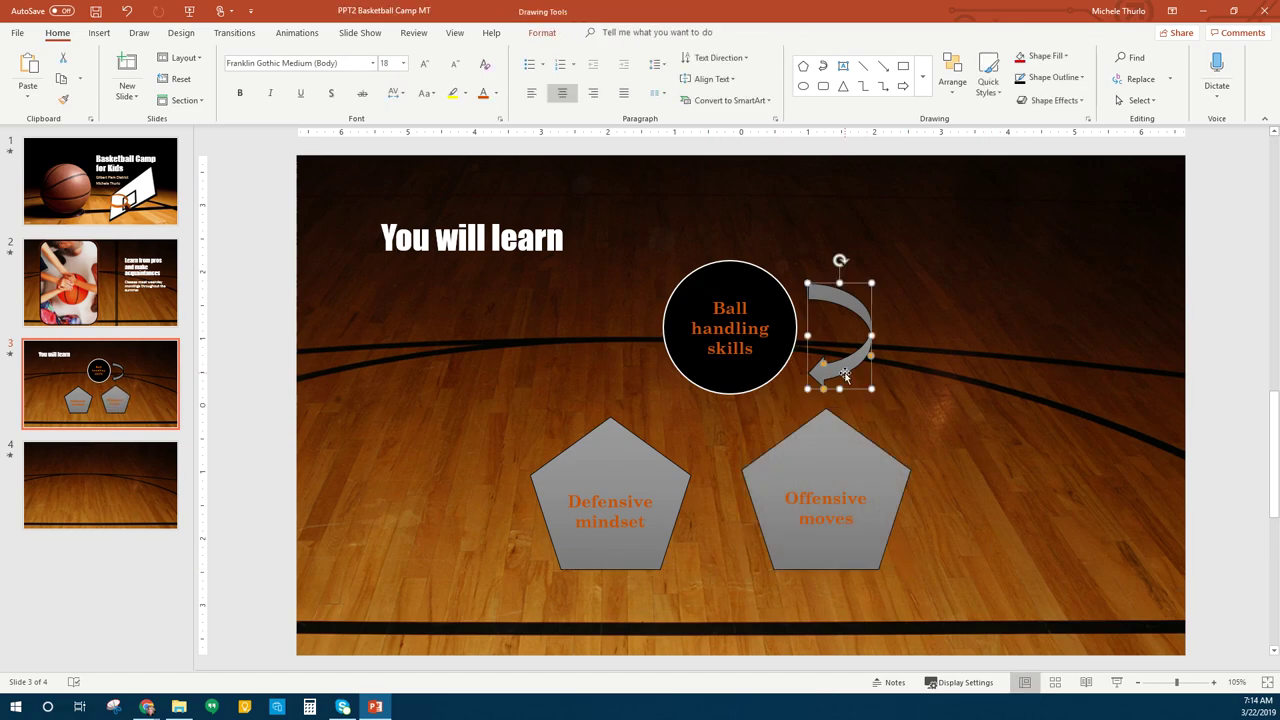
pyautogui.click(540, 374)
pyautogui.rightClick(540, 374)
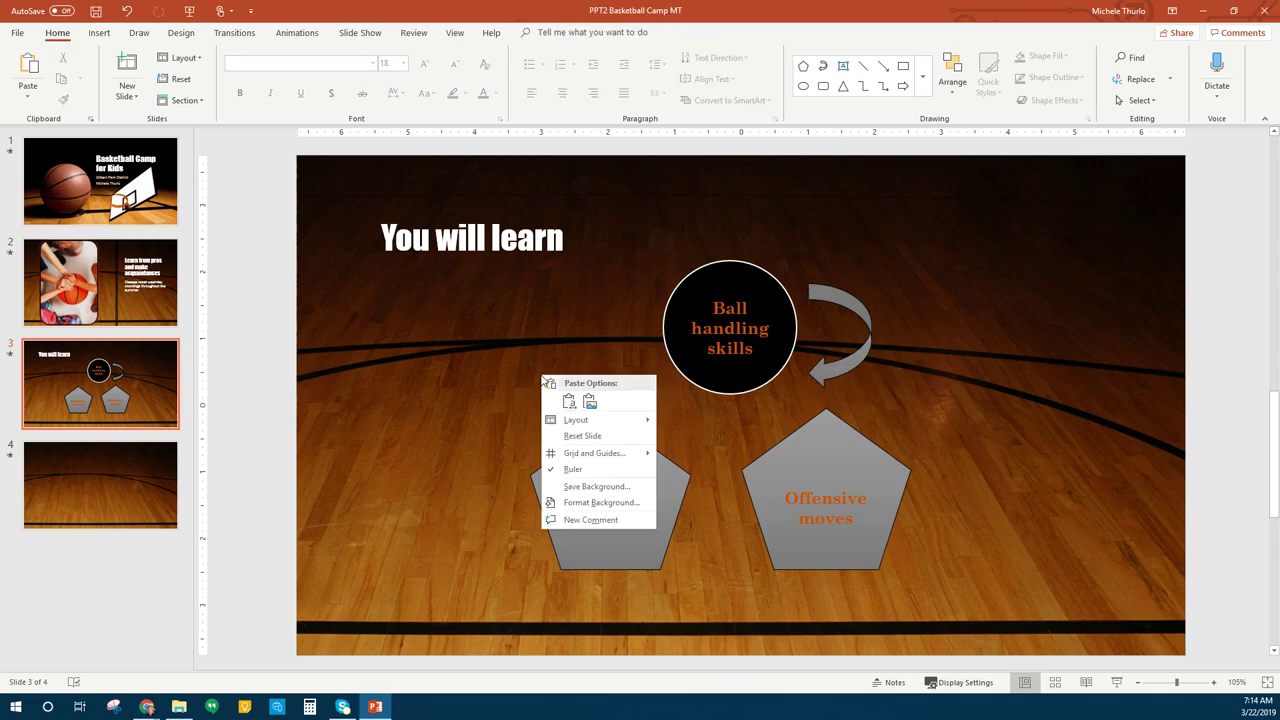
pyautogui.click(569, 401)
pyautogui.moveTo(868, 372); pyautogui.dragTo(590, 369)
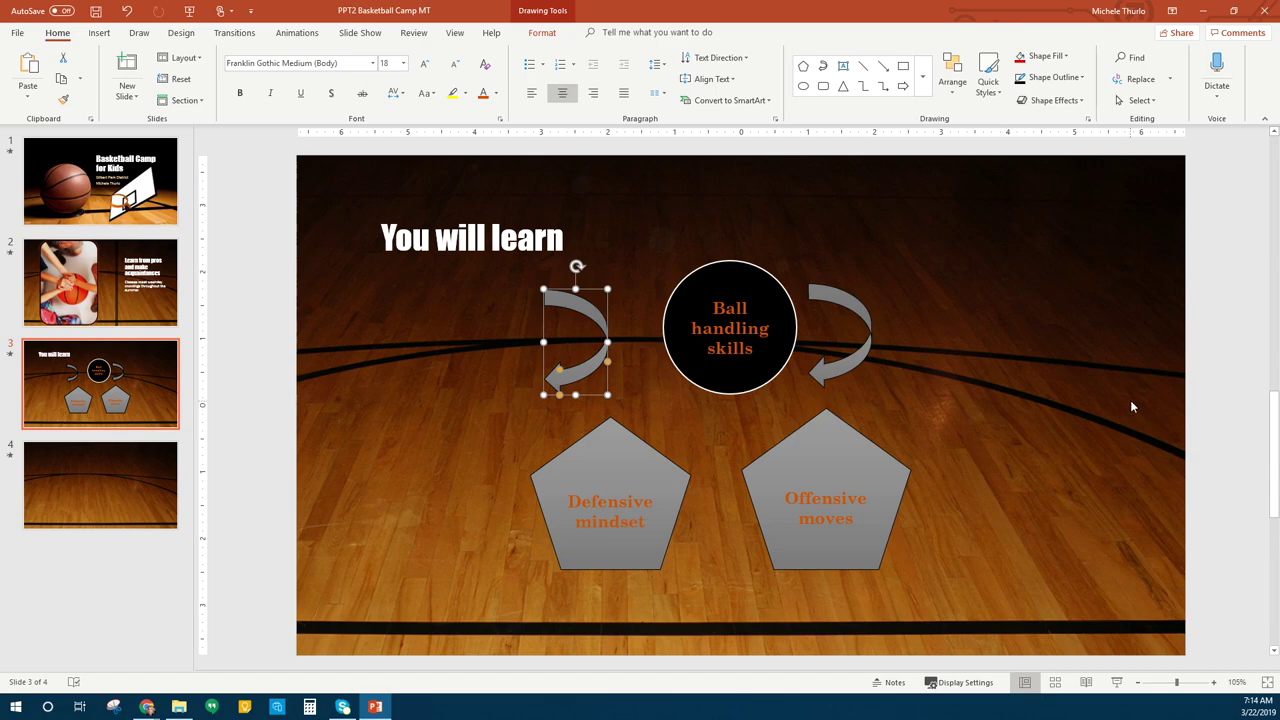
pyautogui.click(582, 356)
pyautogui.moveTo(590, 369); pyautogui.dragTo(620, 370)
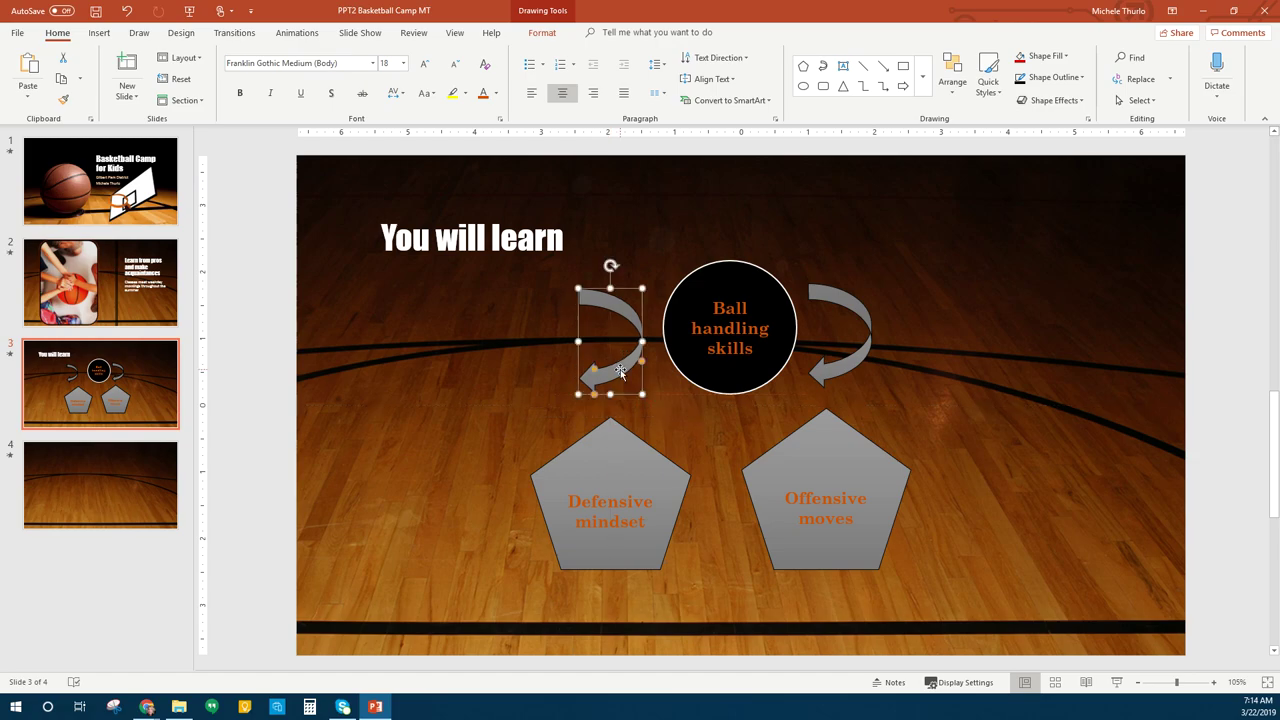
# - Spread the two pentagons slightly farther apart
pyautogui.click(761, 472)
pyautogui.moveTo(761, 472); pyautogui.dragTo(785, 474)
pyautogui.click(622, 466)
pyautogui.moveTo(622, 466); pyautogui.dragTo(600, 466)
pyautogui.click(753, 433)
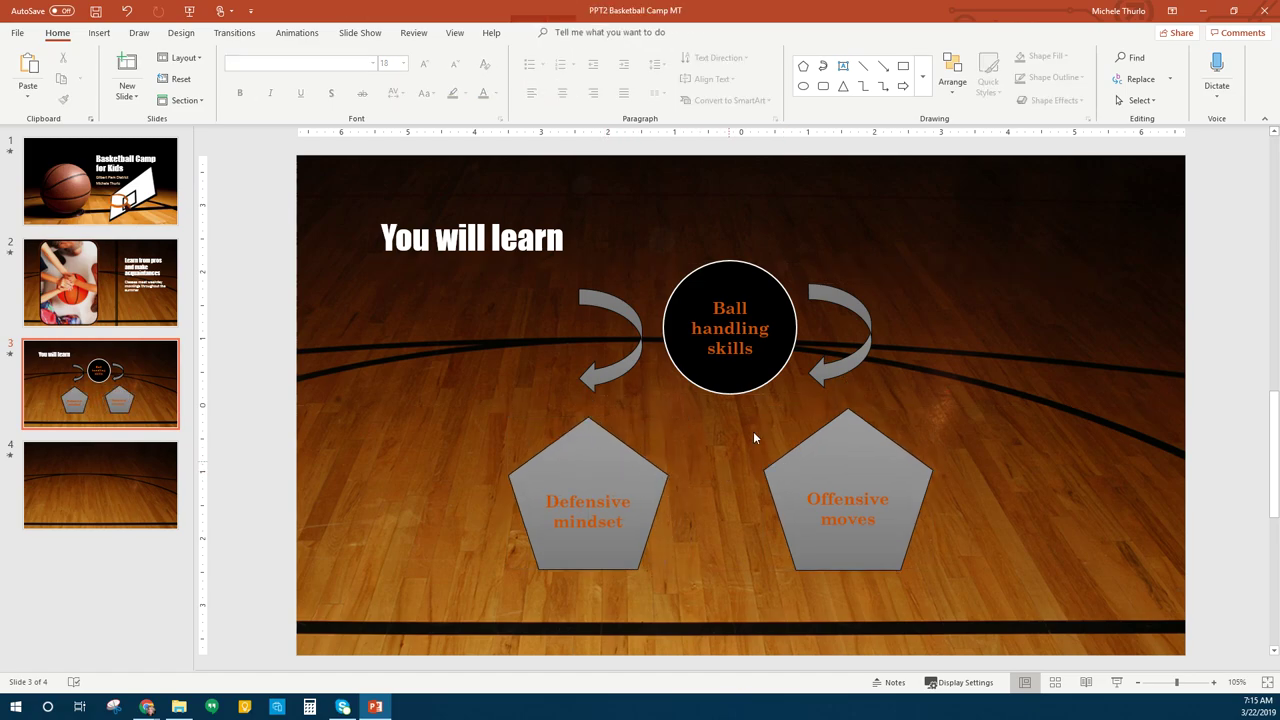
# - Paste another curved arrow copy and place it between the two pentagons
pyautogui.click(832, 374)
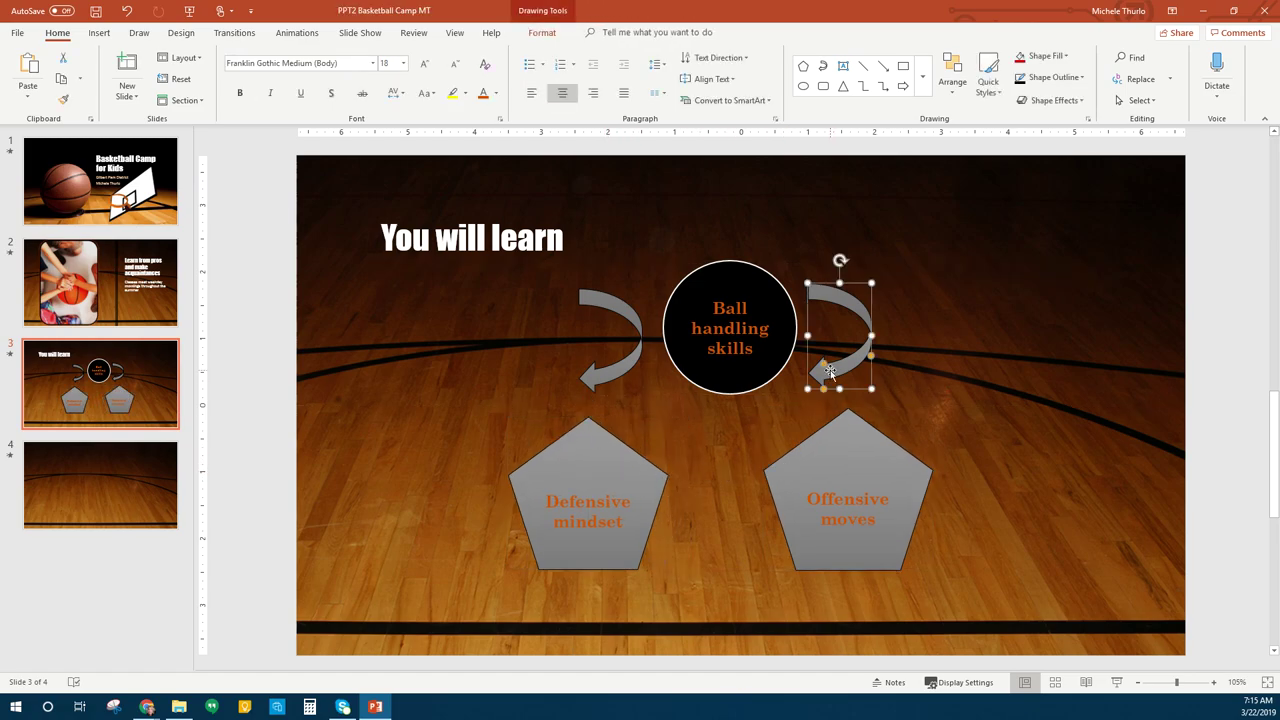
pyautogui.click(711, 458)
pyautogui.rightClick(711, 458)
pyautogui.click(741, 486)
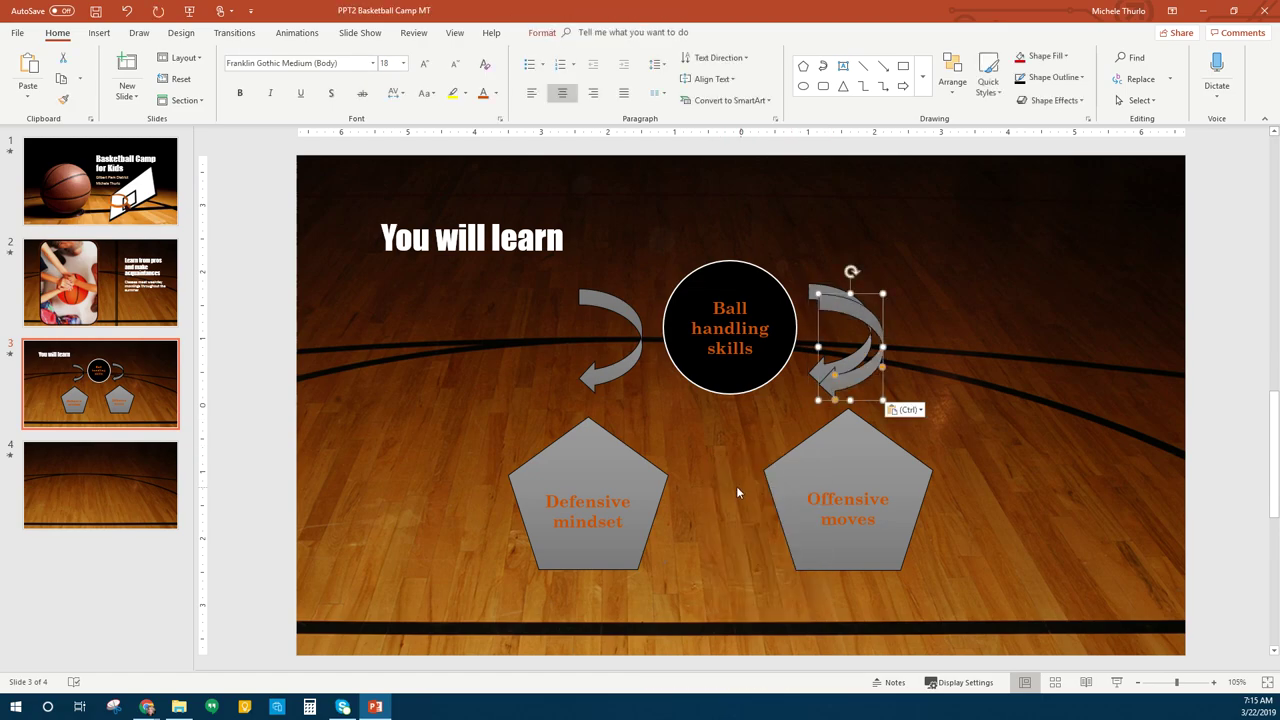
pyautogui.moveTo(836, 376); pyautogui.dragTo(709, 499)
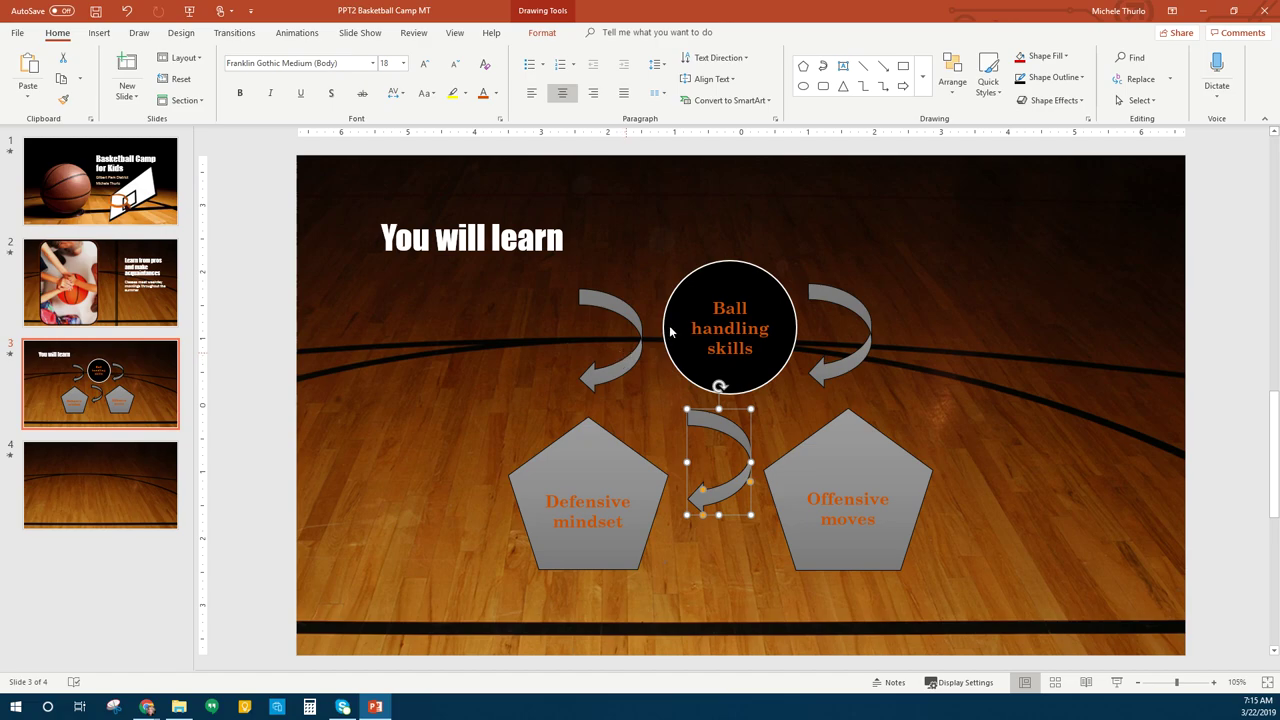
# - Rotate the arrows beside the circle: right one toward Offensive moves, left one up toward the circle
pyautogui.click(849, 364)
pyautogui.moveTo(839, 261); pyautogui.dragTo(811, 266)
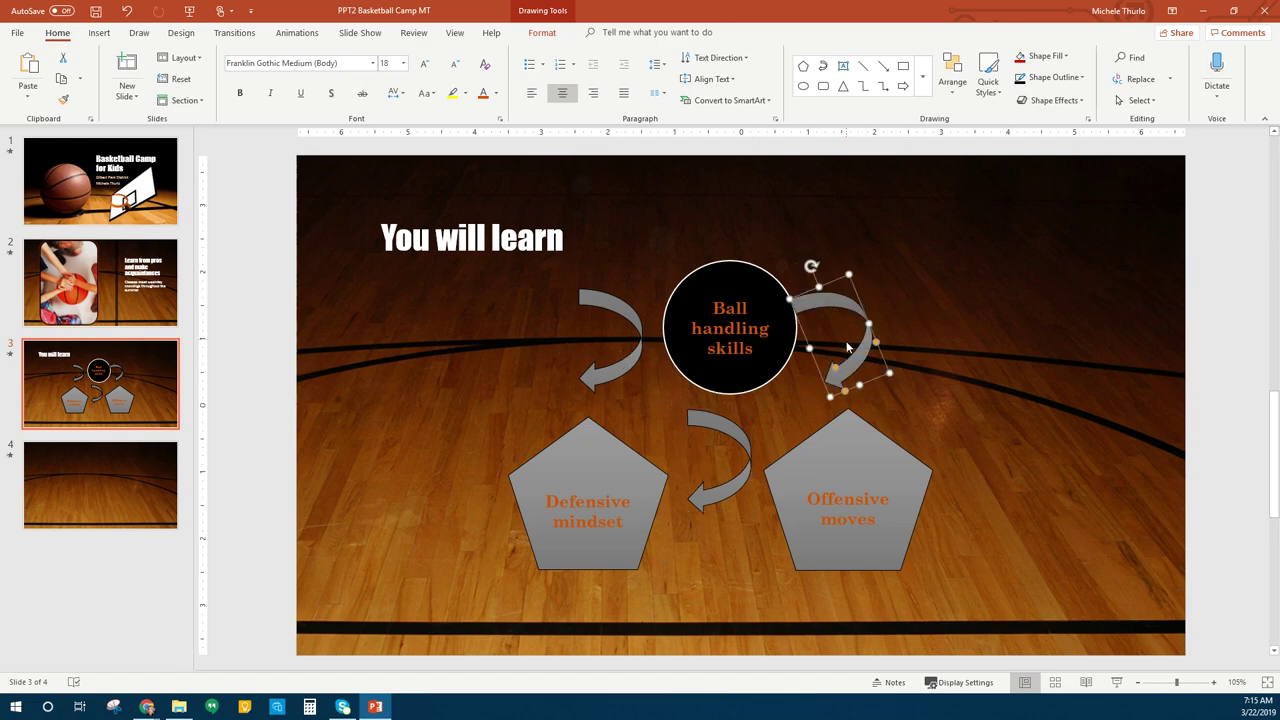
pyautogui.moveTo(852, 358); pyautogui.dragTo(866, 373)
pyautogui.click(660, 346)
pyautogui.click(642, 349)
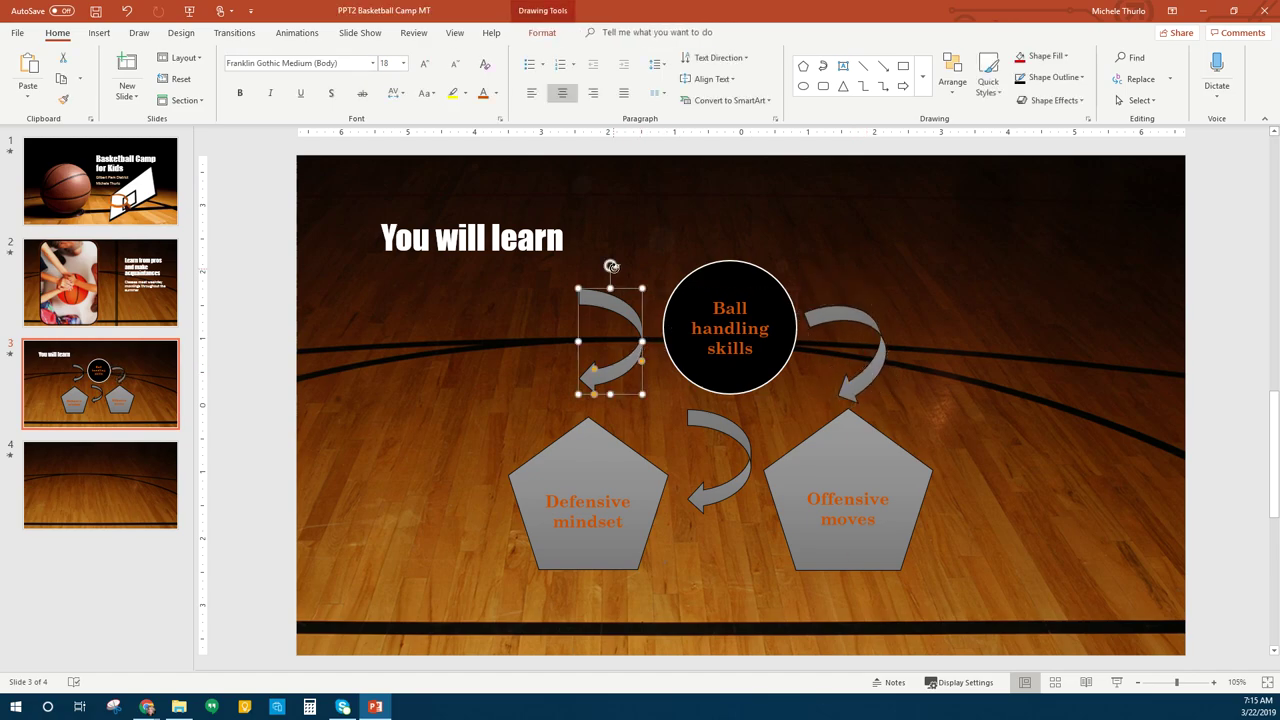
pyautogui.moveTo(611, 265); pyautogui.dragTo(603, 403)
pyautogui.click(613, 369)
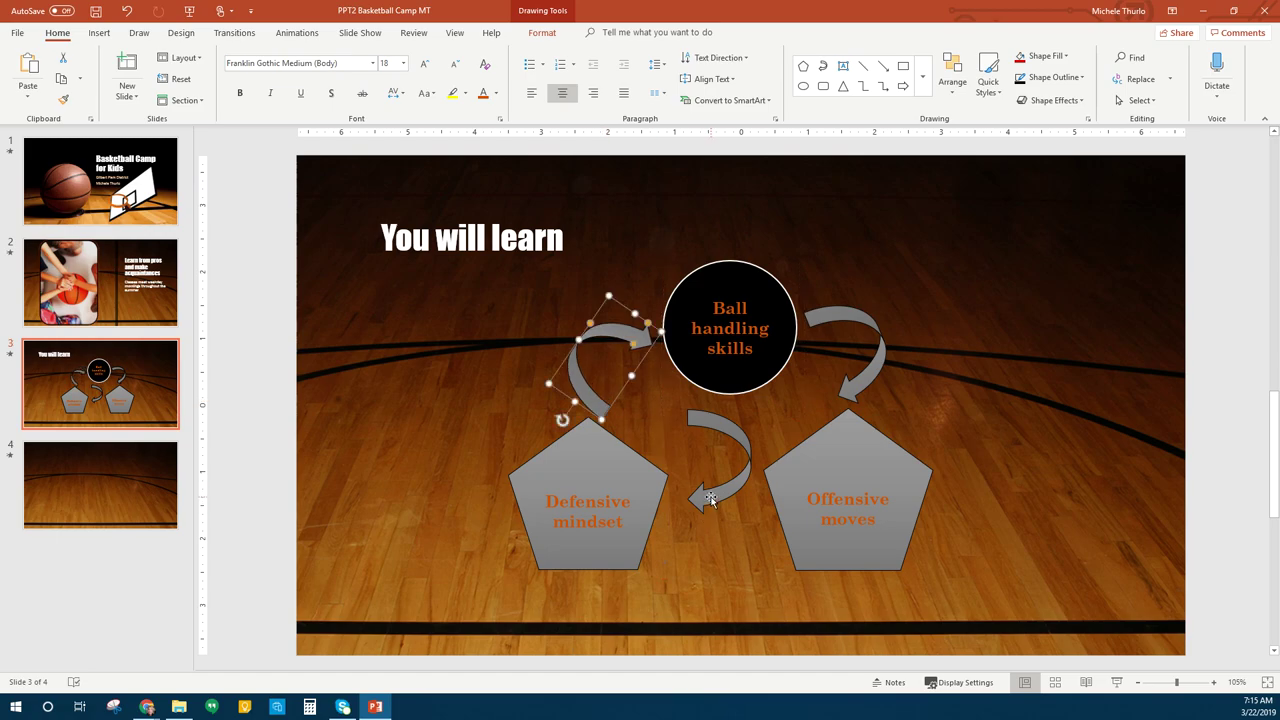
# - Rotate the middle arrow about 90° clockwise and move it down between the pentagons
pyautogui.click(724, 424)
pyautogui.moveTo(719, 386); pyautogui.dragTo(794, 462)
pyautogui.moveTo(697, 485); pyautogui.dragTo(690, 515)
pyautogui.click(1024, 433)
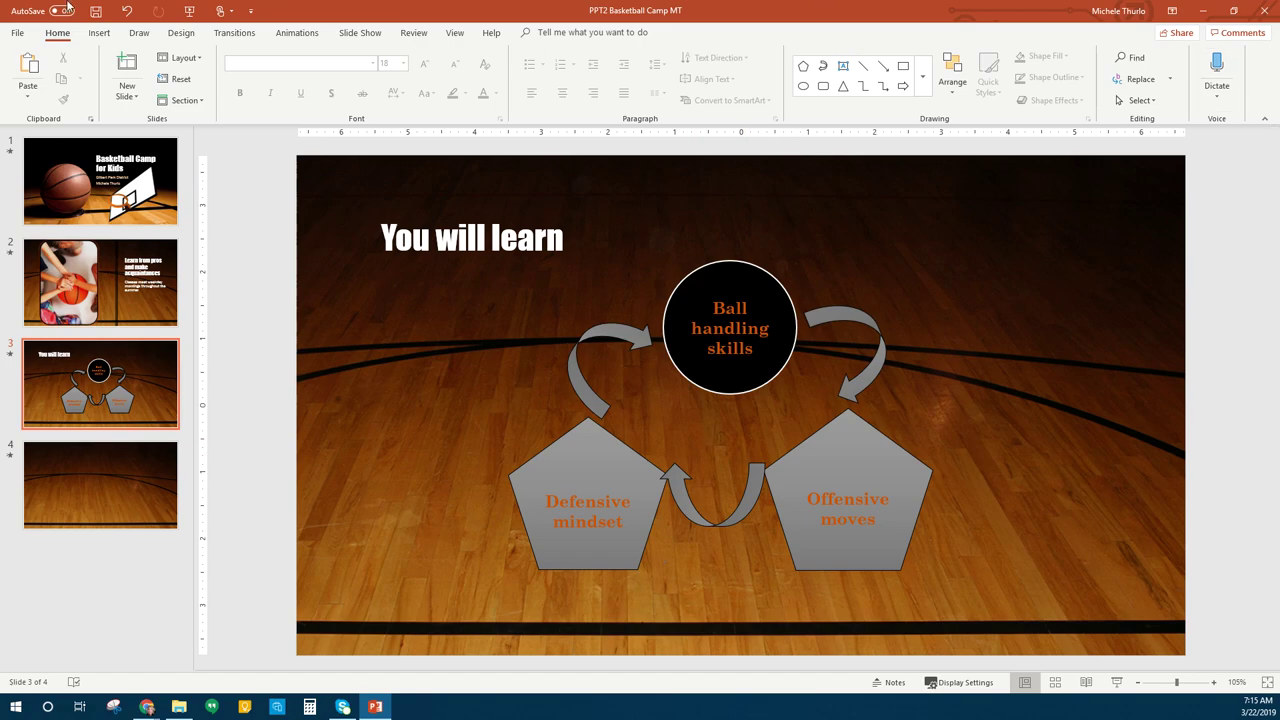
# - Save the presentation, then go to slide 2 and select its 'Learn from pros' title
pyautogui.click(96, 11)
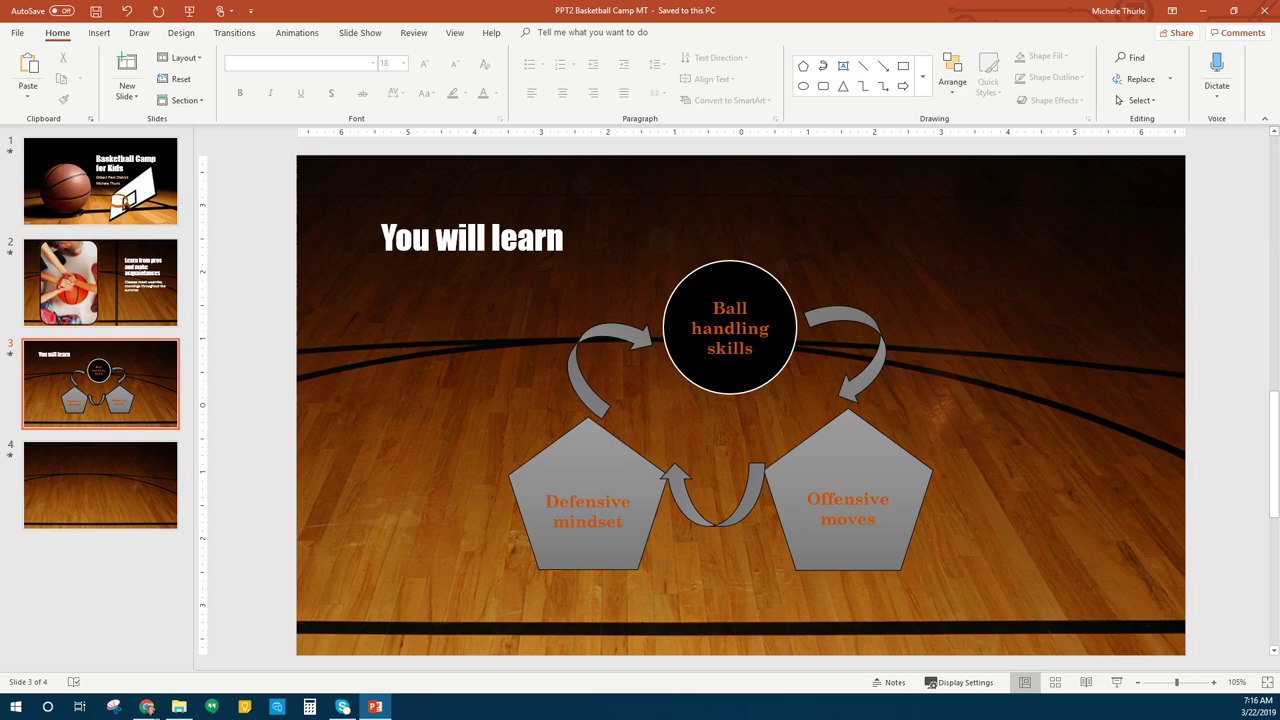
pyautogui.click(95, 283)
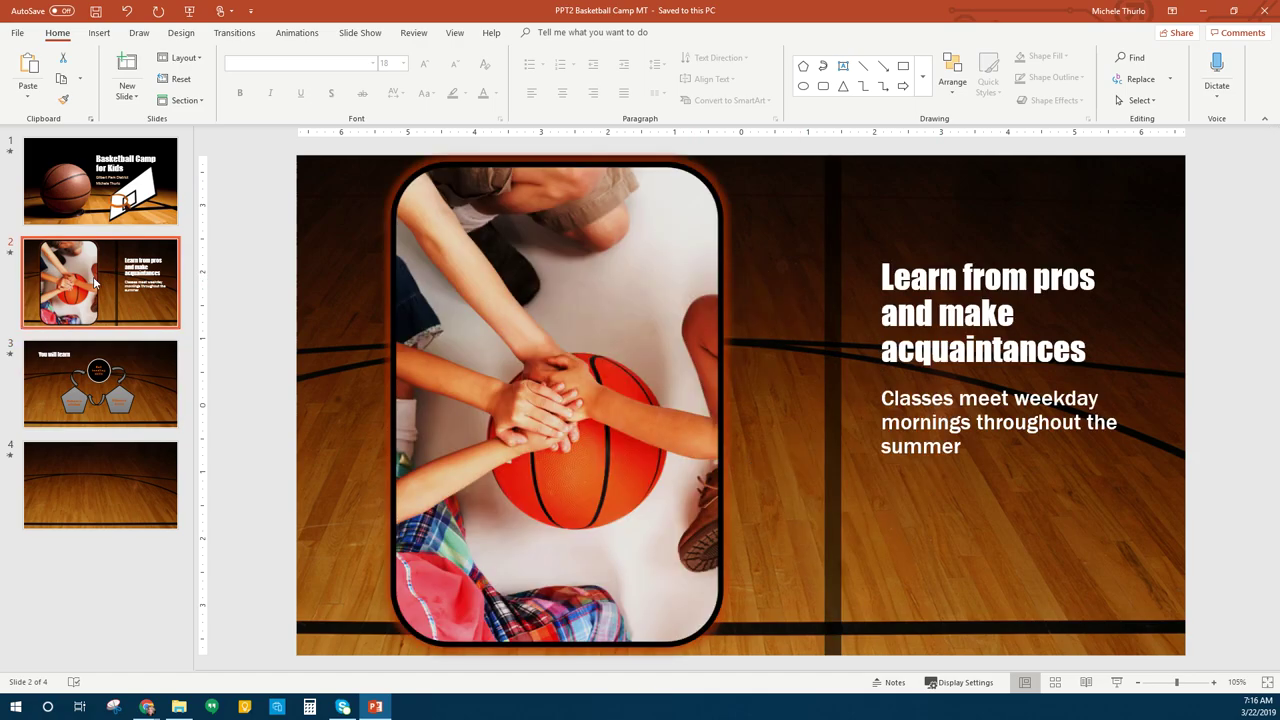
pyautogui.click(866, 189)
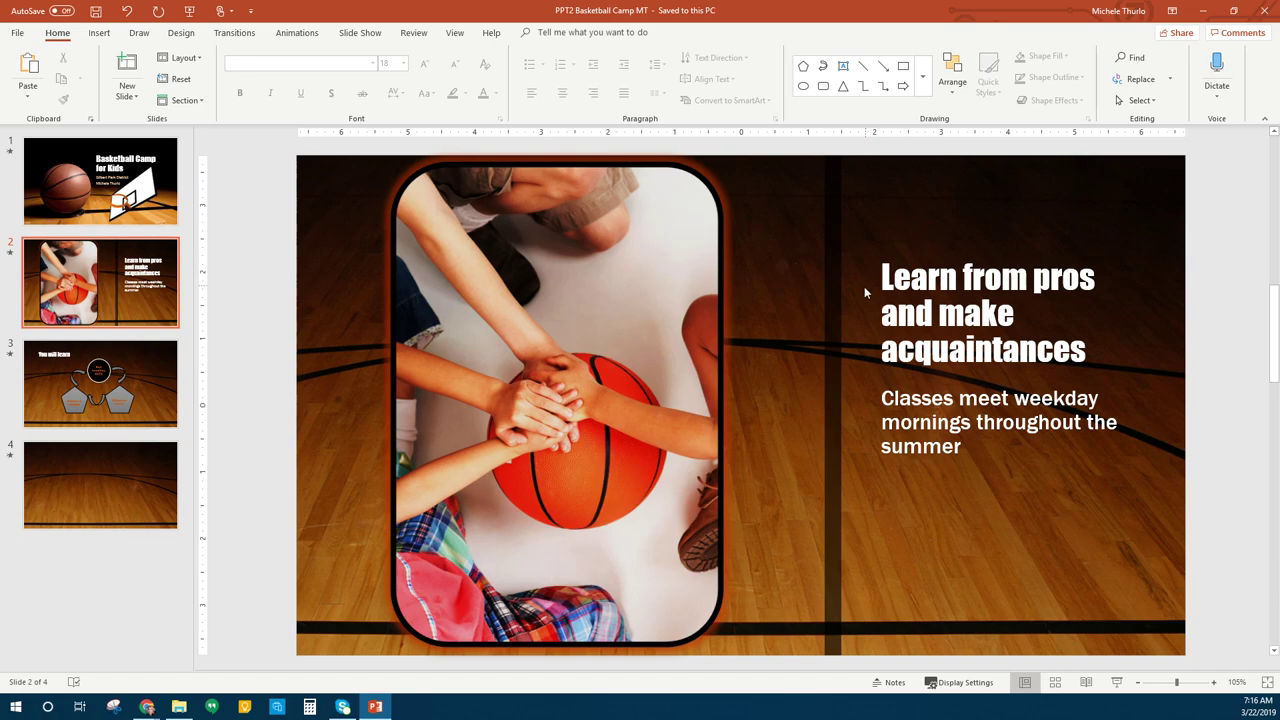
pyautogui.scroll(-3, 864, 286)
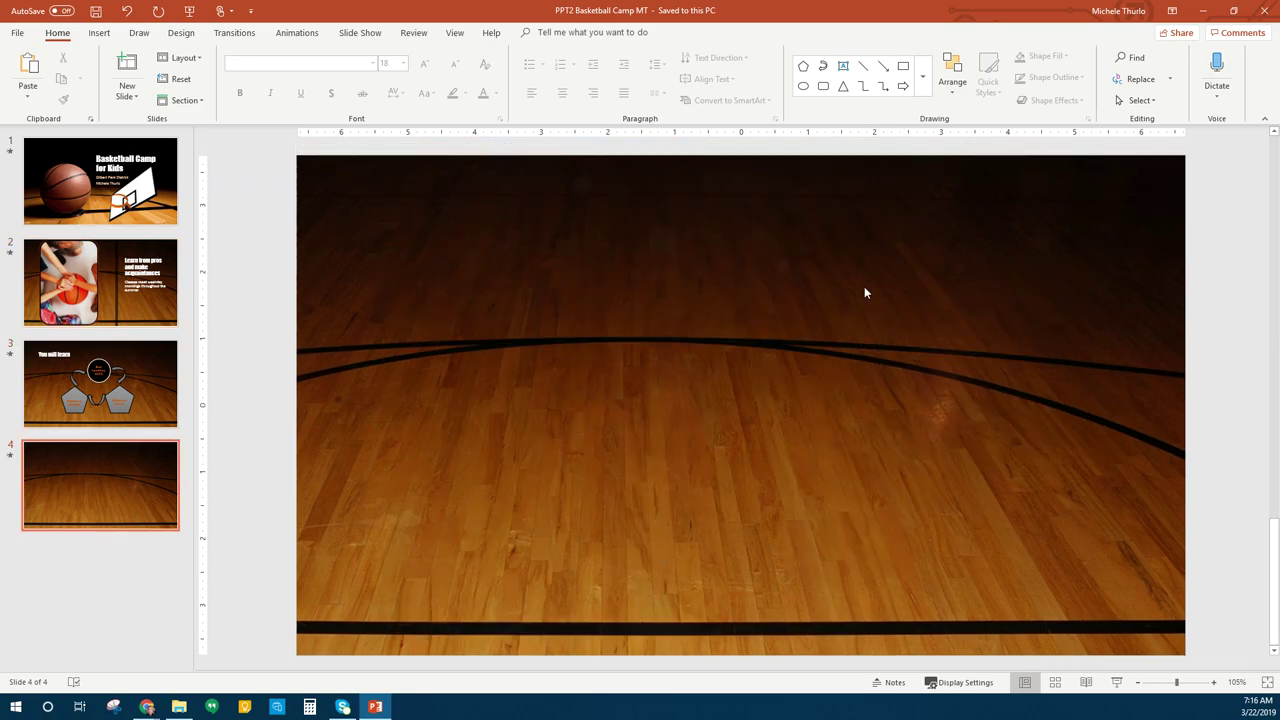
pyautogui.scroll(4, 864, 286)
pyautogui.click(873, 229)
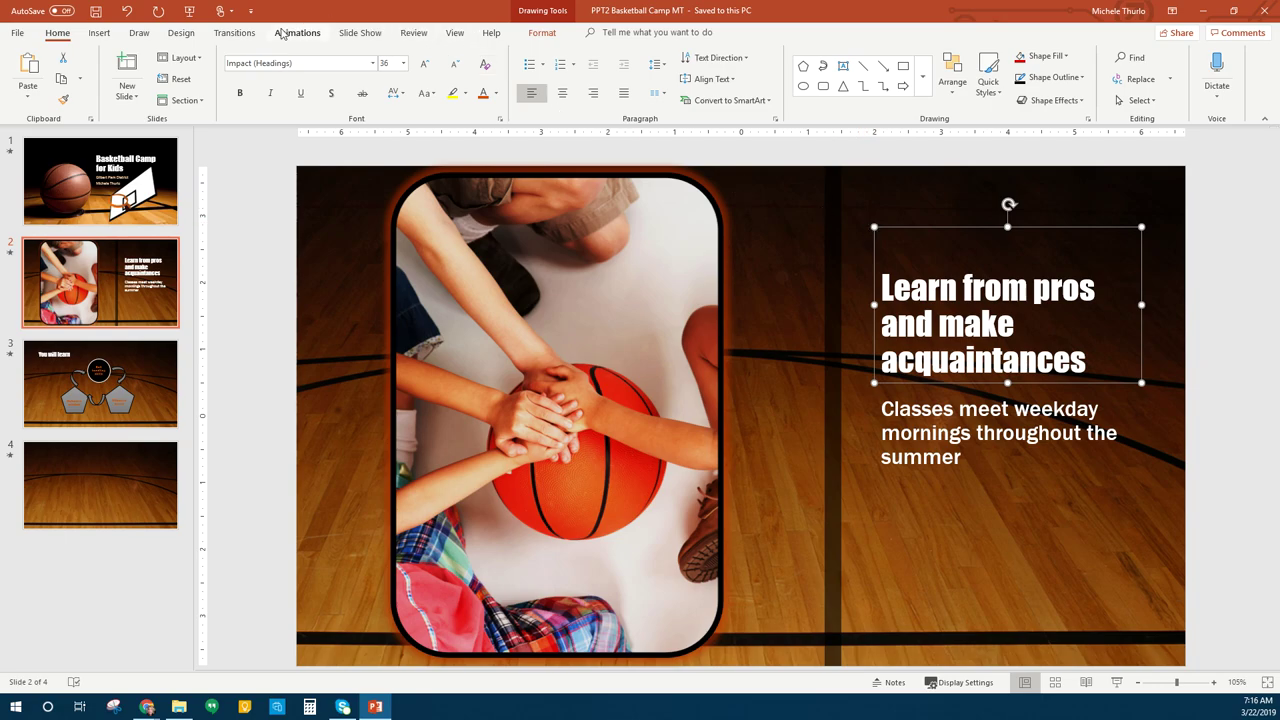
# - Replace slide 2's hardwood court background with the Brown marble texture fill via Format Background
pyautogui.click(183, 33)
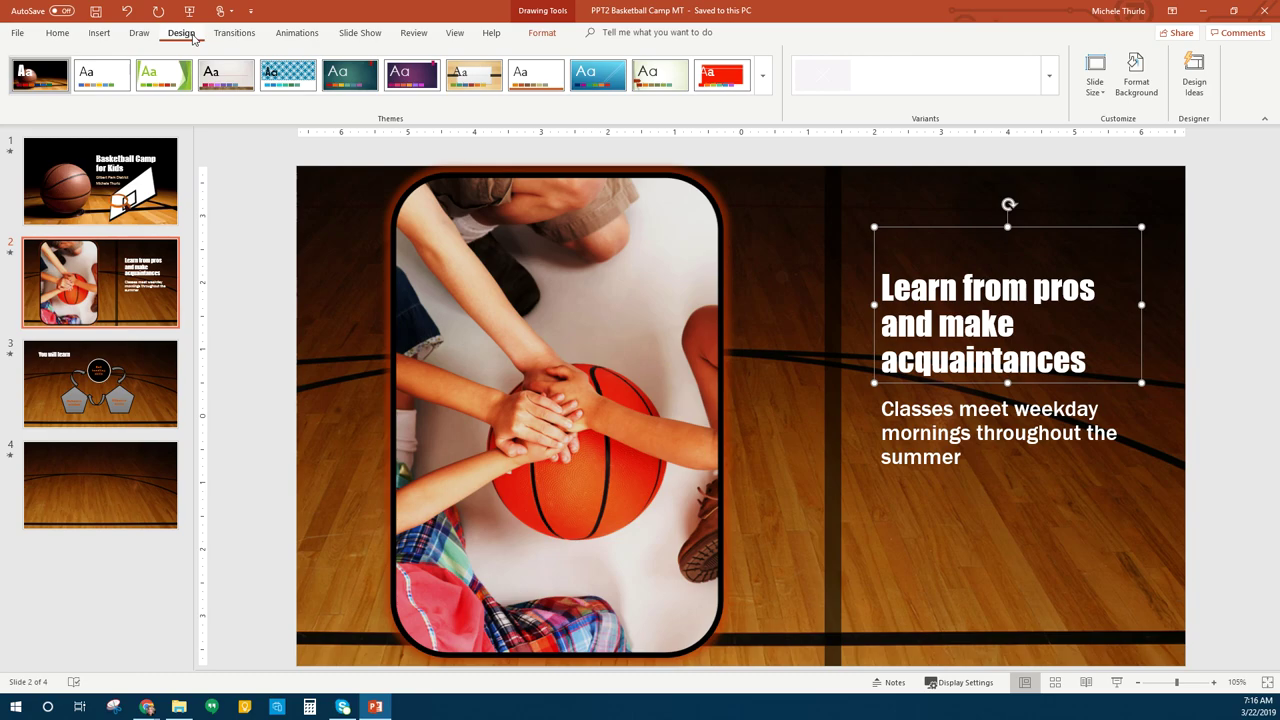
pyautogui.click(1137, 84)
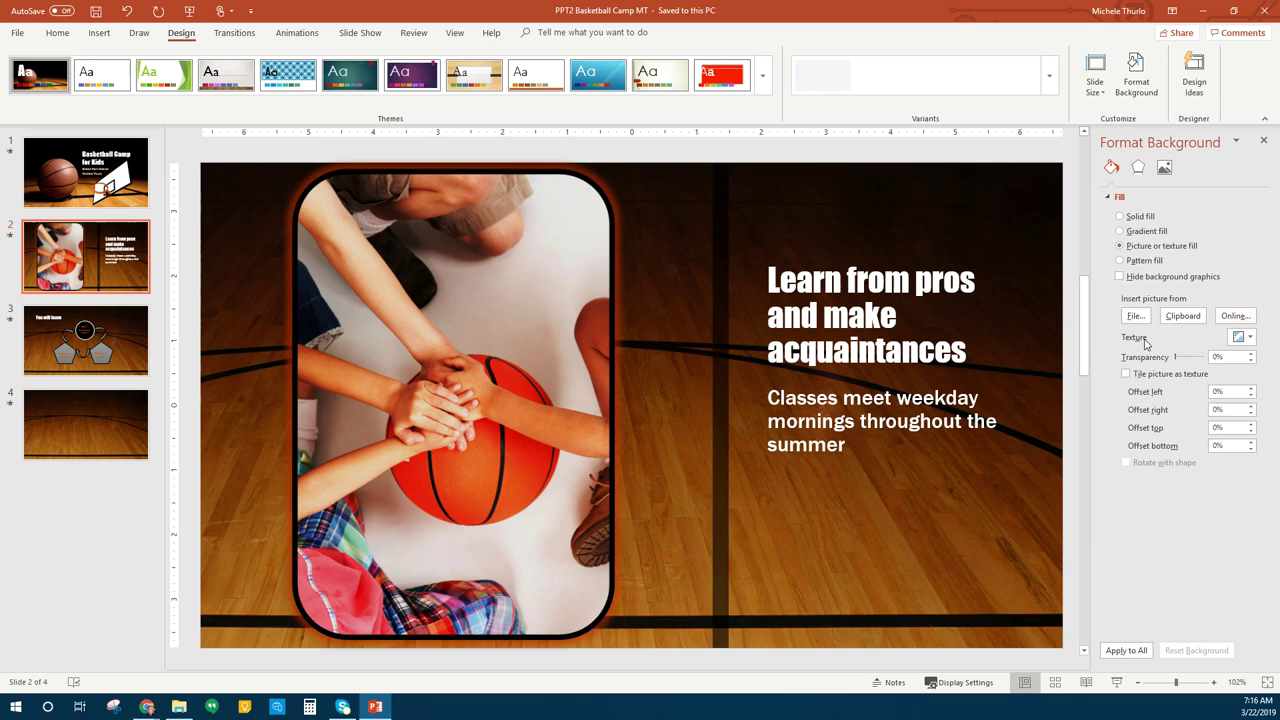
pyautogui.click(1248, 340)
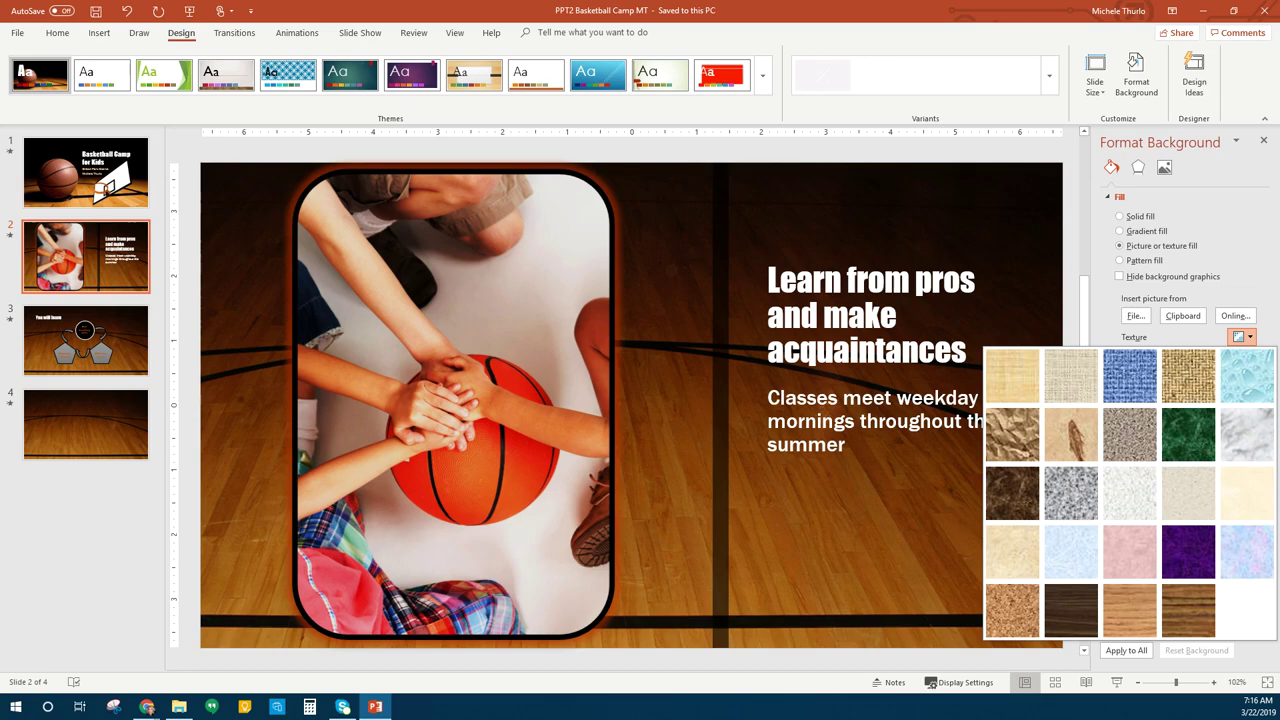
pyautogui.click(1012, 495)
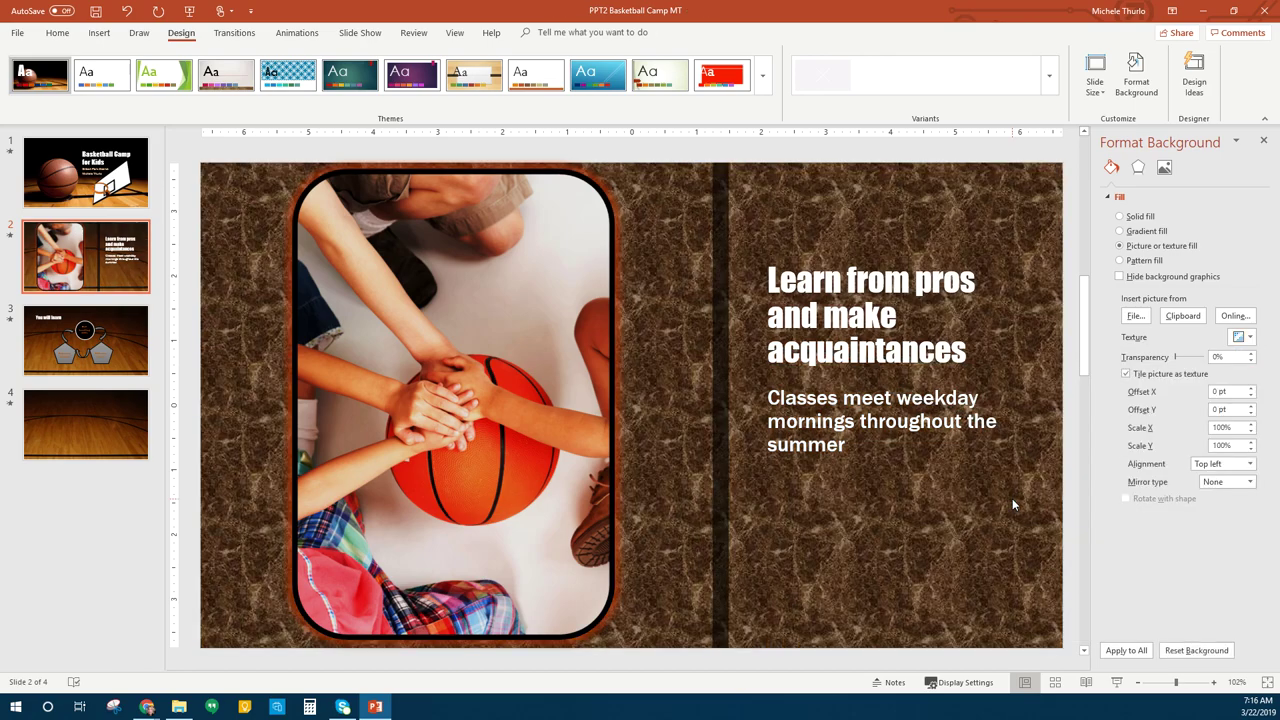
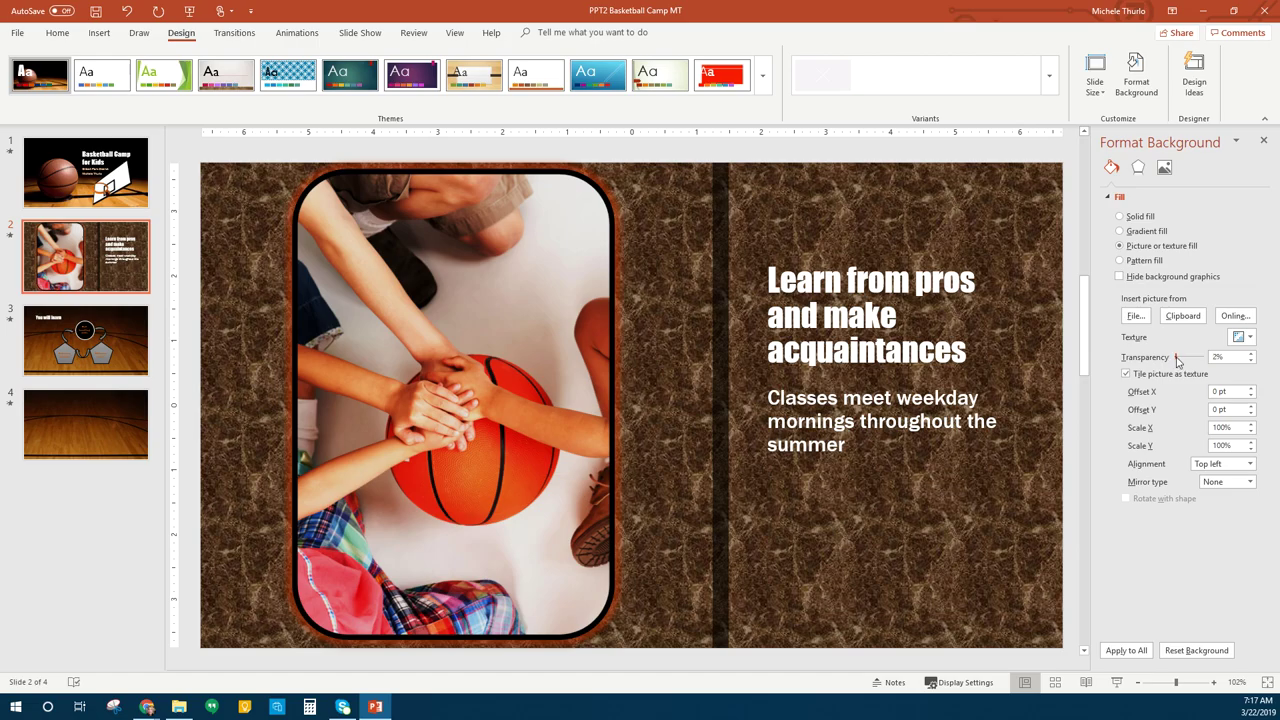
# - Set slide 2's stone-texture background to 15% transparency
pyautogui.moveTo(1175, 358); pyautogui.dragTo(1181, 358)
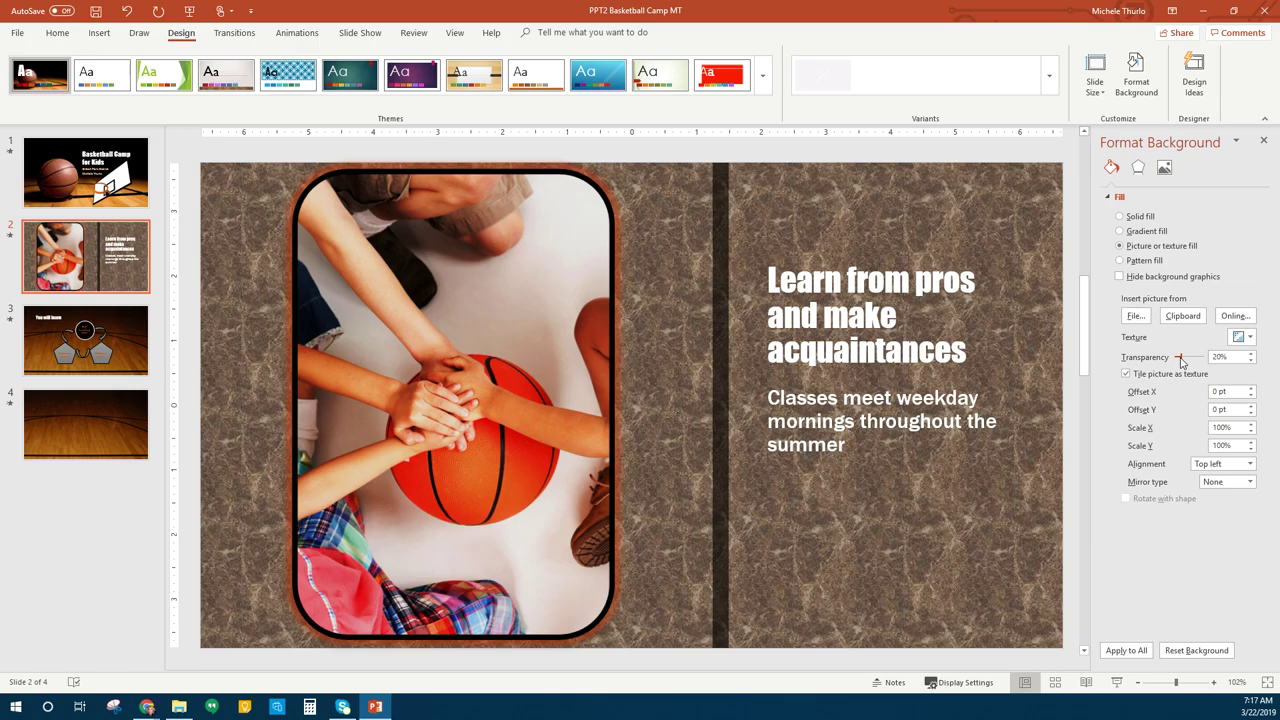
pyautogui.moveTo(1181, 358); pyautogui.dragTo(1181, 358)
pyautogui.click(1252, 362)
pyautogui.click(1252, 362)
pyautogui.click(1252, 362)
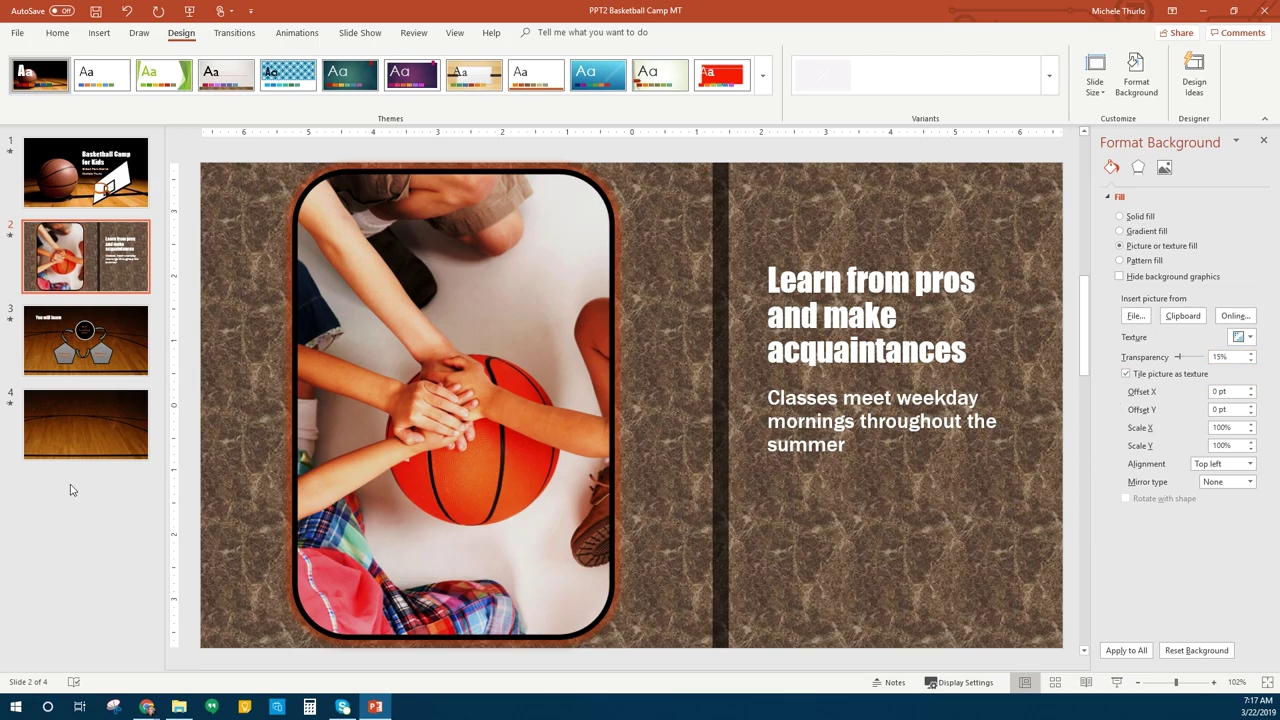
pyautogui.click(118, 356)
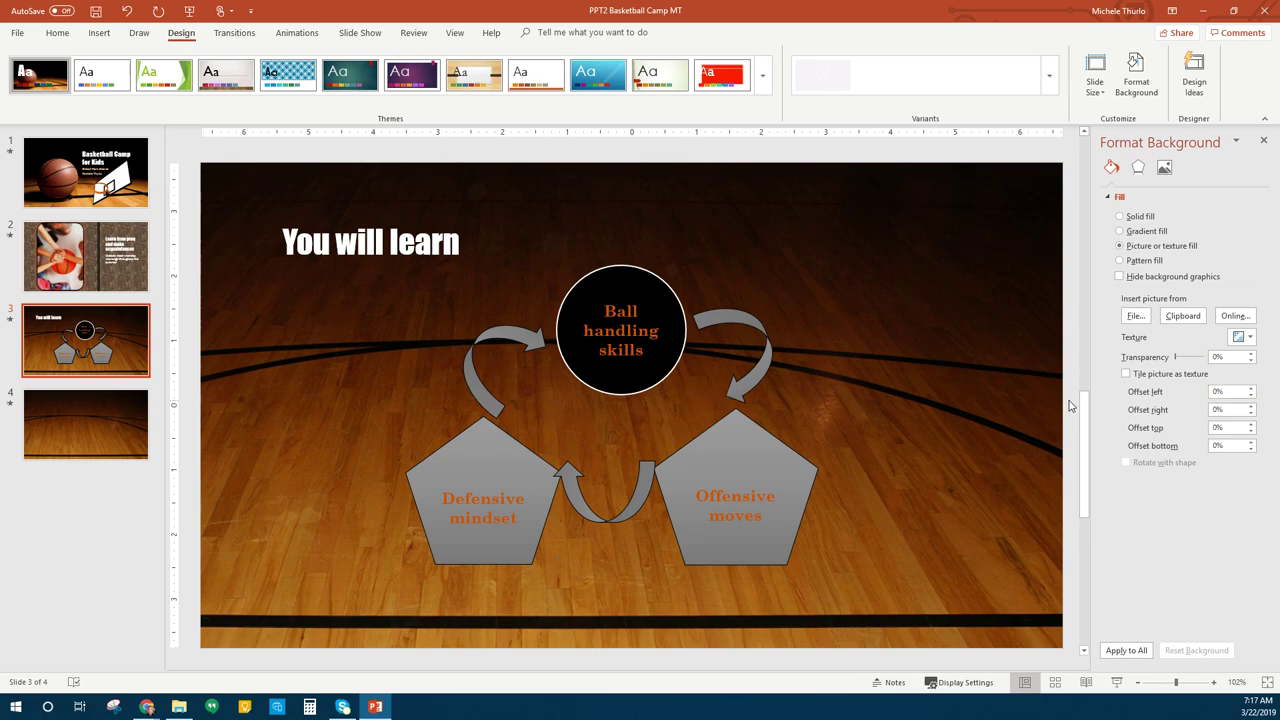
# - Give slide 3 the orange Bottom Spotlight - Accent 3 preset gradient background
pyautogui.click(1140, 232)
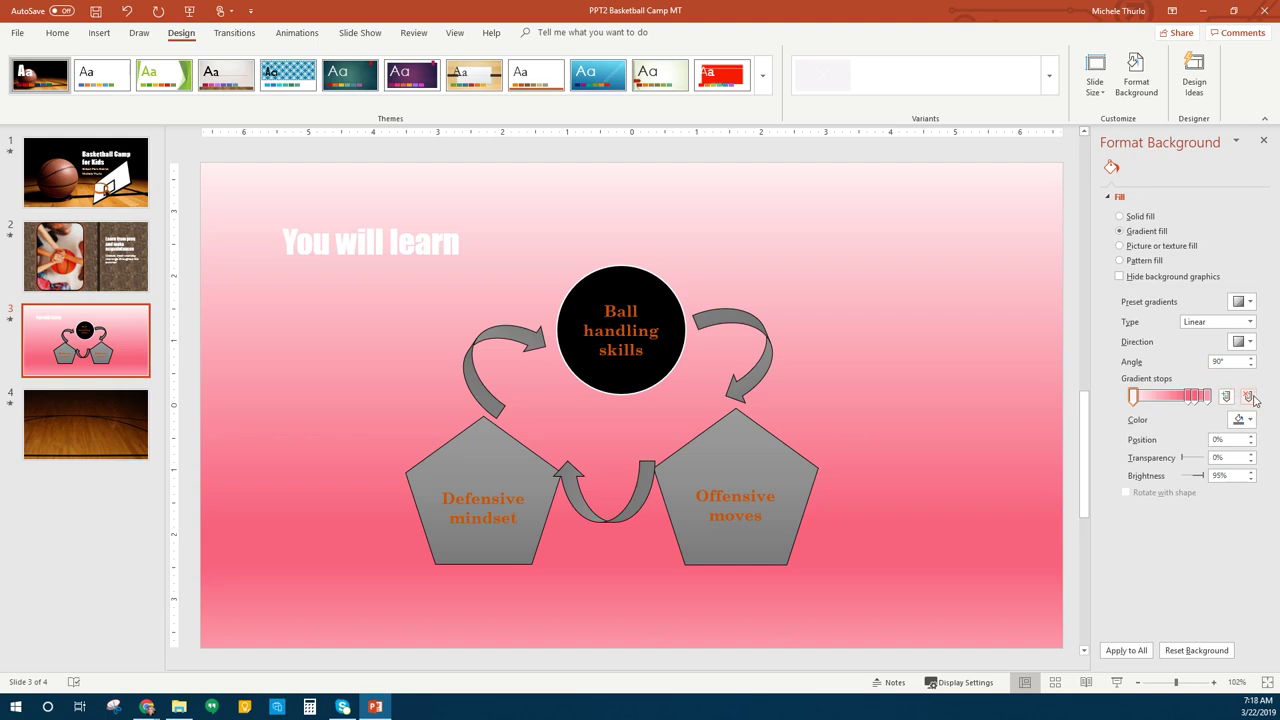
pyautogui.click(1242, 302)
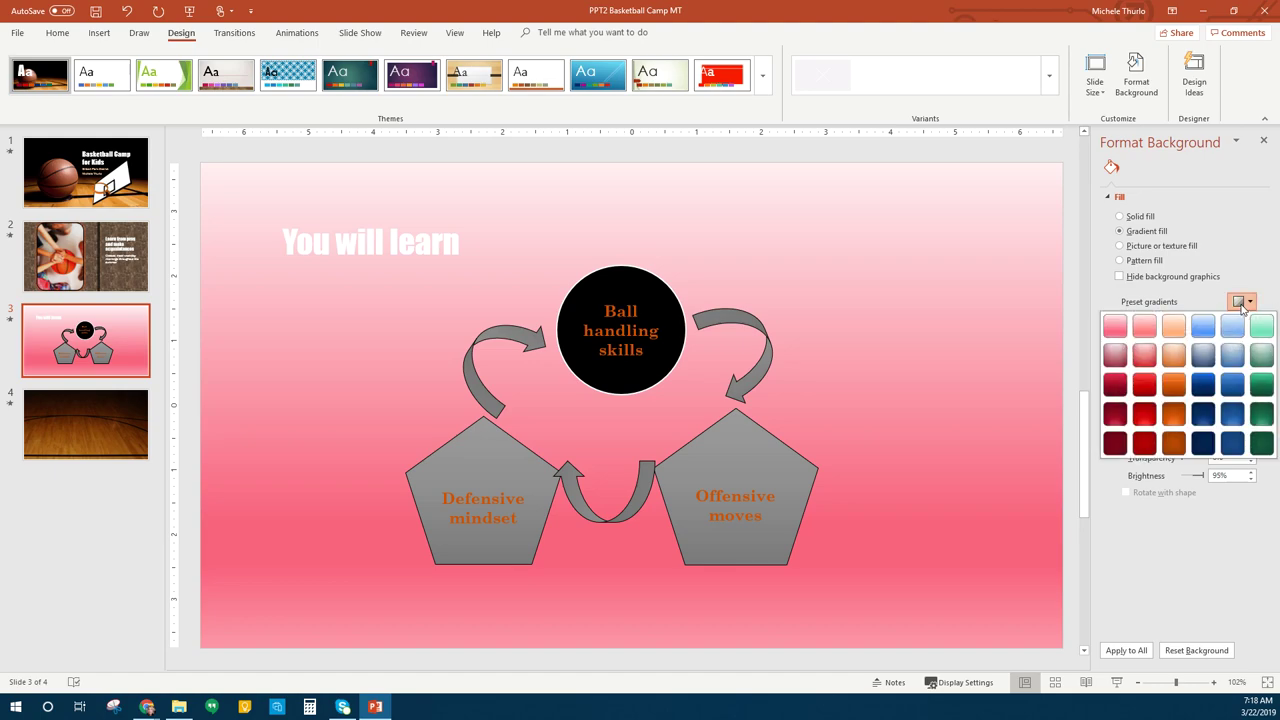
pyautogui.click(1174, 413)
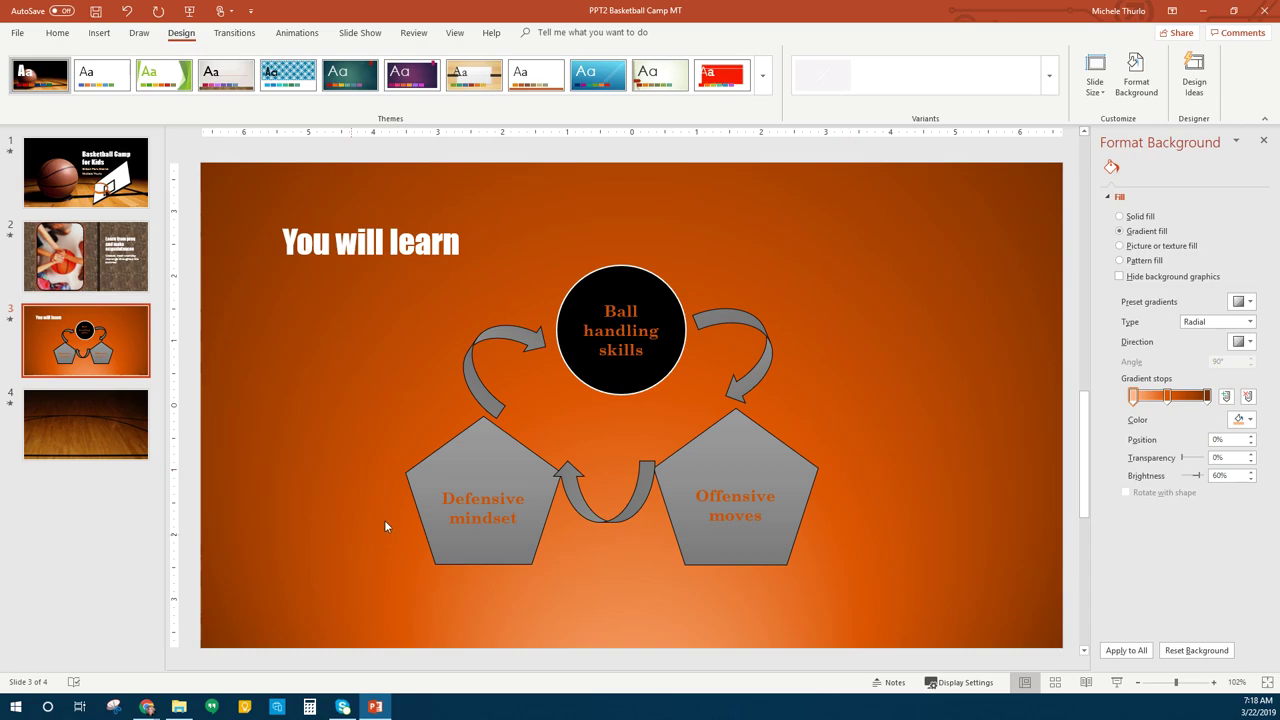
pyautogui.click(139, 444)
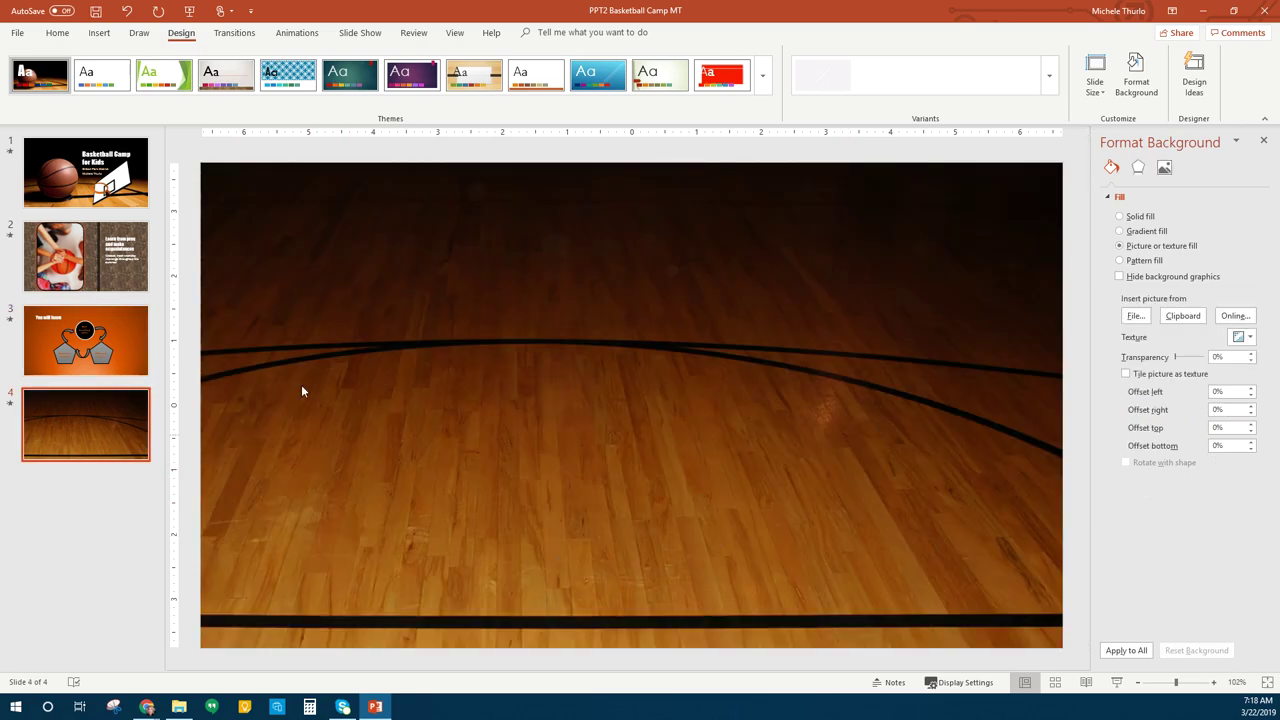
# - Save the deck and make the Basketball Boy picture slide 4's background
pyautogui.click(96, 11)
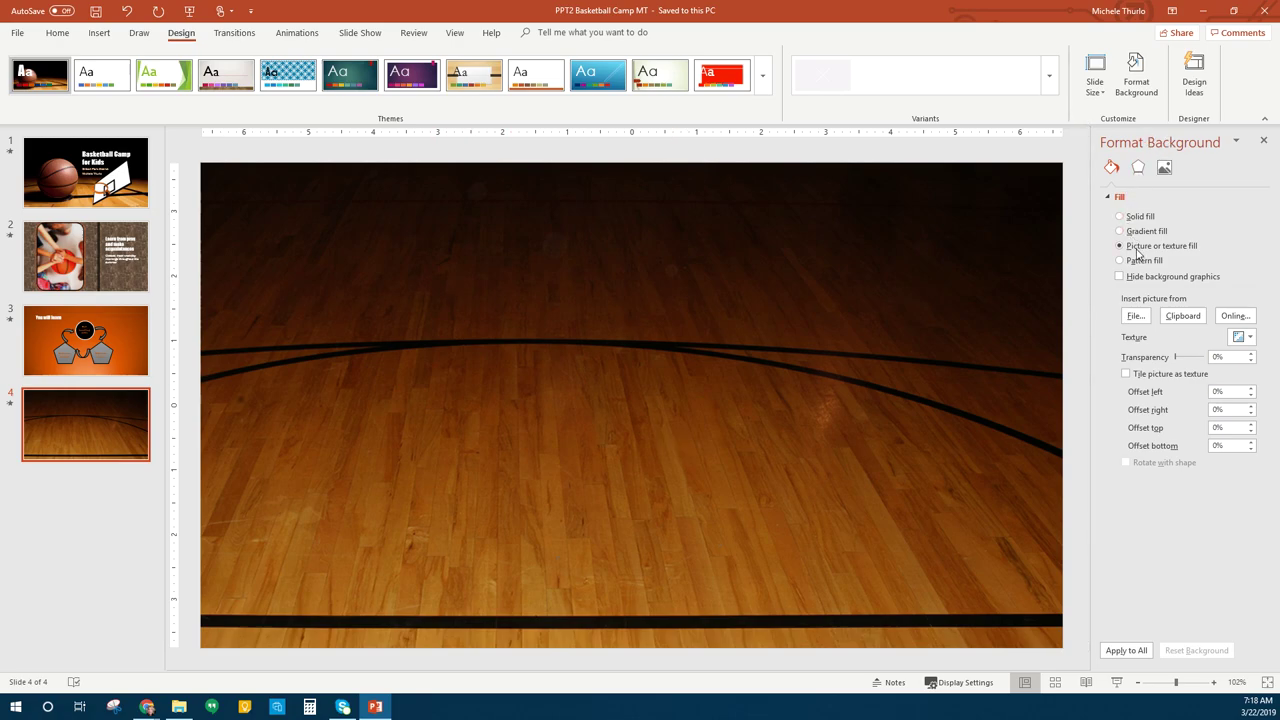
pyautogui.click(1136, 317)
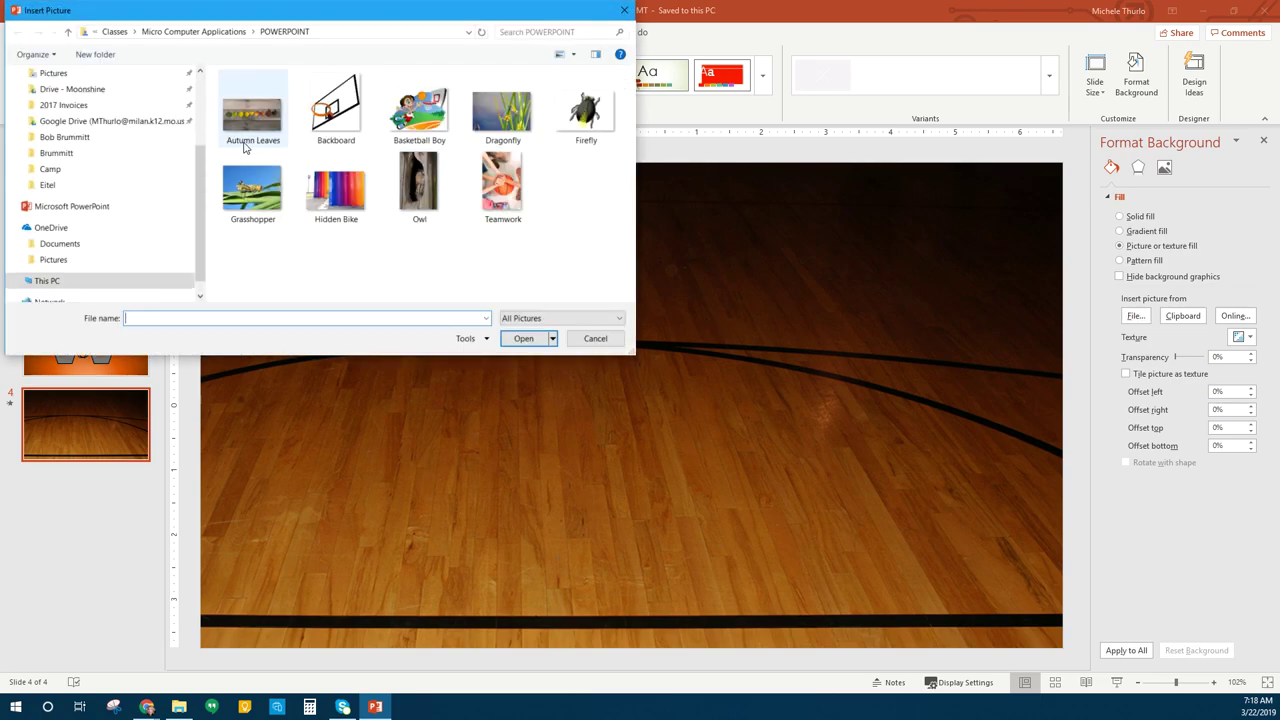
pyautogui.click(416, 119)
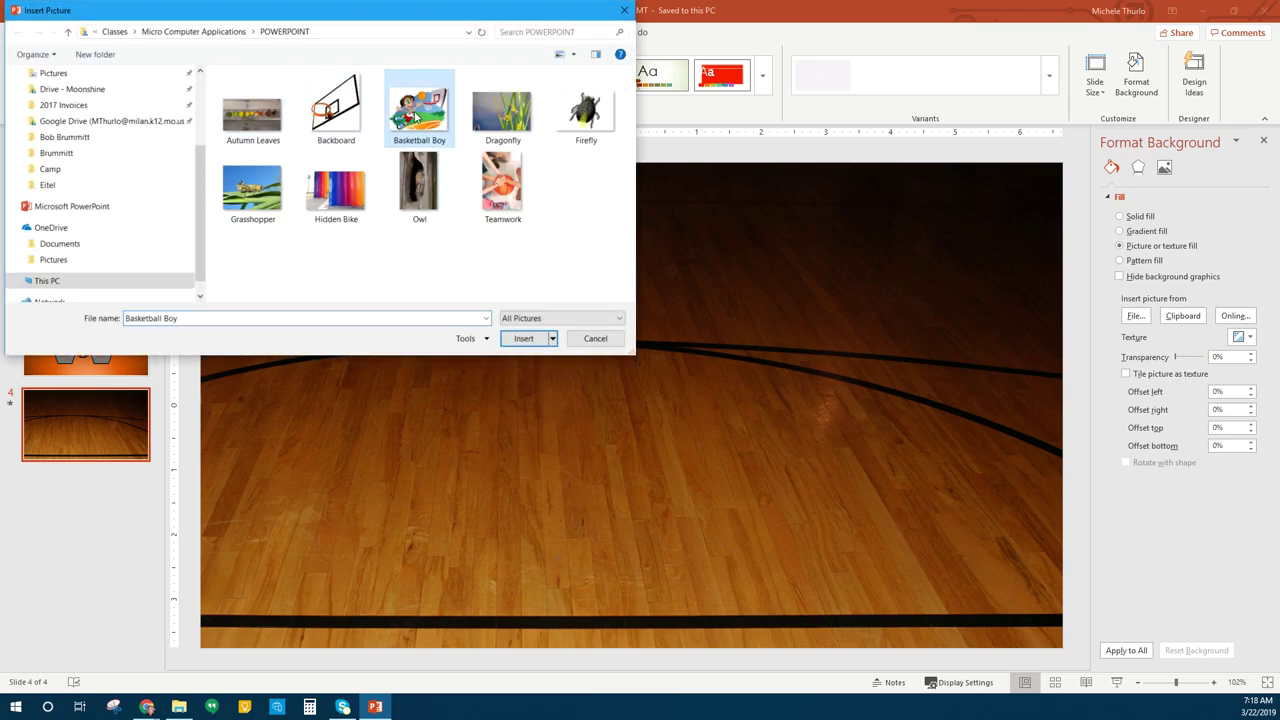
pyautogui.click(519, 342)
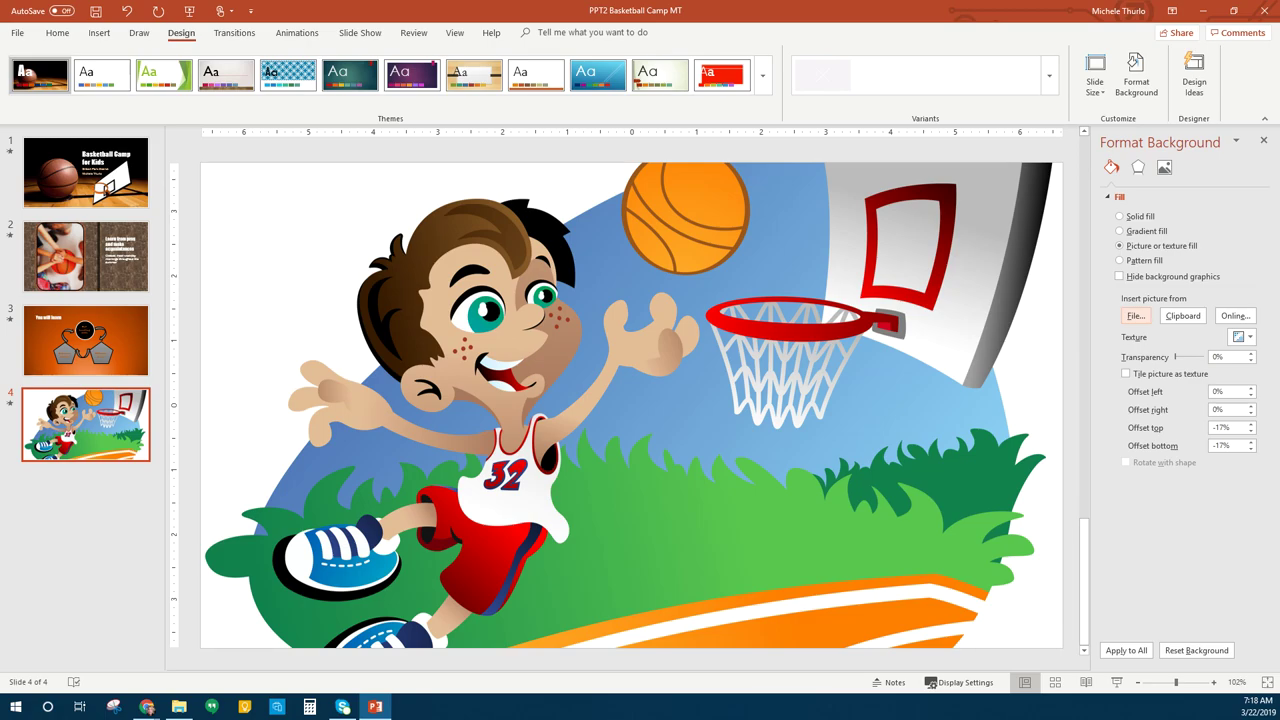
# - Set the picture background to 30% transparency and close the background settings
pyautogui.click(1230, 356)
pyautogui.write('30')
pyautogui.press('Tab')
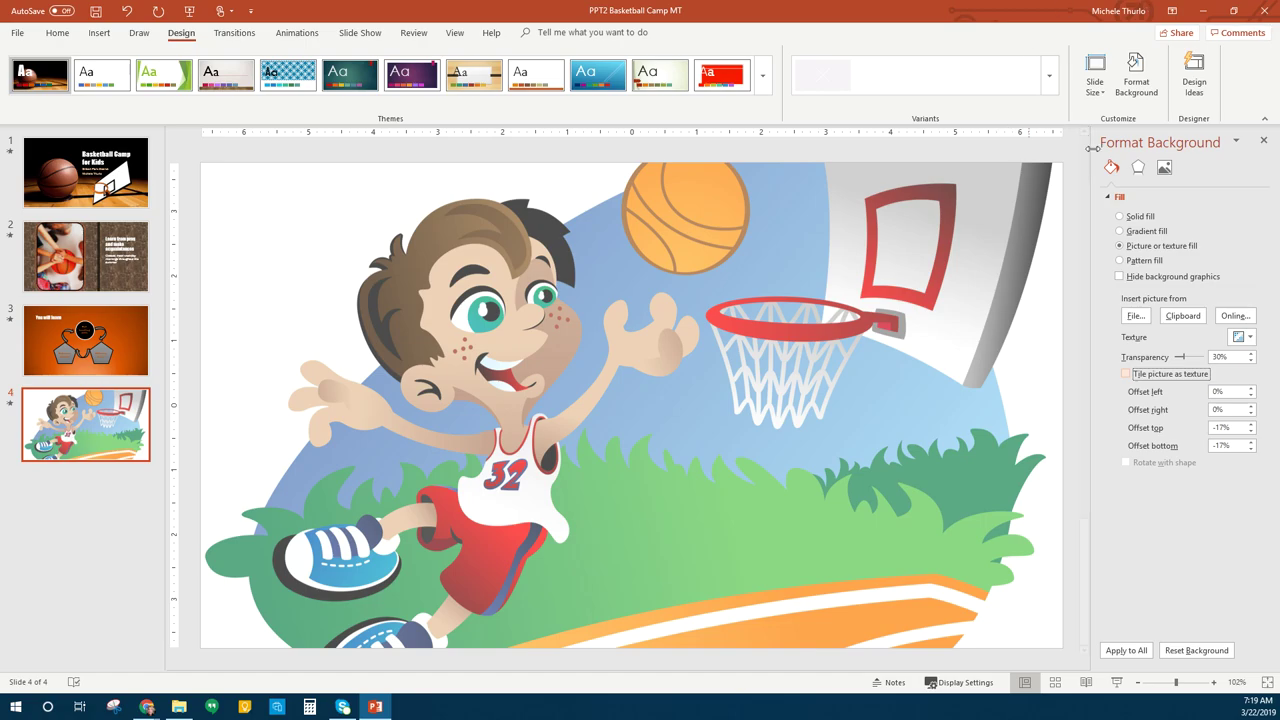
pyautogui.click(1264, 142)
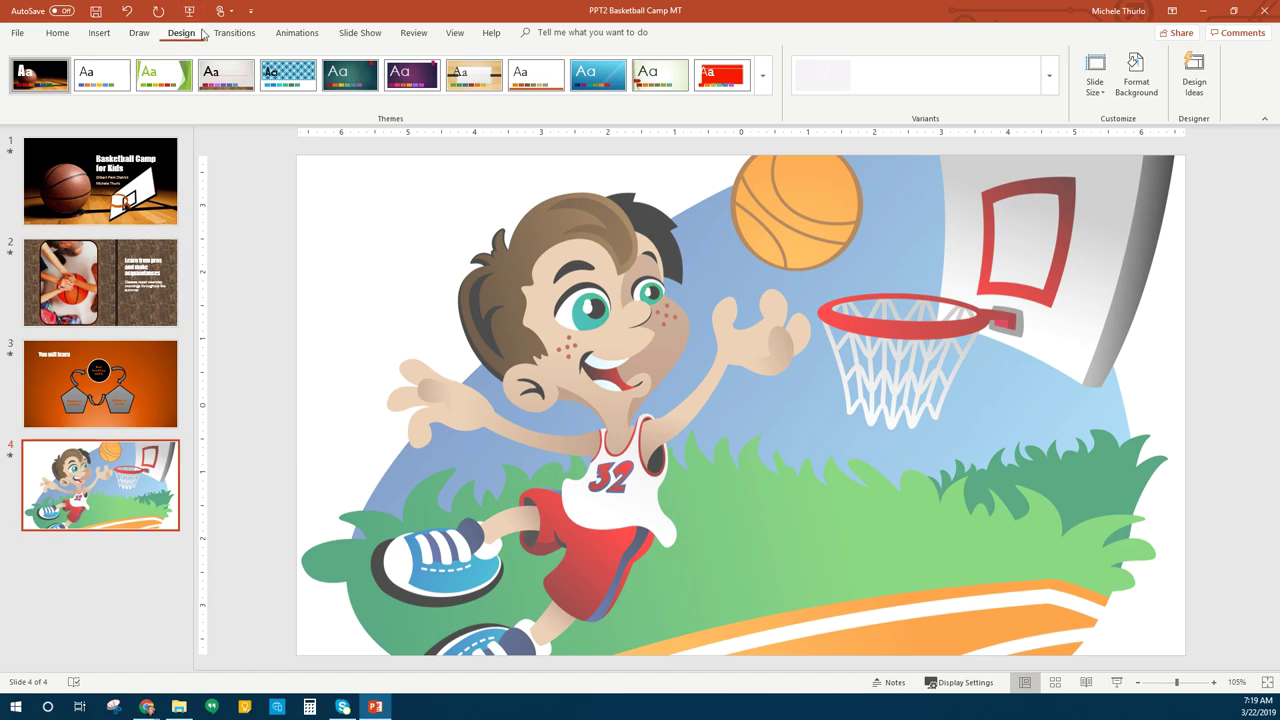
# - Insert Fill: Red, Accent color 2 WordArt on slide 4 reading 'Register today!'
pyautogui.click(108, 35)
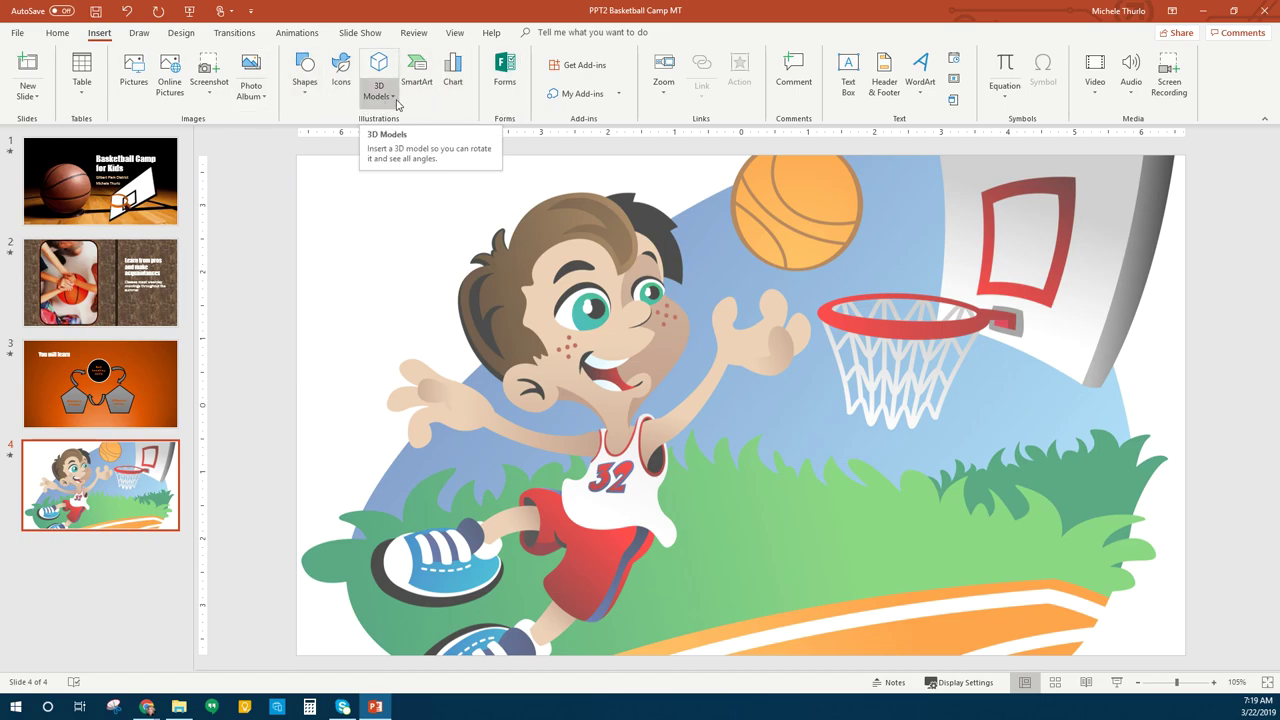
pyautogui.click(922, 78)
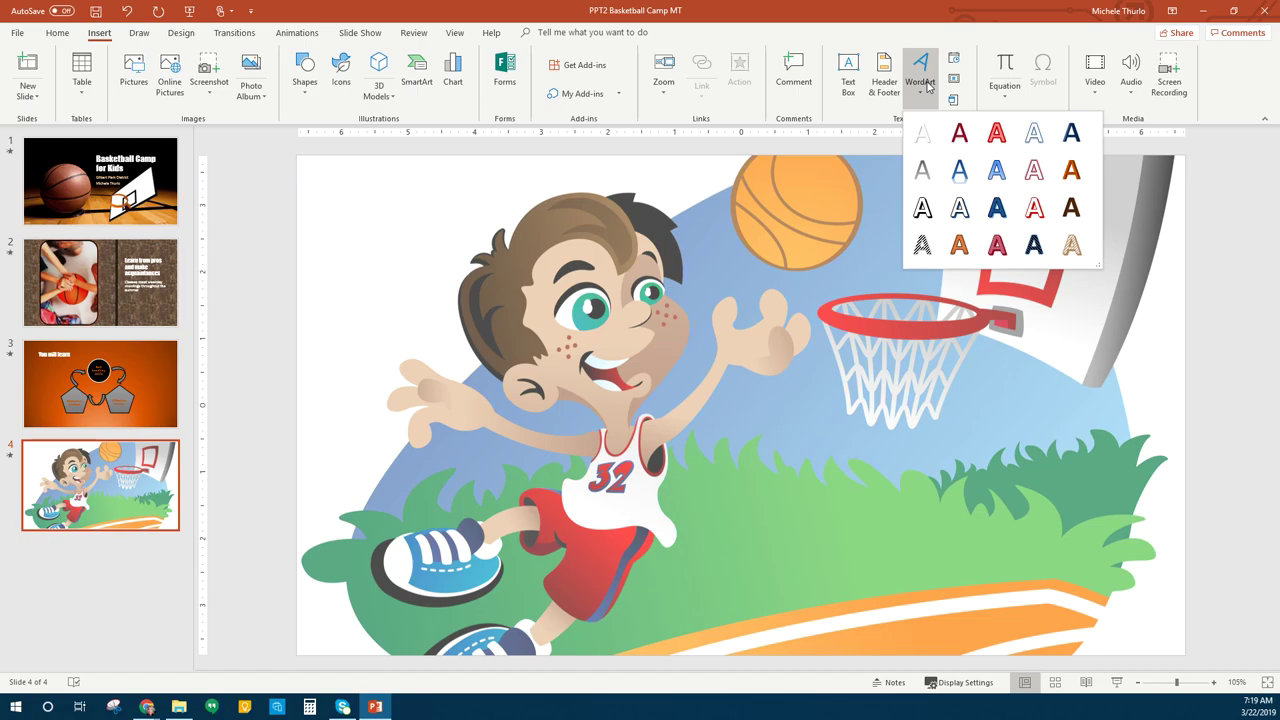
pyautogui.click(997, 134)
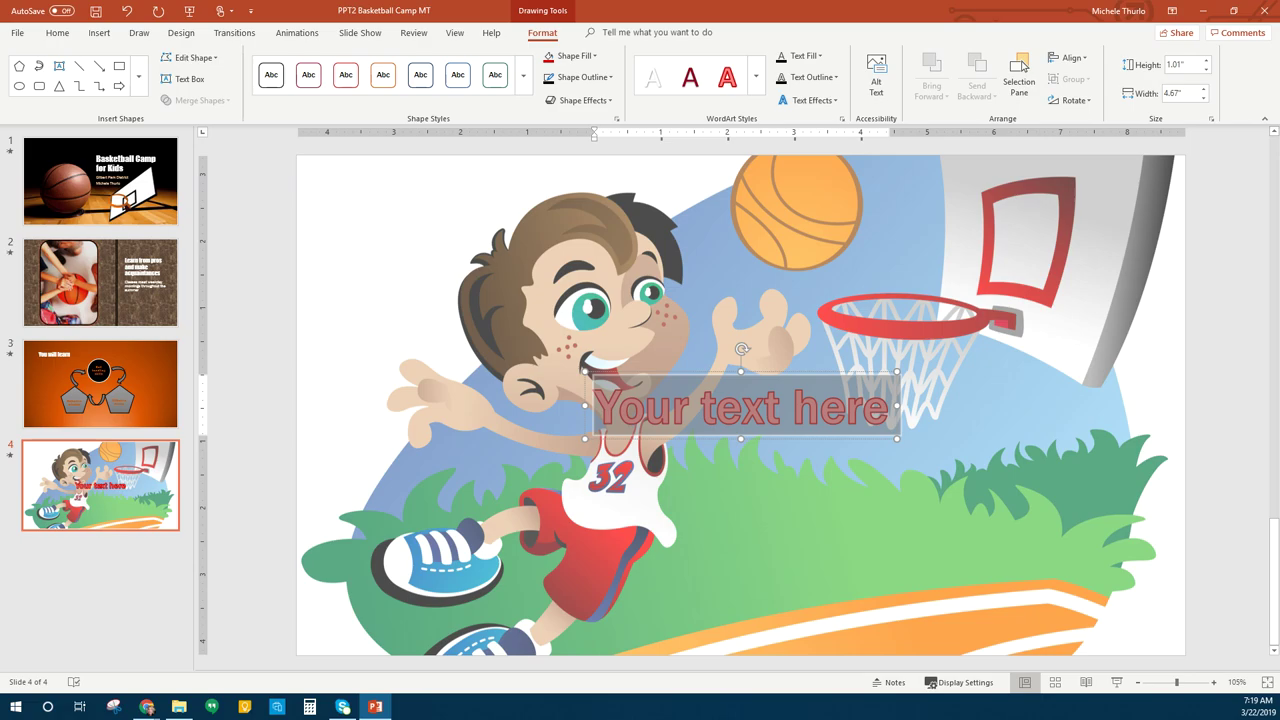
pyautogui.moveTo(782, 418)
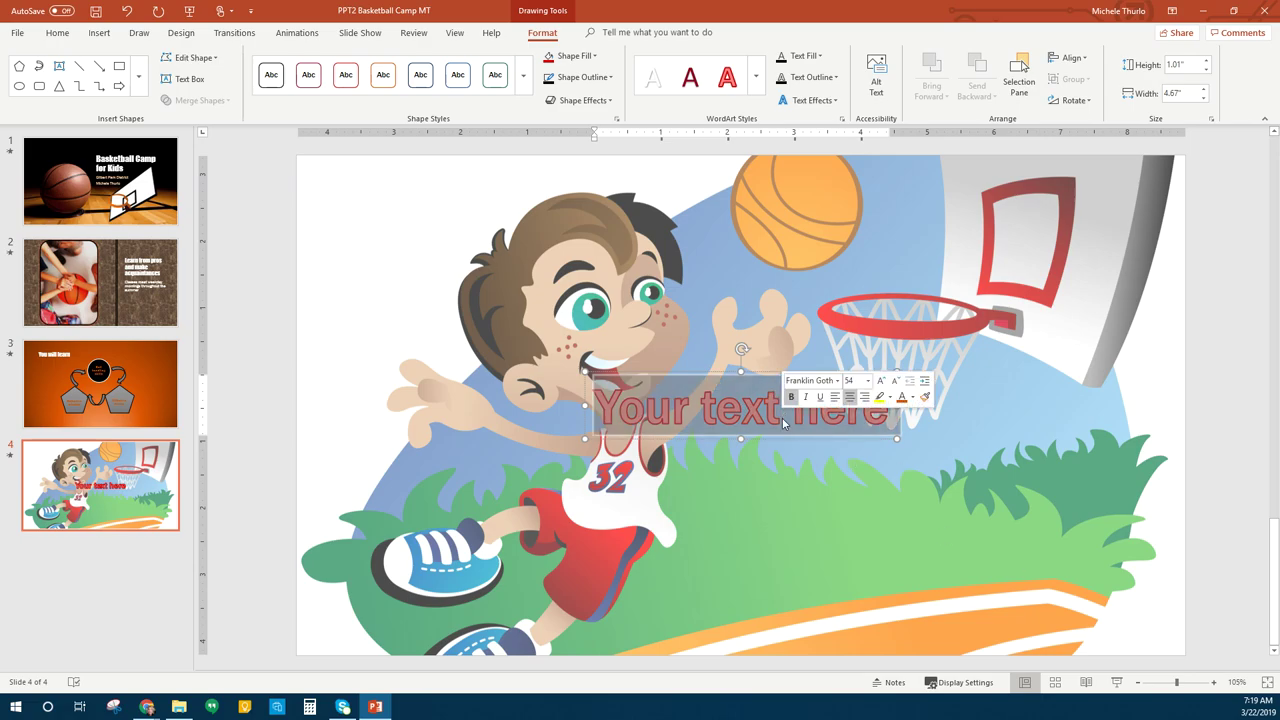
pyautogui.write('Regi')
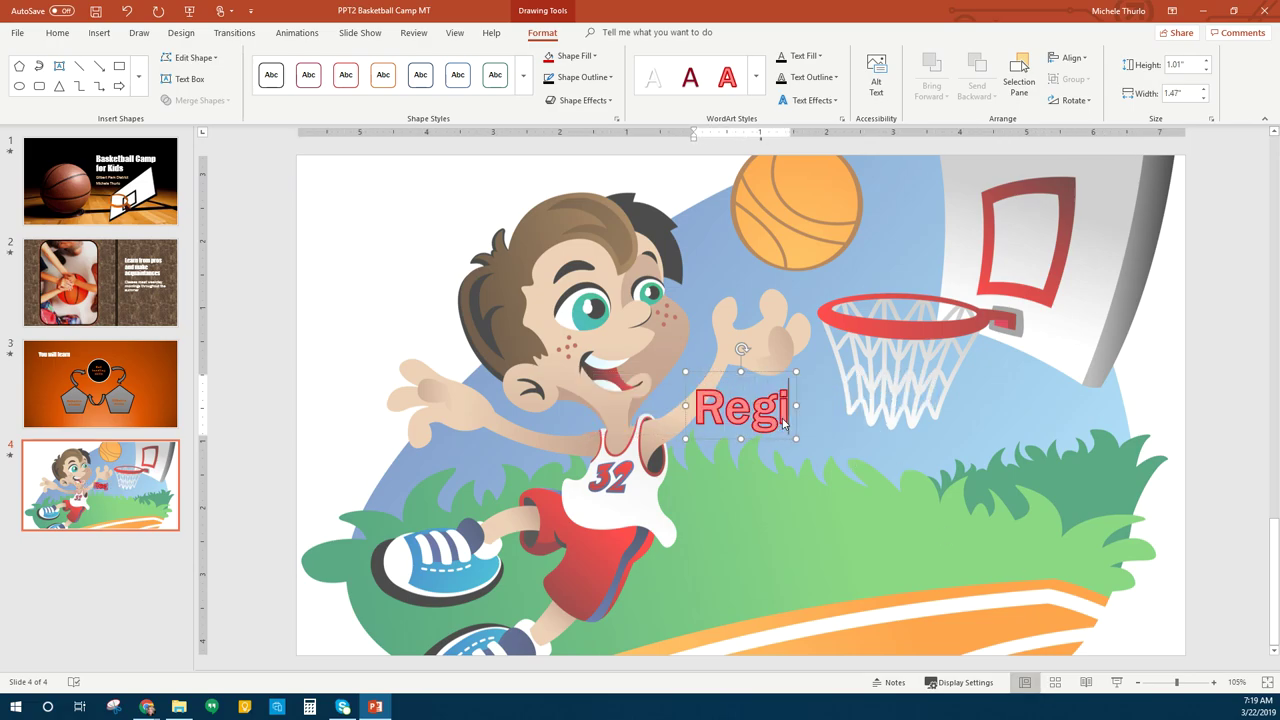
pyautogui.write('ster today')
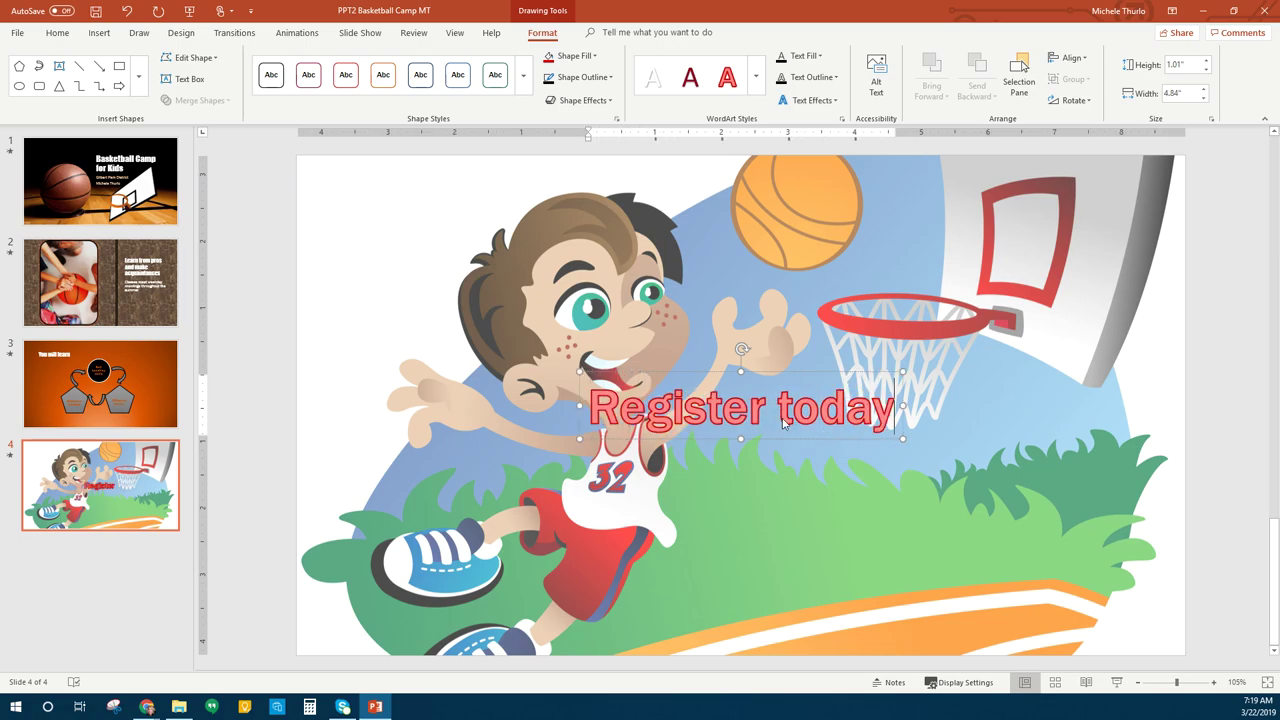
pyautogui.write('!')
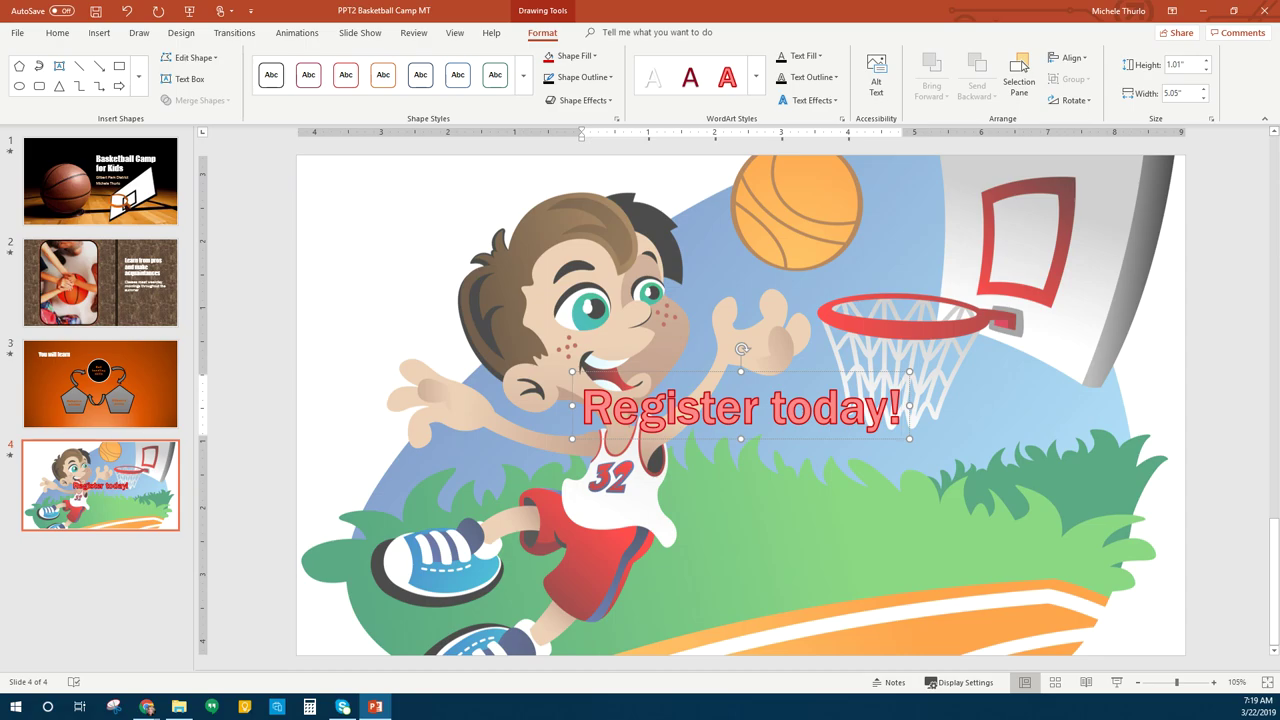
# - Warp the WordArt text with the Chevron: Up transform effect
pyautogui.click(833, 100)
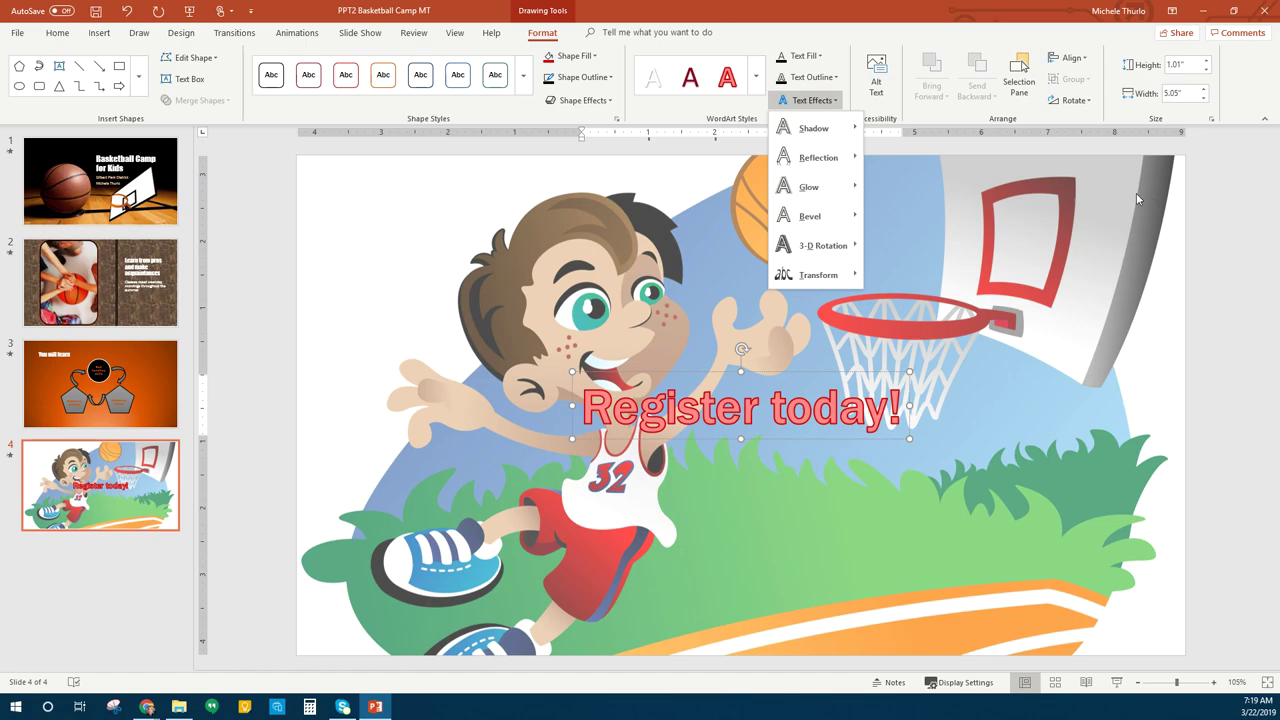
pyautogui.moveTo(818, 280)
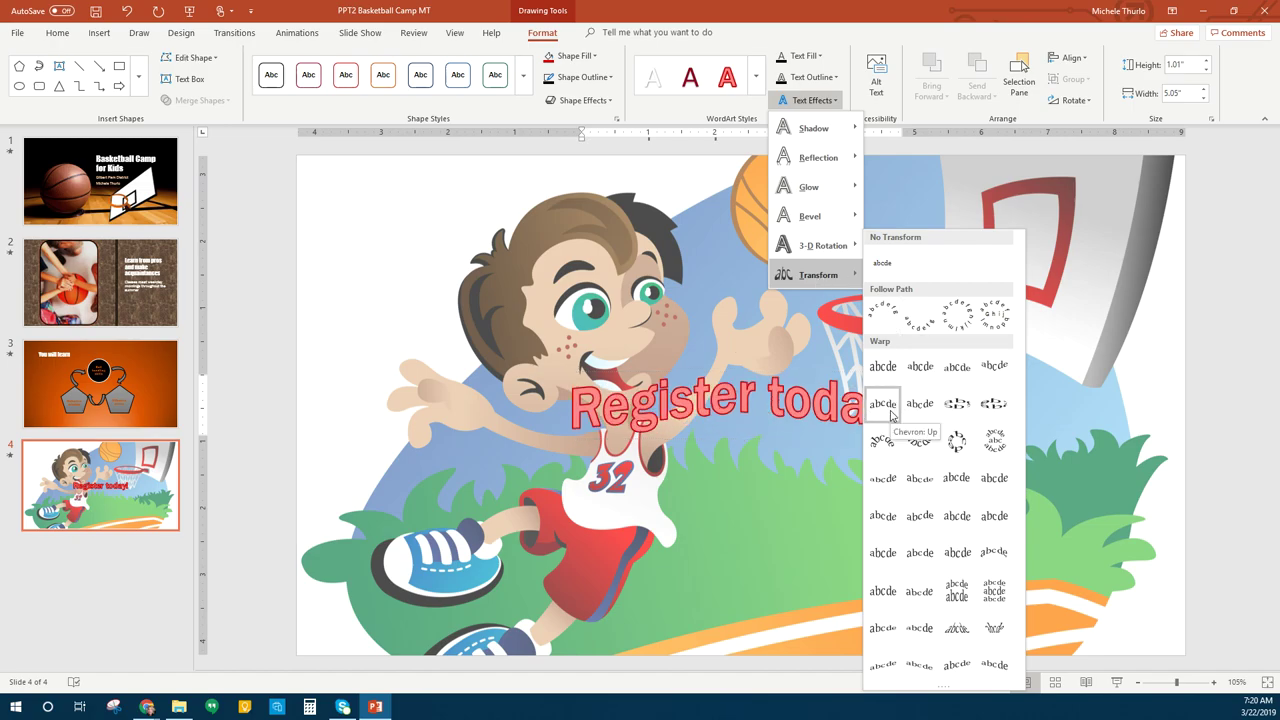
pyautogui.click(884, 404)
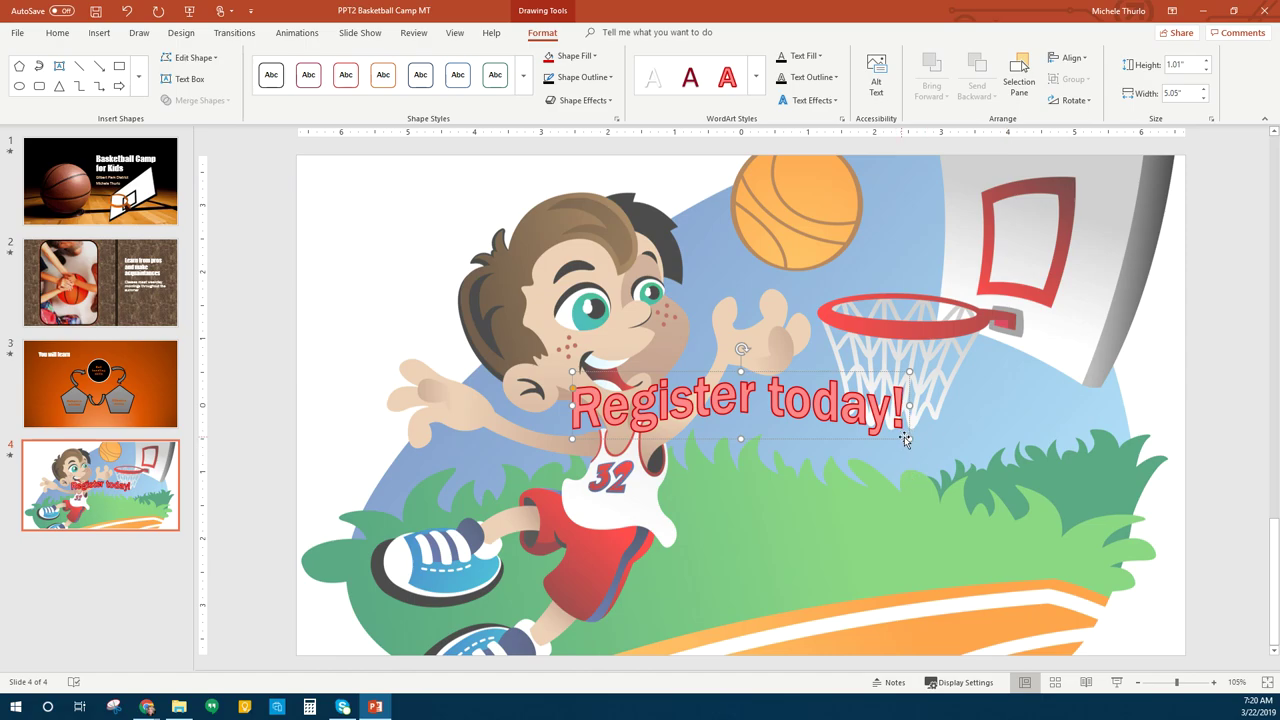
# - Resize the WordArt to about 7.08" by 2.67" and move it lower right
pyautogui.moveTo(908, 437); pyautogui.dragTo(1104, 590)
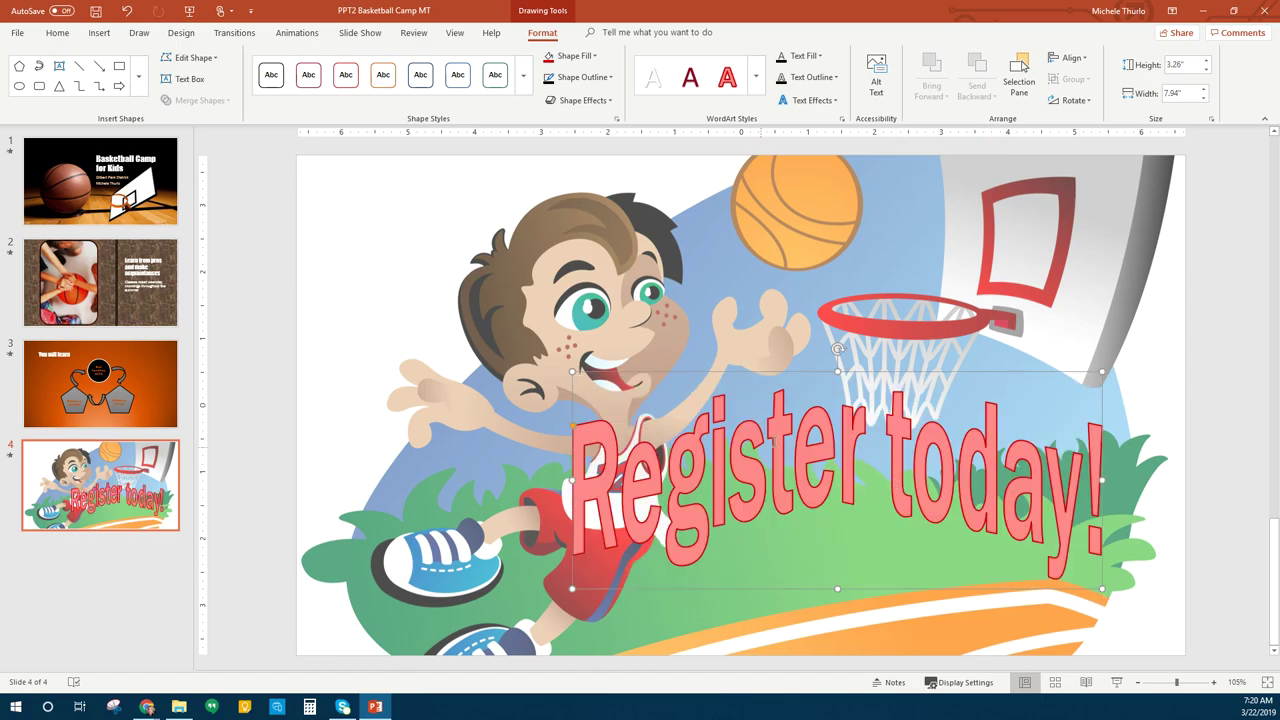
pyautogui.moveTo(572, 371); pyautogui.dragTo(628, 410)
pyautogui.moveTo(808, 412); pyautogui.dragTo(860, 476)
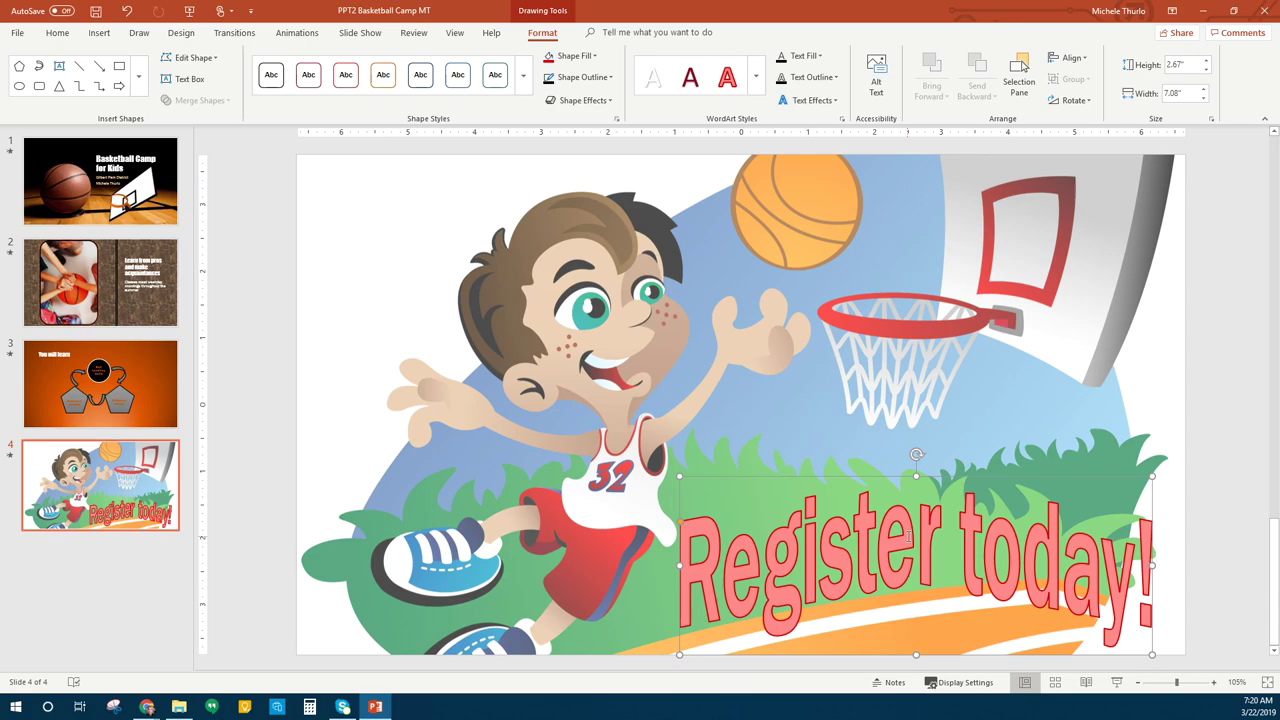
# - Fill the WordArt with the Walnut texture and give its letters a 6 pt outline
pyautogui.click(818, 57)
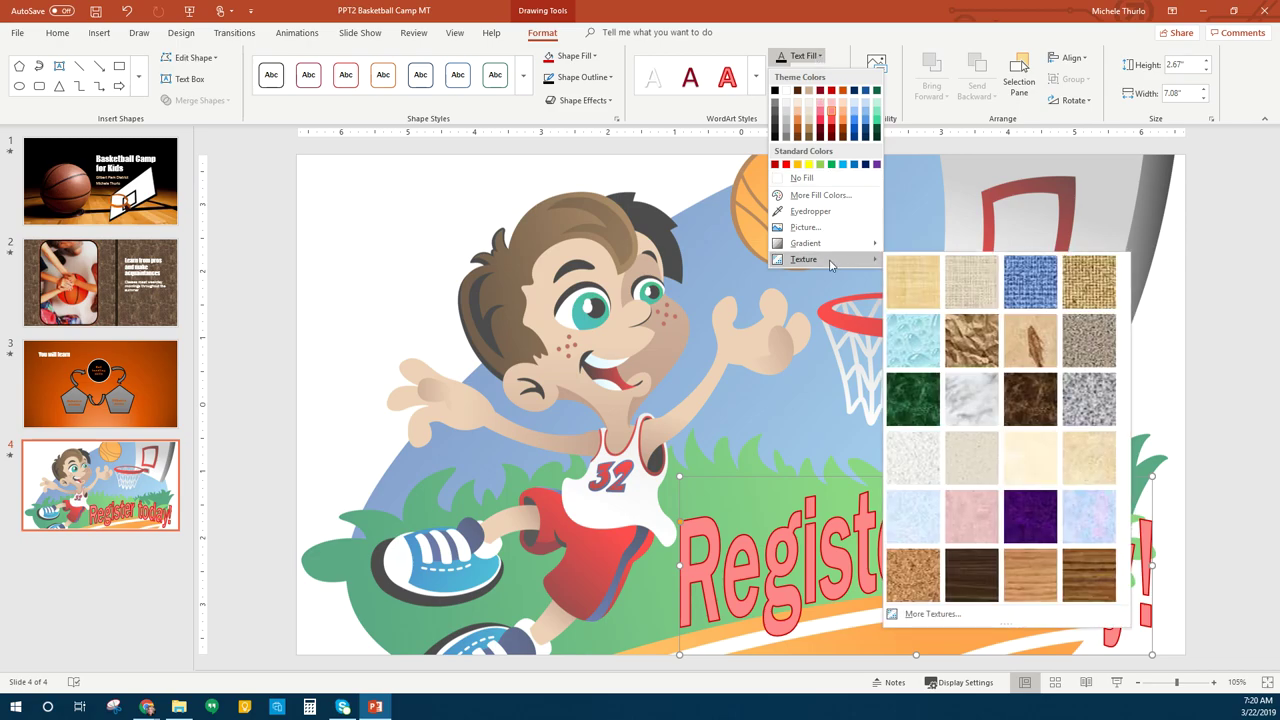
pyautogui.click(980, 588)
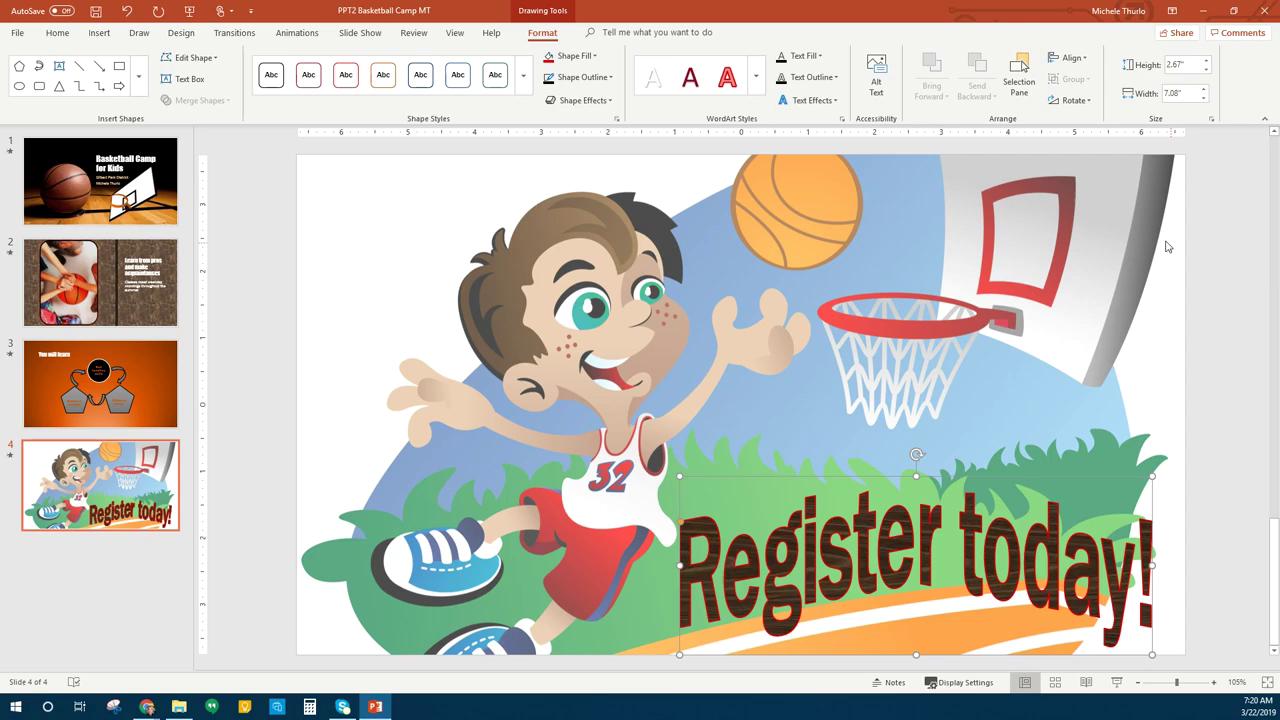
pyautogui.click(814, 79)
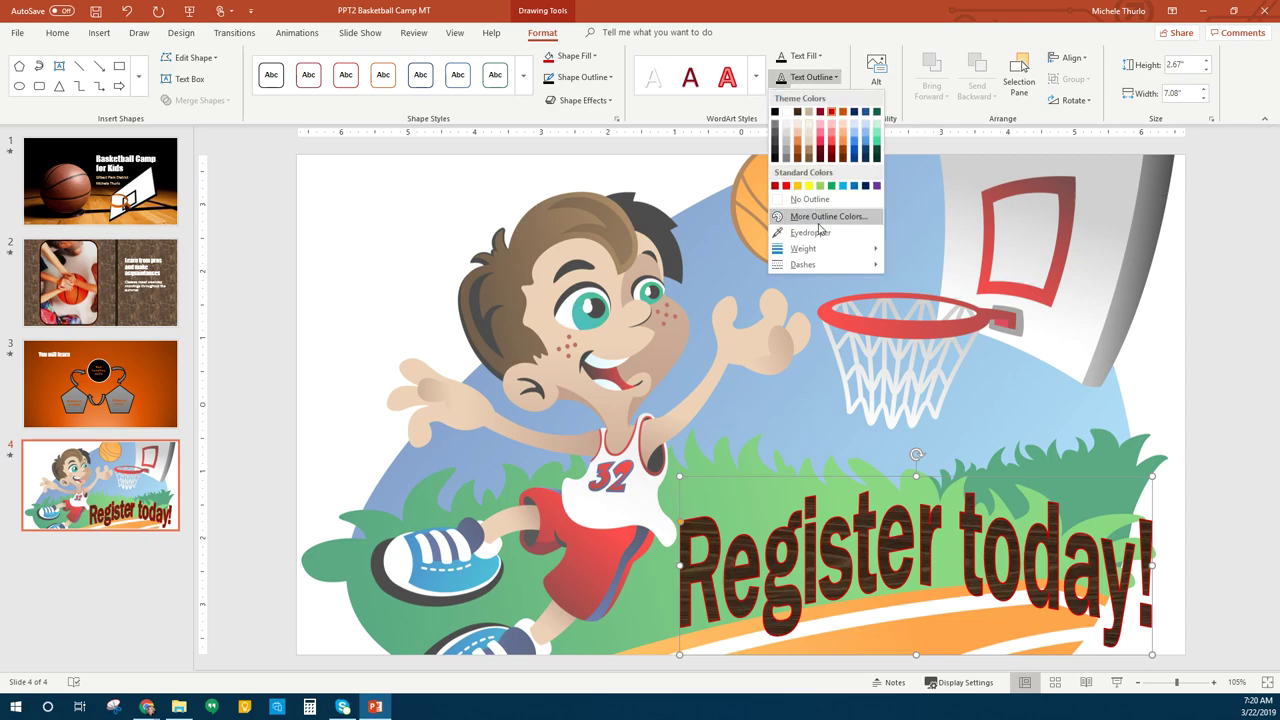
pyautogui.moveTo(822, 250)
pyautogui.click(940, 367)
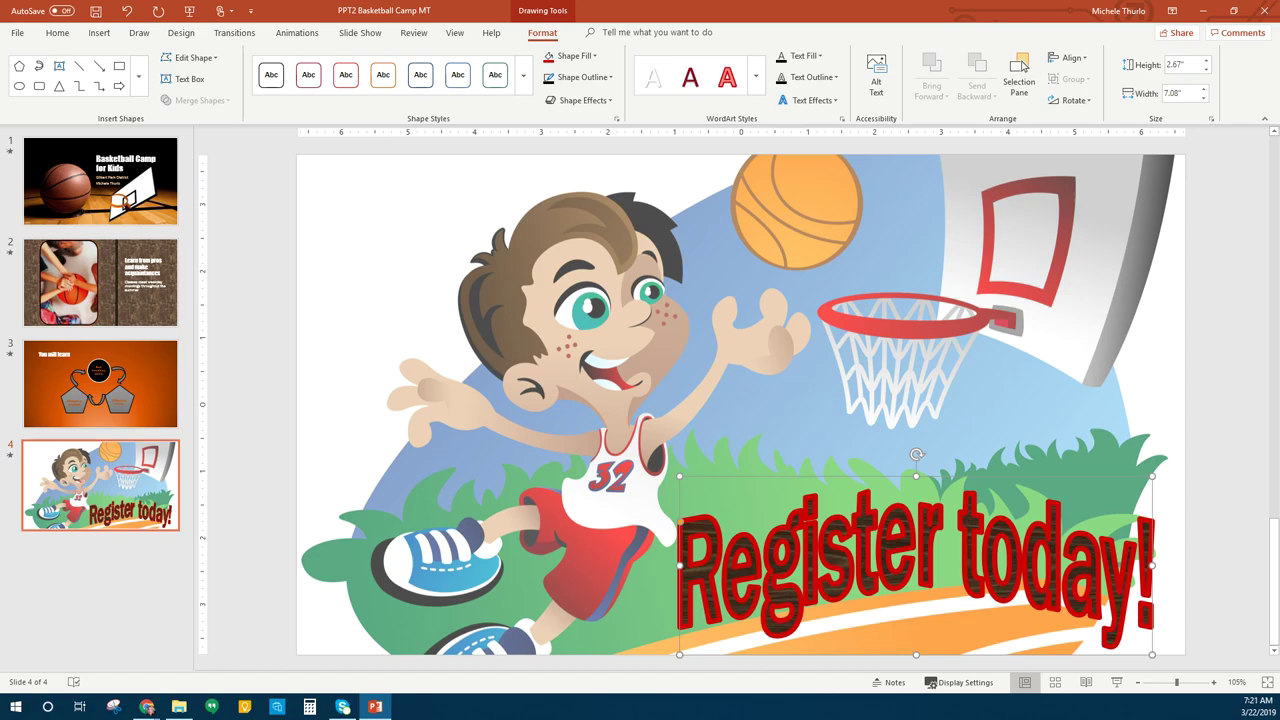
# - Colour the WordArt outline black and save the presentation
pyautogui.click(826, 82)
pyautogui.click(790, 108)
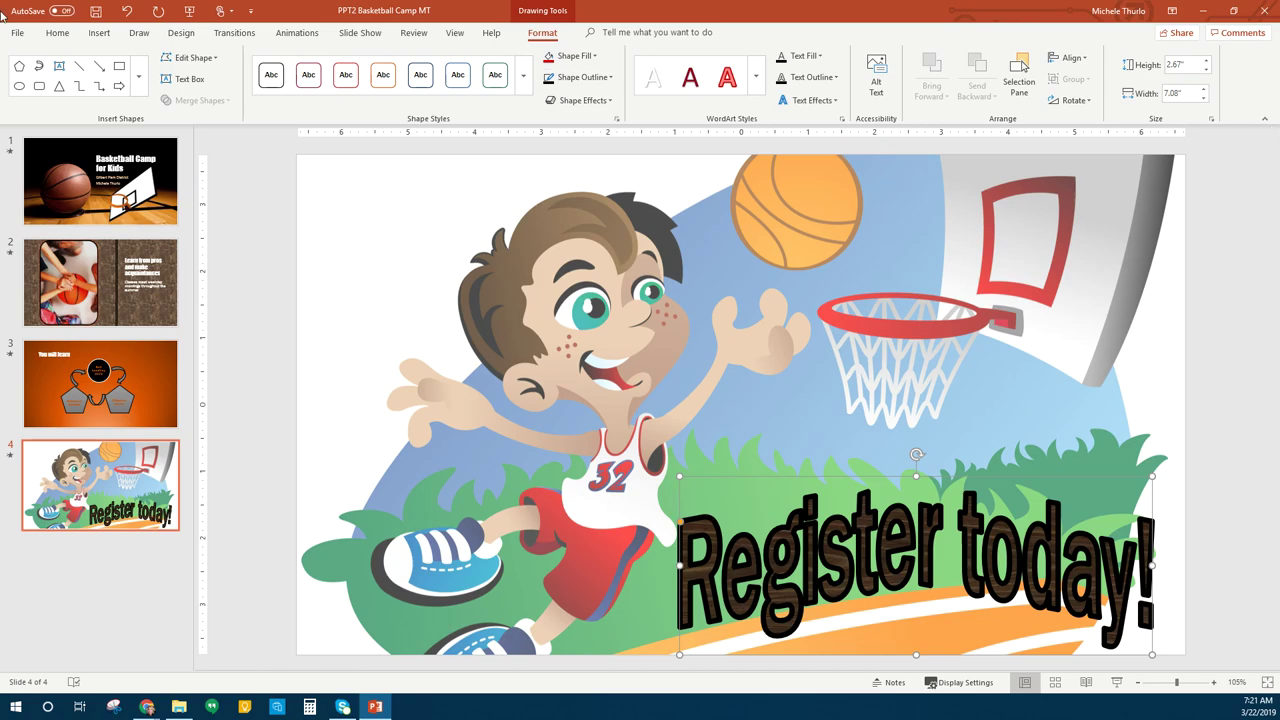
pyautogui.click(96, 11)
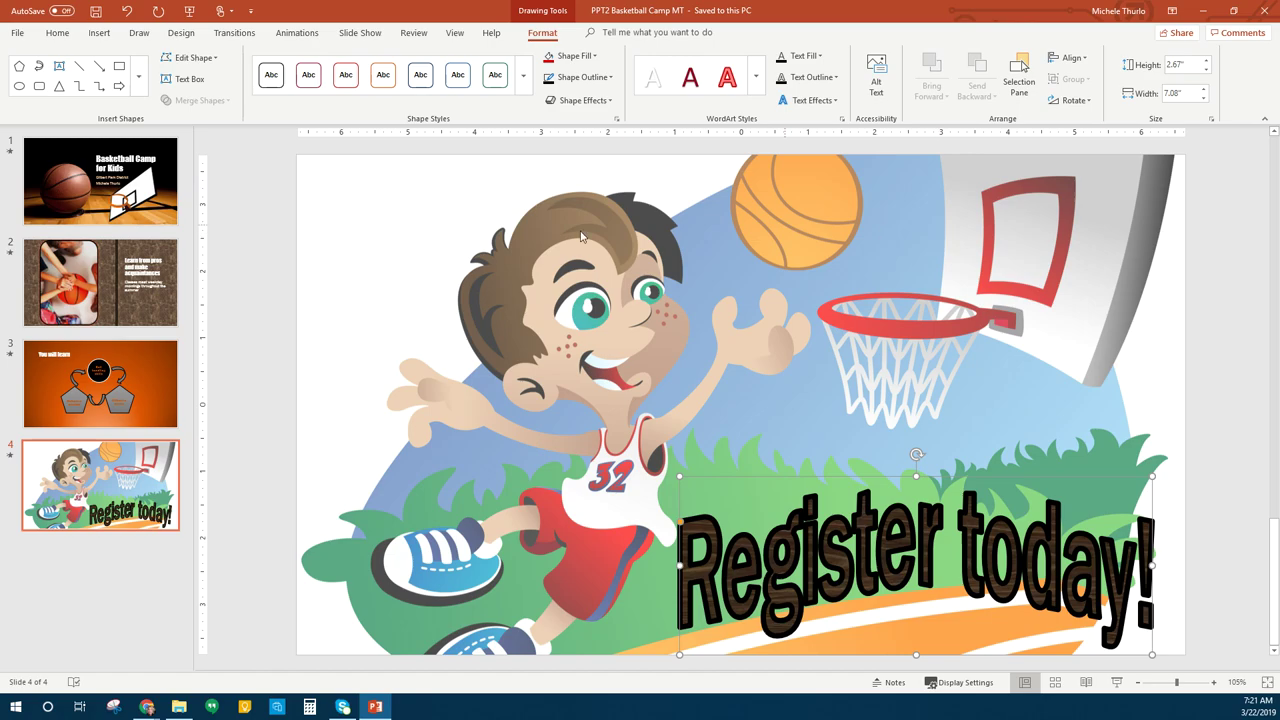
pyautogui.click(115, 310)
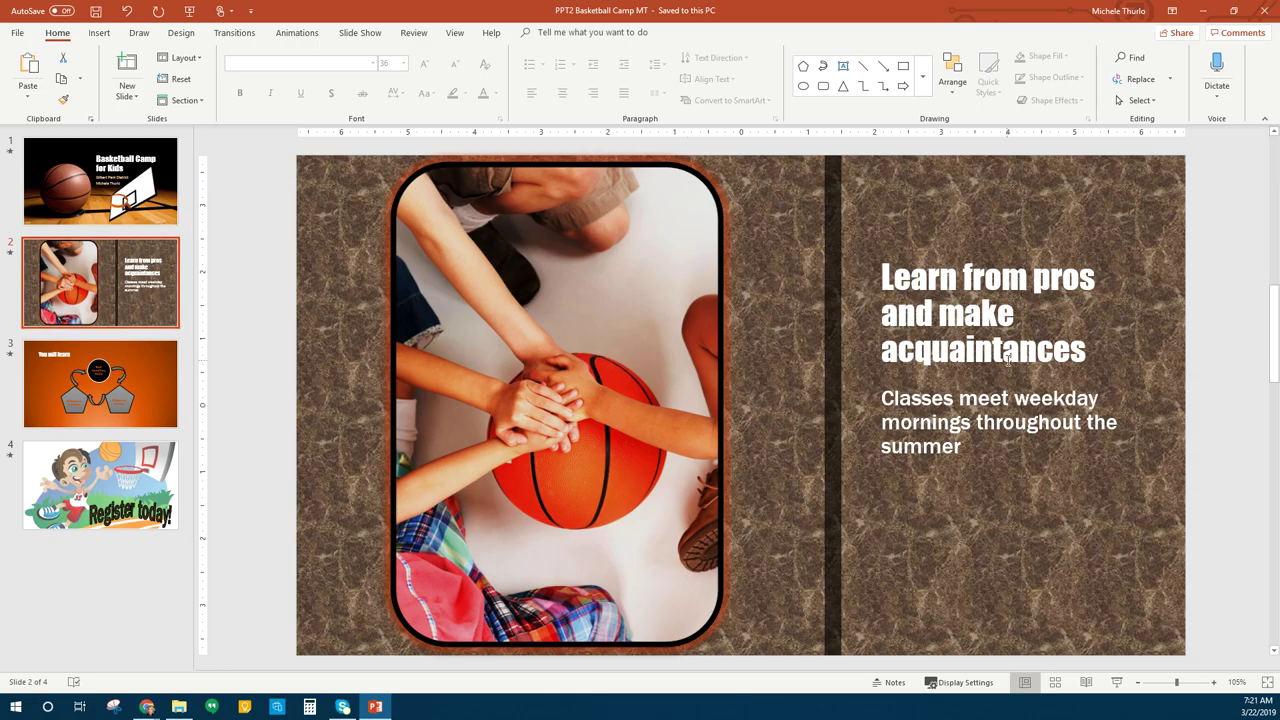
# - Swap 'acquaintances' for the synonym 'friends' in the slide 2 title and open the Notes pane
pyautogui.click(1008, 362)
pyautogui.doubleClick(977, 352)
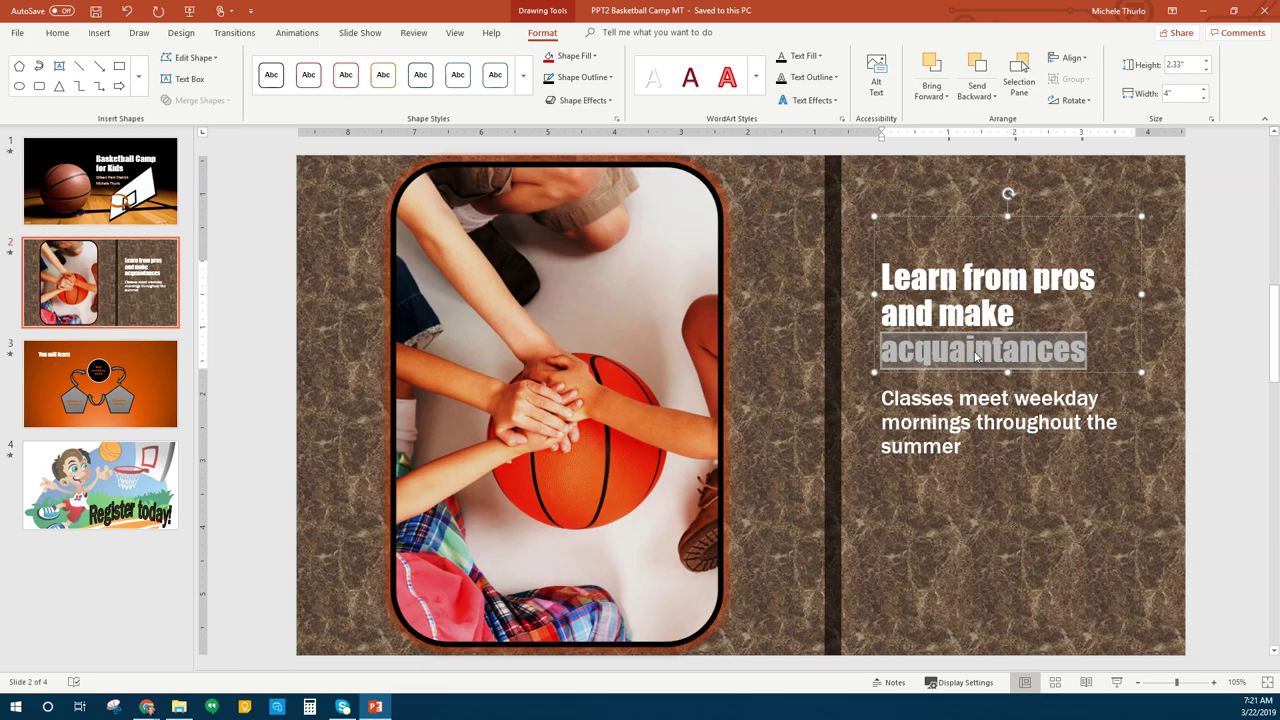
pyautogui.rightClick(977, 356)
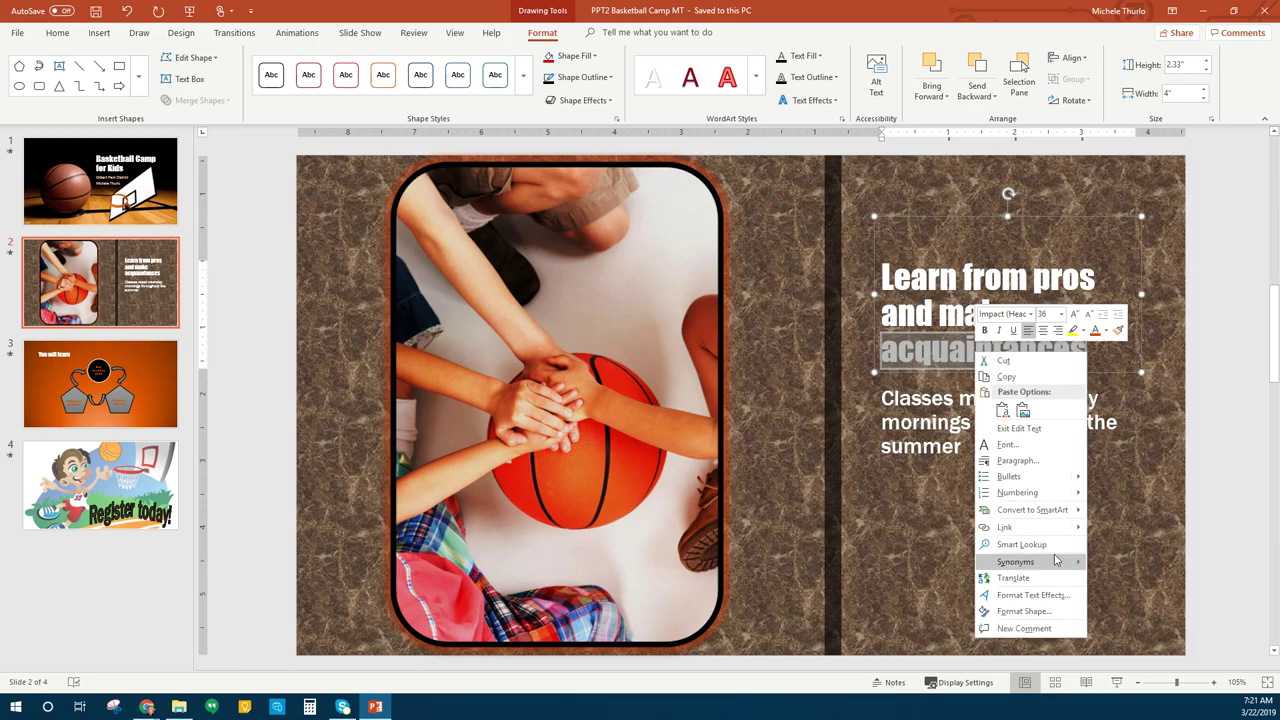
pyautogui.moveTo(1047, 569)
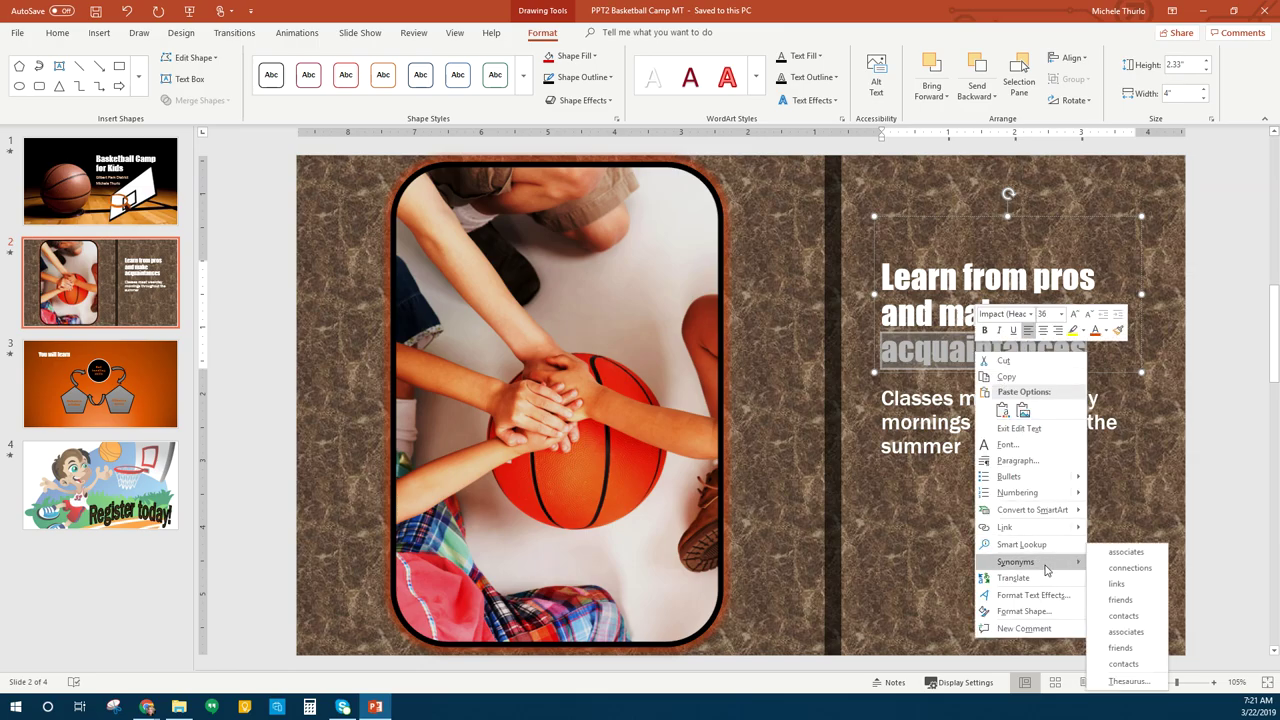
pyautogui.click(1128, 600)
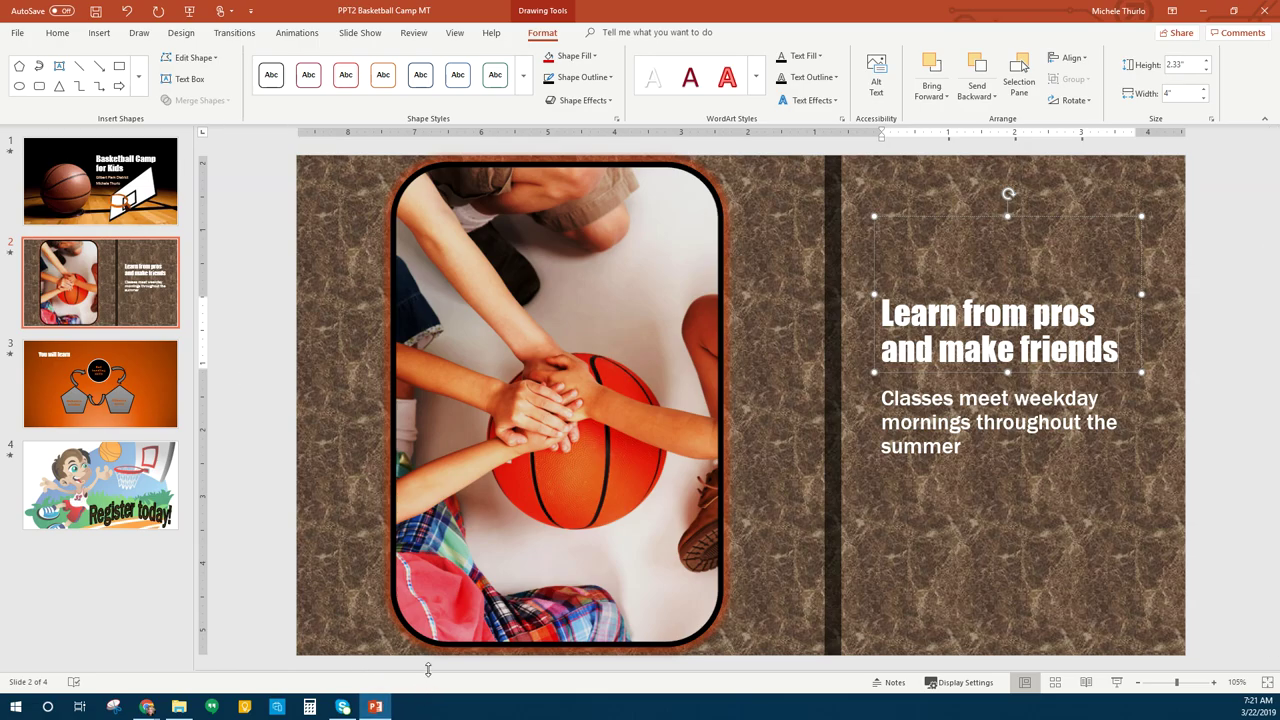
pyautogui.moveTo(428, 669); pyautogui.dragTo(390, 588)
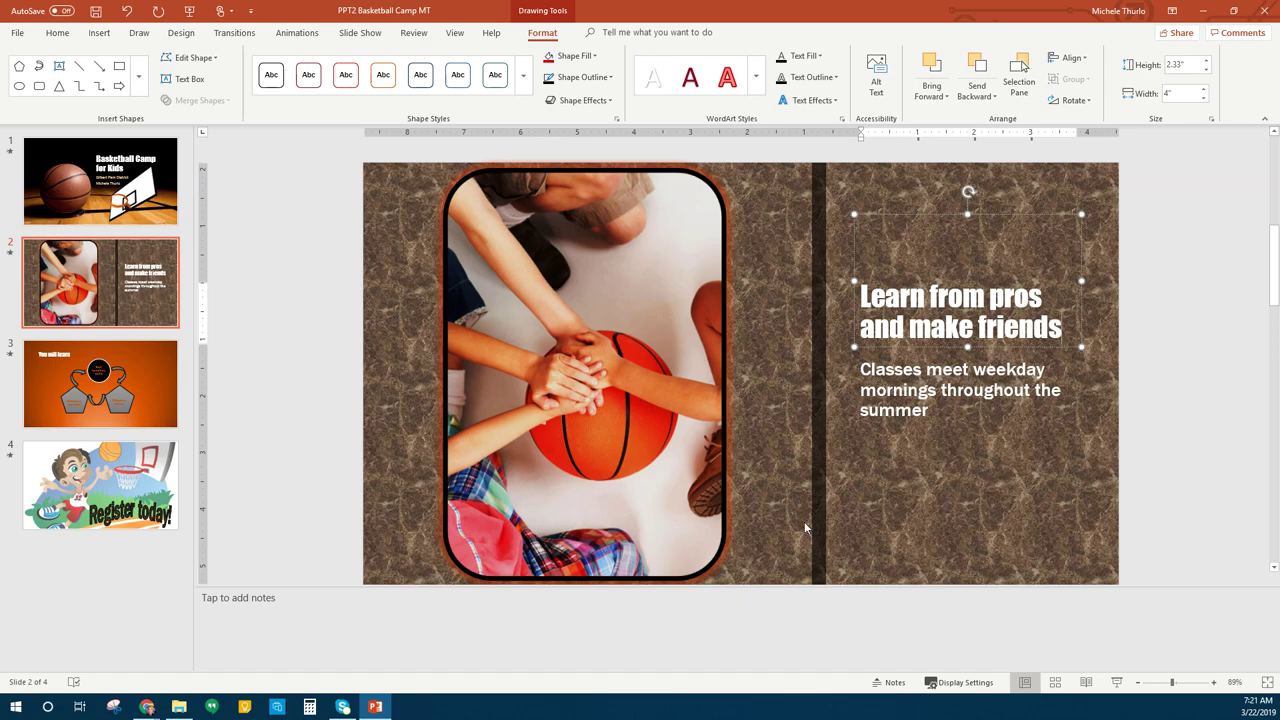
# - Write slide 2's note on the morning group session, fundamentals groups and fun, competitive contest
pyautogui.click(428, 623)
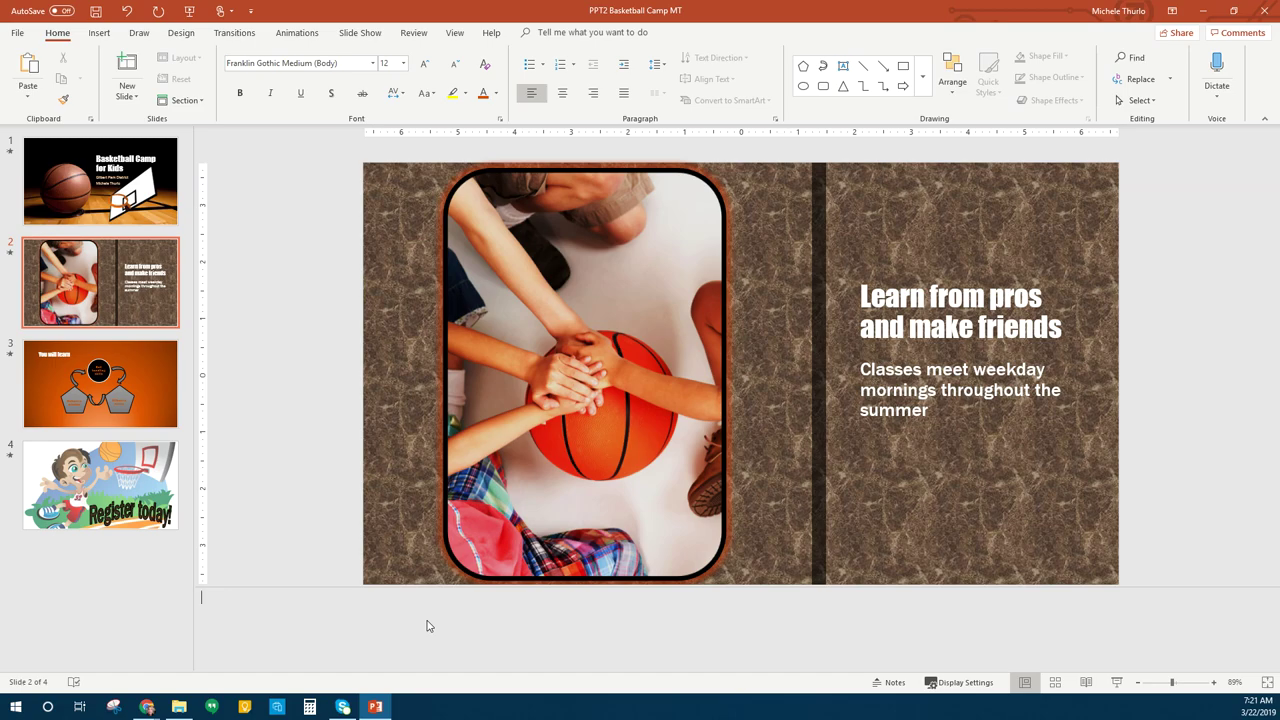
pyautogui.write('Every morning begins with group sess')
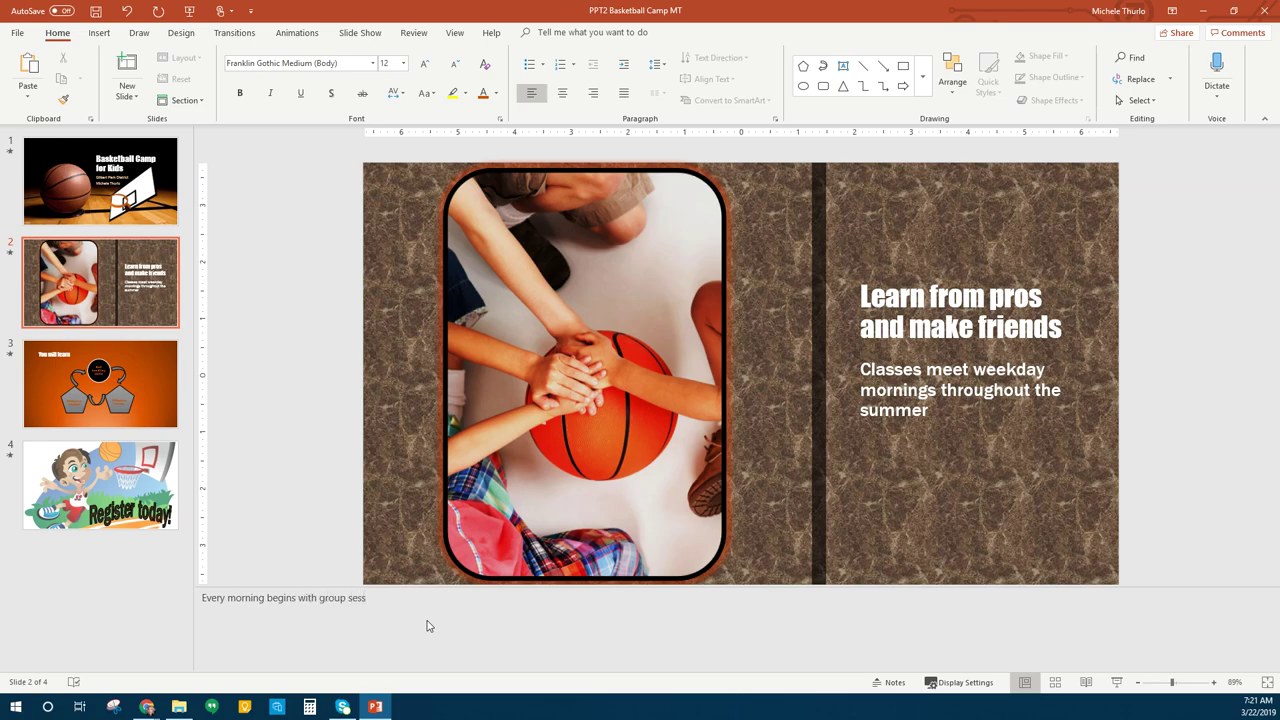
pyautogui.write("ion that covers the day's agenda. The coaches then separate the campers into groups to cover fundamental skills. Each morning ends with a")
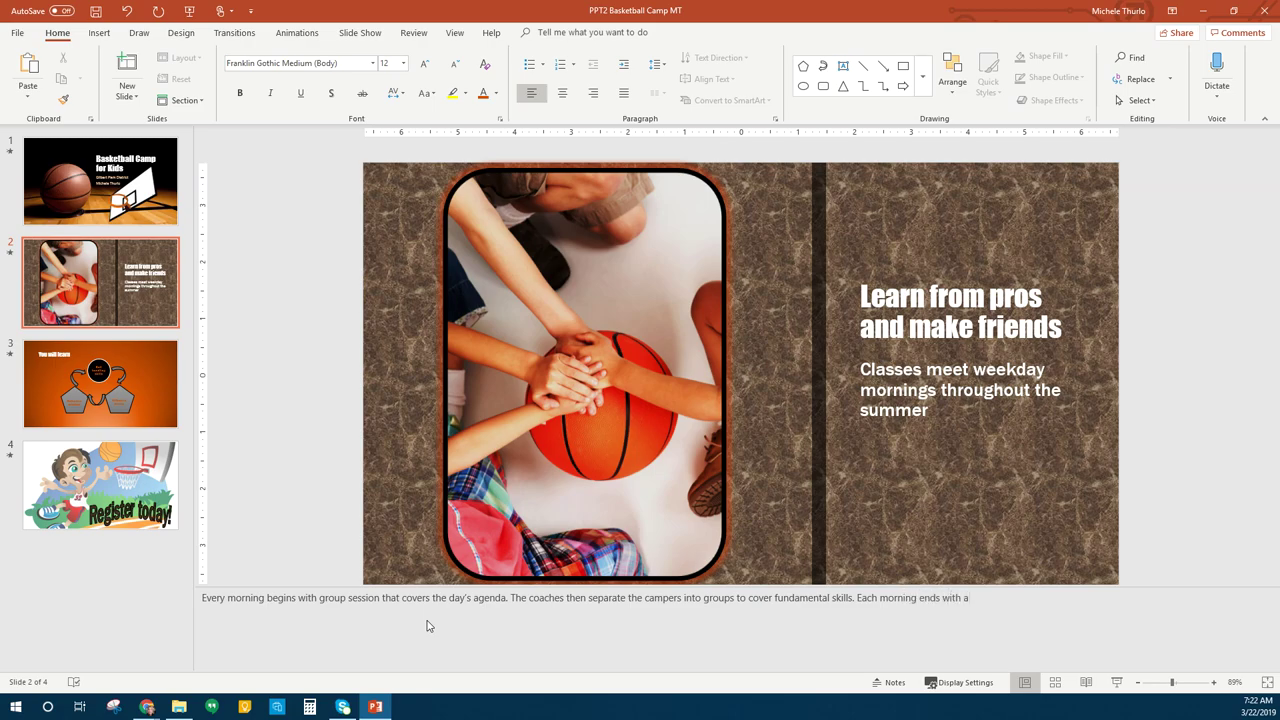
pyautogui.write(' contest designed to be fun and competitive.')
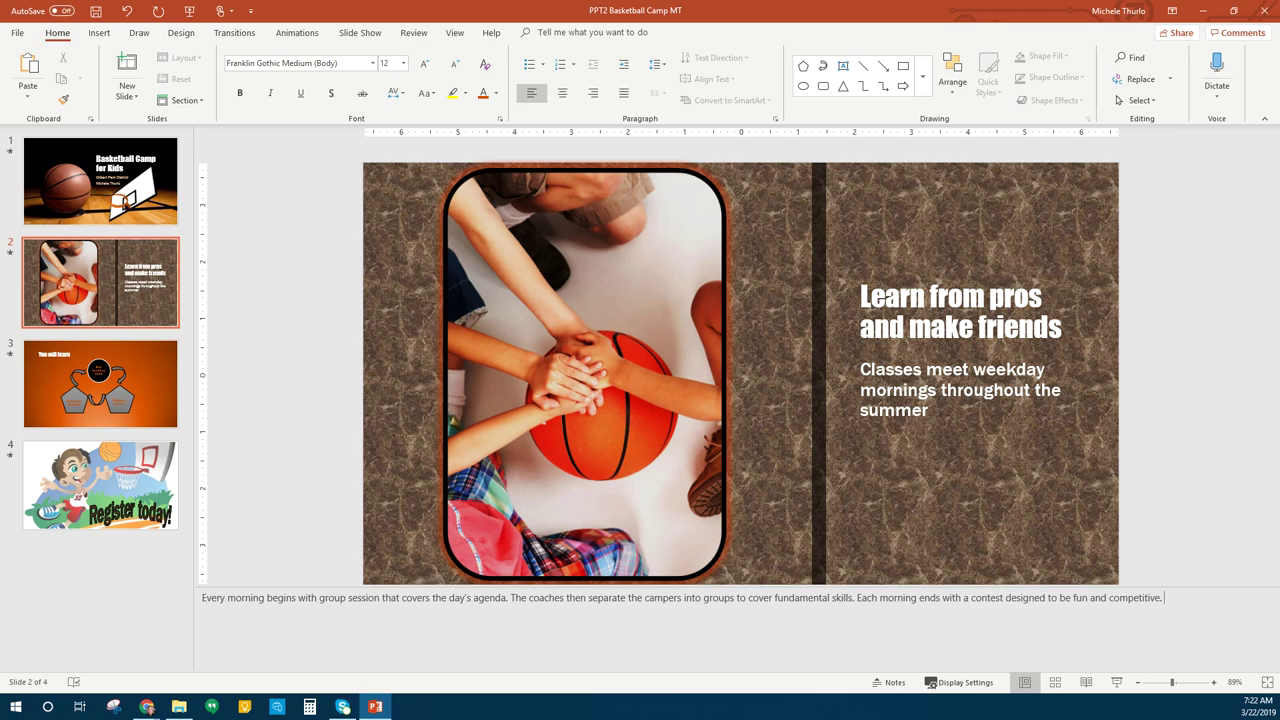
pyautogui.click(87, 370)
# - Add slide 3's note on gaining confidence, sportsmanship and strategies, fix the misspelling, and save
pyautogui.click(455, 650)
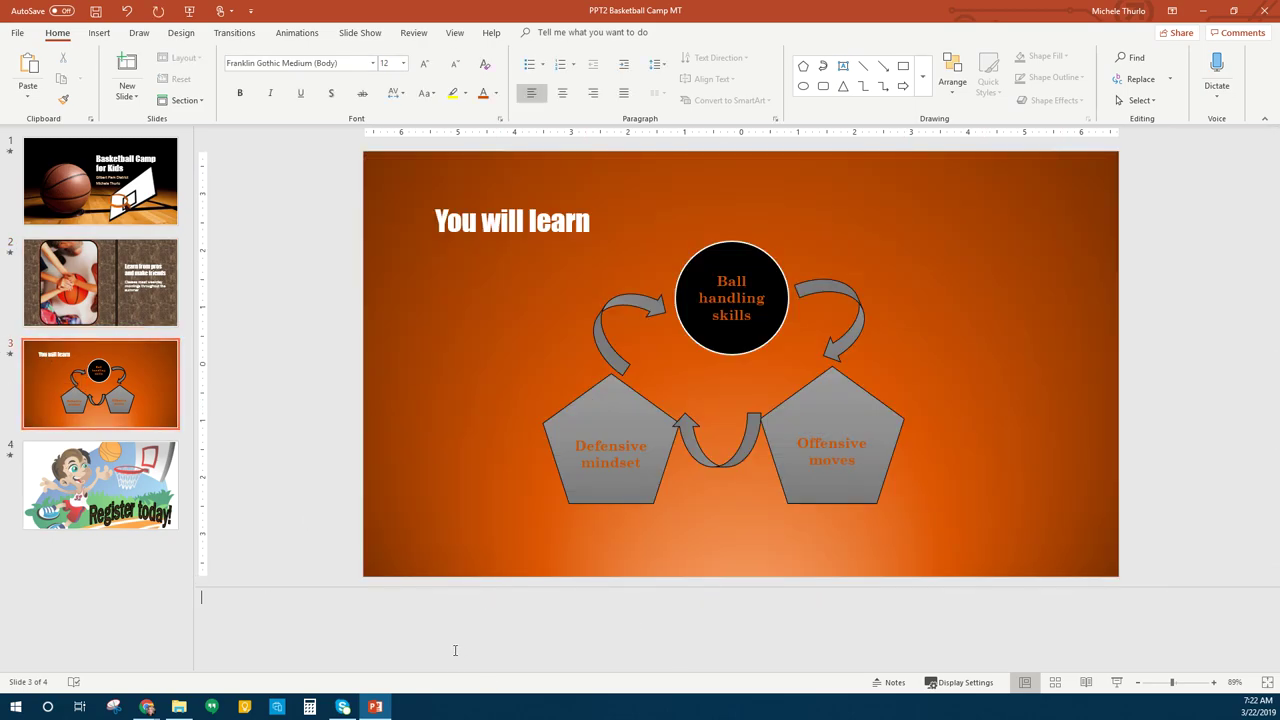
pyautogui.write('Campers will gain confidence while learn')
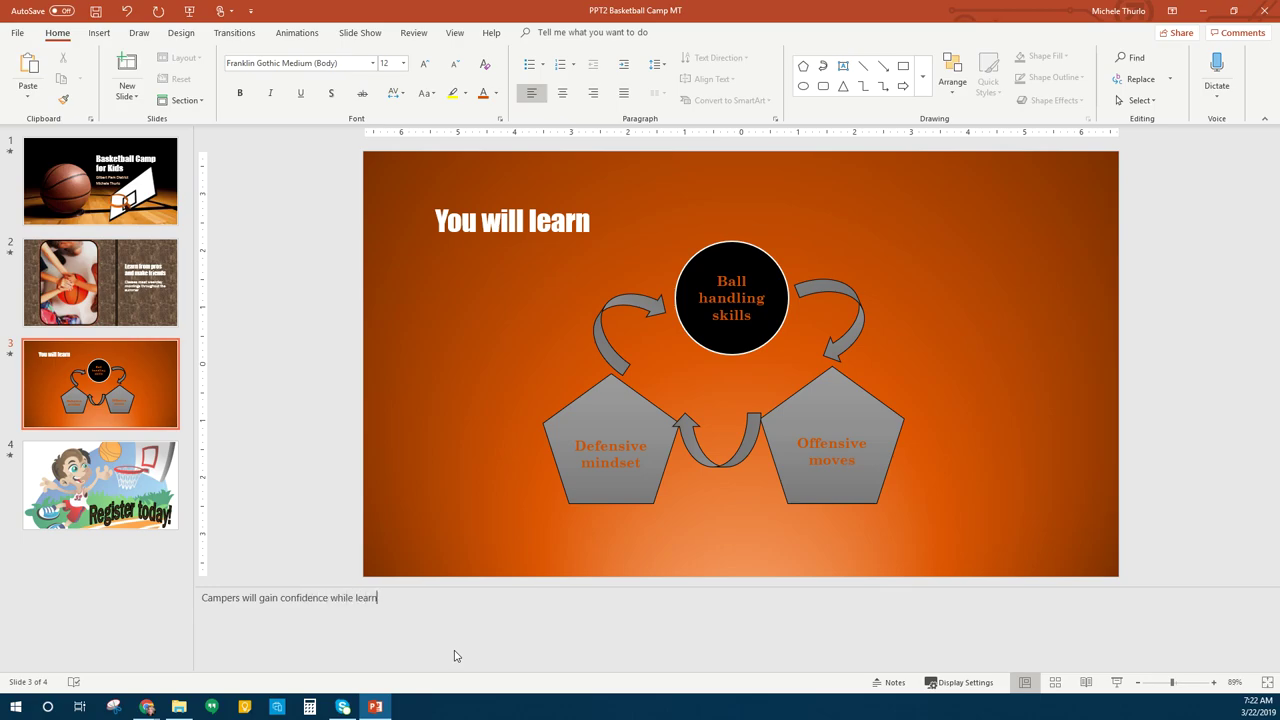
pyautogui.write('ing sprotmanship and strategies.')
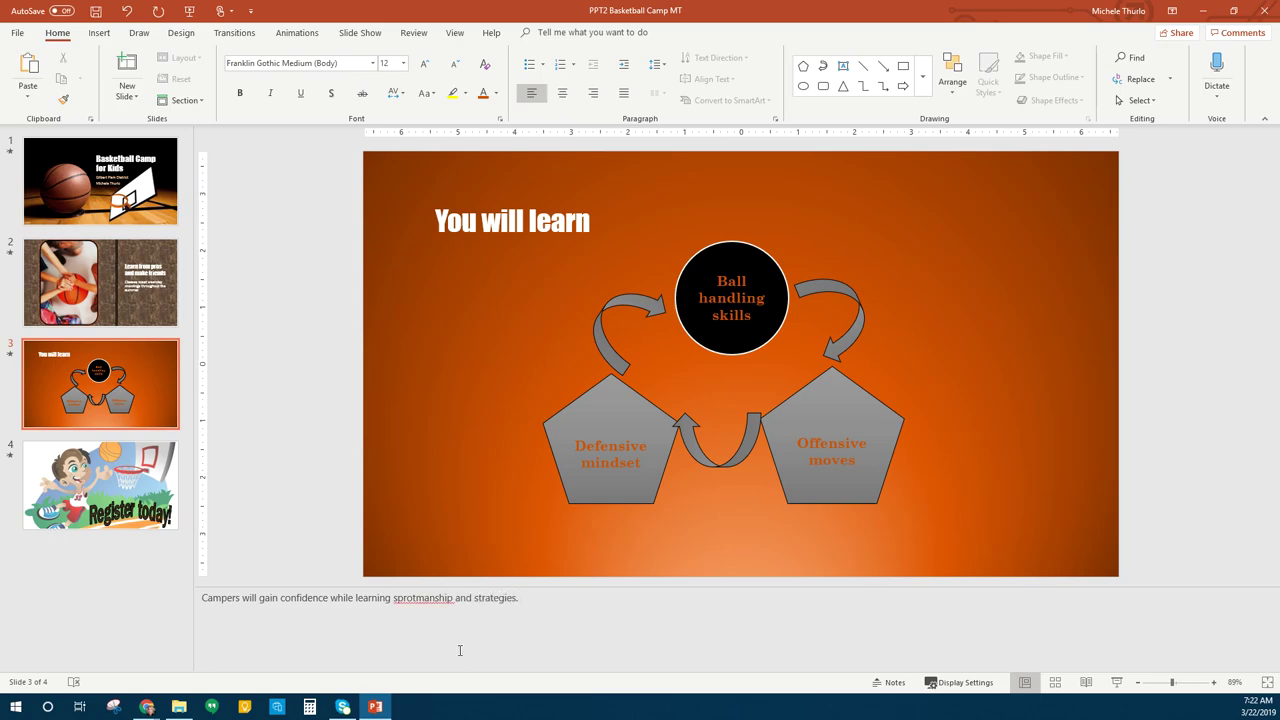
pyautogui.rightClick(416, 603)
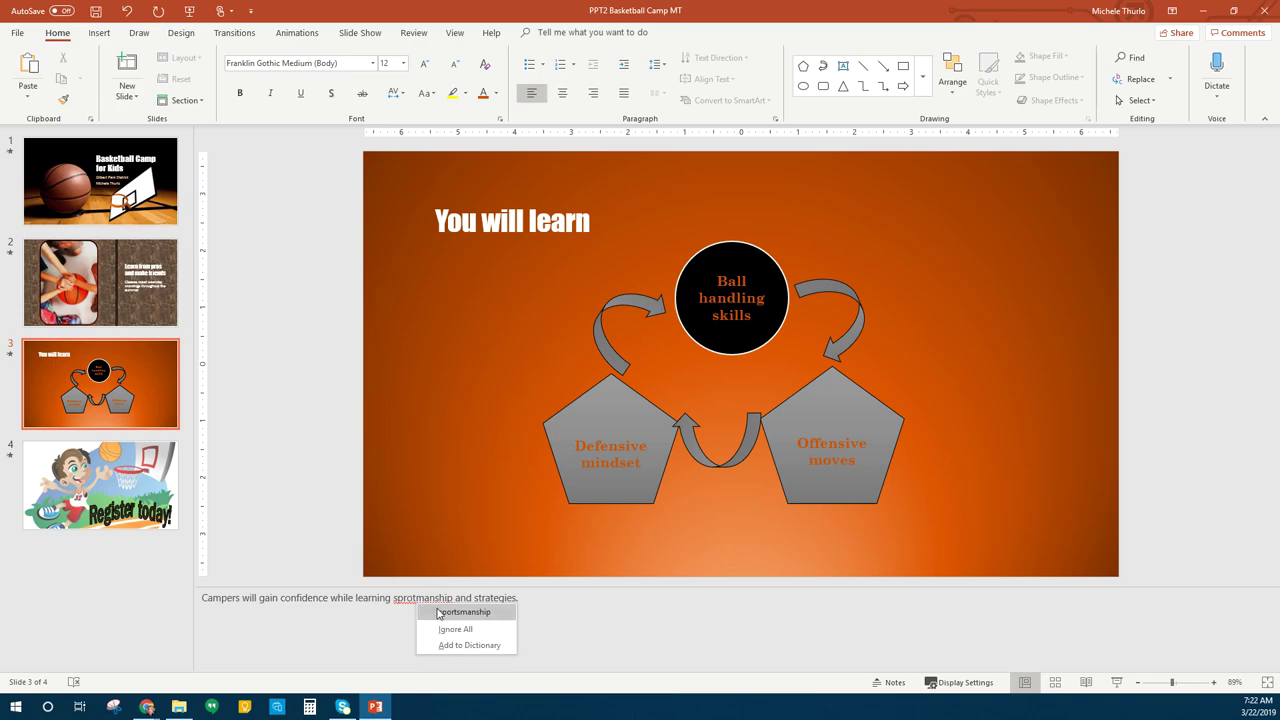
pyautogui.click(440, 610)
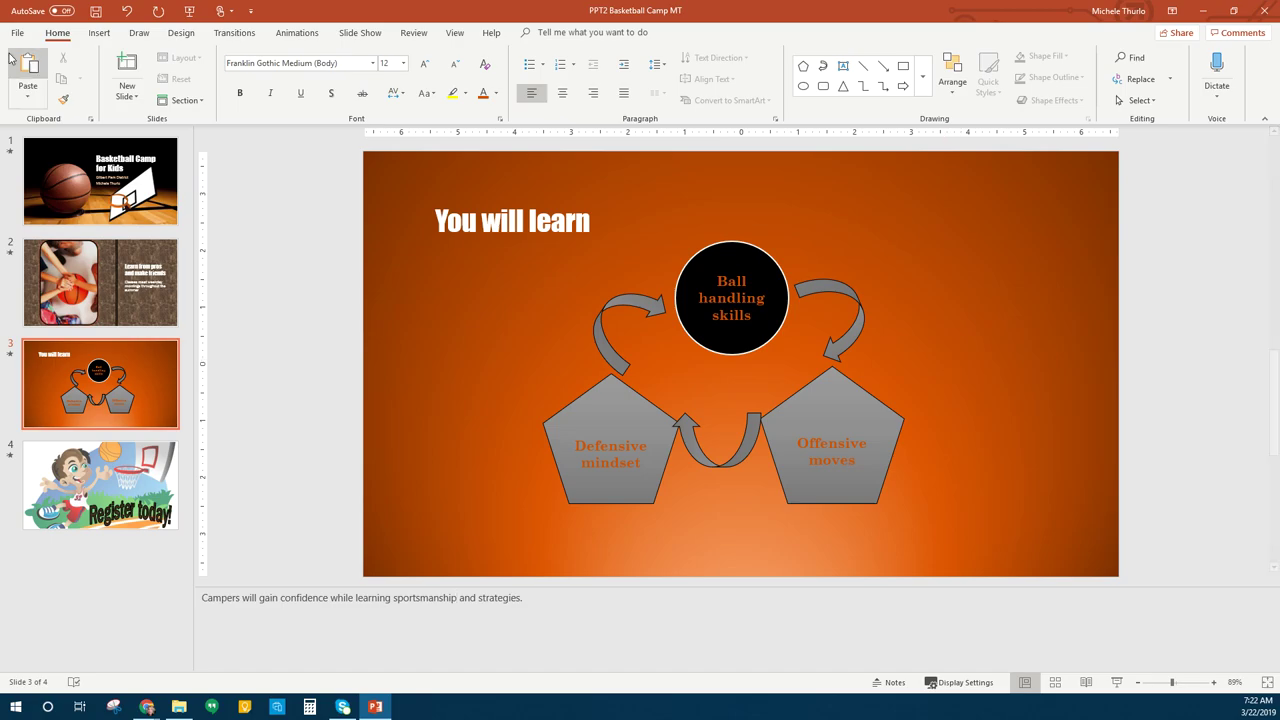
pyautogui.click(95, 11)
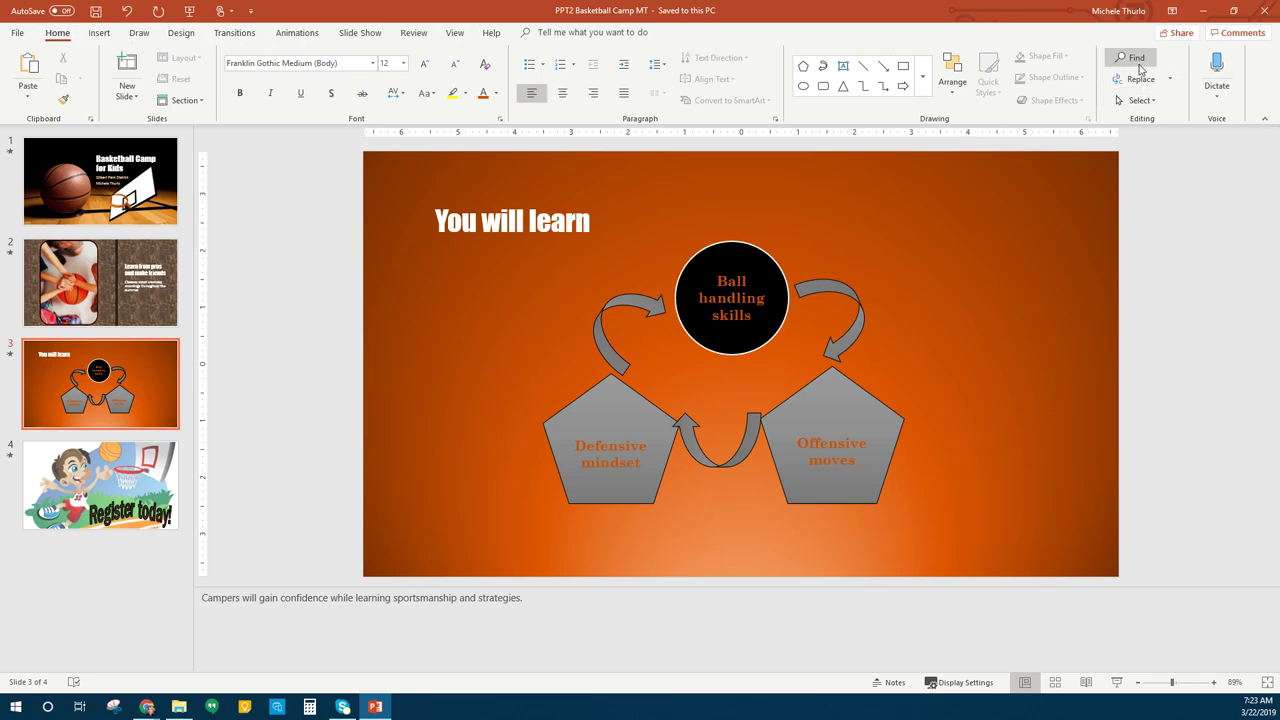
# - Replace all three occurrences of 'morning' with 'afternoon' throughout the presentation
pyautogui.click(1140, 79)
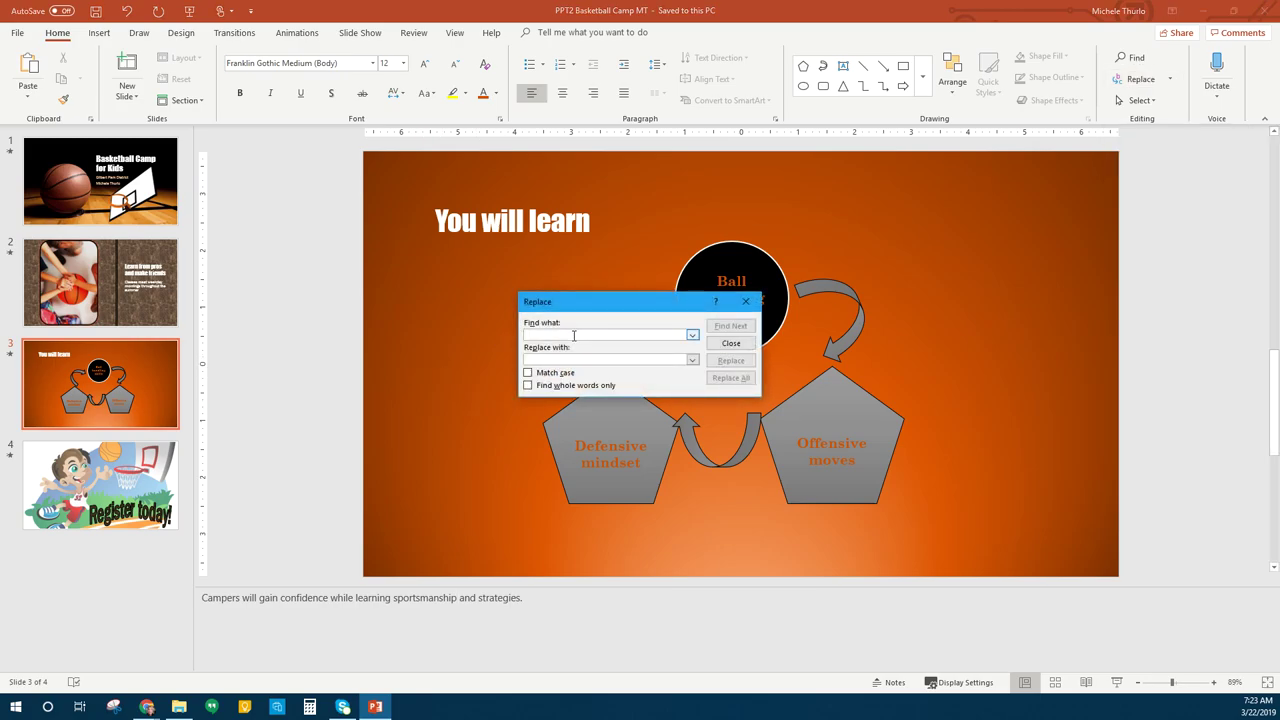
pyautogui.write('morning')
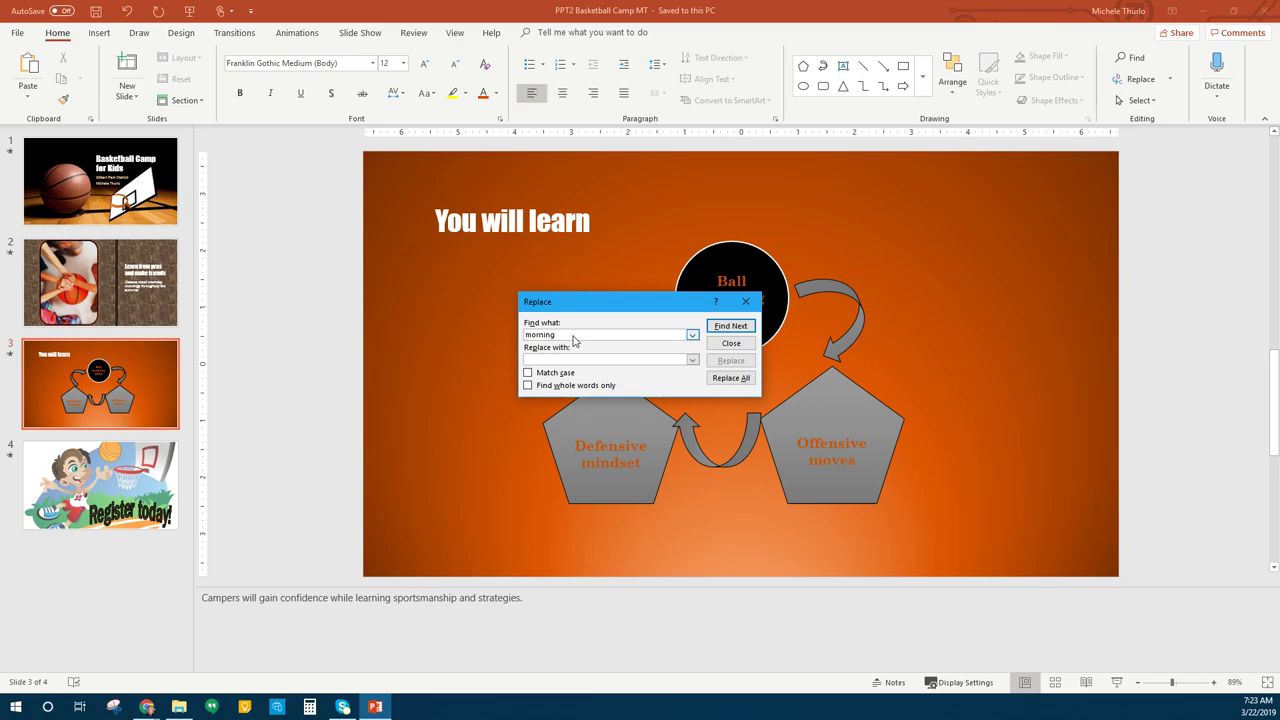
pyautogui.write('afternoon')
pyautogui.click(720, 385)
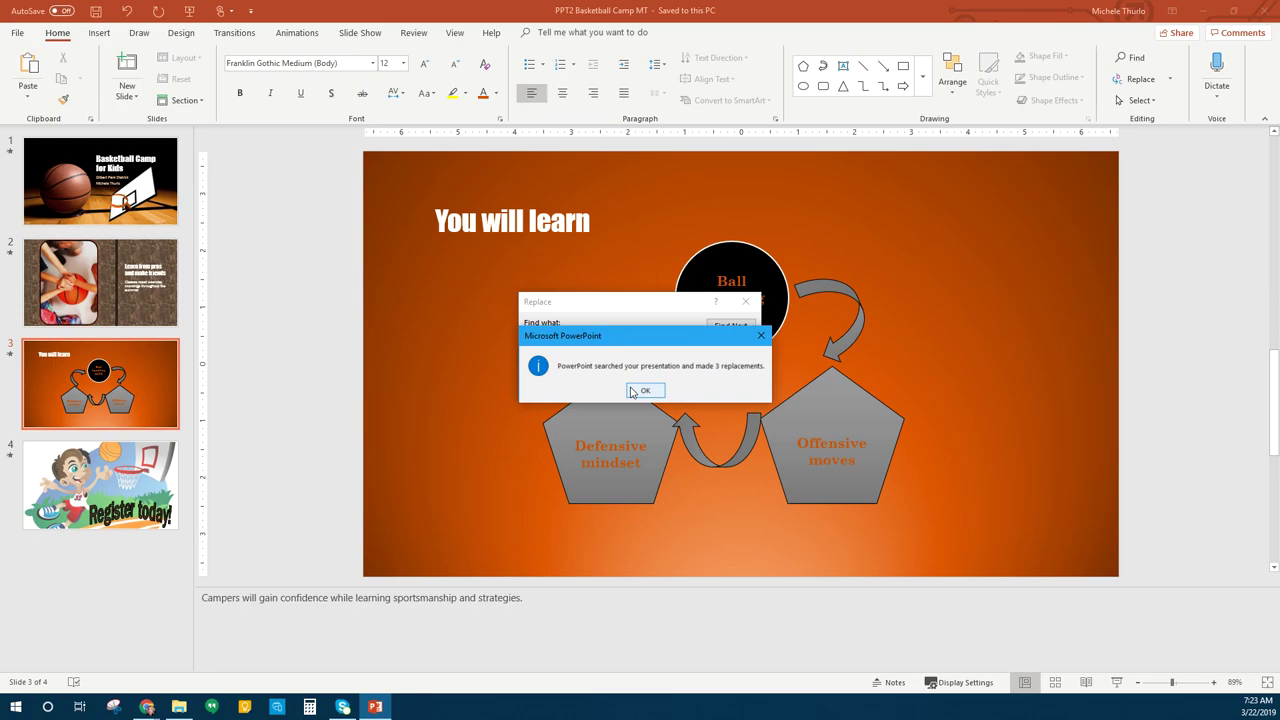
pyautogui.click(632, 392)
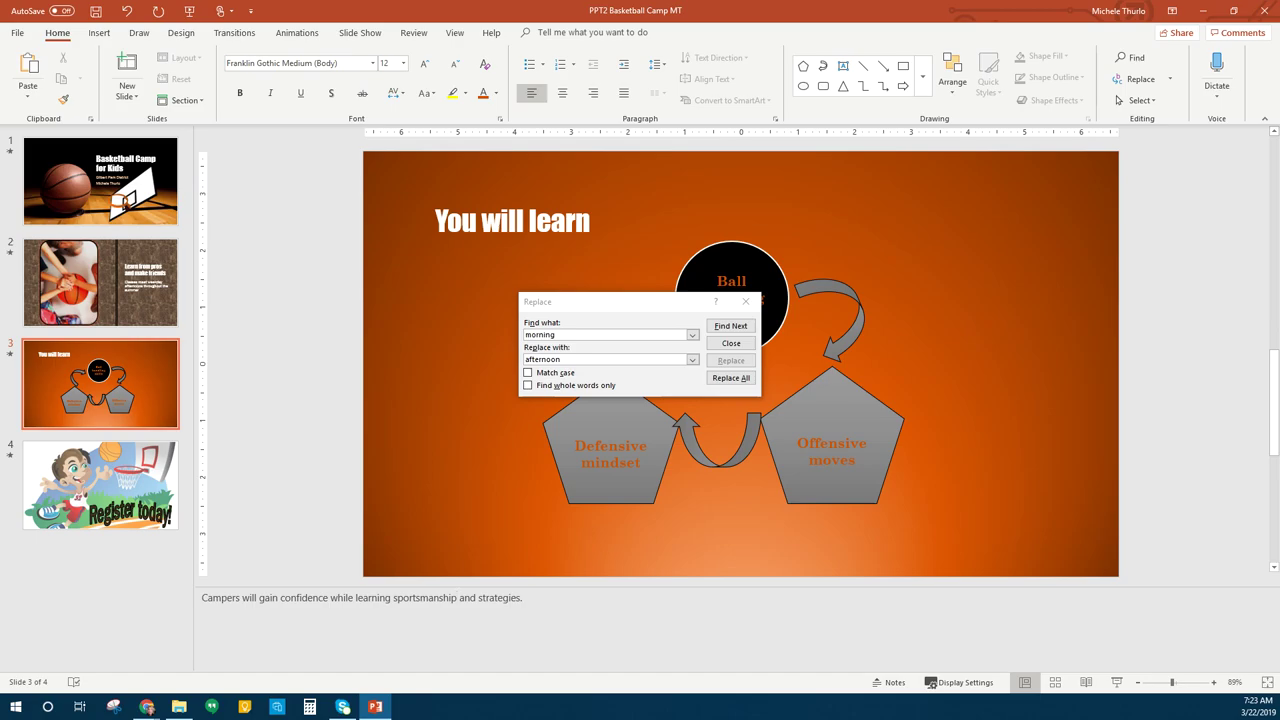
pyautogui.click(745, 301)
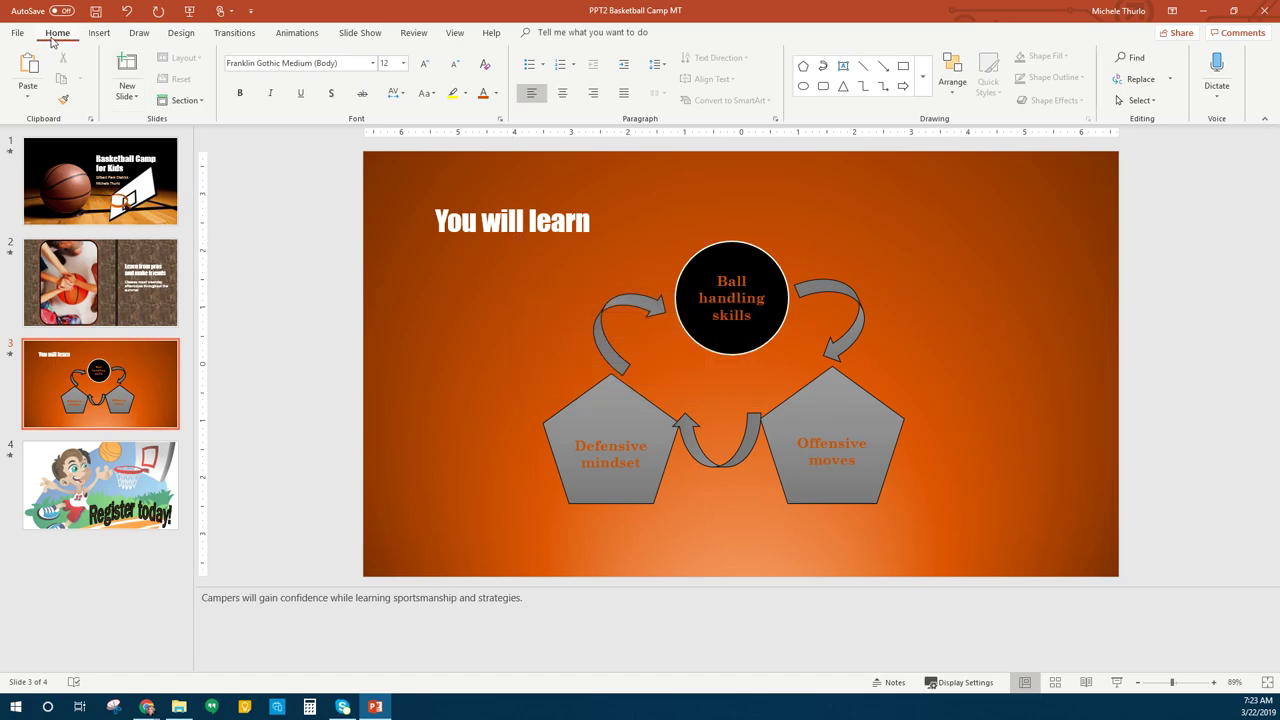
# - Run a spell check on the whole presentation and acknowledge that it is complete
pyautogui.click(414, 33)
pyautogui.click(30, 70)
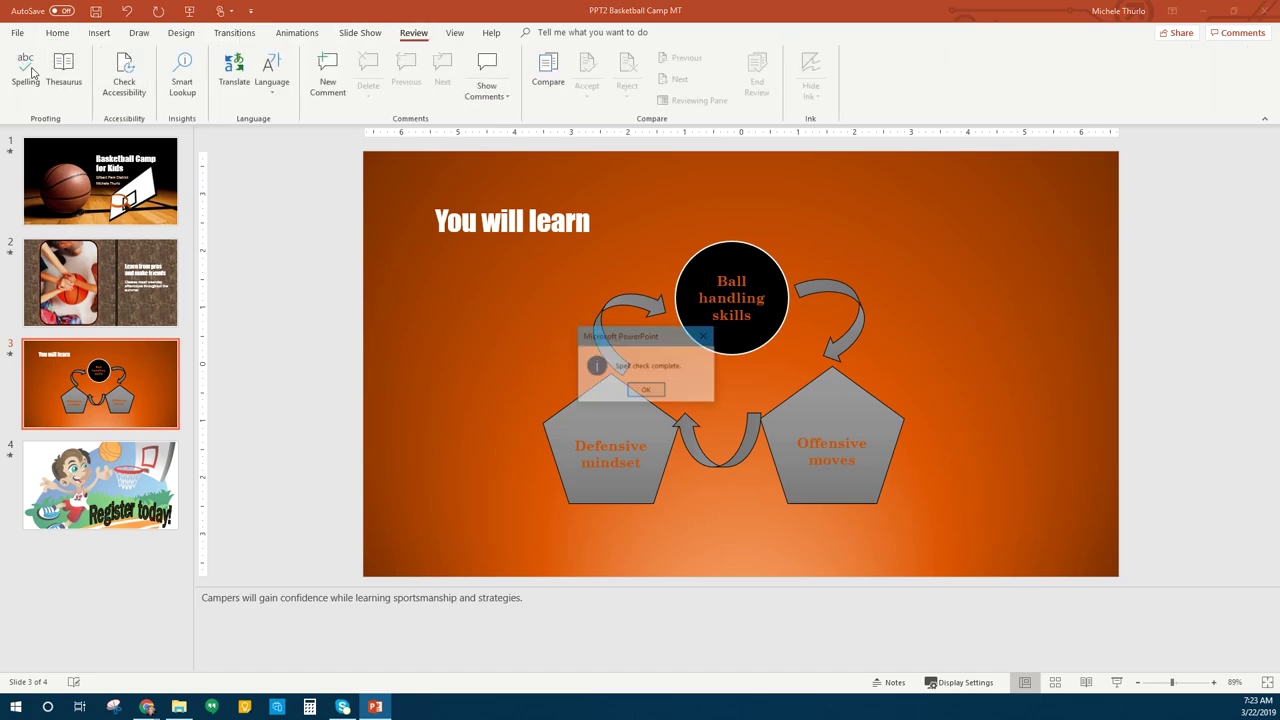
pyautogui.click(646, 390)
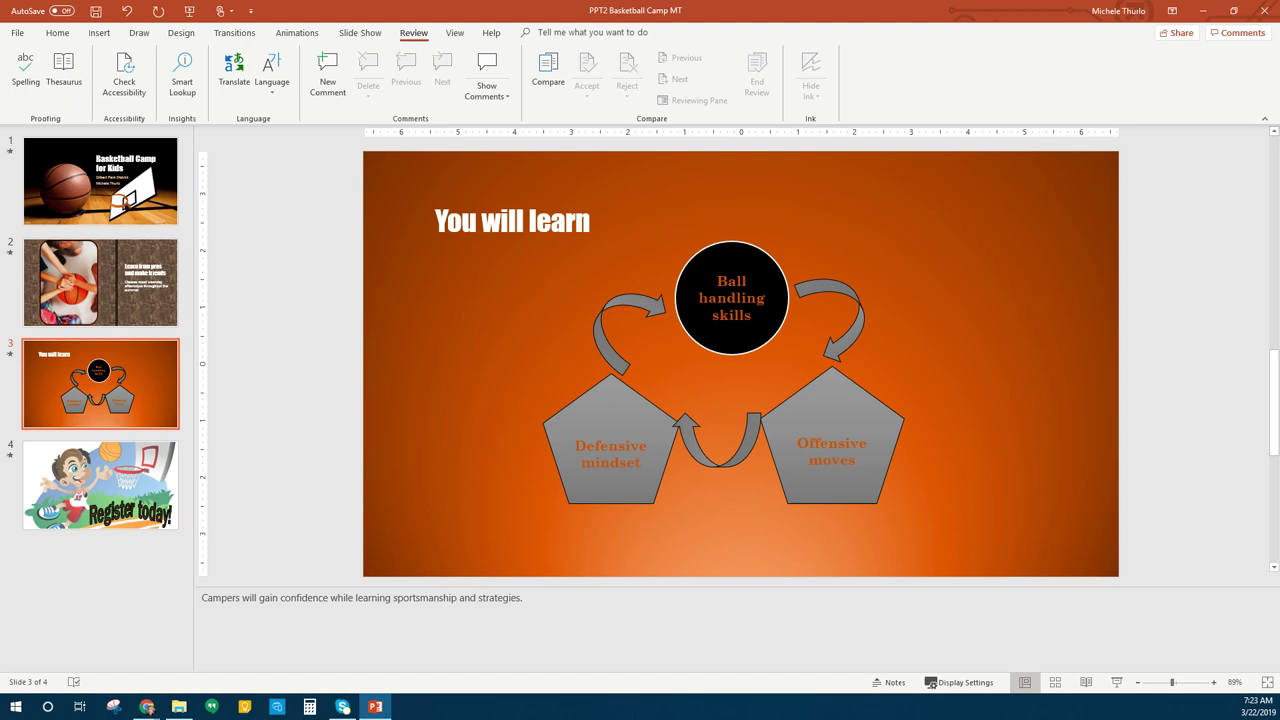
# - Save the presentation and return to slide 1, the 'Basketball Camp for Kids' title slide
pyautogui.click(96, 11)
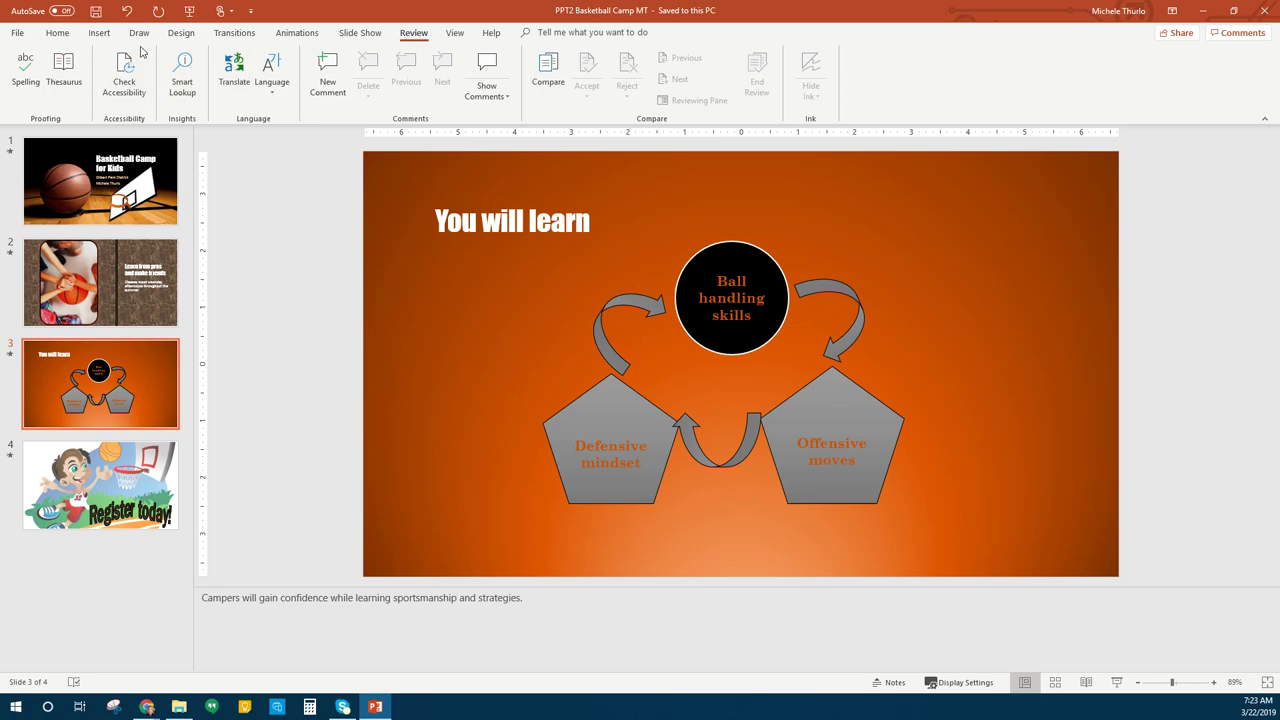
pyautogui.click(100, 33)
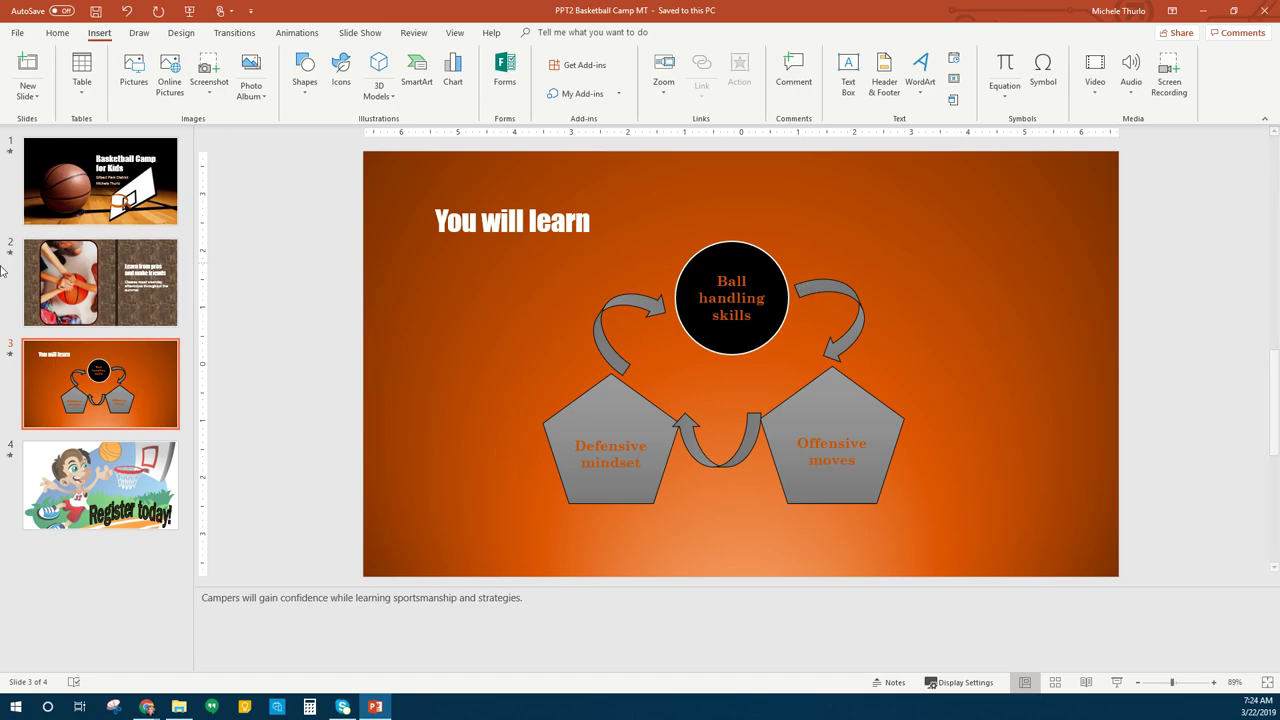
pyautogui.click(175, 203)
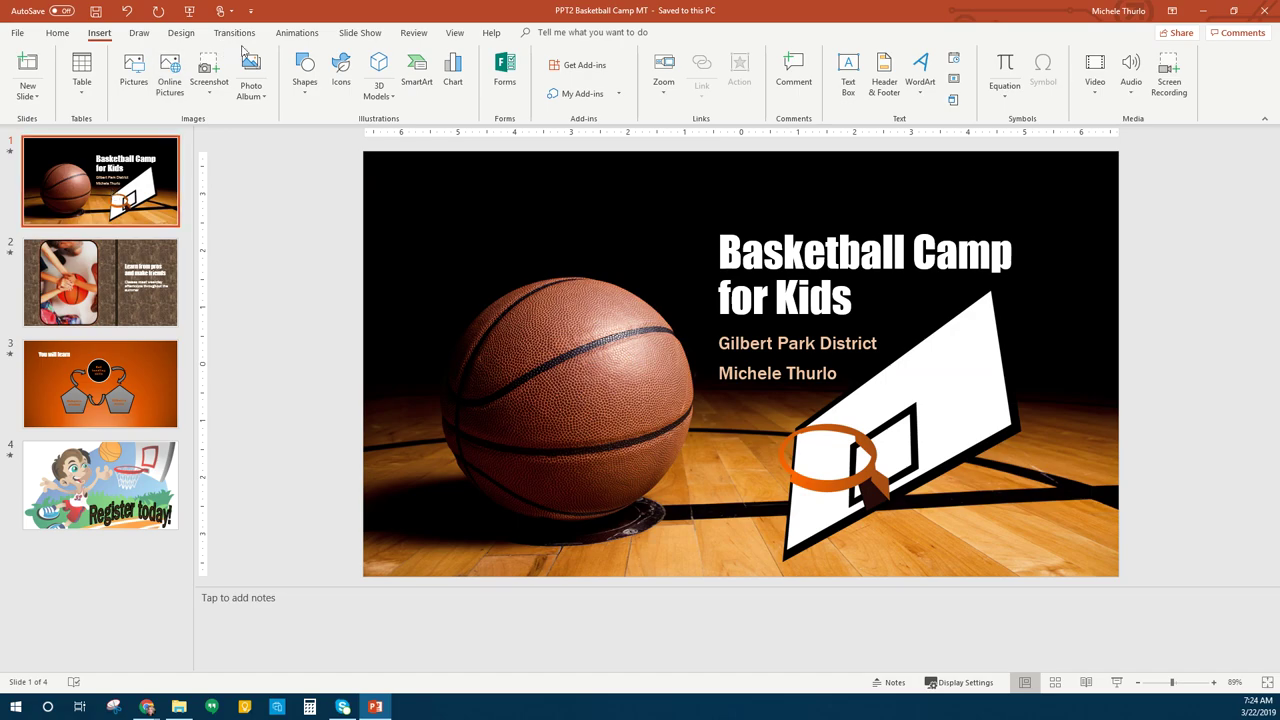